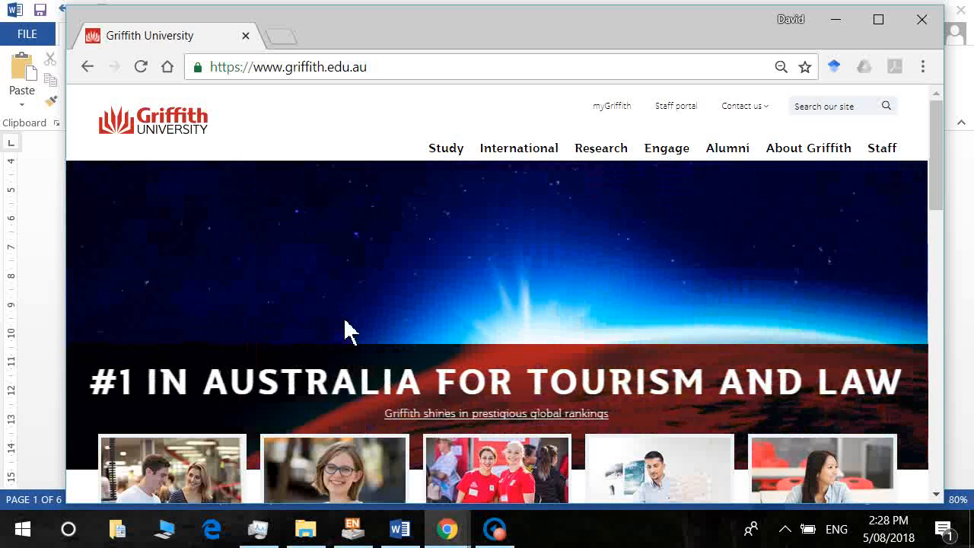
Pause the banner video and go to forms.google.com in Chrome.
left_click(344, 330)
left_click(413, 76)
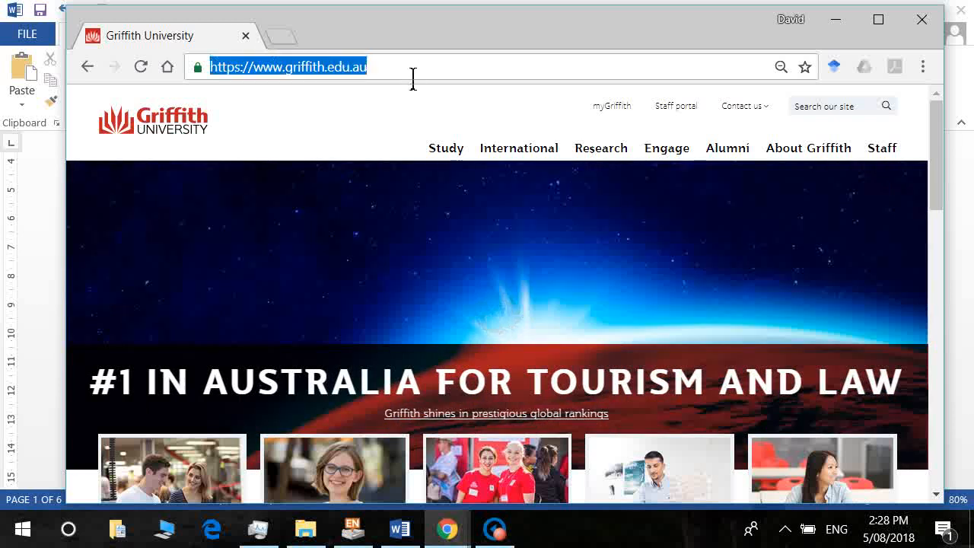
type("forms.")
type("google.co")
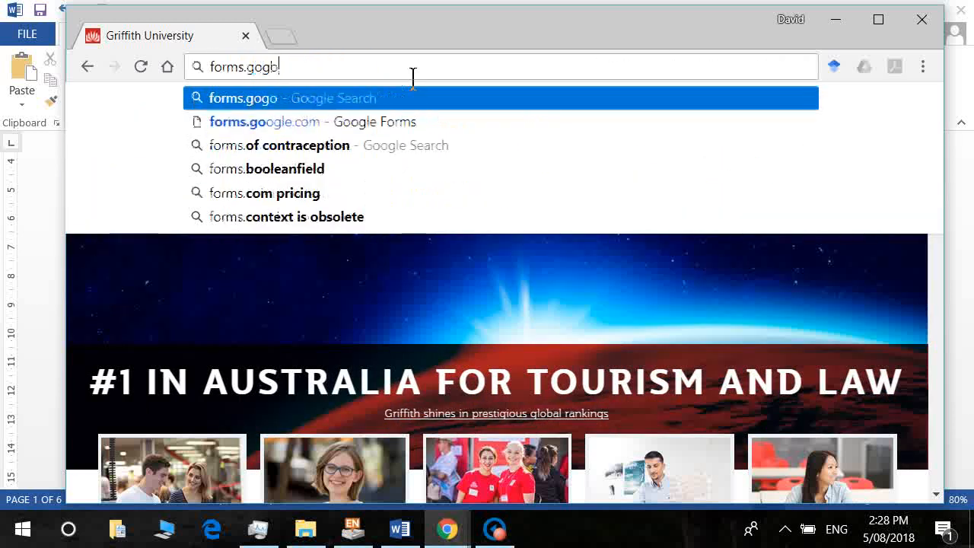
key("BackSpace")
key("BackSpace")
type("o")
key("Return")
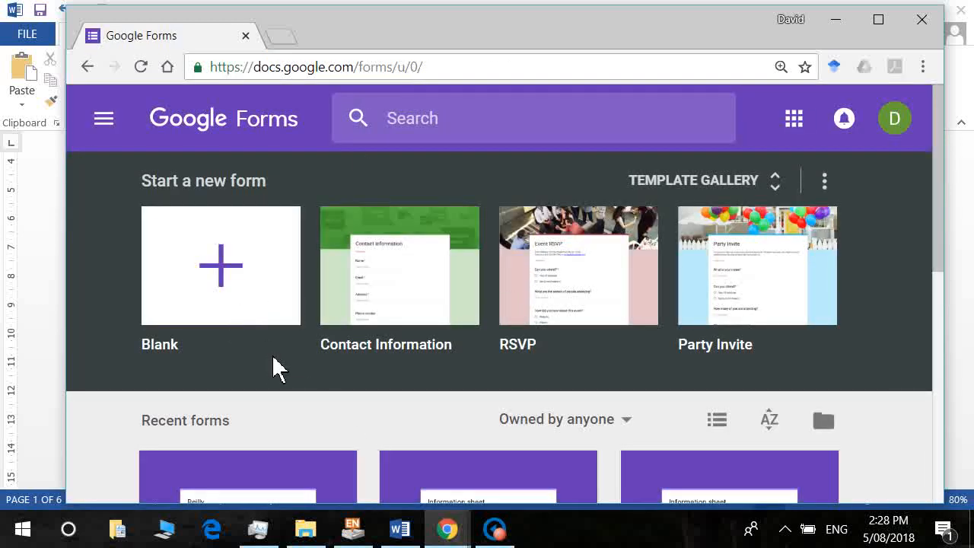
left_click(218, 286)
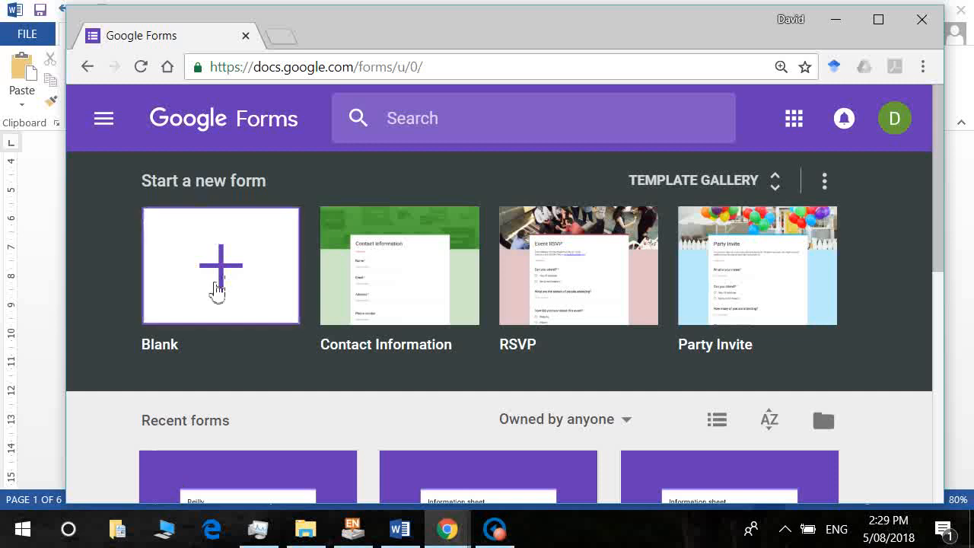
Create a blank form and rename it 'Class Questionnaire'.
left_click(216, 289)
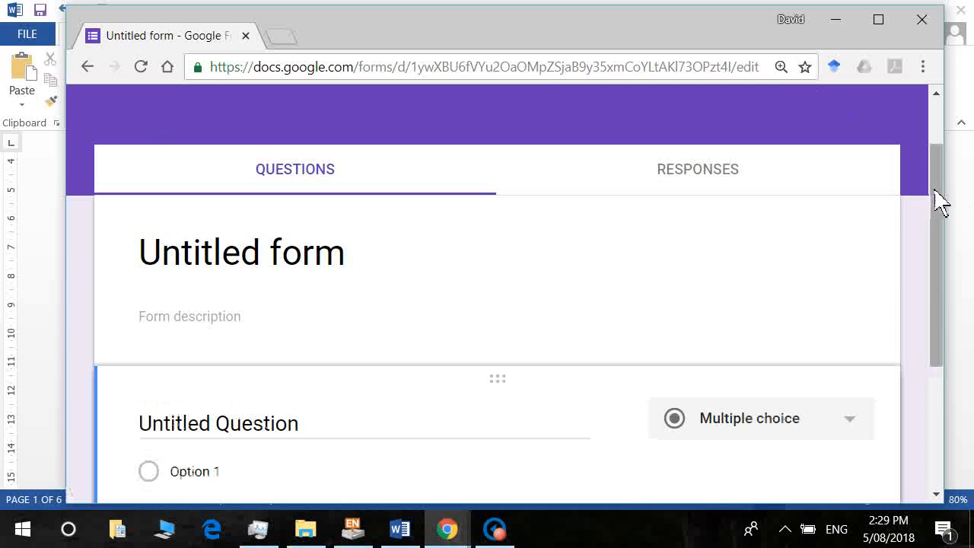
left_click_drag(941, 201, 940, 124)
left_click(250, 137)
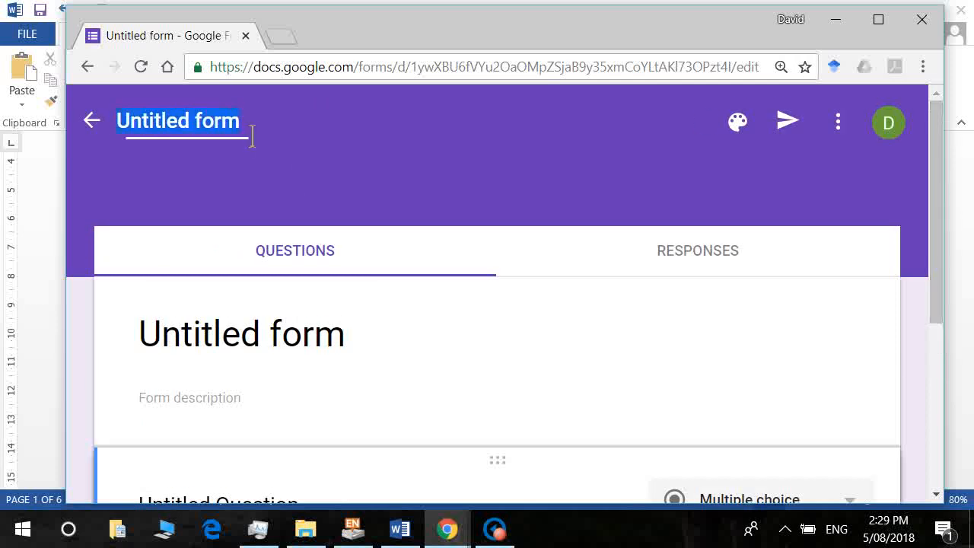
type("Class")
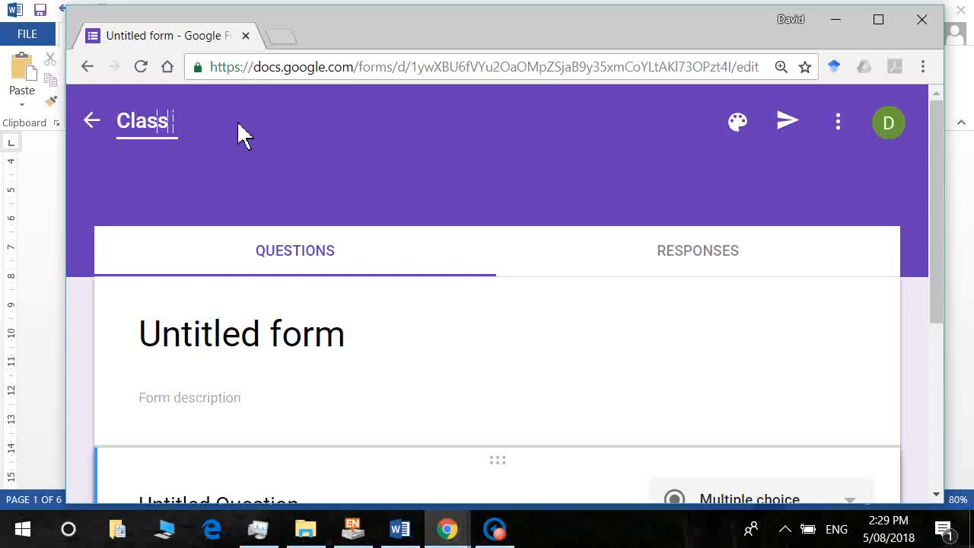
type(" Questio")
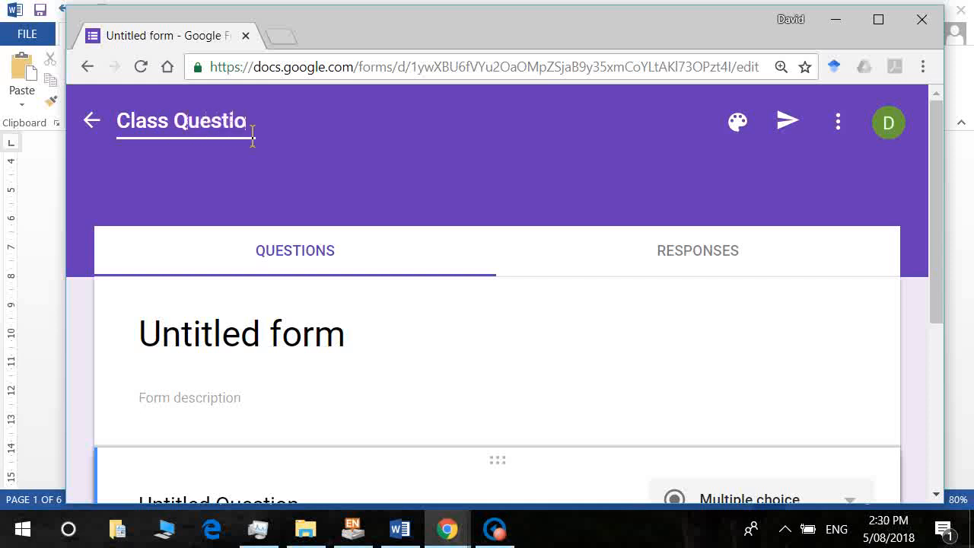
type("nnaire")
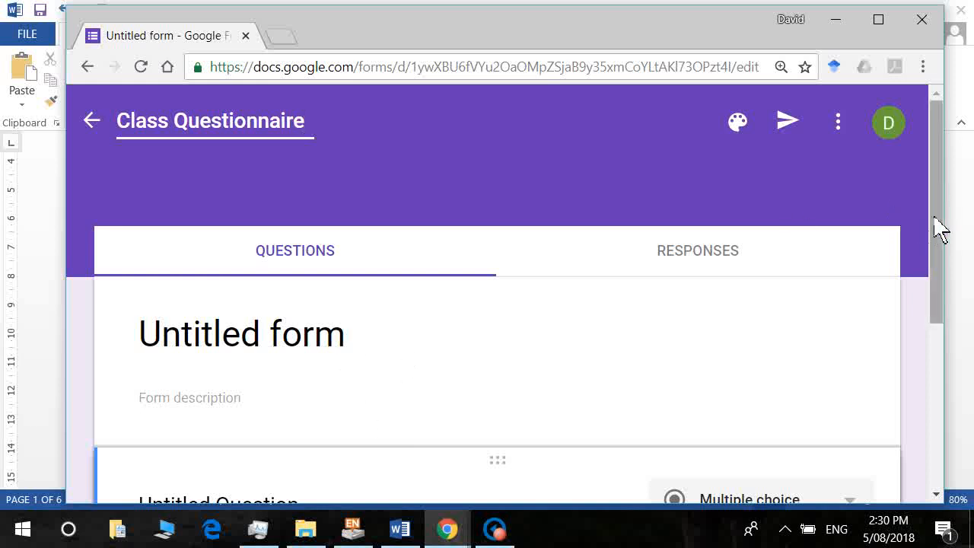
Change the form's title heading to 'Information sheet'.
left_click_drag(939, 228, 950, 254)
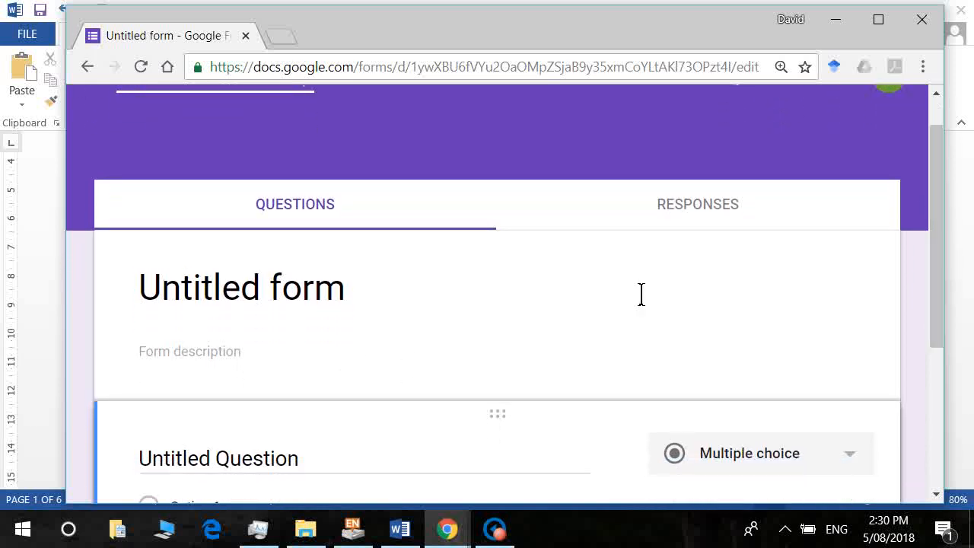
left_click(330, 305)
type("Class Questionnaire")
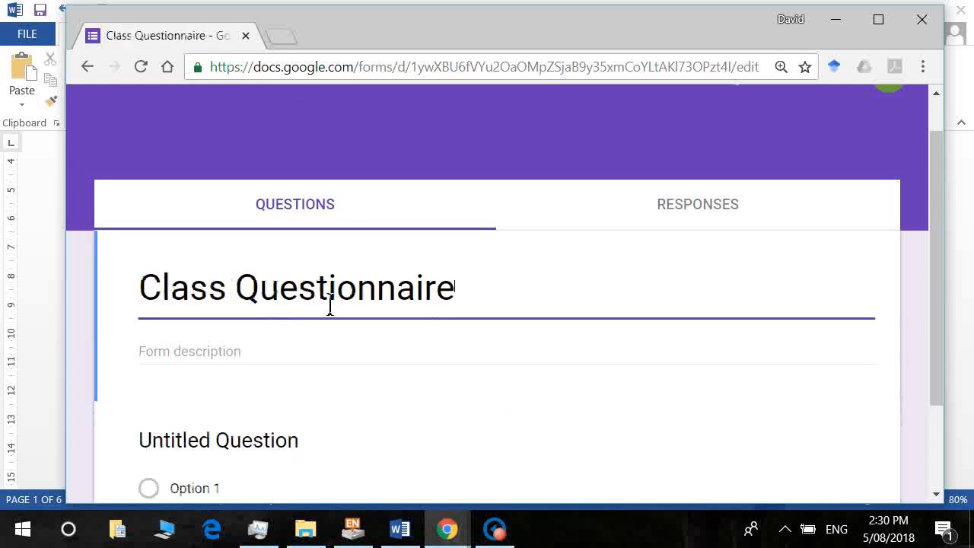
triple_click(328, 306)
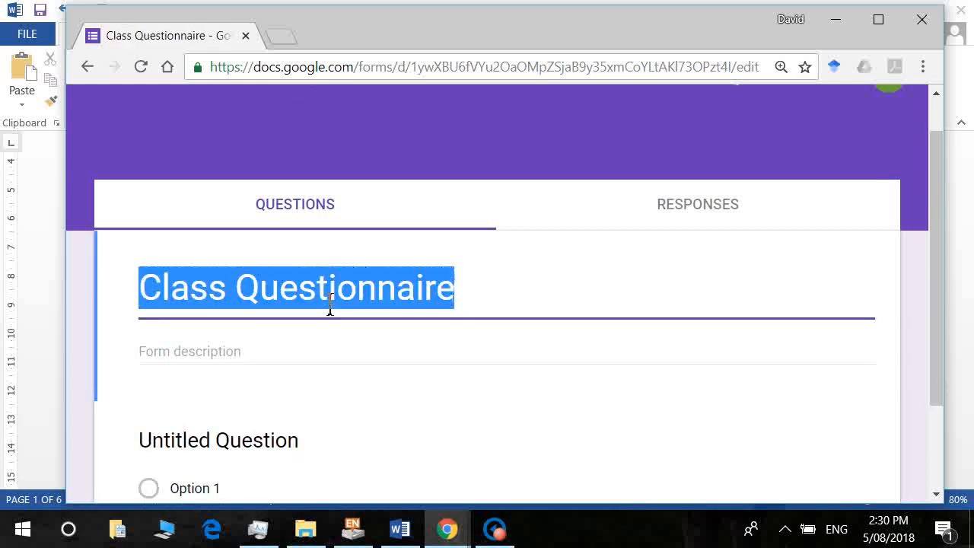
type("Information ")
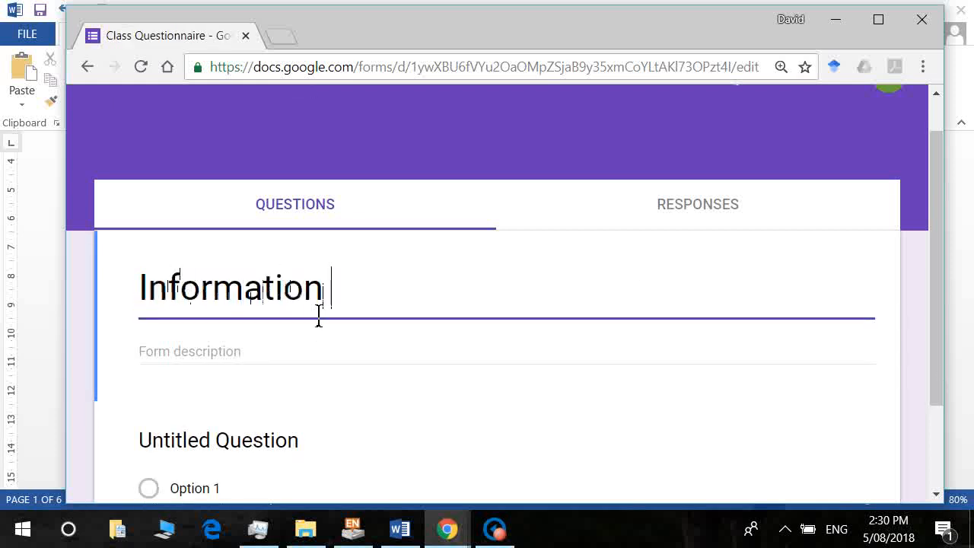
type("sheet")
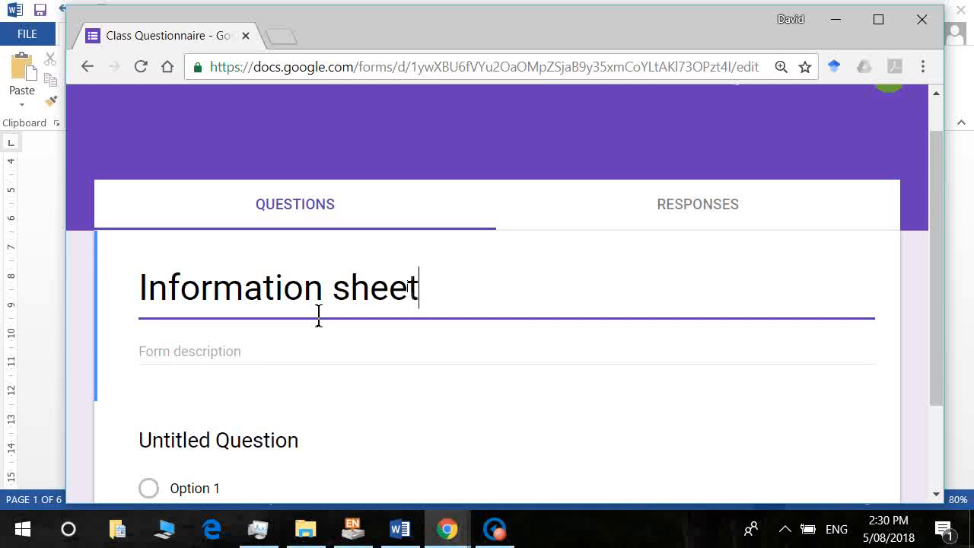
left_click(397, 530)
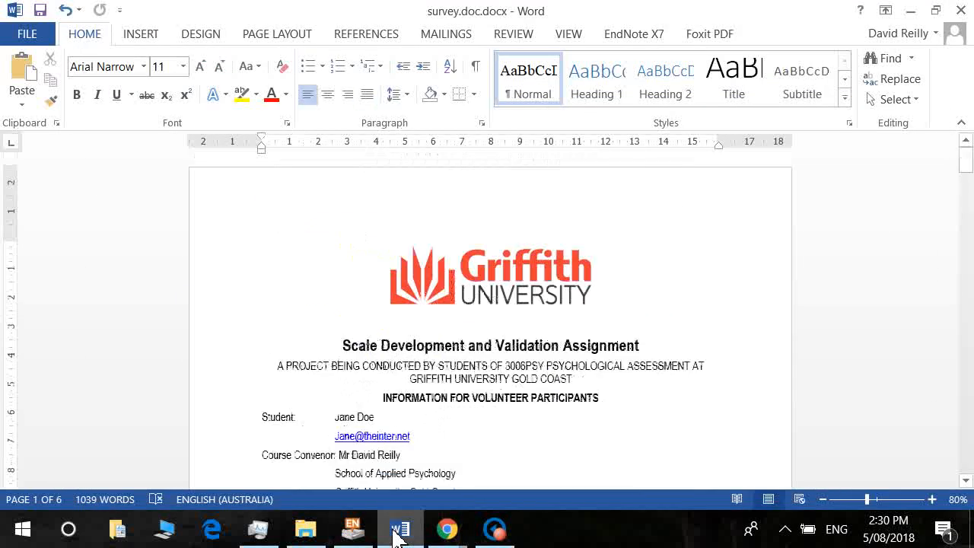
Read through the survey's information text, briefly highlighting the high-standards and neatness/tidiness phrases.
key("Down")
key("Down")
key("Down")
key("Down")
key("Down")
key("Down")
key("Down")
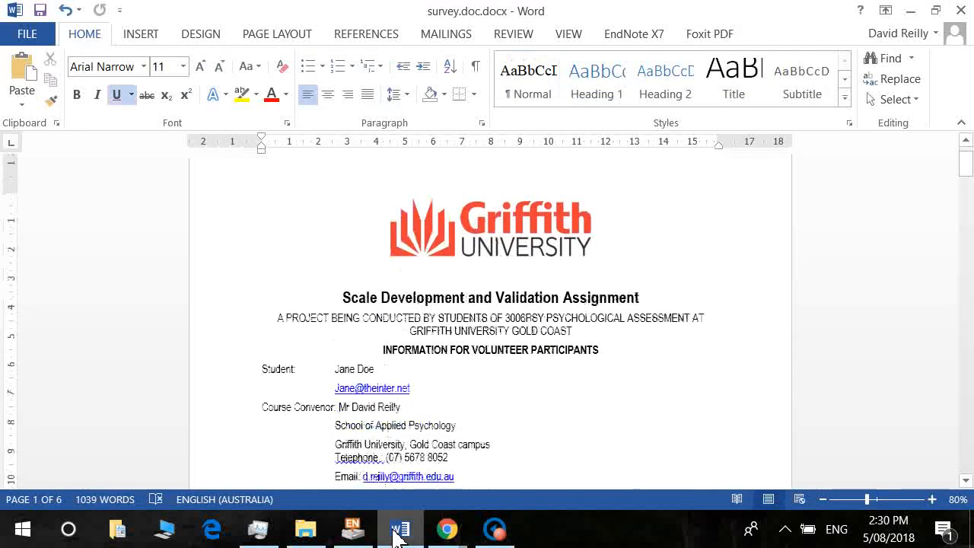
key("Down")
key("Down")
key("Down")
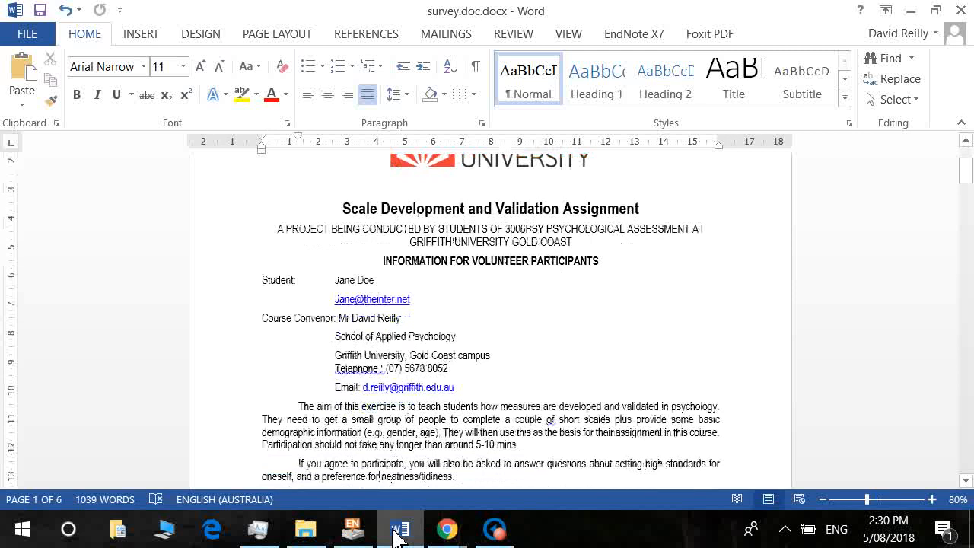
key("Down")
key("Down")
key("Down")
key("Down")
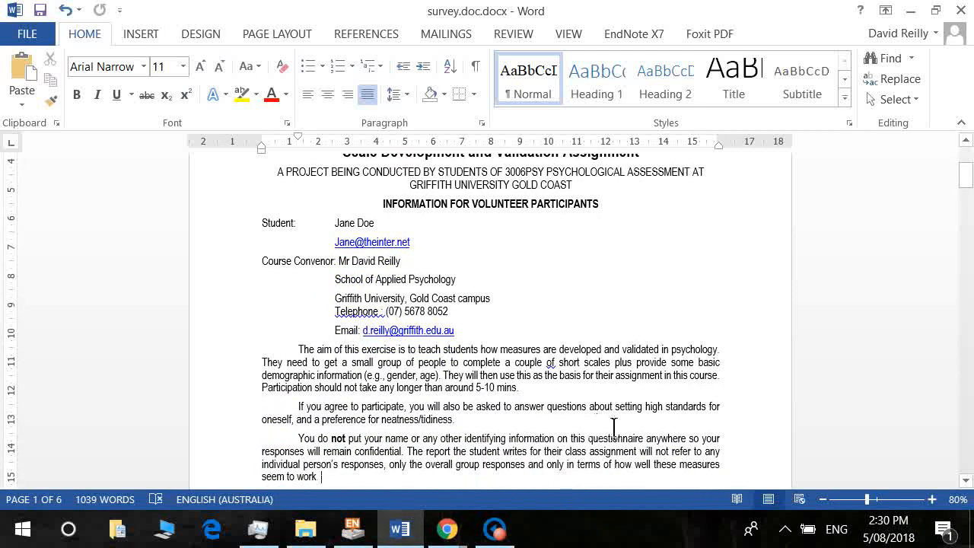
left_click_drag(616, 406, 307, 434)
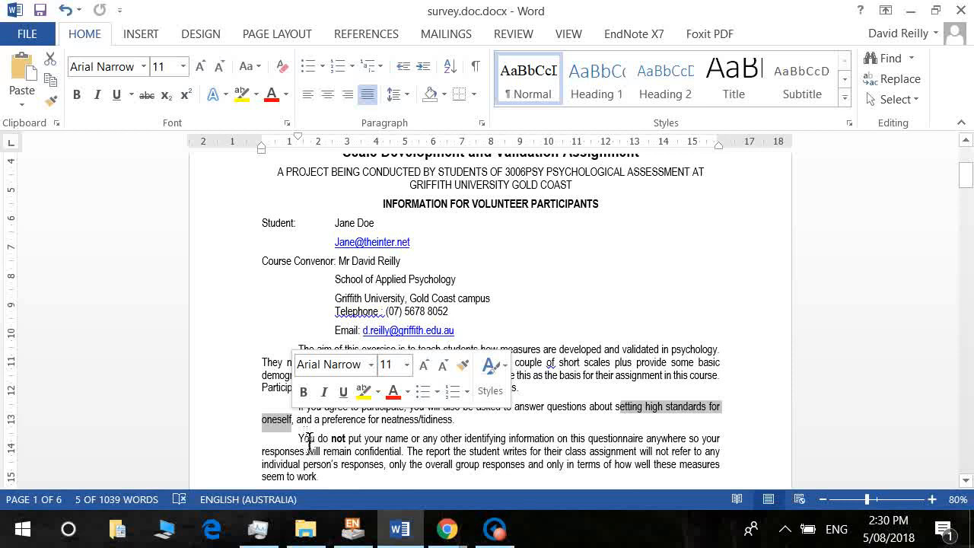
left_click(328, 439)
left_click_drag(334, 426, 466, 432)
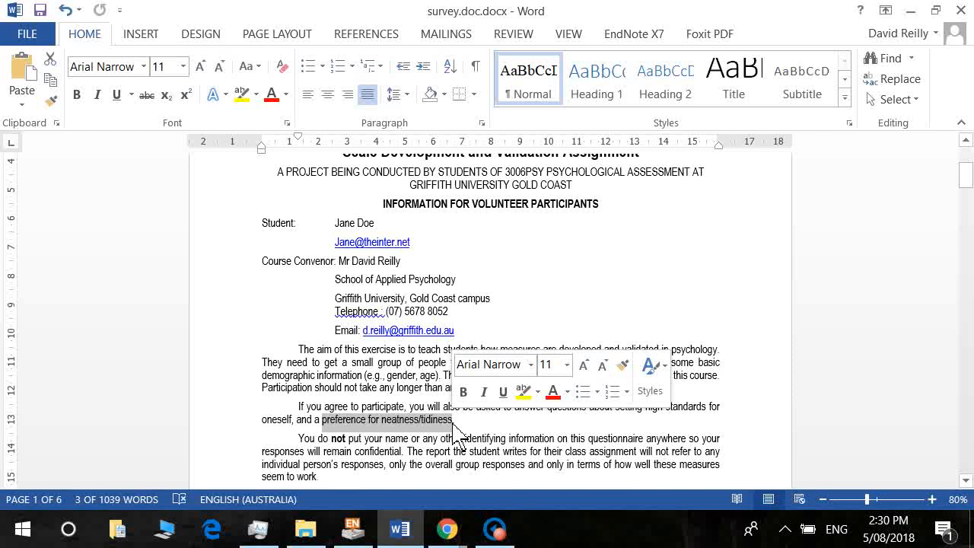
left_click(498, 432)
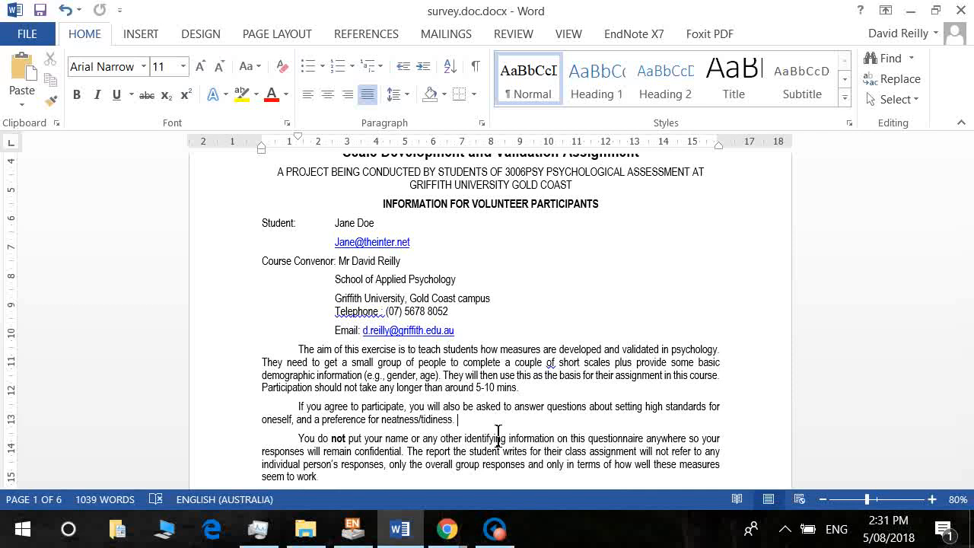
Select the survey text from the assignment title to the end of page 1.
key("ctrl+Home")
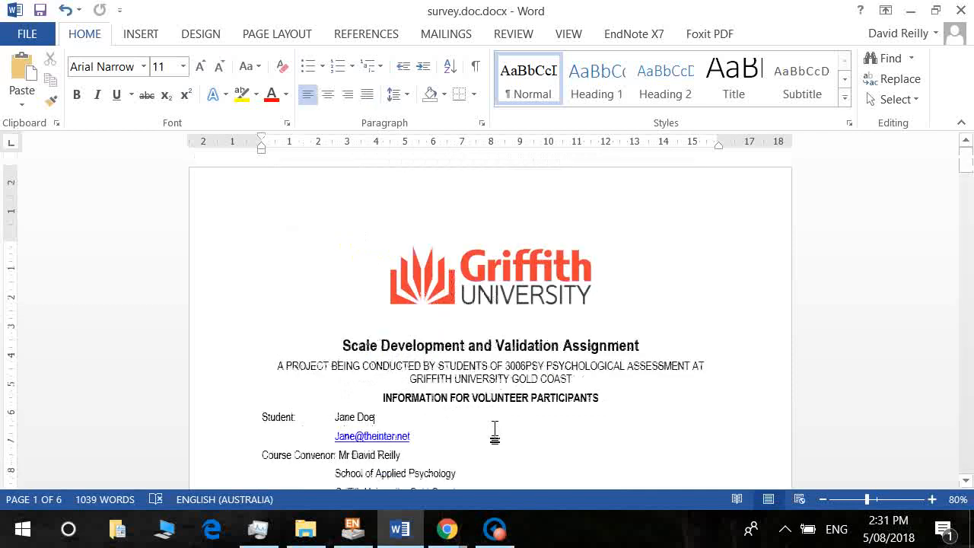
key("Down")
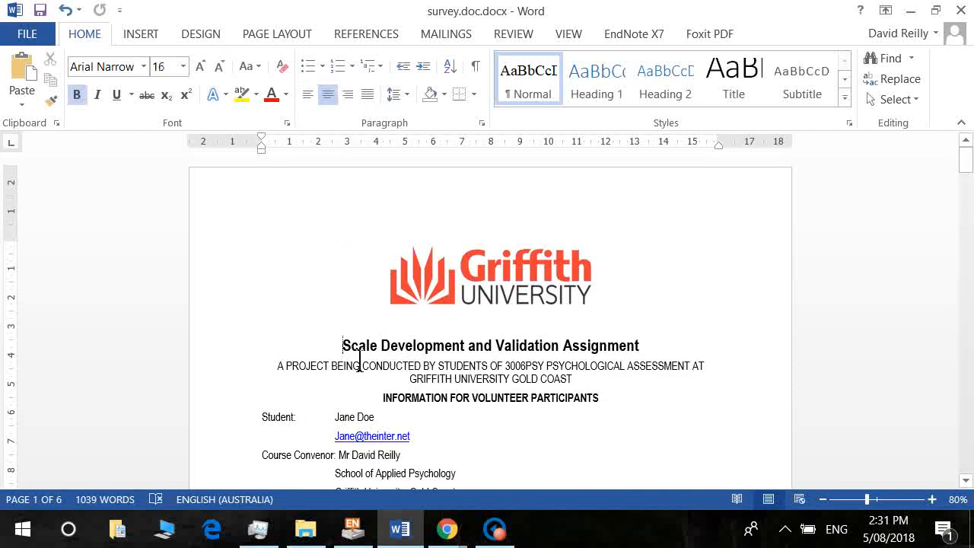
key("shift+Down")
key("shift+Down")
key("shift+Down")
key("shift+Down")
key("shift+Down")
key("shift+Page_Down")
key("shift+Page_Down")
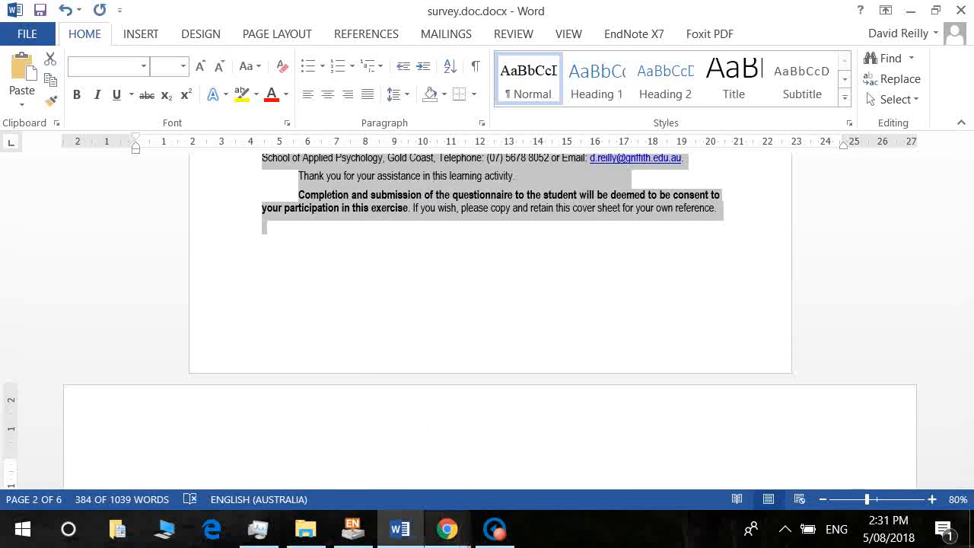
left_click(453, 535)
left_click(487, 498)
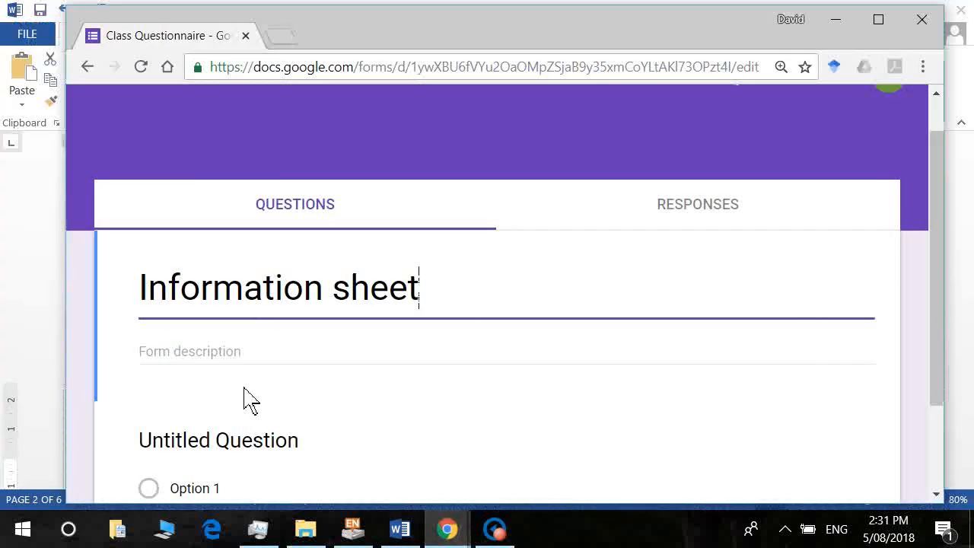
Paste the copied information text into the form description.
left_click(228, 369)
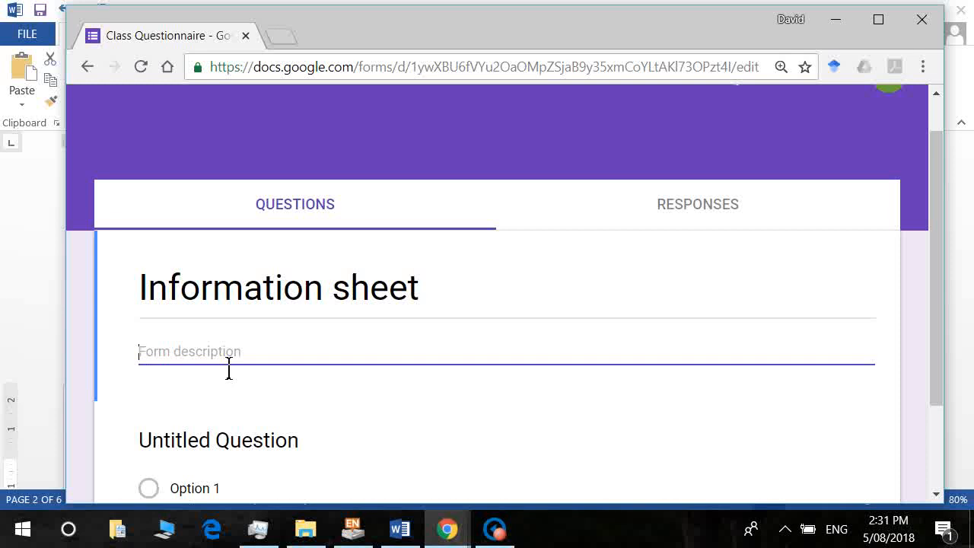
key("ctrl+v")
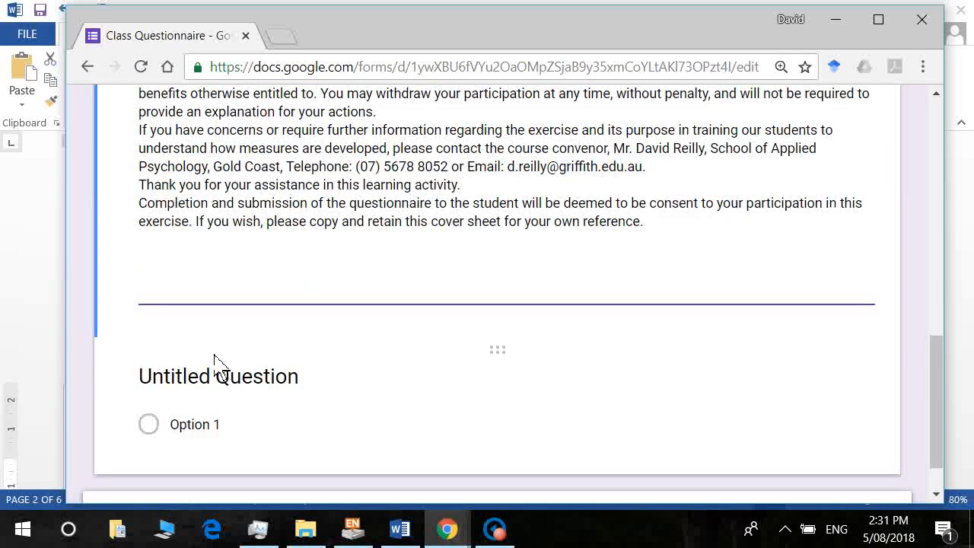
scroll(228, 368, "up", 5)
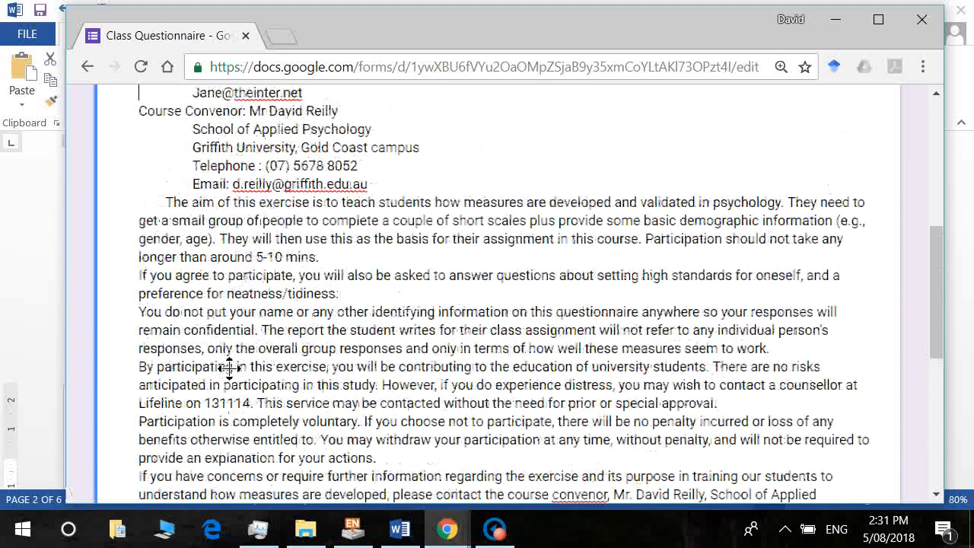
scroll(229, 368, "up", 1)
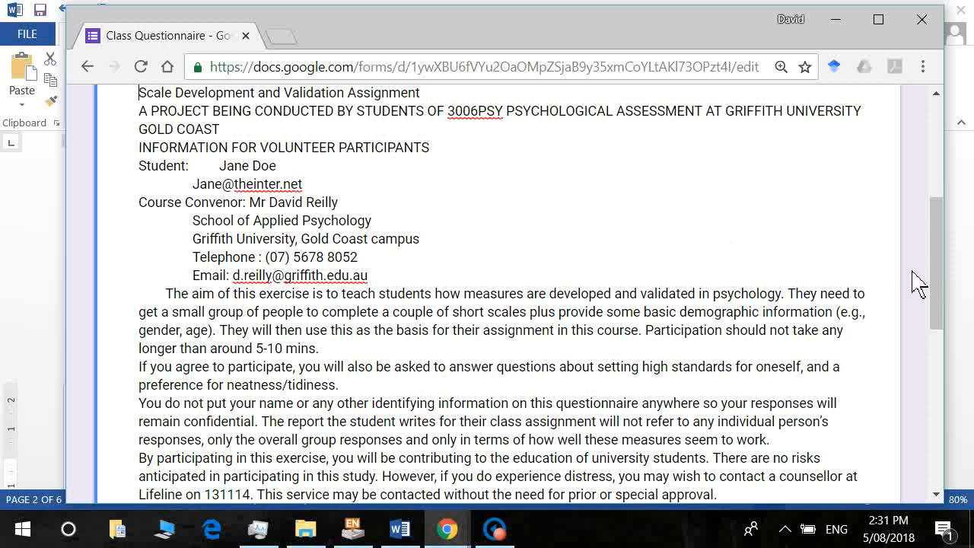
left_click_drag(935, 293, 941, 239)
left_click_drag(939, 220, 891, 217)
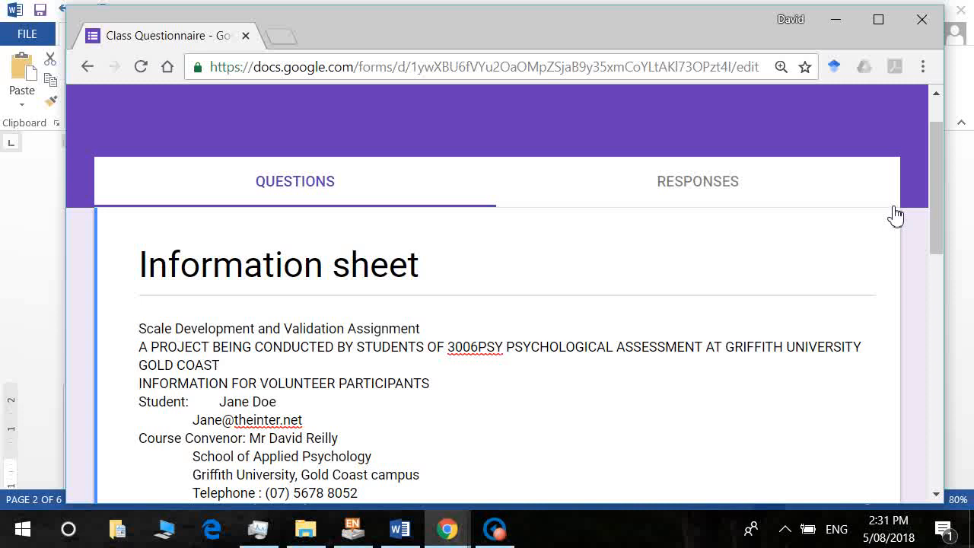
Select the entire form description and delete it.
key("shift+End")
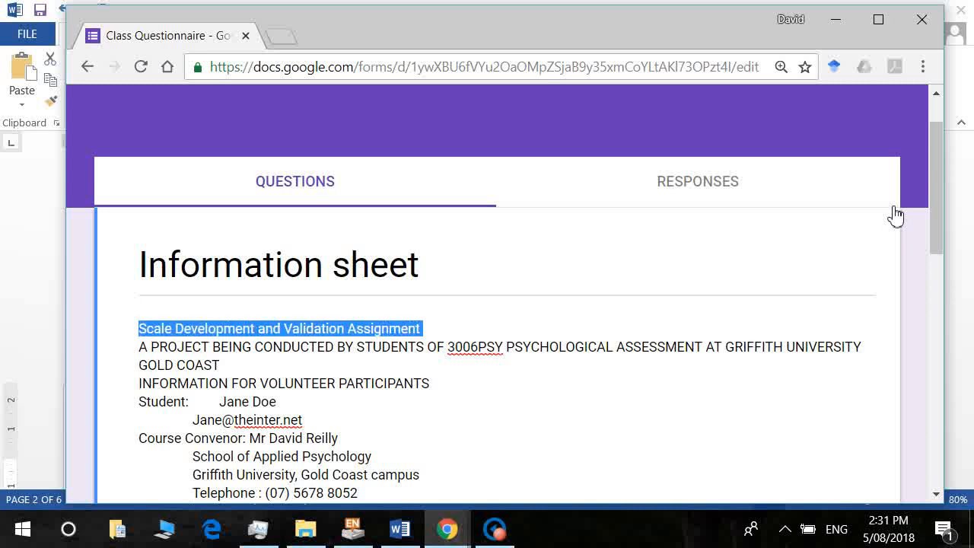
key("ctrl+shift+End")
scroll(895, 219, "down", 3)
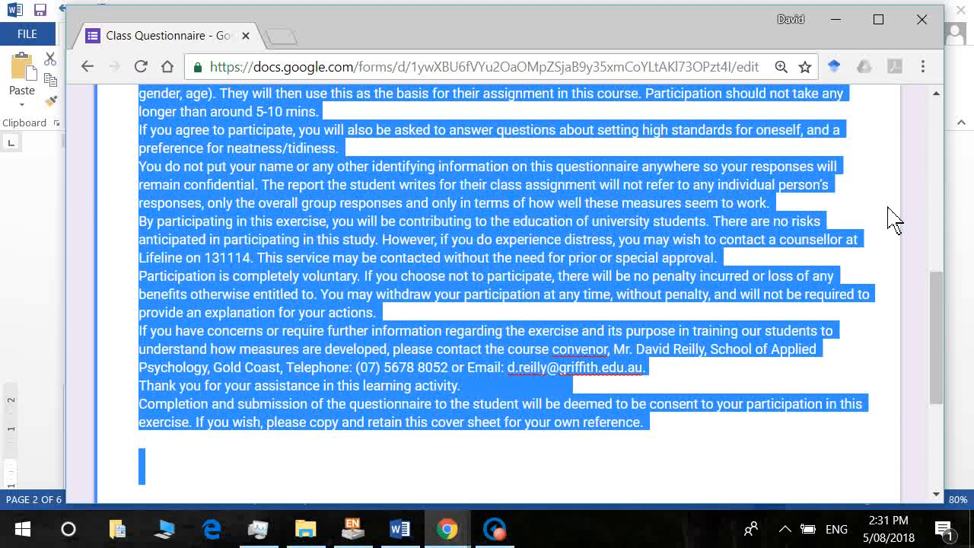
key("BackSpace")
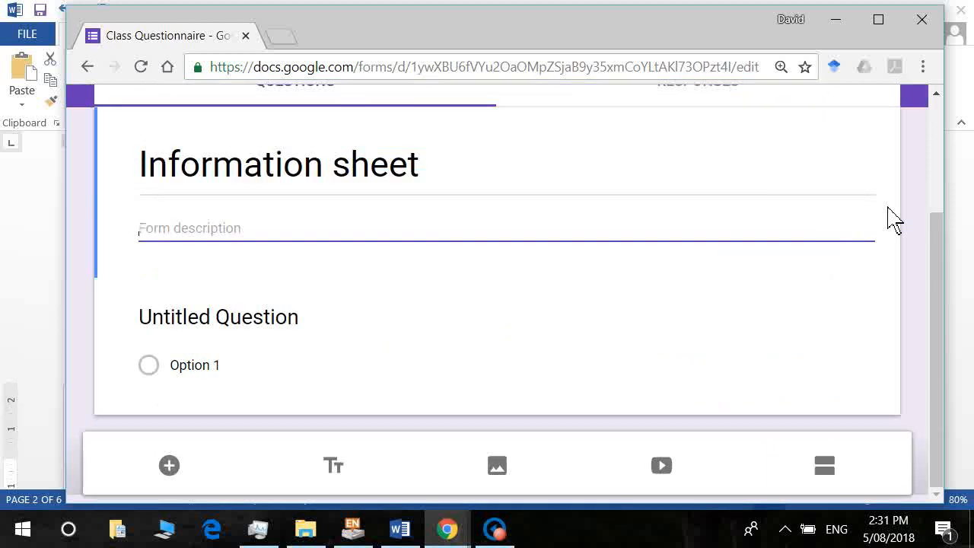
key("alt+Tab")
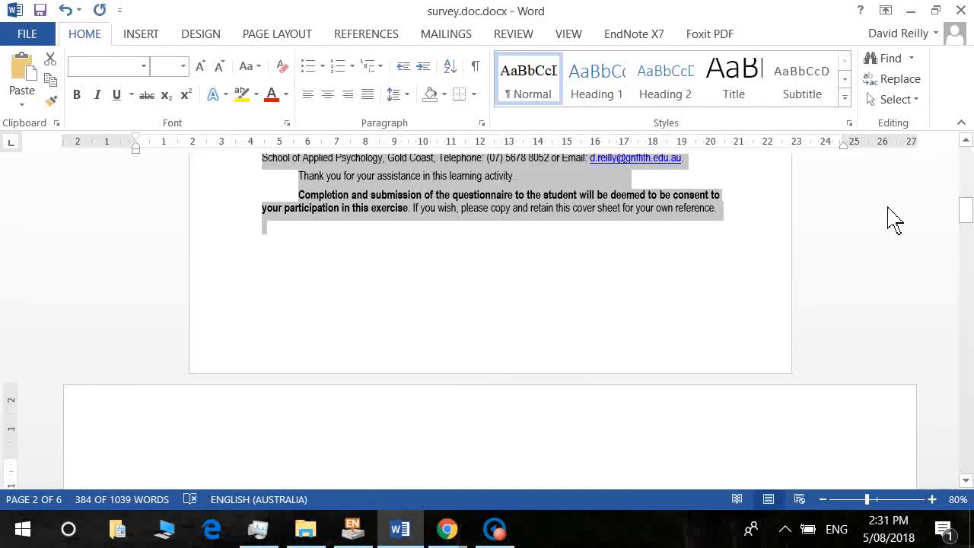
Capture a window screenshot of the survey's first page with the Griffith logo and title.
scroll(902, 220, "up", 8)
scroll(901, 219, "up", 8)
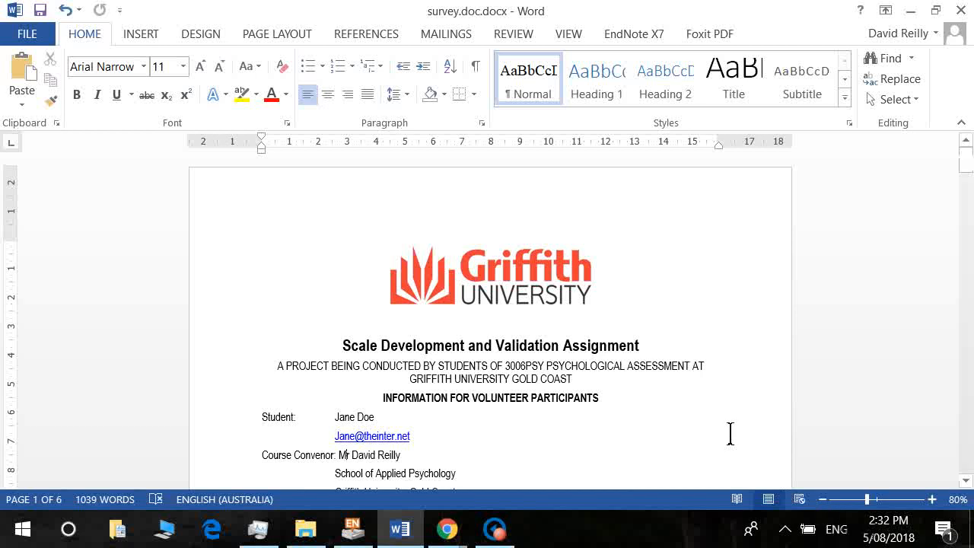
mouse_move(967, 161)
left_mouse_down()
mouse_move(967, 175)
mouse_move(968, 164)
left_mouse_up()
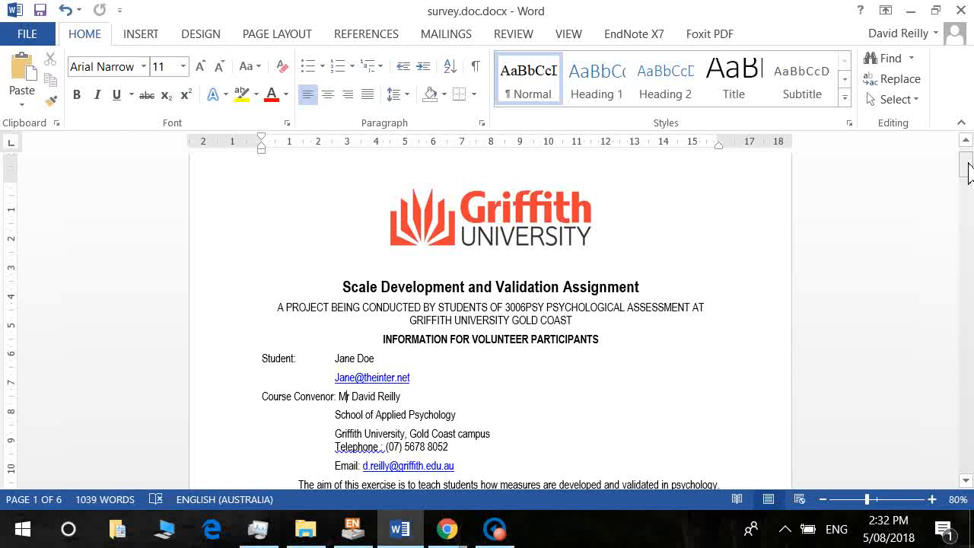
key("alt")
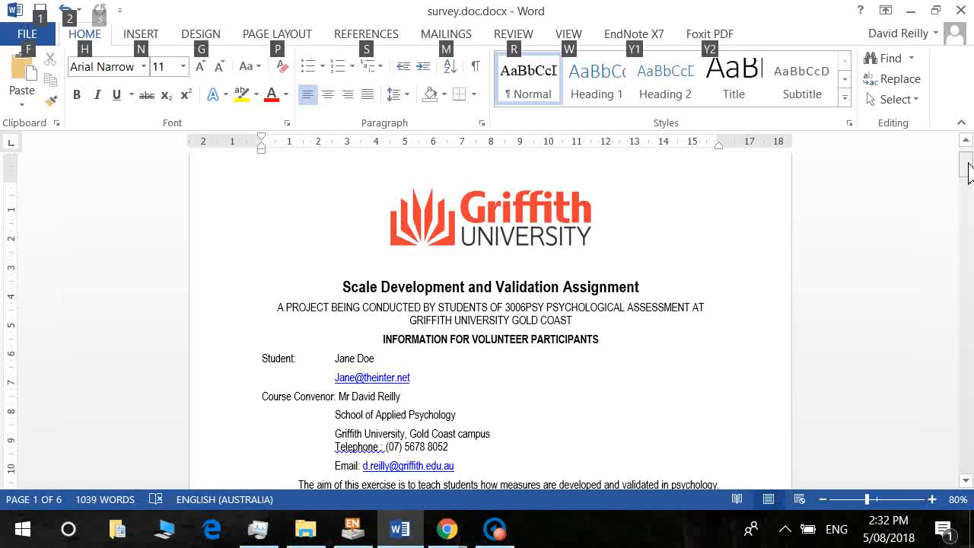
key("super")
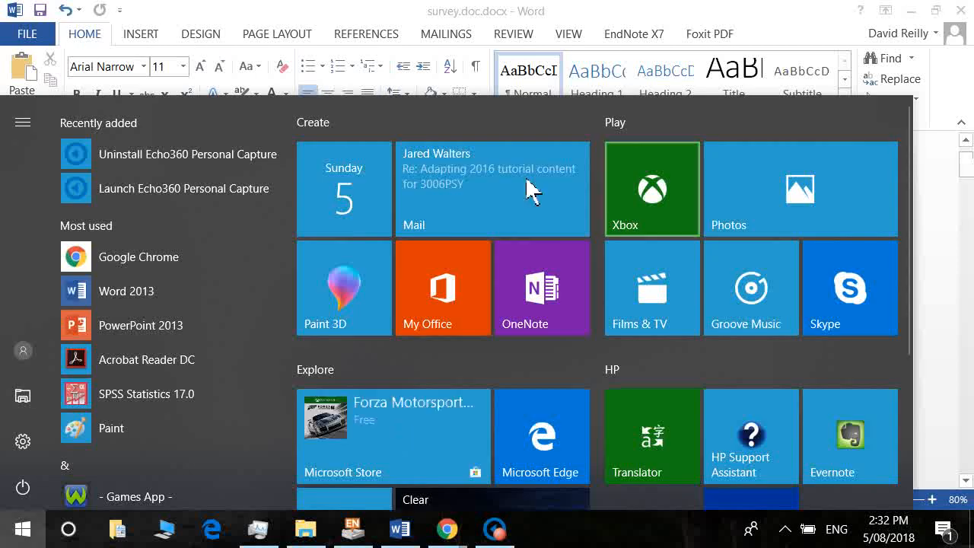
Paste the screenshot into a new Paint image, zoom to 50%, and crop to the logo and heading.
left_click(166, 435)
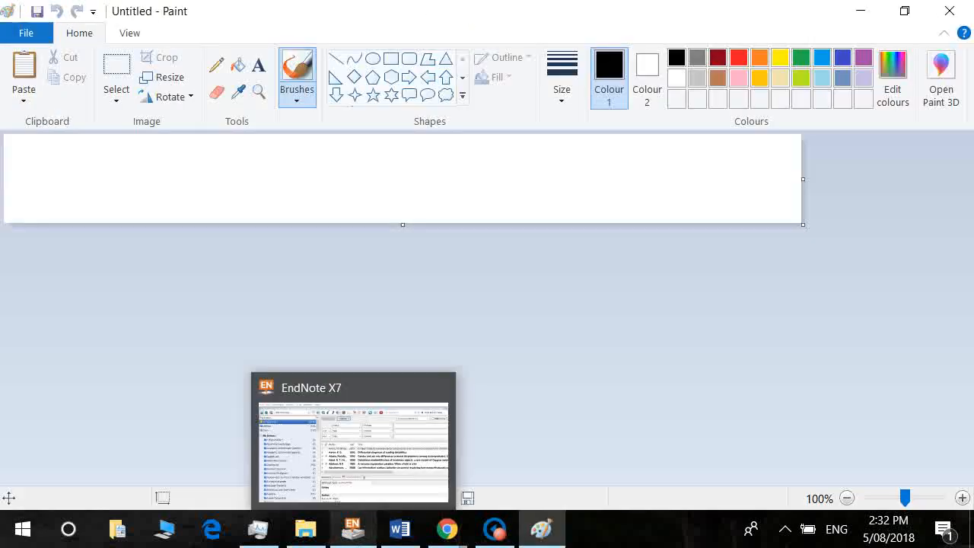
key("ctrl+v")
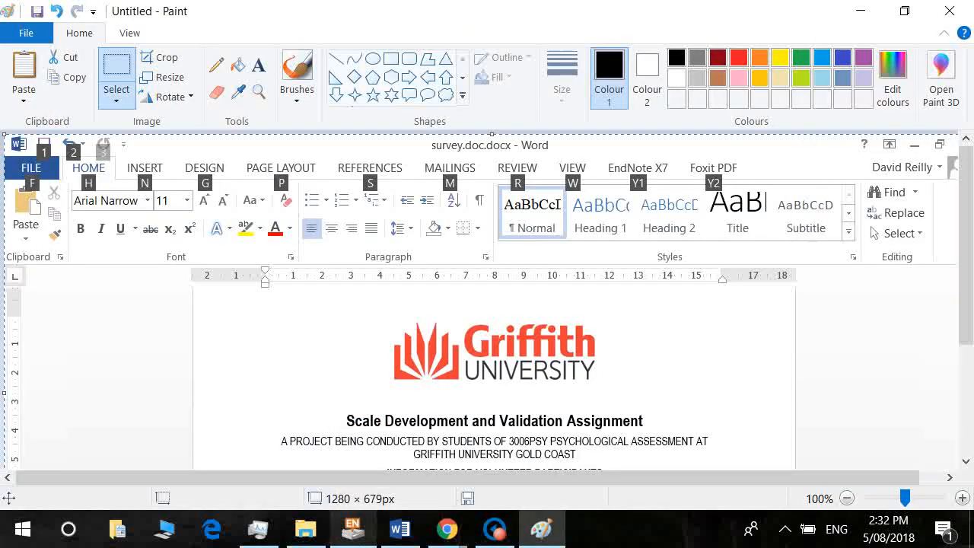
left_click(129, 31)
left_click(62, 67)
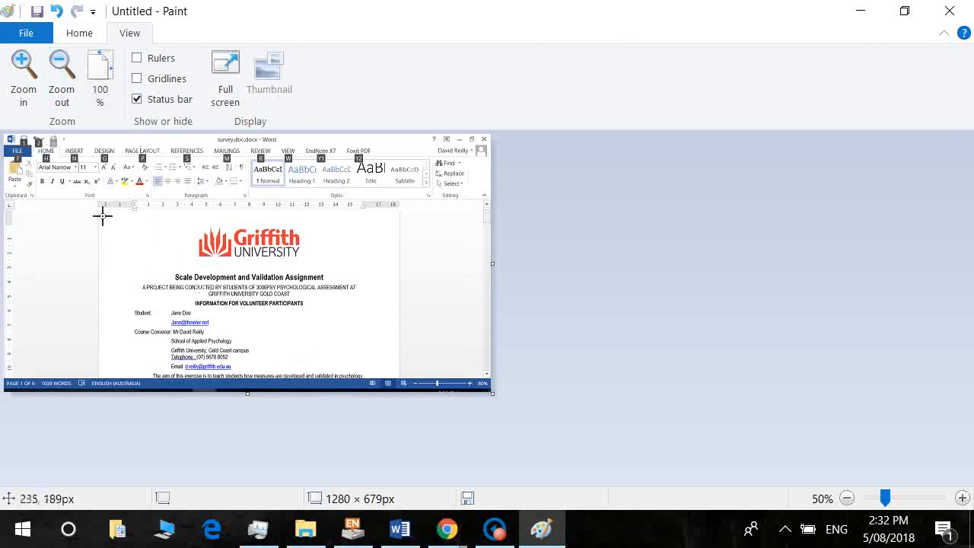
left_click(79, 34)
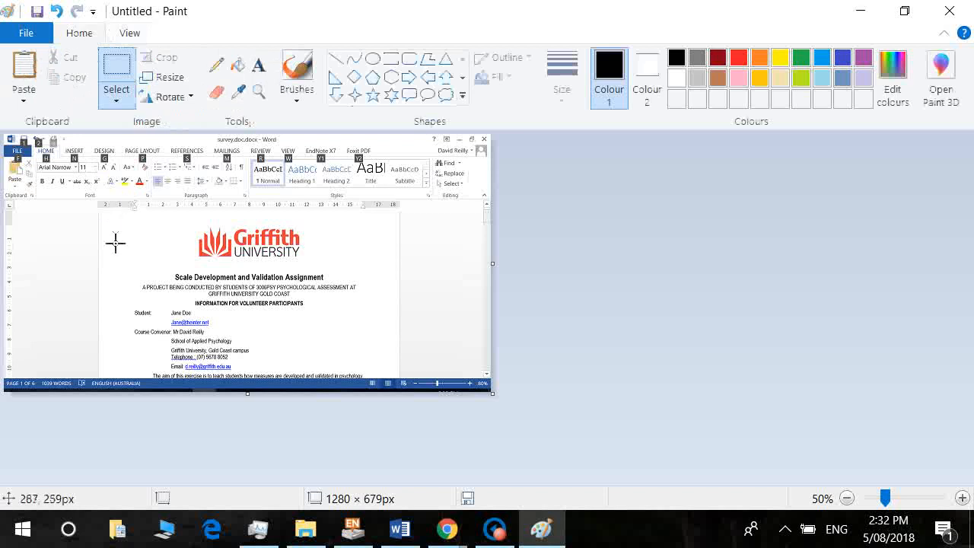
left_click_drag(111, 219, 402, 381)
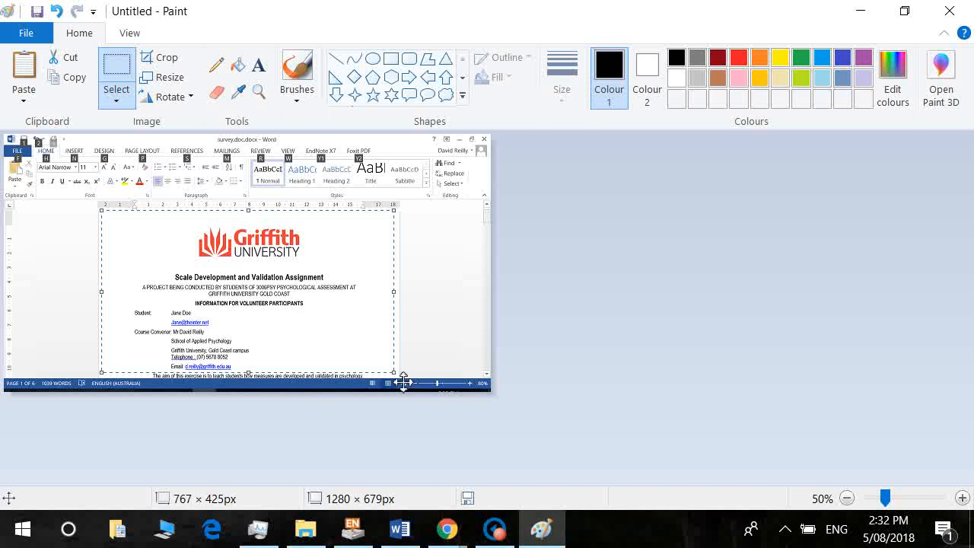
left_click(161, 63)
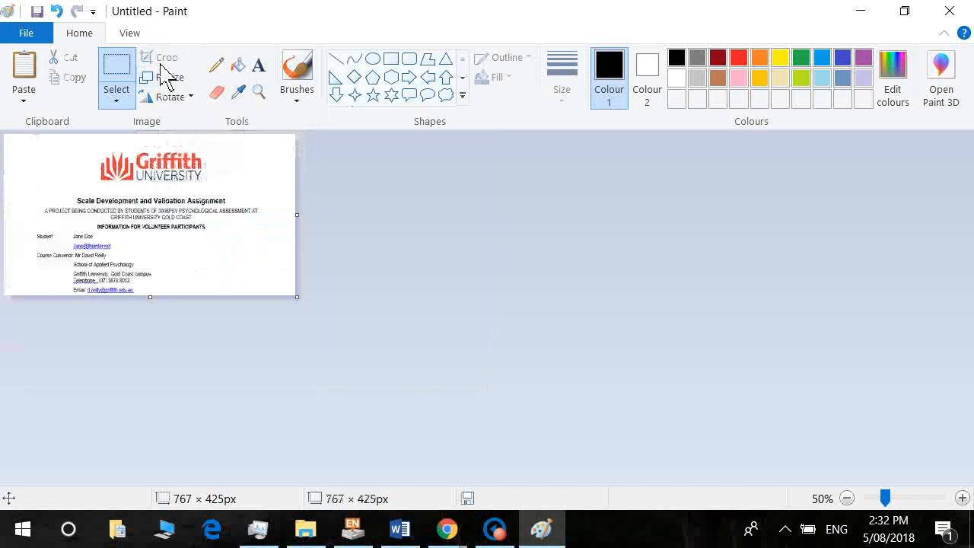
Save the cropped image over the existing inform1.png.
left_click(26, 32)
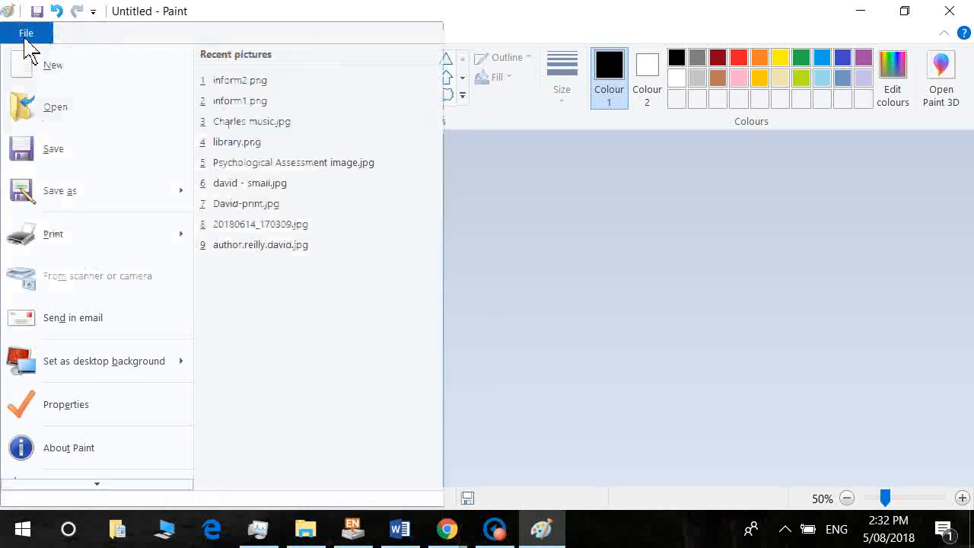
left_click(87, 204)
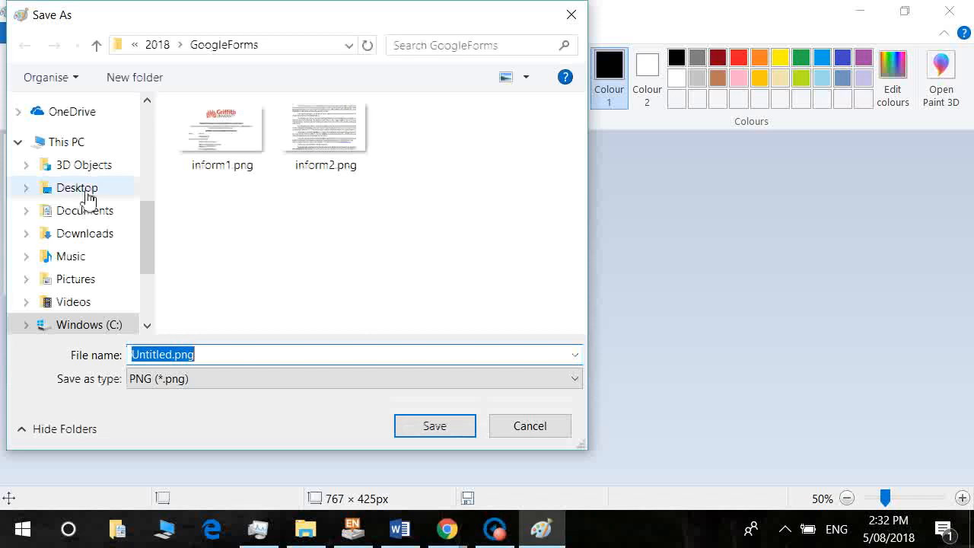
double_click(229, 152)
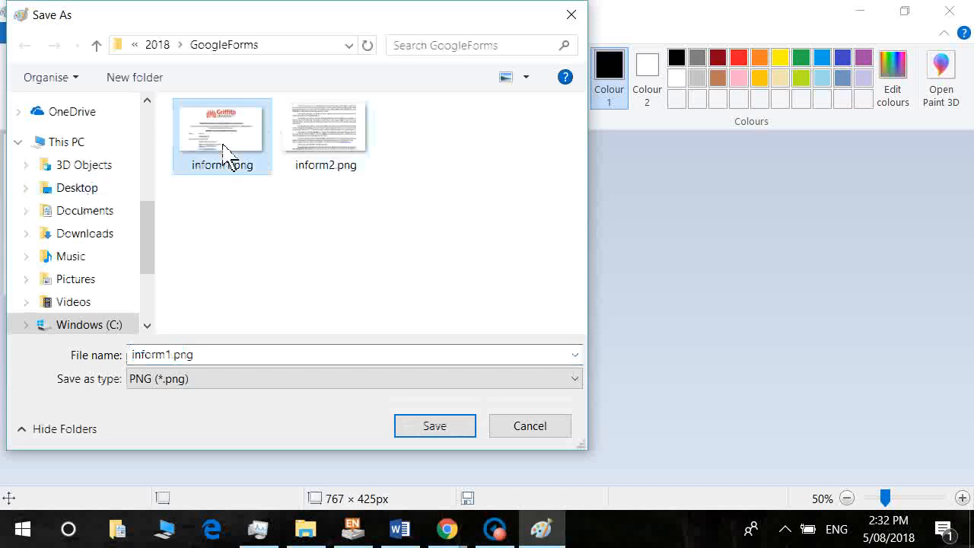
left_click(515, 273)
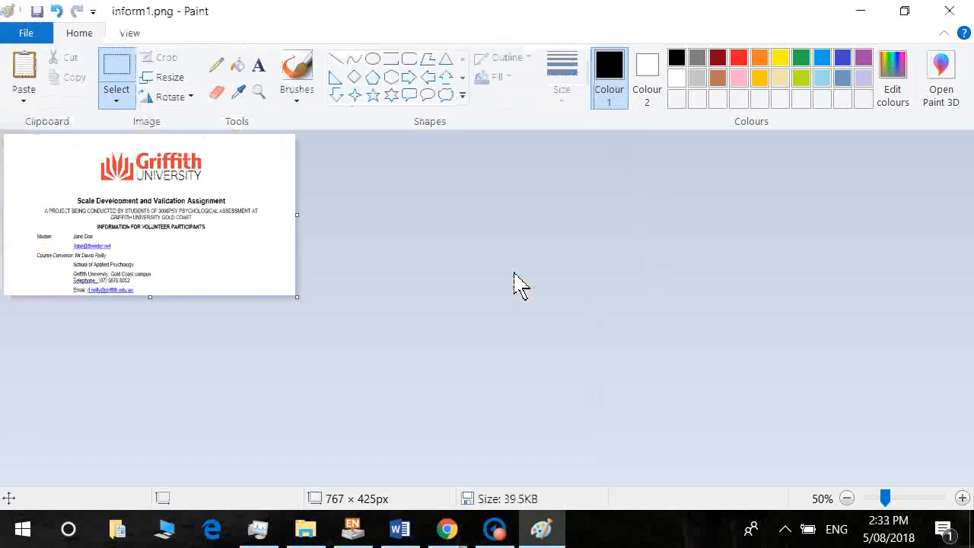
Capture a window screenshot of the survey's information paragraphs in Word.
key("alt+Tab")
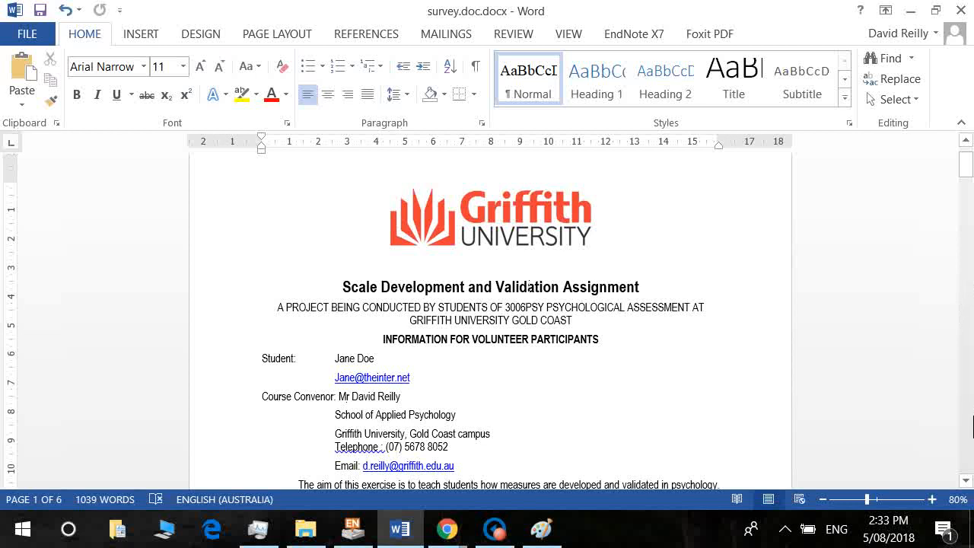
left_click_drag(970, 482, 970, 482)
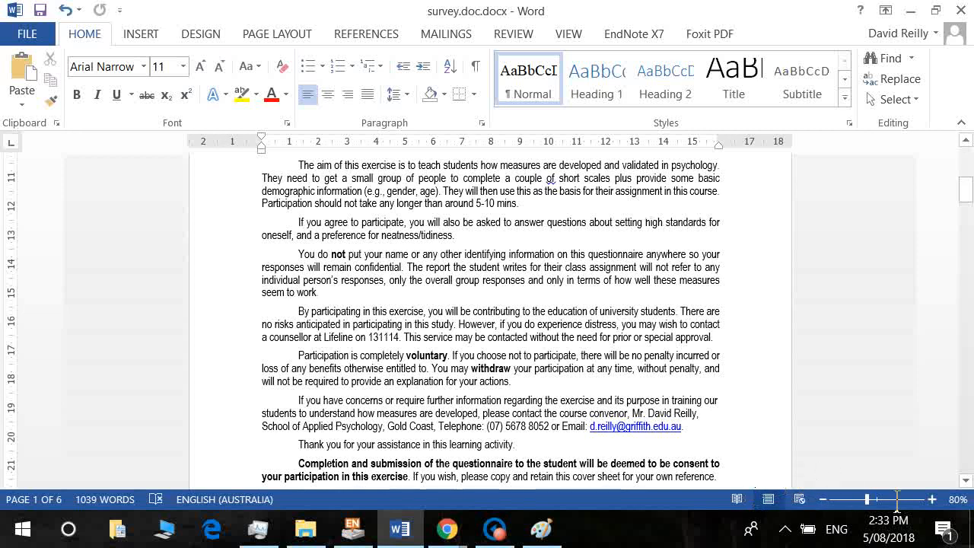
key("alt")
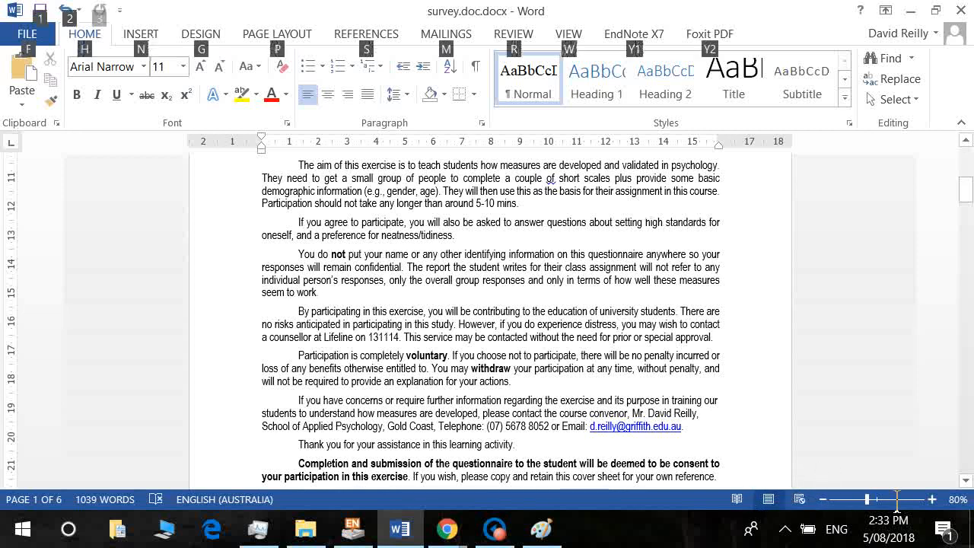
left_click(540, 532)
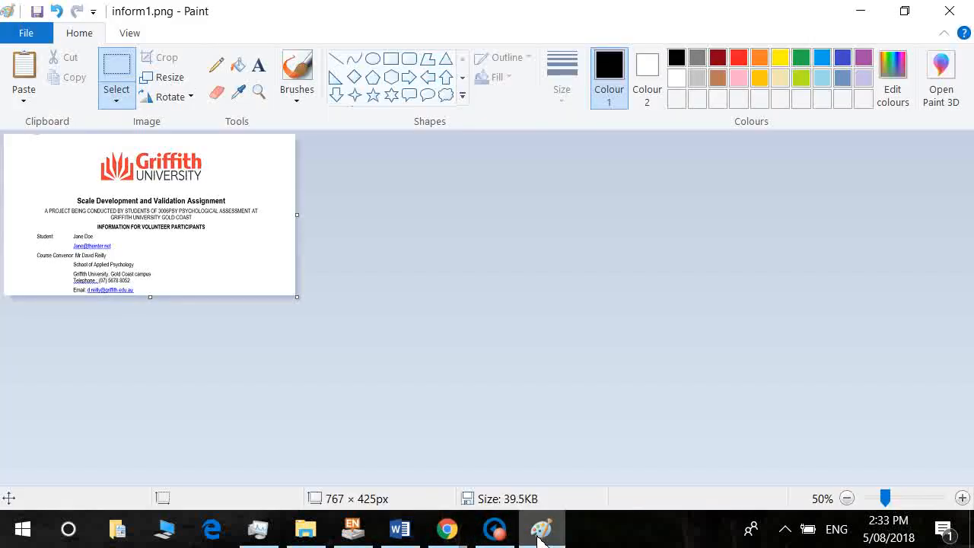
Paste the new screenshot and crop it to the information paragraphs.
key("ctrl+v")
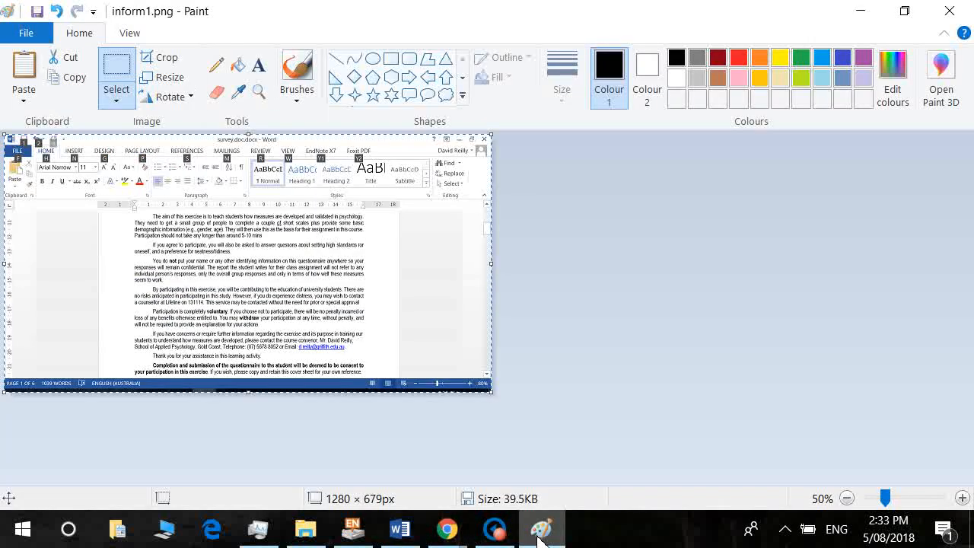
left_click(116, 68)
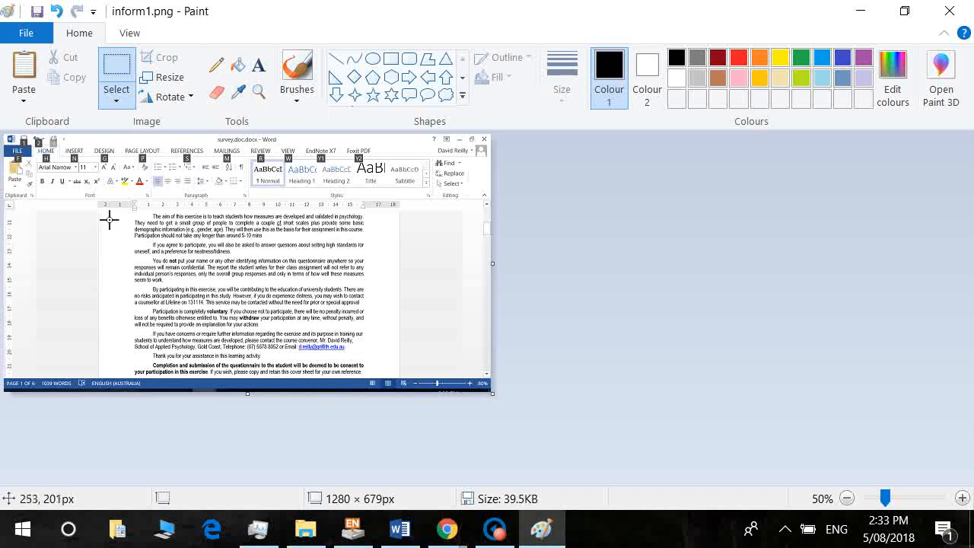
left_click_drag(109, 221, 401, 383)
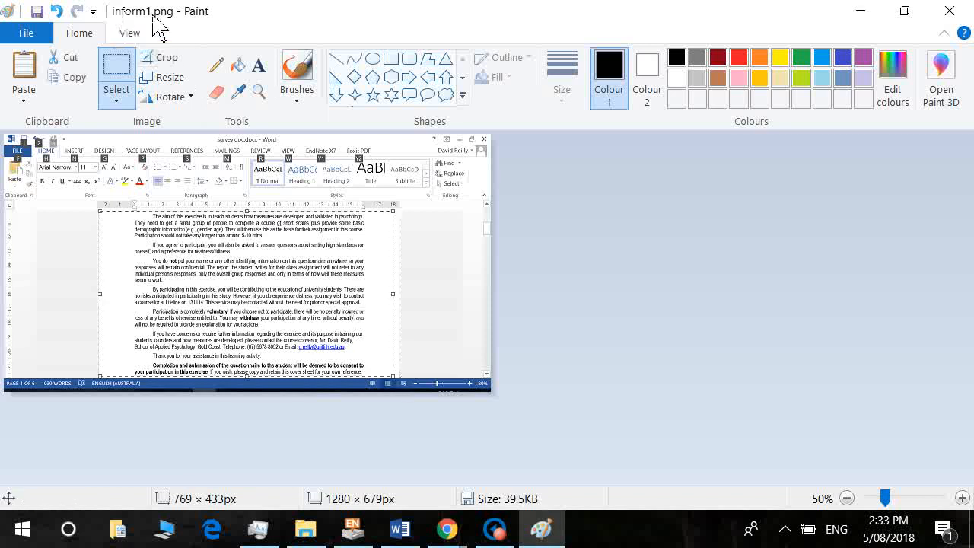
left_click(163, 58)
Save the cropped image over the existing inform2.png.
key("alt+f")
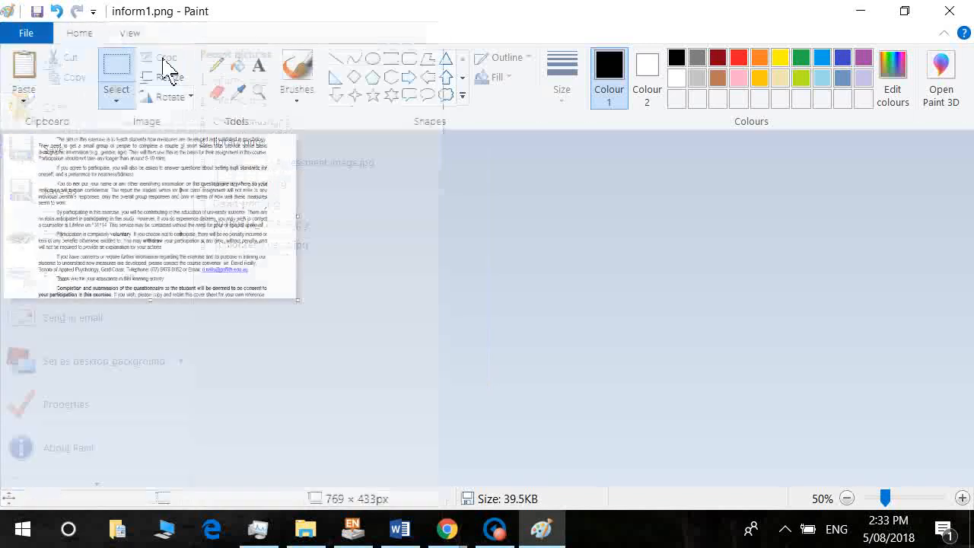
key("a")
double_click(363, 172)
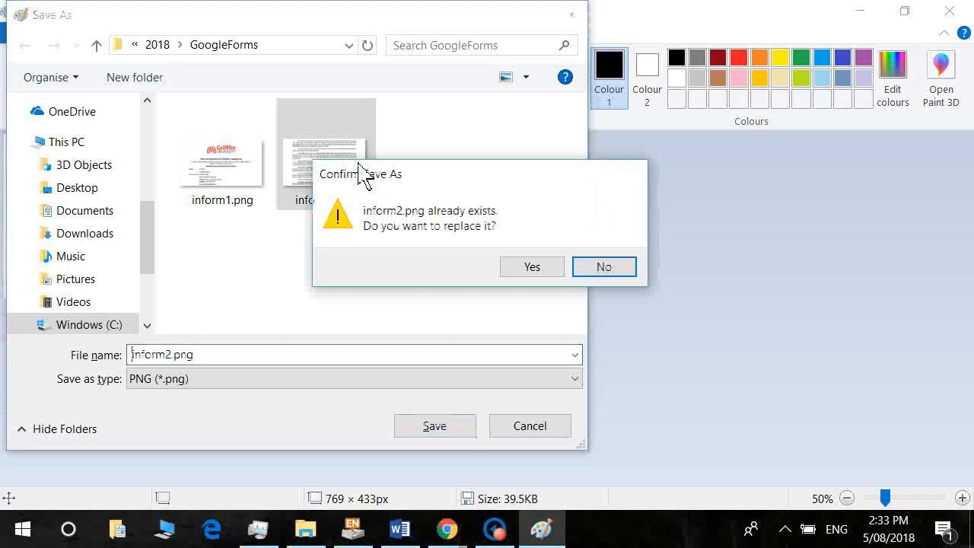
left_click(545, 270)
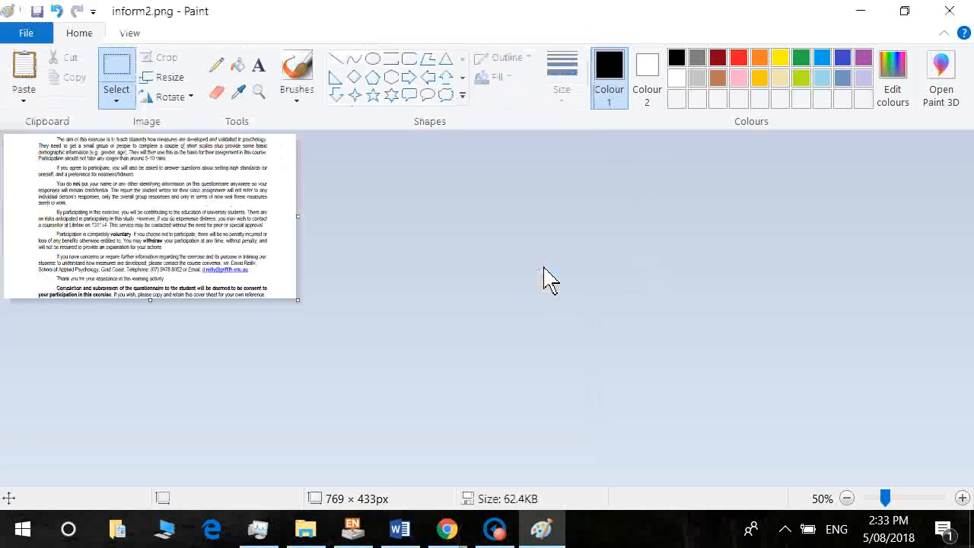
Insert inform1.png from the GoogleForms folder as an image item in the form.
mouse_move(448, 527)
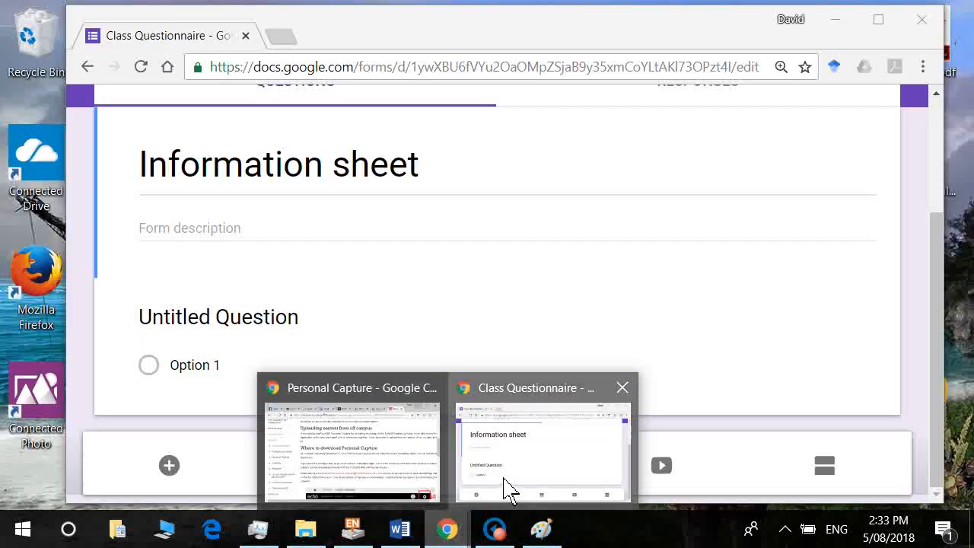
left_click(508, 487)
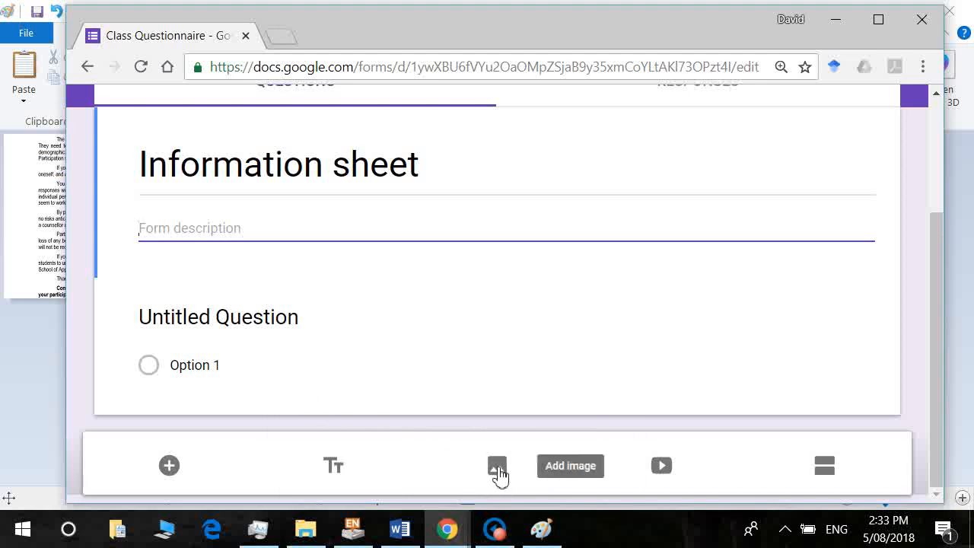
left_click(497, 467)
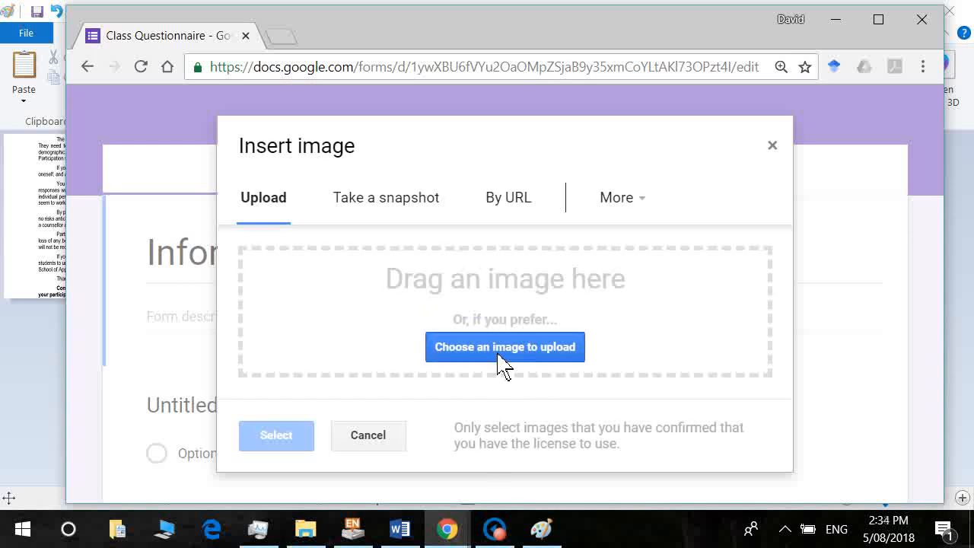
left_click(308, 528)
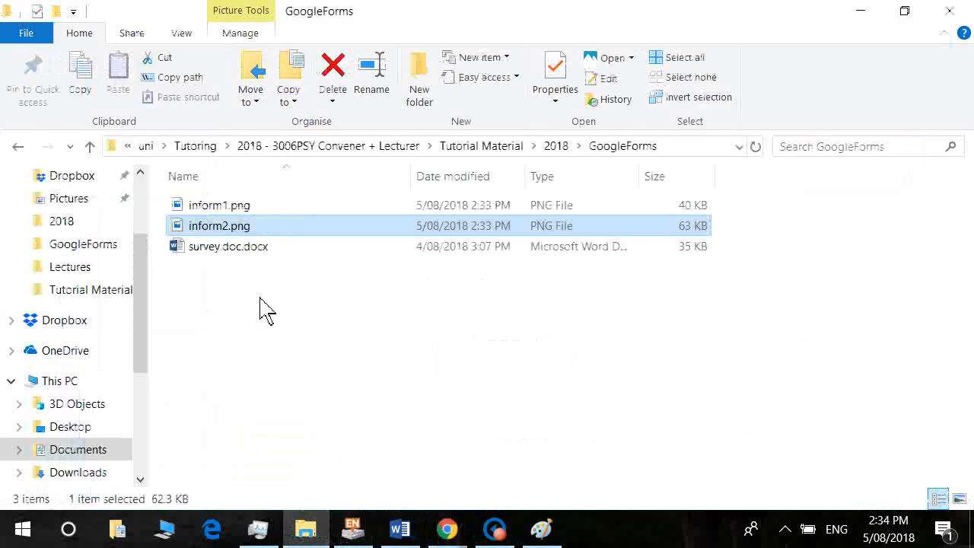
left_click(193, 209)
left_click_drag(196, 213, 420, 308)
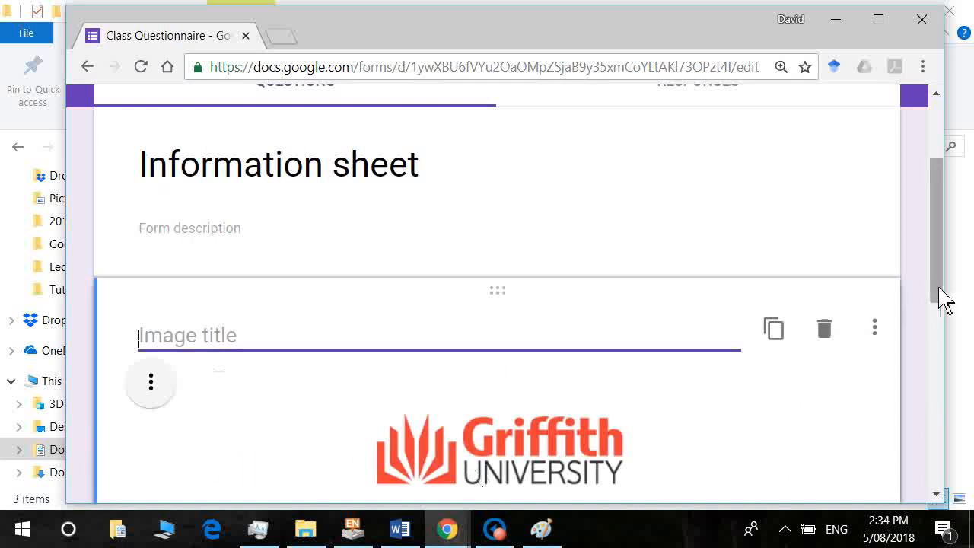
left_click_drag(938, 298, 965, 483)
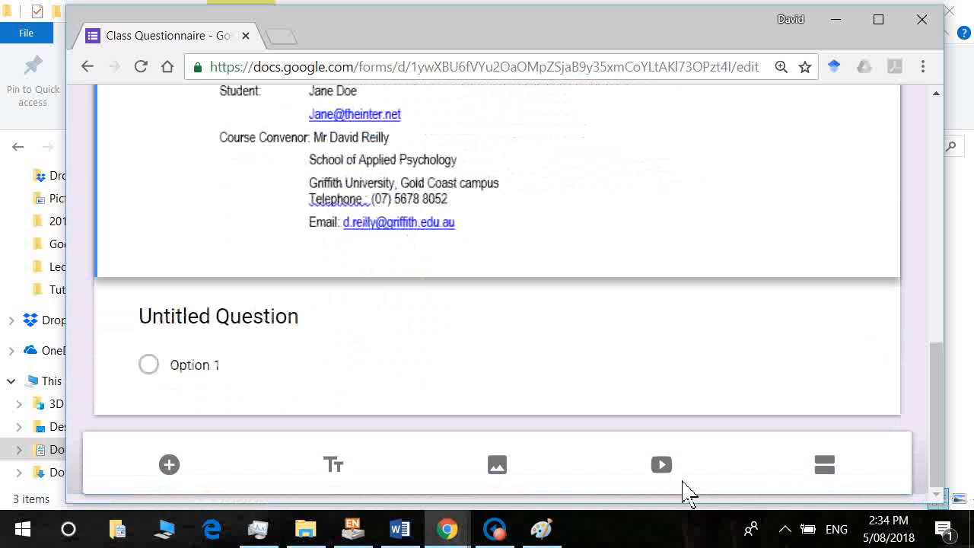
Insert inform2.png from the GoogleForms folder as a second image item.
left_click(499, 465)
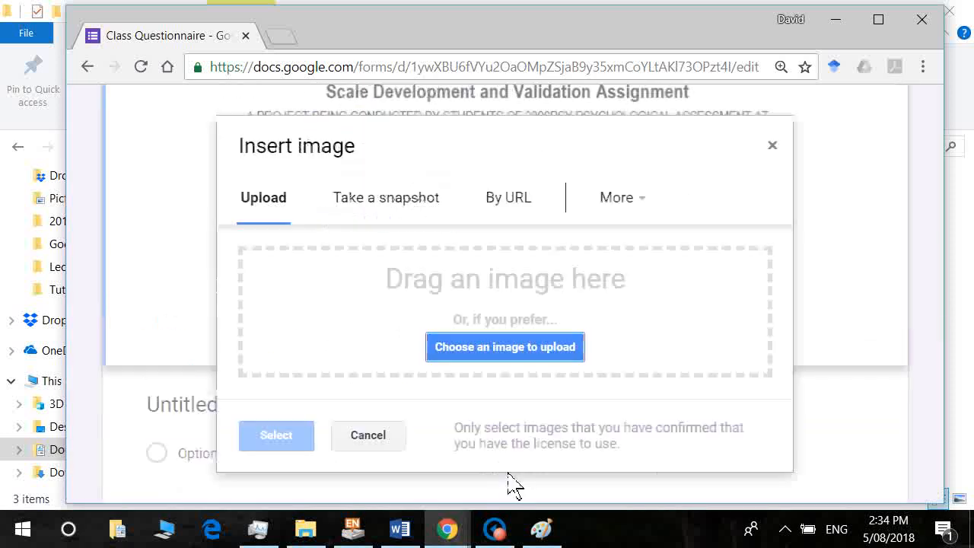
left_click(305, 529)
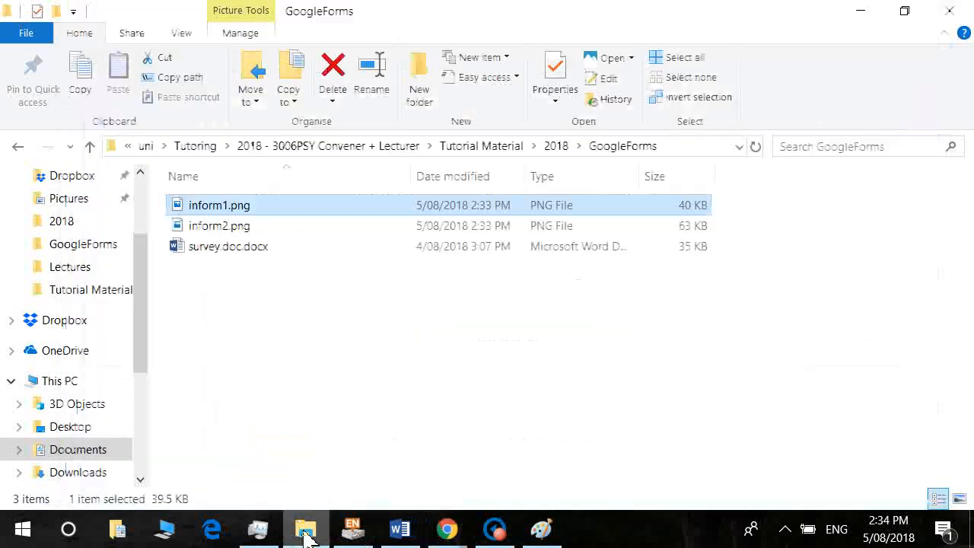
left_click(246, 226)
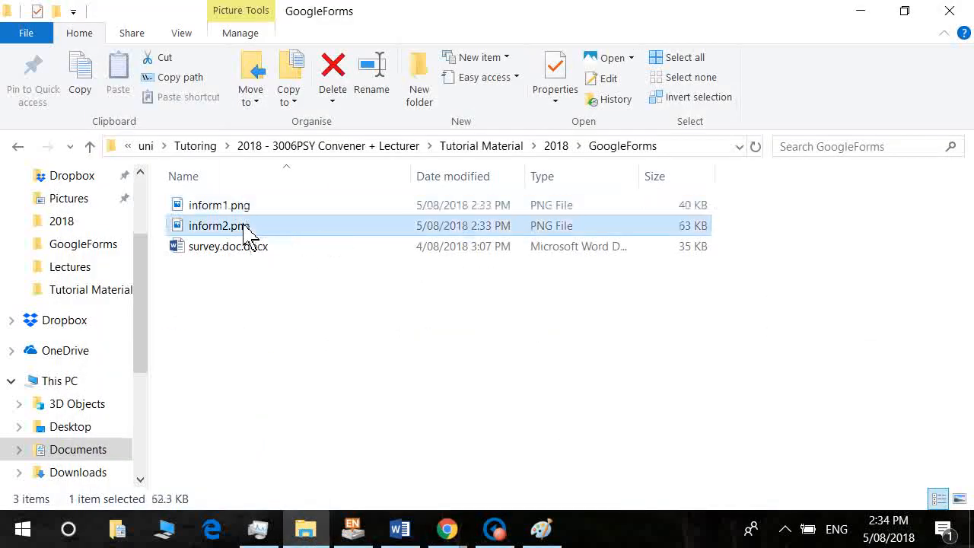
left_click_drag(246, 226, 484, 329)
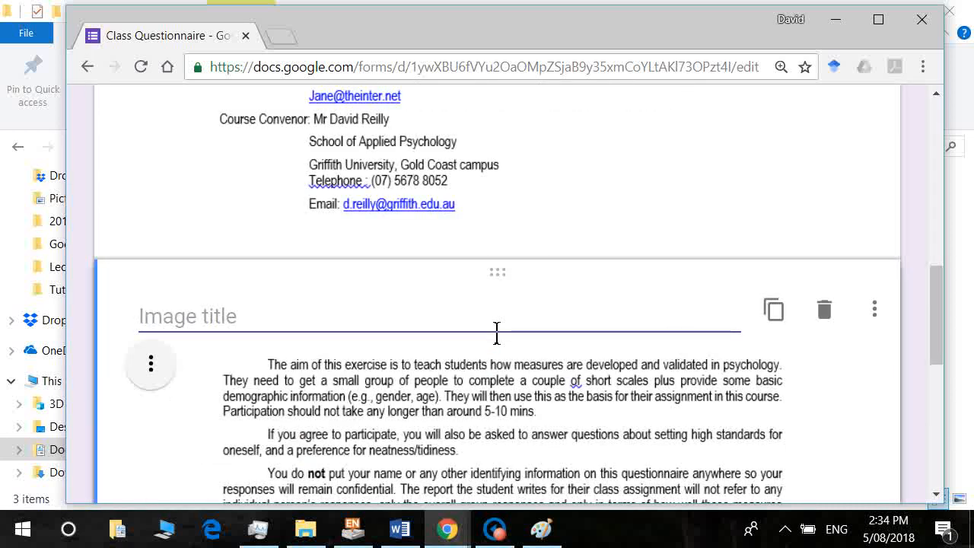
left_click_drag(941, 326, 965, 433)
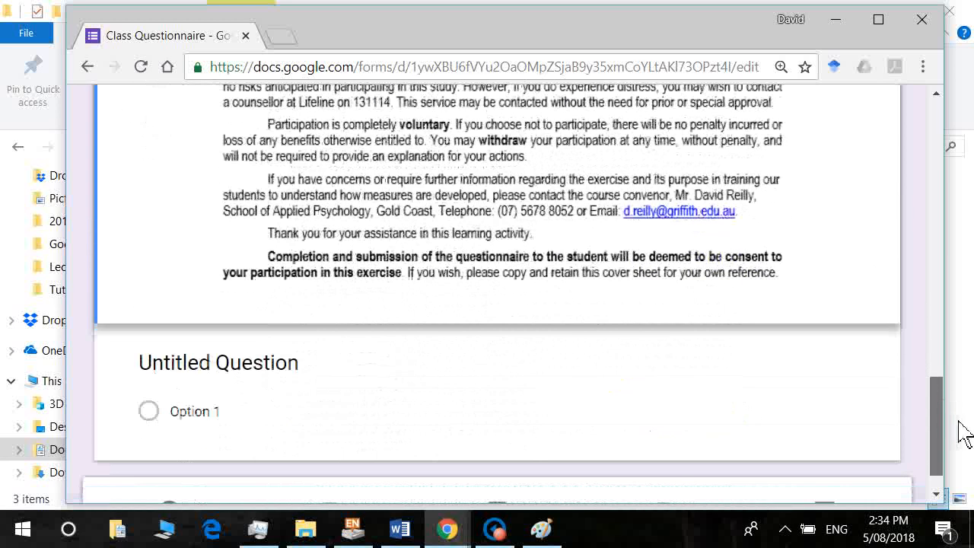
Delete the empty Untitled Question so the form ends with the inform2.png image.
left_click(313, 381)
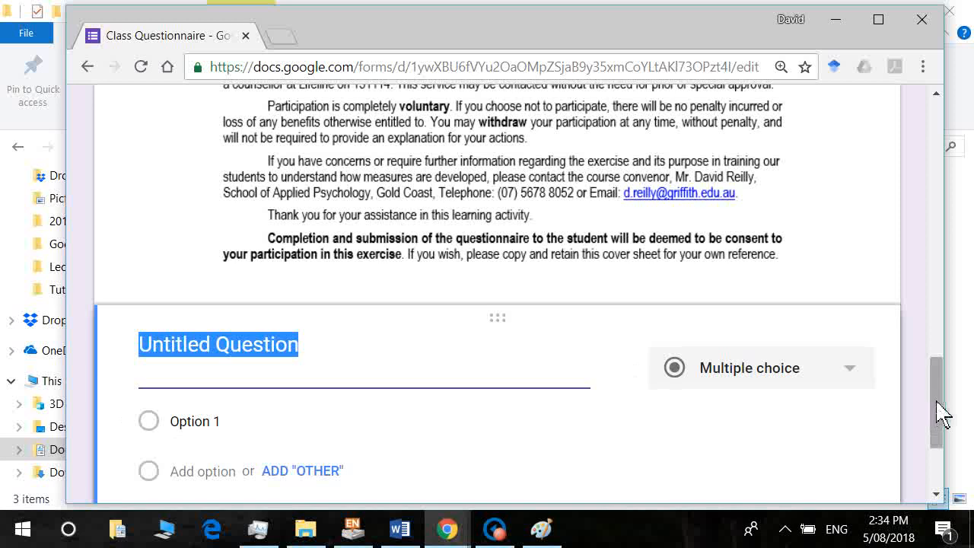
left_click_drag(939, 413, 937, 437)
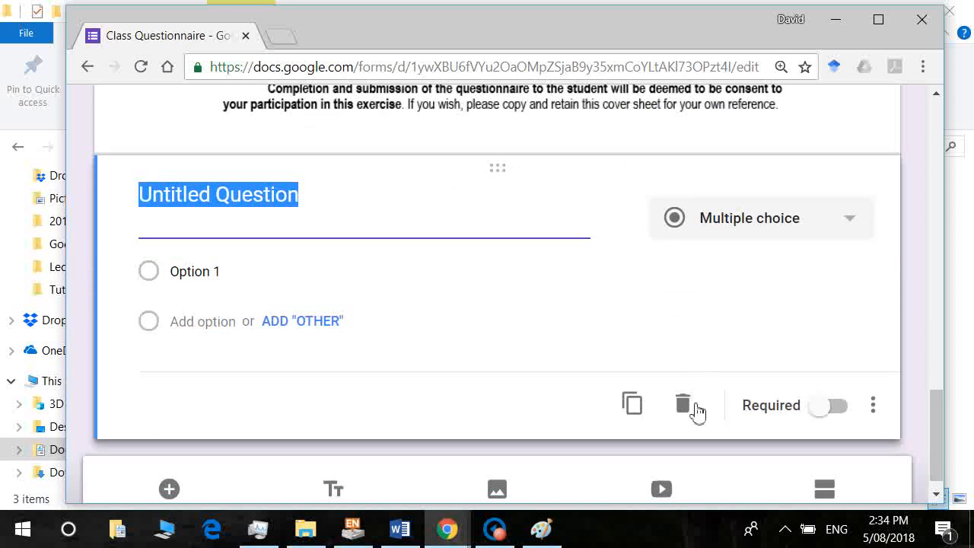
left_click(695, 407)
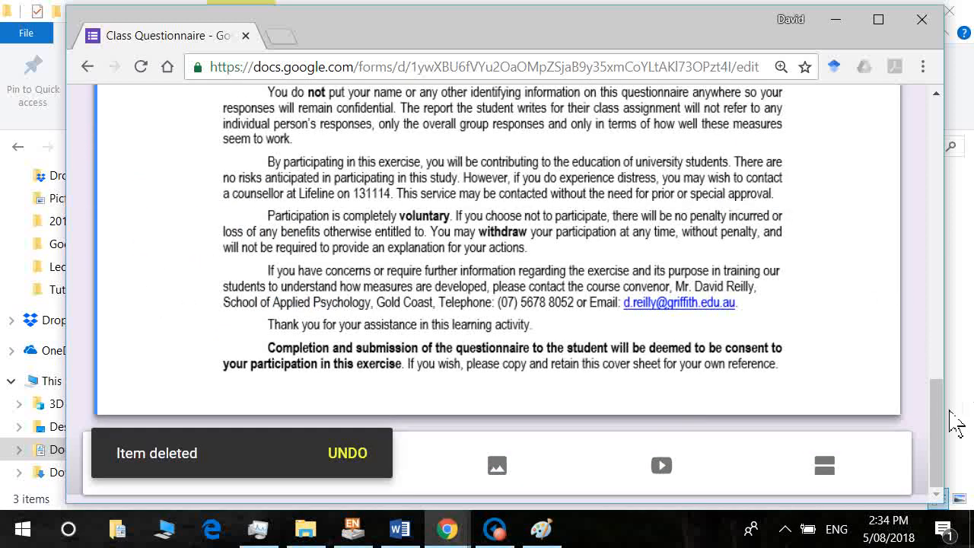
mouse_move(942, 439)
left_mouse_down()
mouse_move(934, 207)
mouse_move(956, 450)
left_mouse_up()
left_click(822, 478)
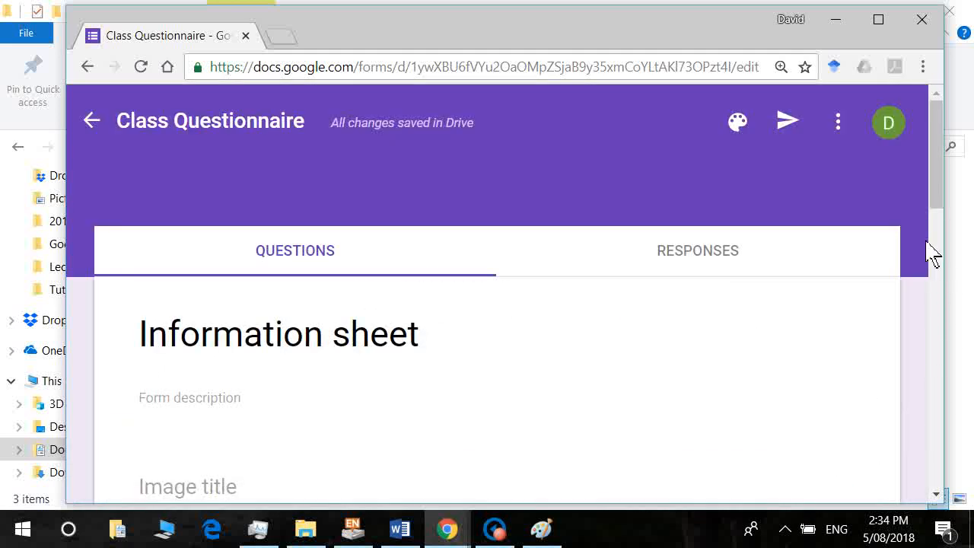
left_click_drag(937, 219, 944, 441)
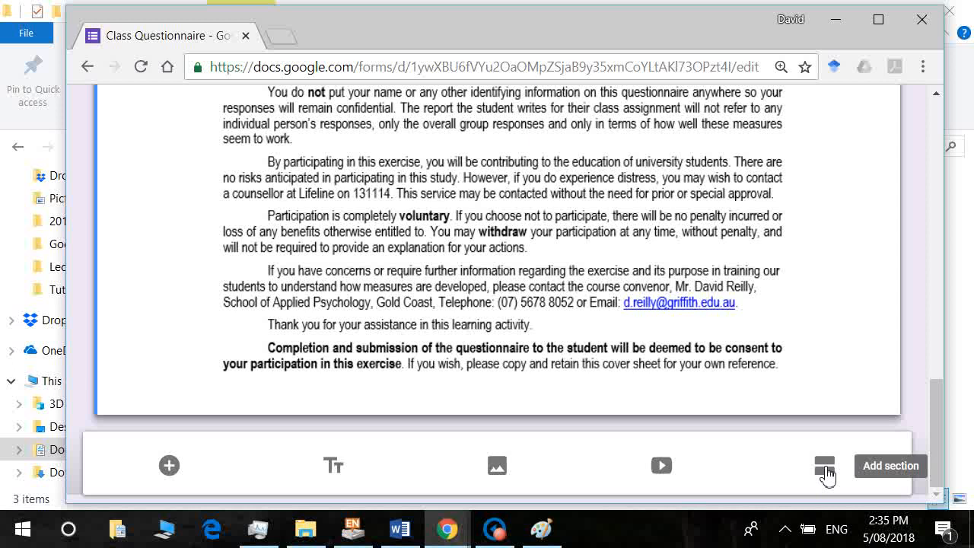
Add an empty second section after the information sheet, then switch to the Word survey.
left_click(825, 469)
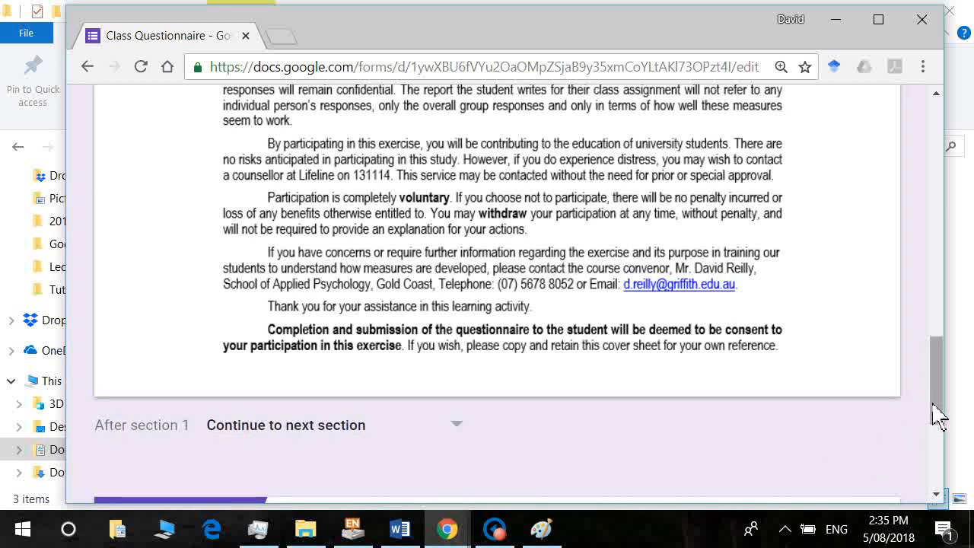
left_click_drag(940, 419, 955, 448)
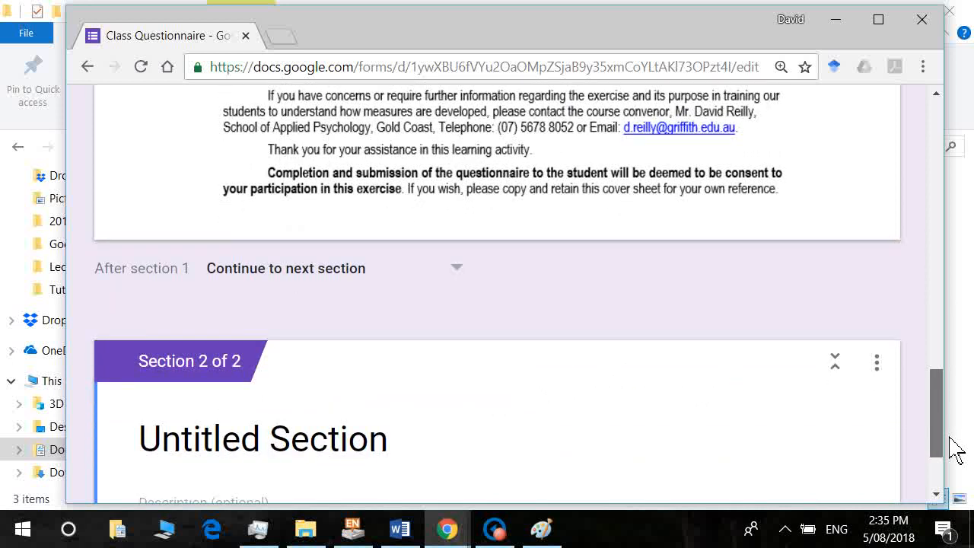
left_click_drag(956, 449, 962, 478)
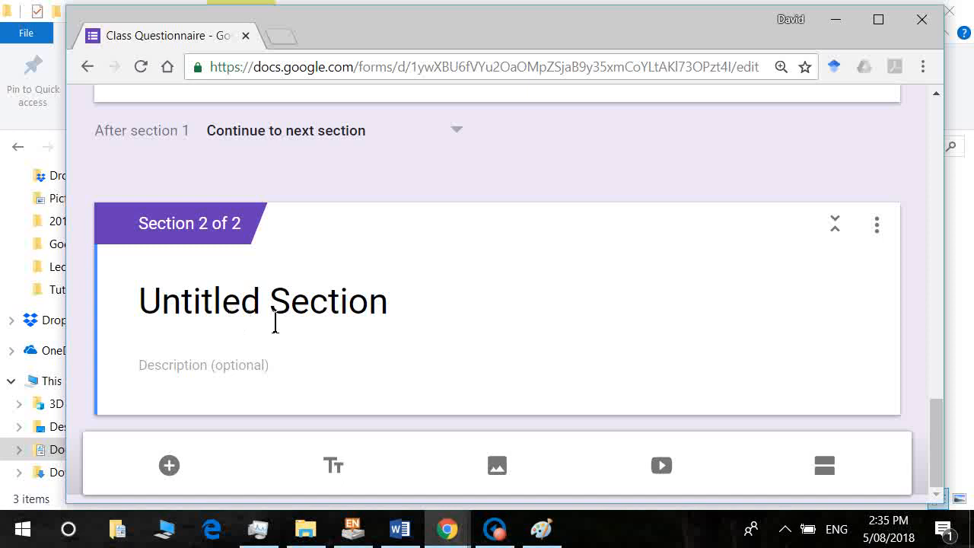
key("alt+Tab")
key("Tab")
key("Tab")
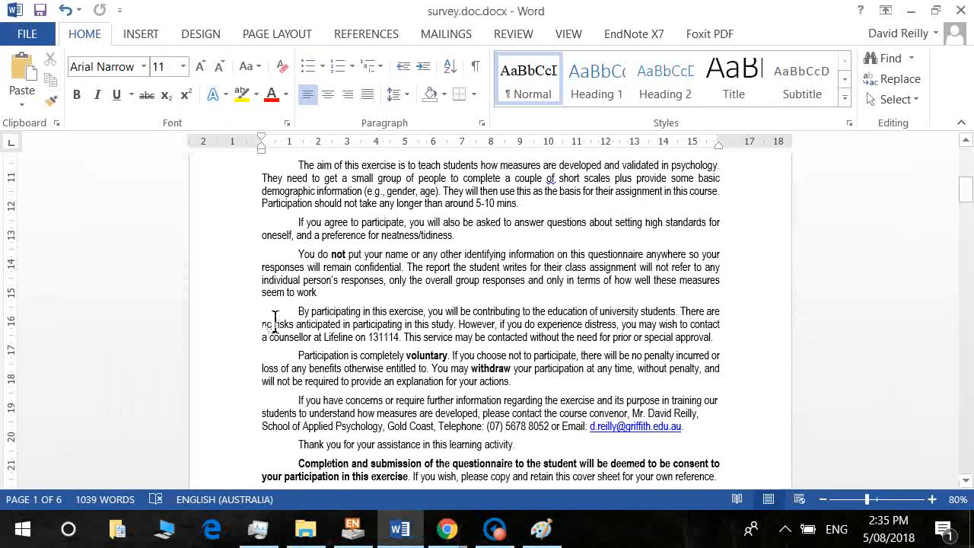
Apply list numbering to the survey statement cells in the first column.
scroll(275, 319, "down", 10)
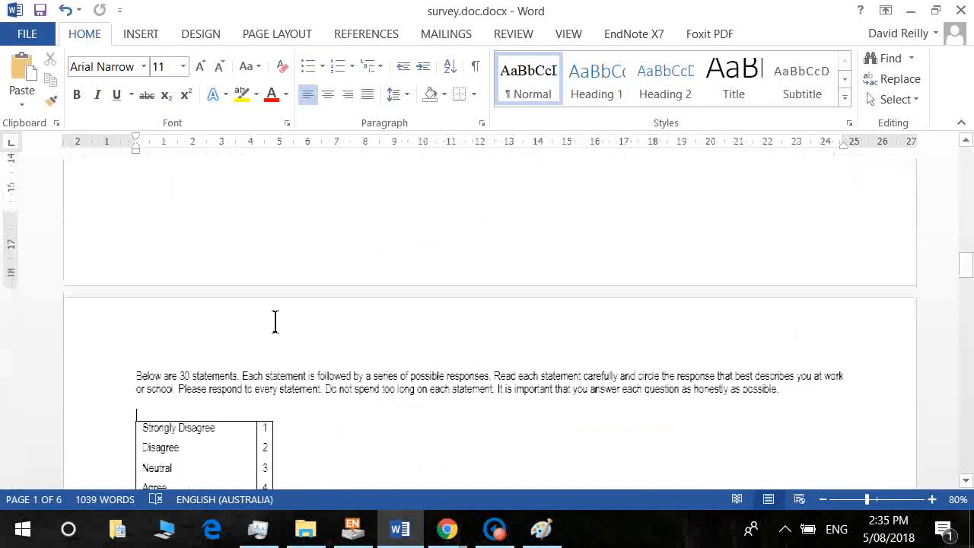
scroll(274, 320, "down", 2)
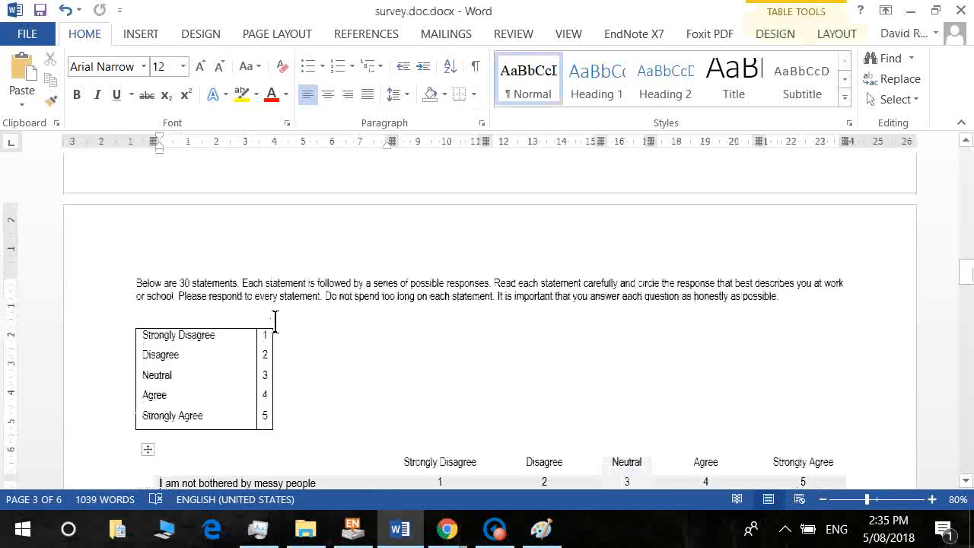
scroll(275, 320, "down", 1)
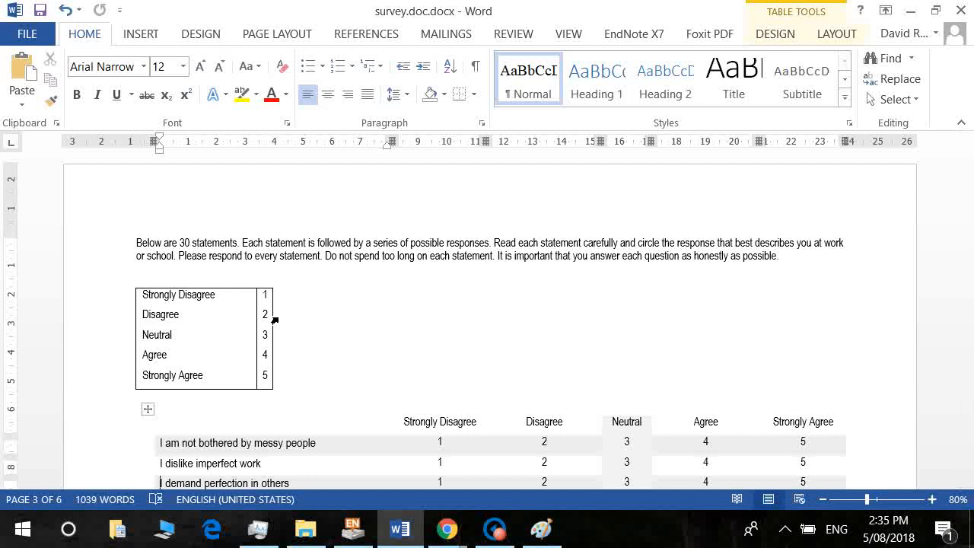
scroll(275, 320, "down", 2)
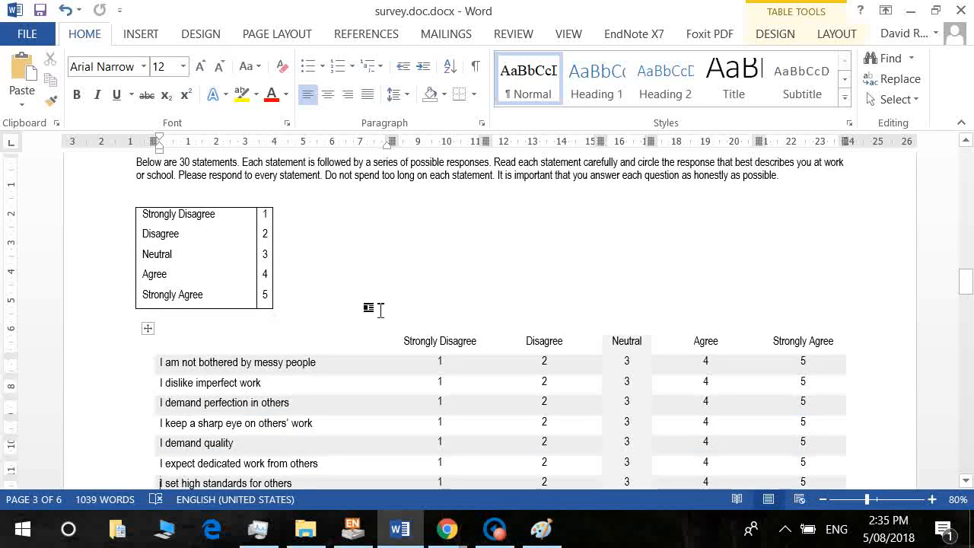
left_click_drag(176, 366, 227, 301)
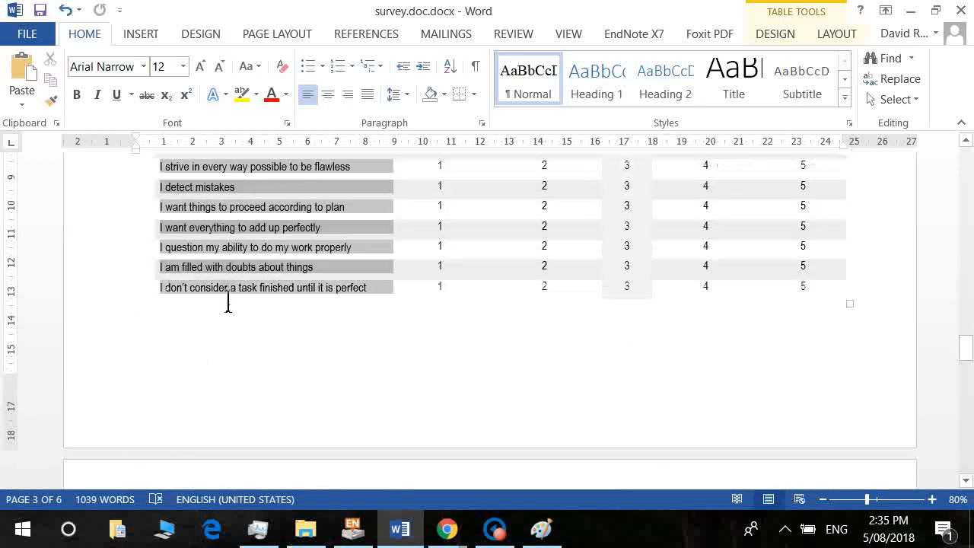
left_click(337, 66)
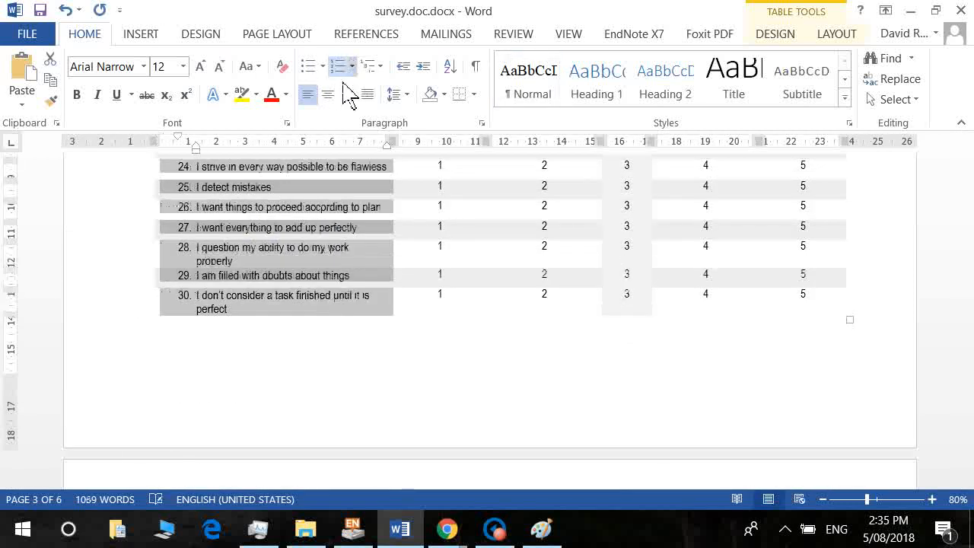
left_click(348, 238)
Remove the numbering from the statement cells again.
scroll(348, 238, "up", 15)
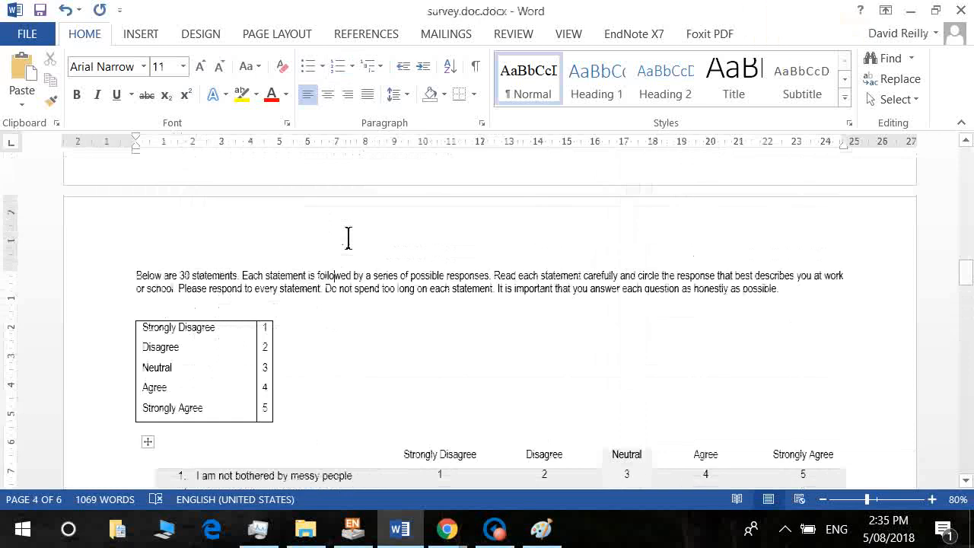
key("Down")
key("Down")
key("Down")
key("Down")
key("Down")
key("Down")
key("Down")
key("Down")
key("Down")
key("Down")
key("Down")
key("Down")
key("Down")
key("Down")
key("Down")
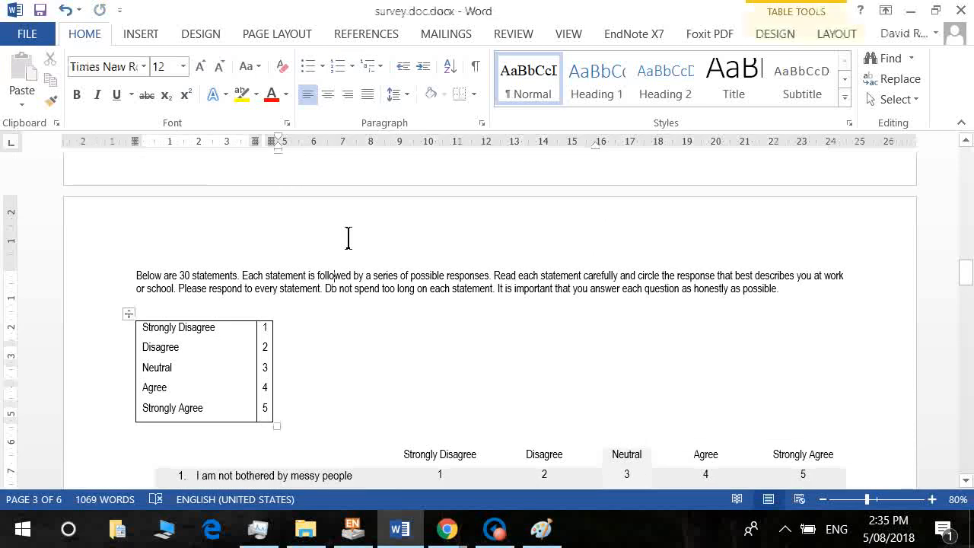
key("Down")
key("Down")
key("Down")
key("Down")
key("Down")
key("Down")
key("Down")
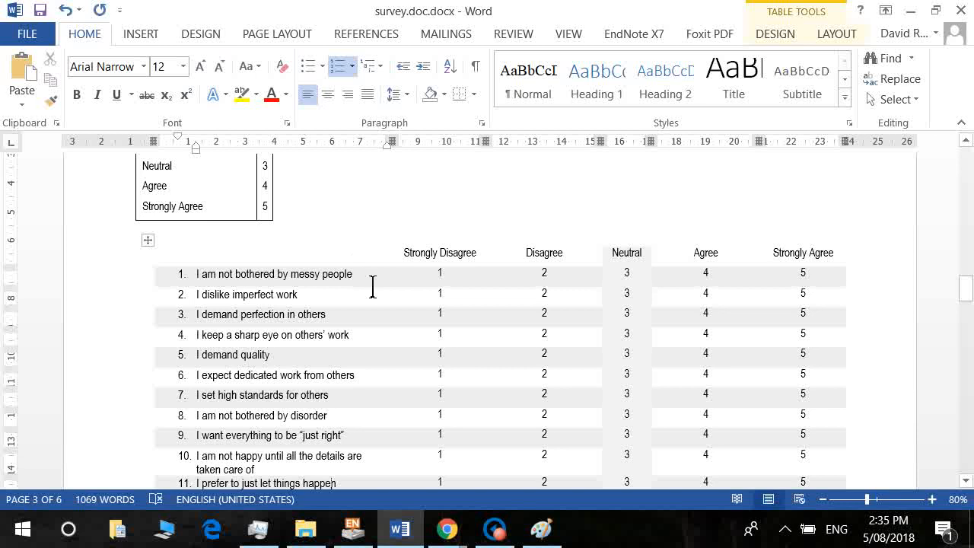
left_click_drag(372, 285, 204, 293)
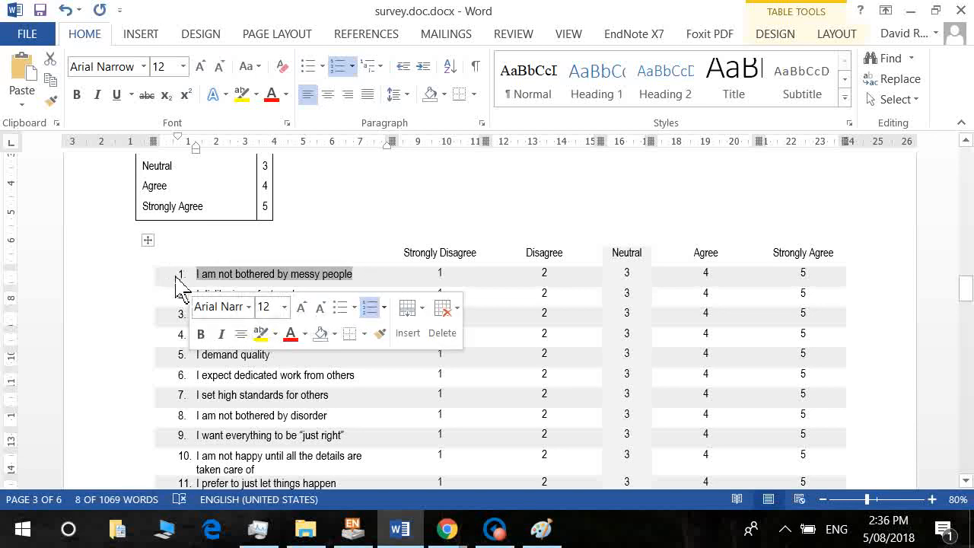
left_click(255, 412)
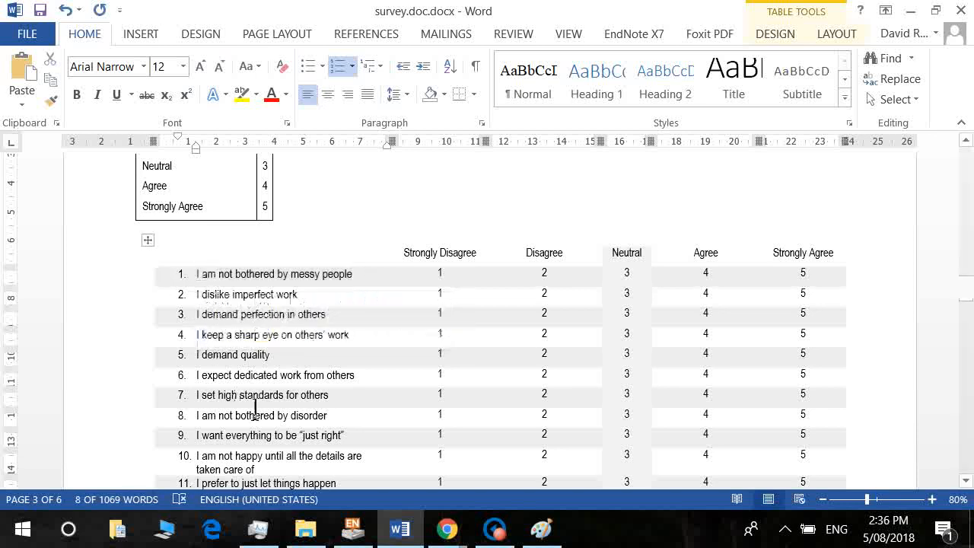
left_click_drag(200, 274, 246, 408)
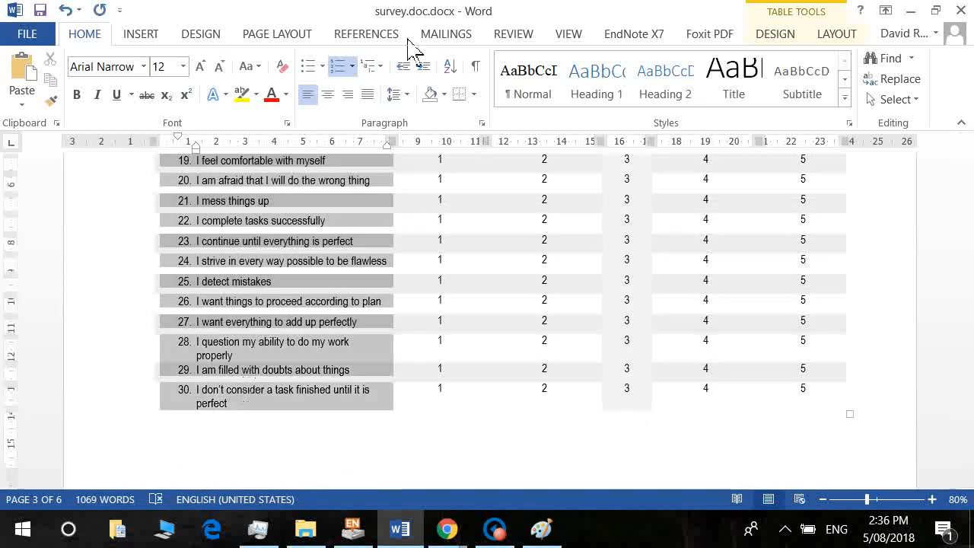
left_click(337, 68)
left_click(267, 302)
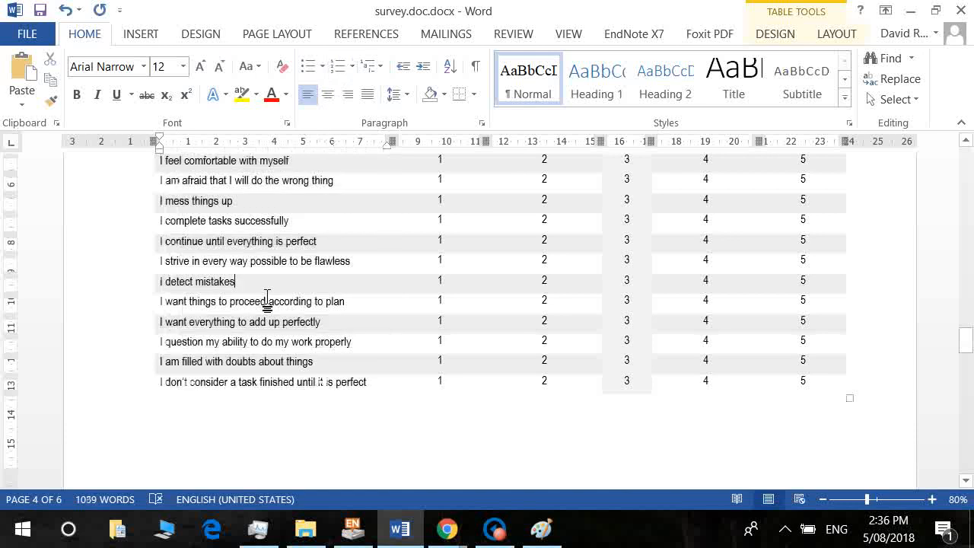
Select the first statement's text and bring the Class Questionnaire form back from the taskbar.
scroll(270, 304, "up", 10)
key("Page_Up")
key("Page_Up")
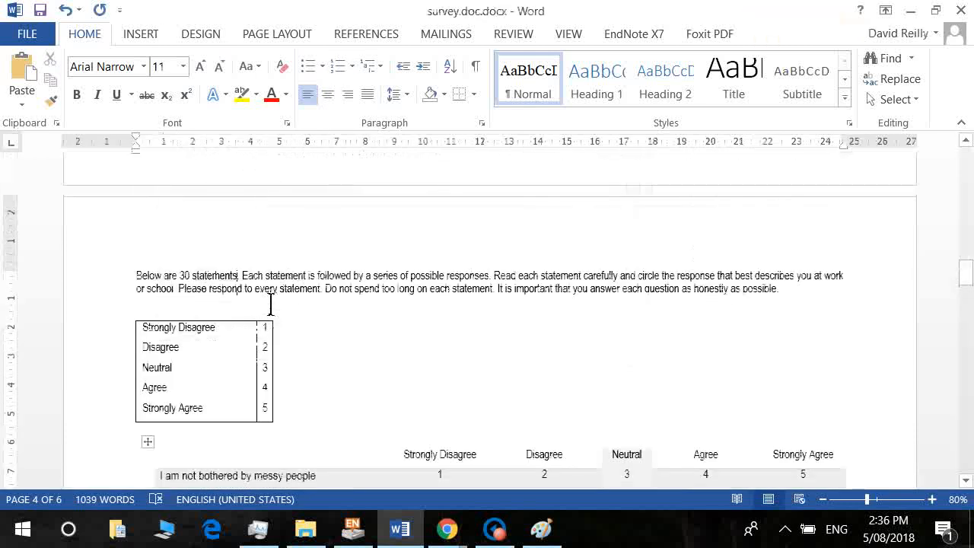
key("Down")
key("Down")
key("Down")
key("Down")
key("Down")
key("Down")
key("Down")
key("Down")
key("Down")
key("Down")
key("Down")
key("Down")
key("Down")
key("Down")
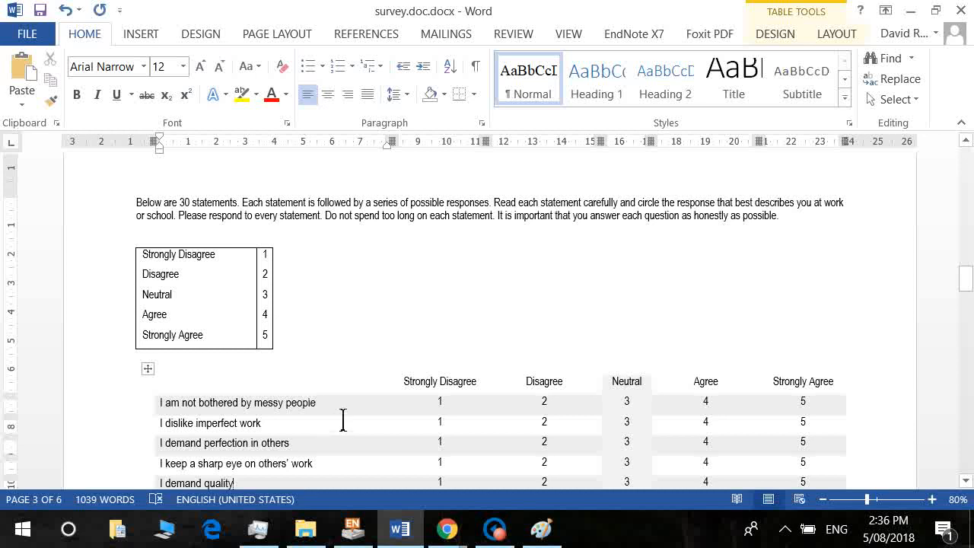
left_click_drag(342, 418, 173, 423)
mouse_move(344, 530)
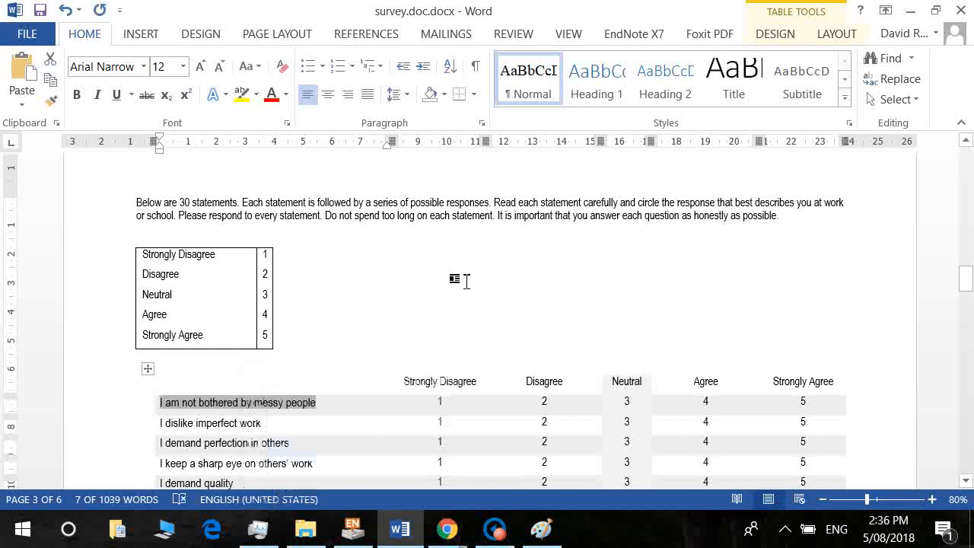
mouse_move(460, 533)
left_click(491, 490)
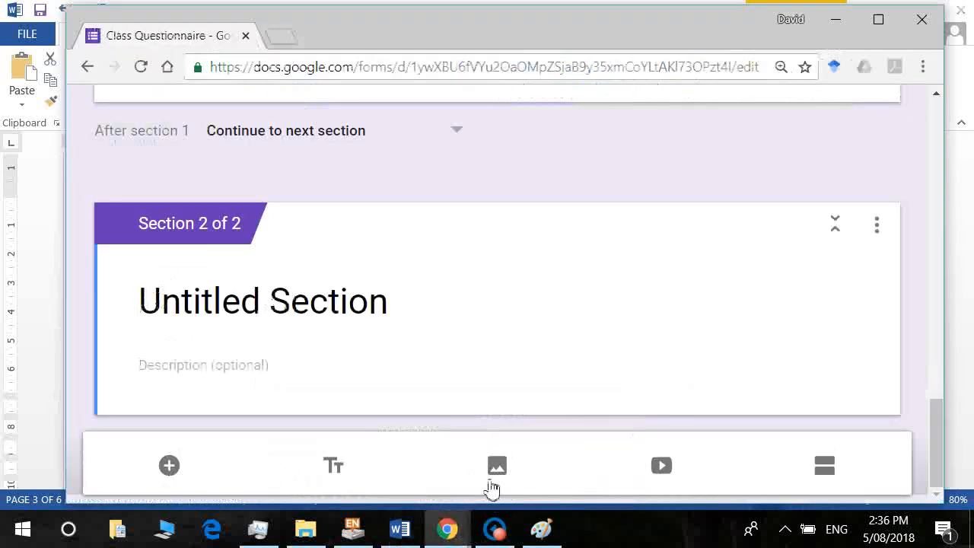
Title Section 2 'Reilly Preferences Scale (RPS)'.
left_click(267, 326)
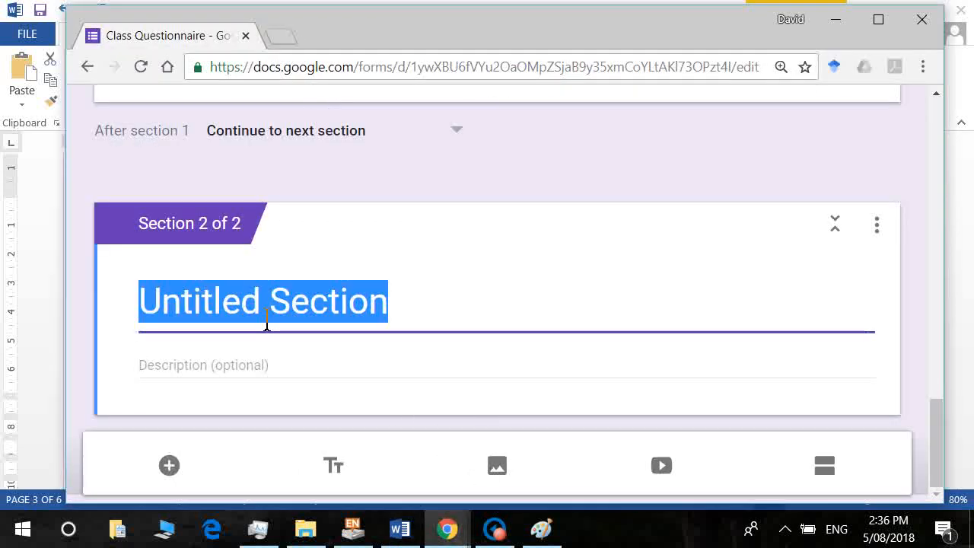
type("R")
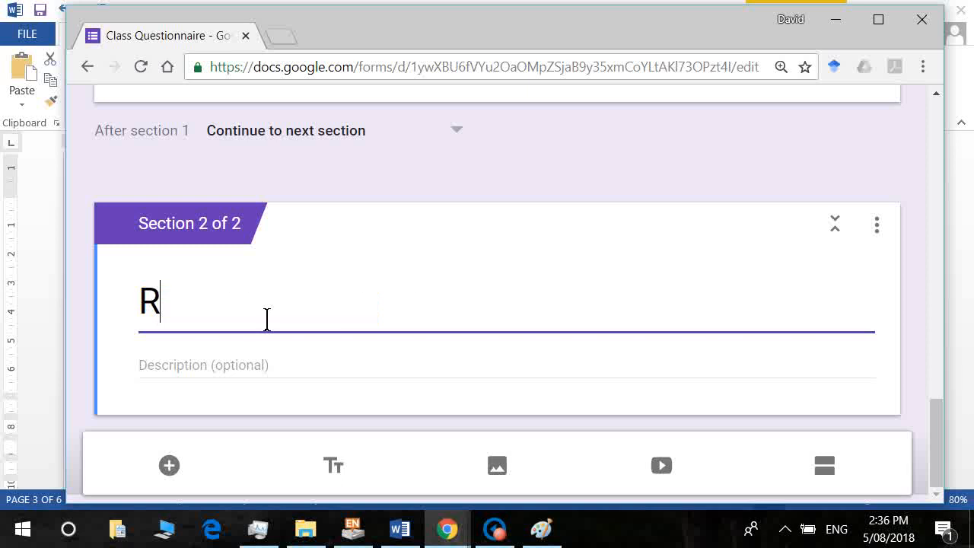
key("BackSpace")
type("{er")
key("BackSpace")
key("BackSpace")
key("BackSpace")
type("Perf")
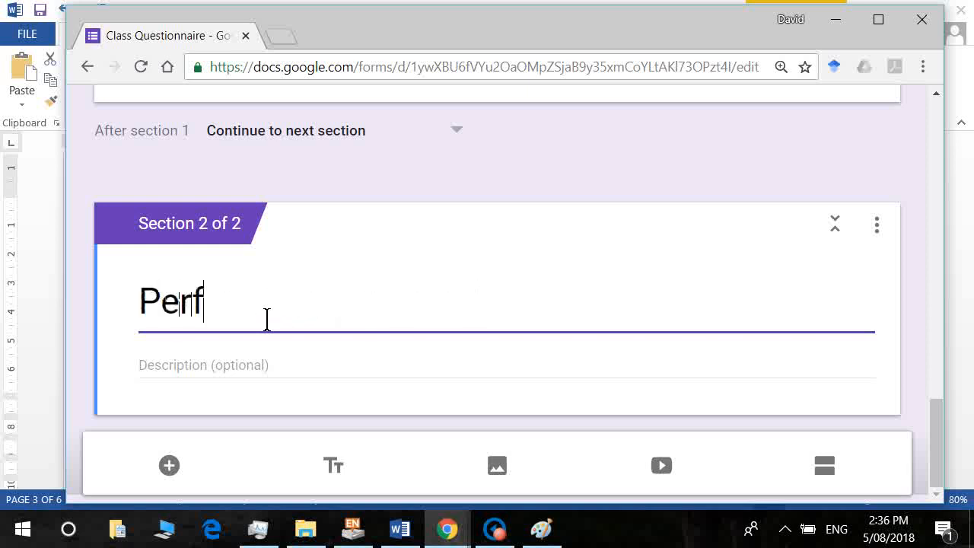
type("ectionism SCal")
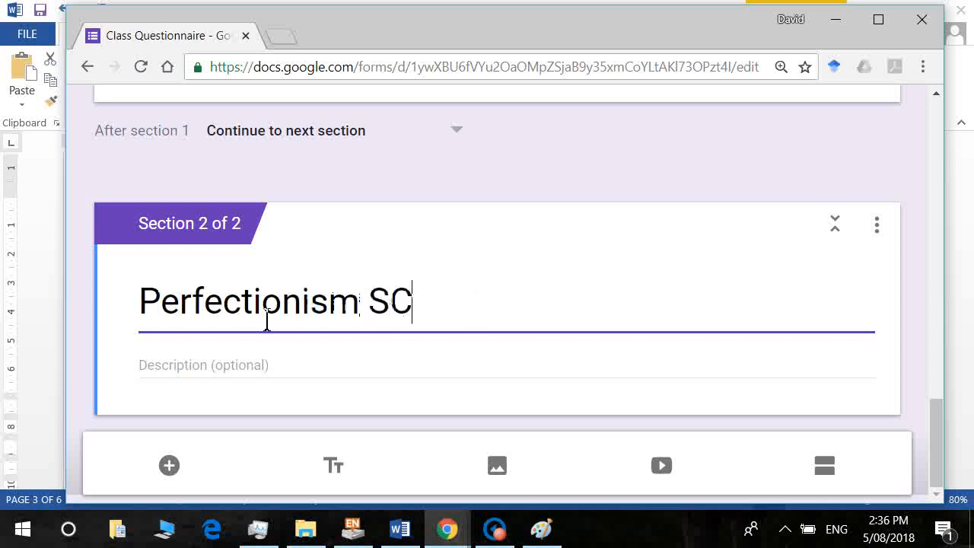
key("BackSpace")
key("BackSpace")
key("BackSpace")
key("BackSpace")
key("BackSpace")
key("BackSpace")
key("BackSpace")
key("BackSpace")
key("BackSpace")
key("BackSpace")
key("BackSpace")
key("BackSpace")
key("BackSpace")
key("BackSpace")
key("BackSpace")
key("BackSpace")
key("BackSpace")
key("BackSpace")
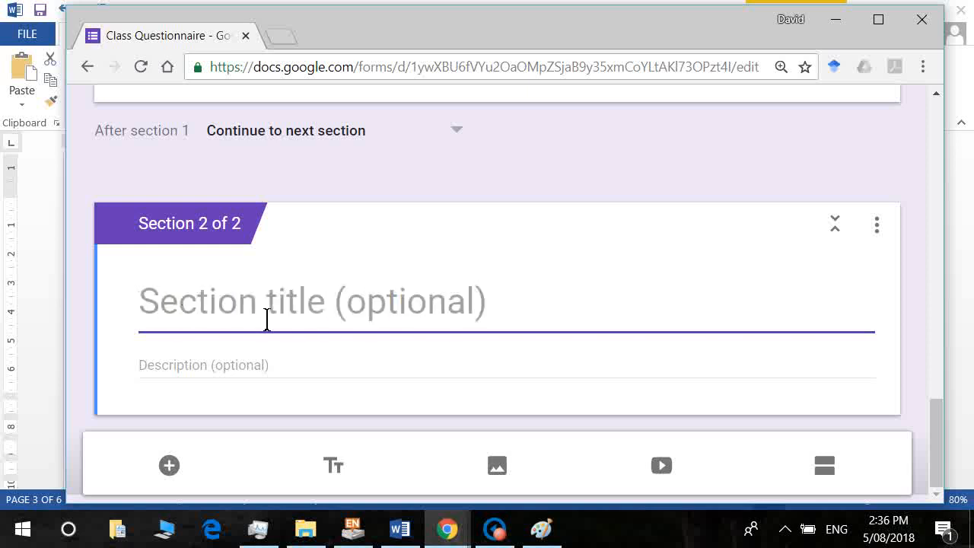
type("Reilly ")
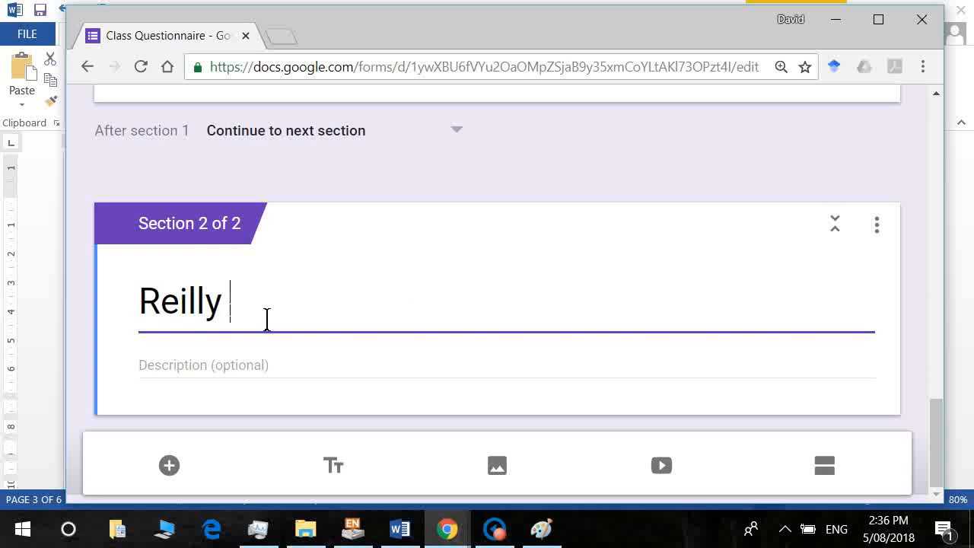
type("Prfer")
key("BackSpace")
key("BackSpace")
key("BackSpace")
type("ere")
key("BackSpace")
key("BackSpace")
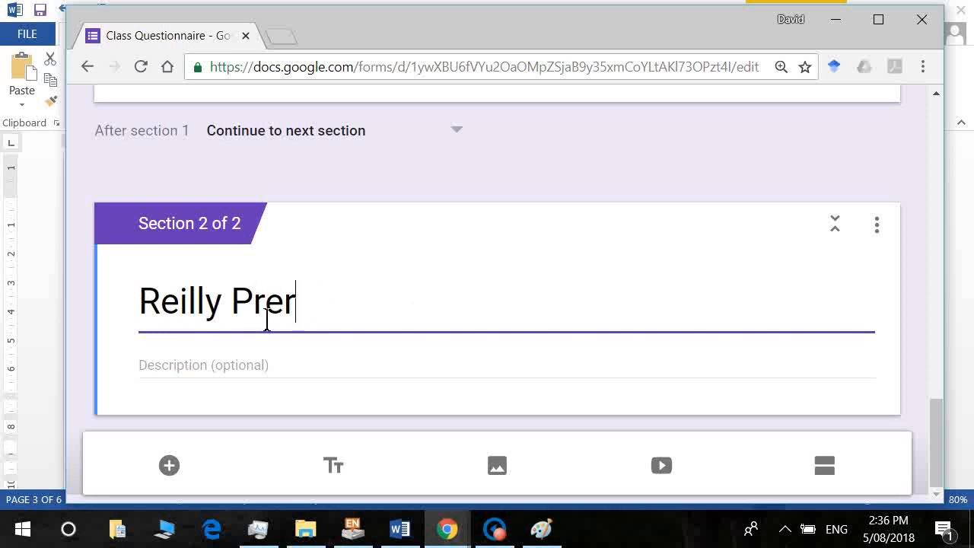
type("ferences Sc")
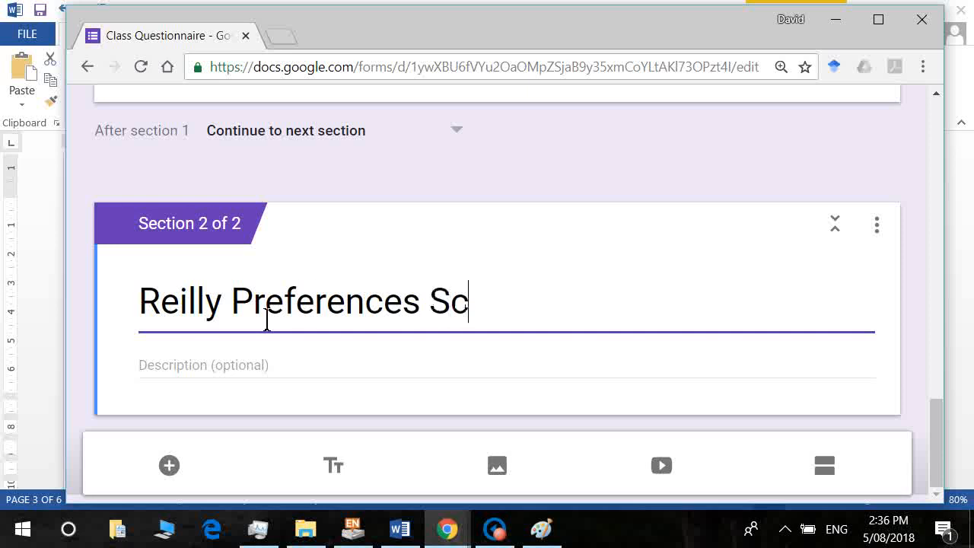
type("ale (RP")
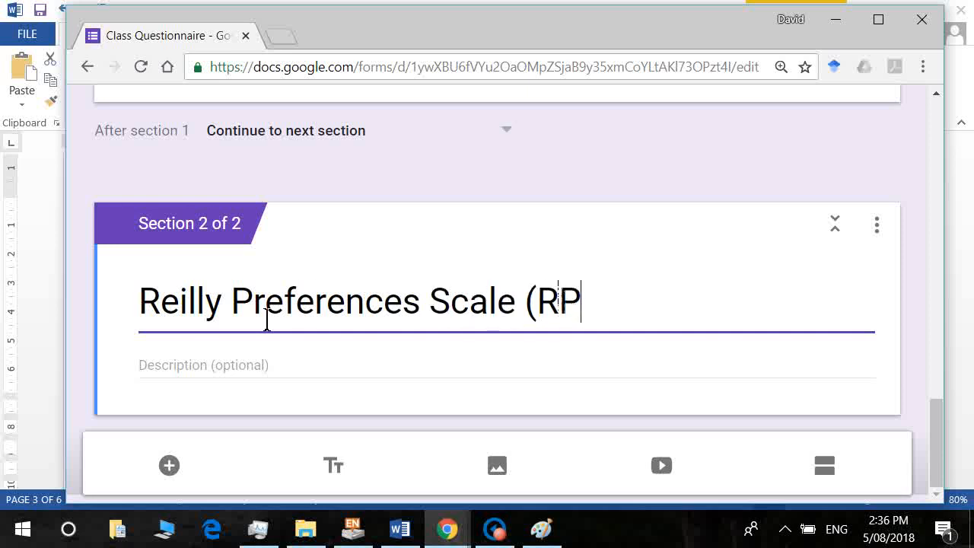
type("S)")
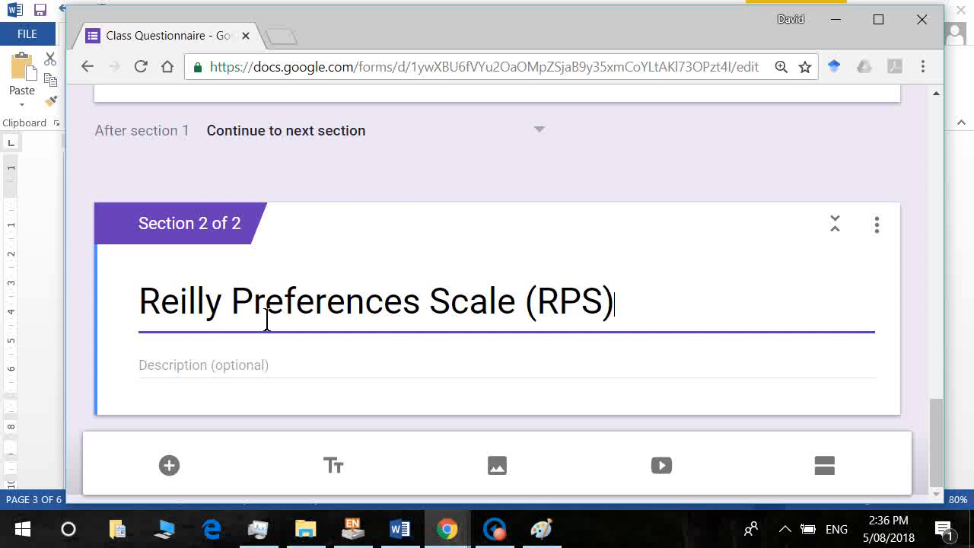
Copy the survey's introductory paragraph from Word into the section description.
key("alt+Tab")
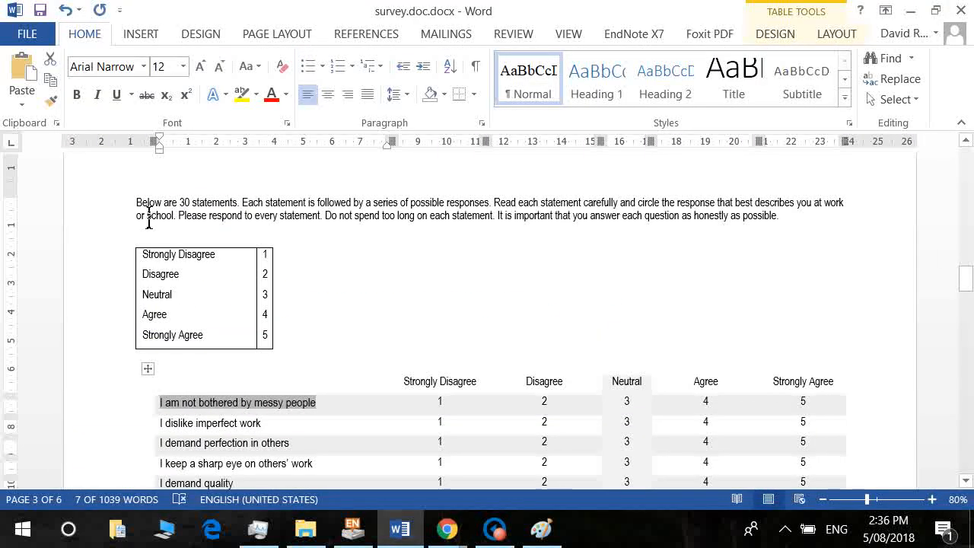
left_click_drag(137, 203, 800, 228)
key("ctrl+c")
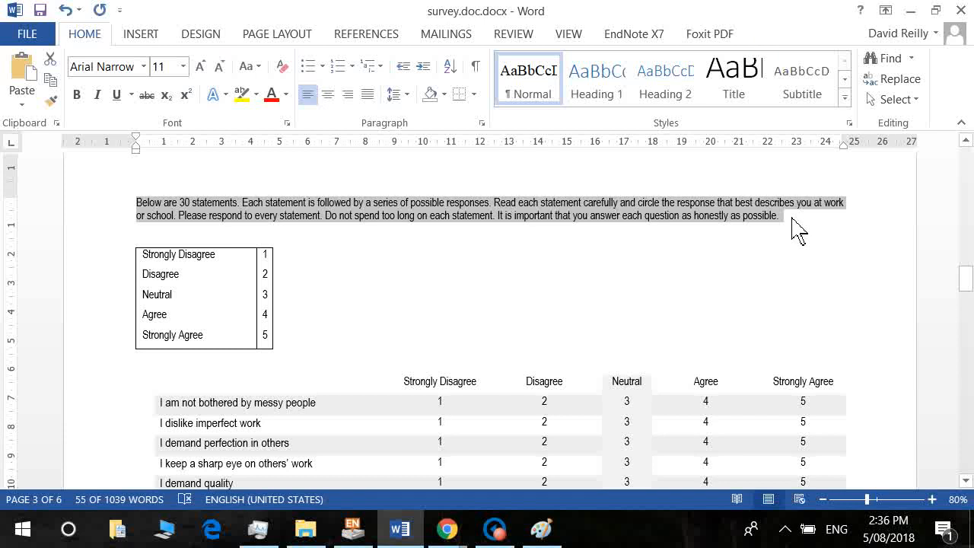
key("alt+Tab")
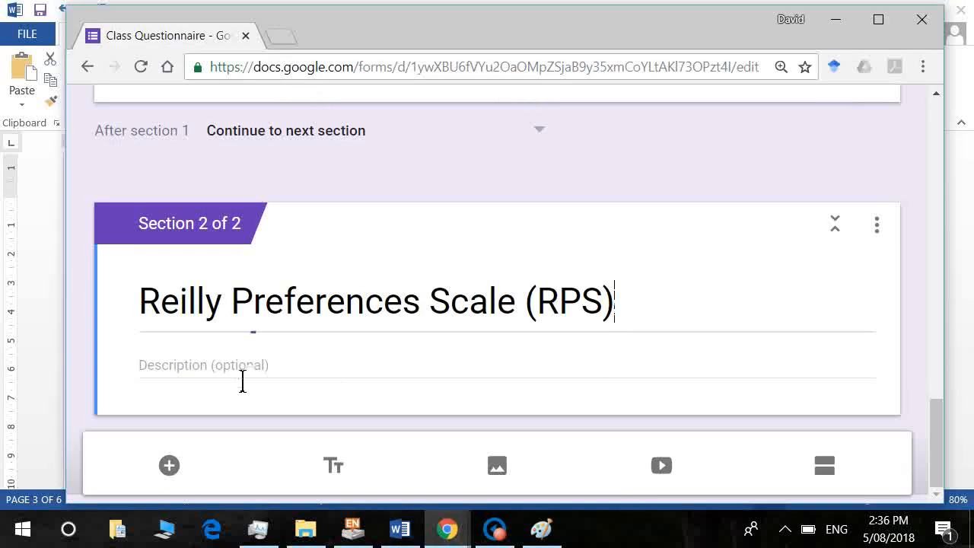
left_click(221, 377)
key("ctrl+v")
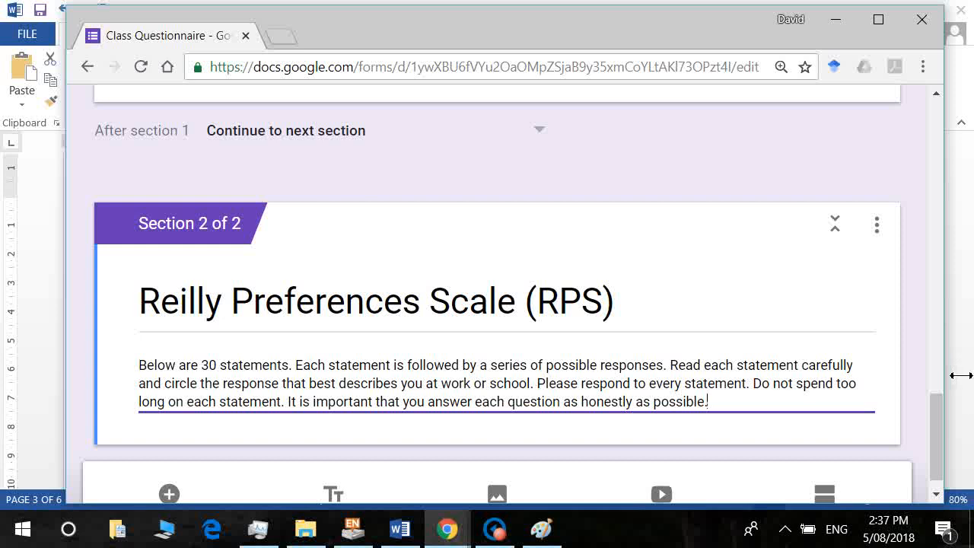
left_click_drag(942, 426, 943, 443)
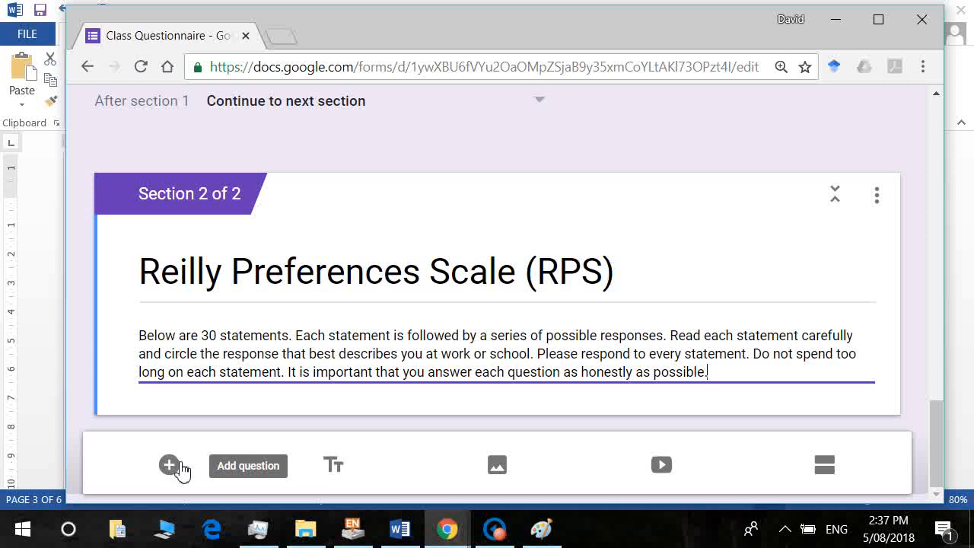
Add a new Linear scale question to Section 2.
left_click(180, 466)
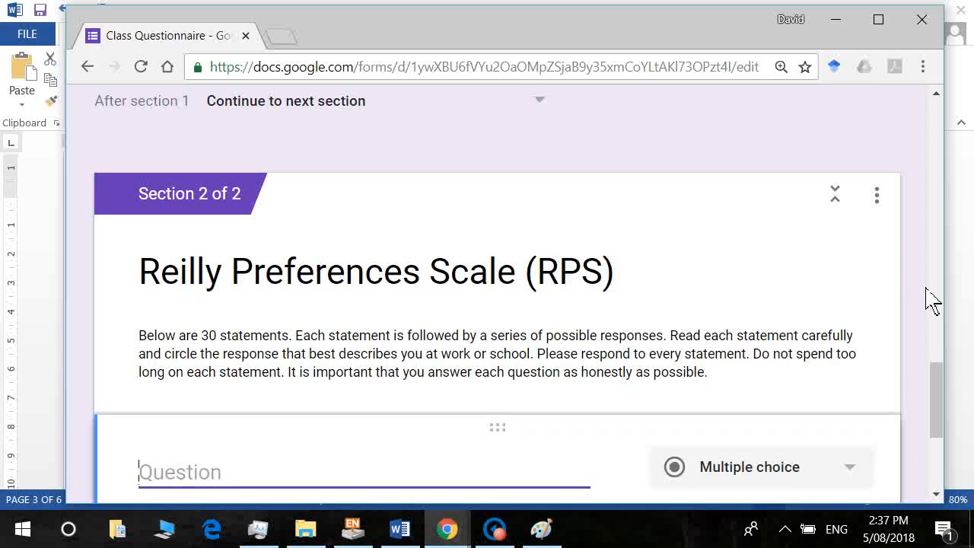
left_click_drag(937, 397, 956, 445)
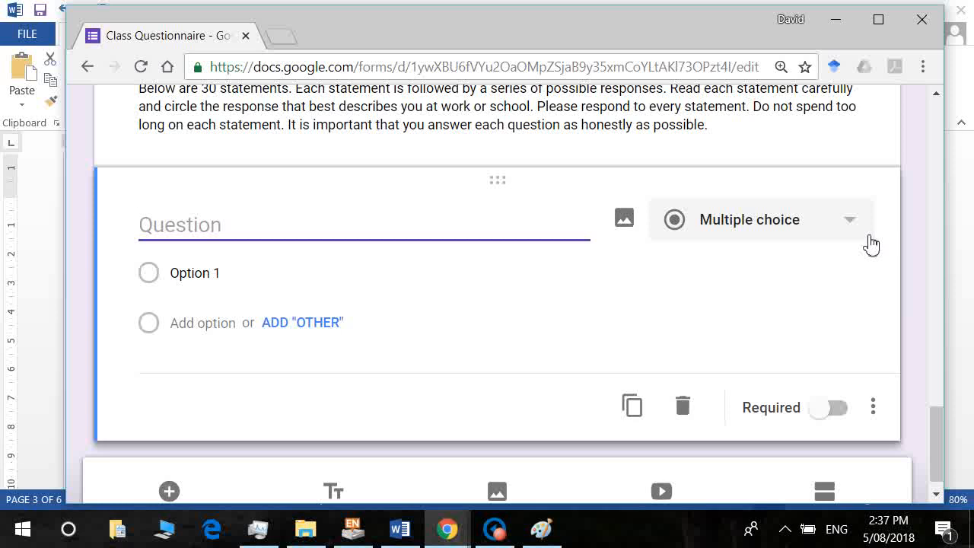
left_click(871, 236)
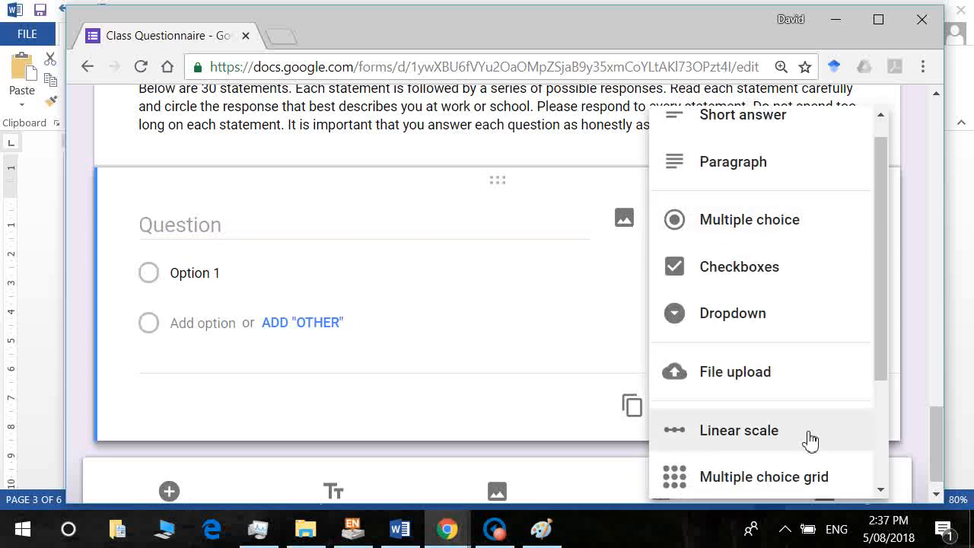
left_click(810, 440)
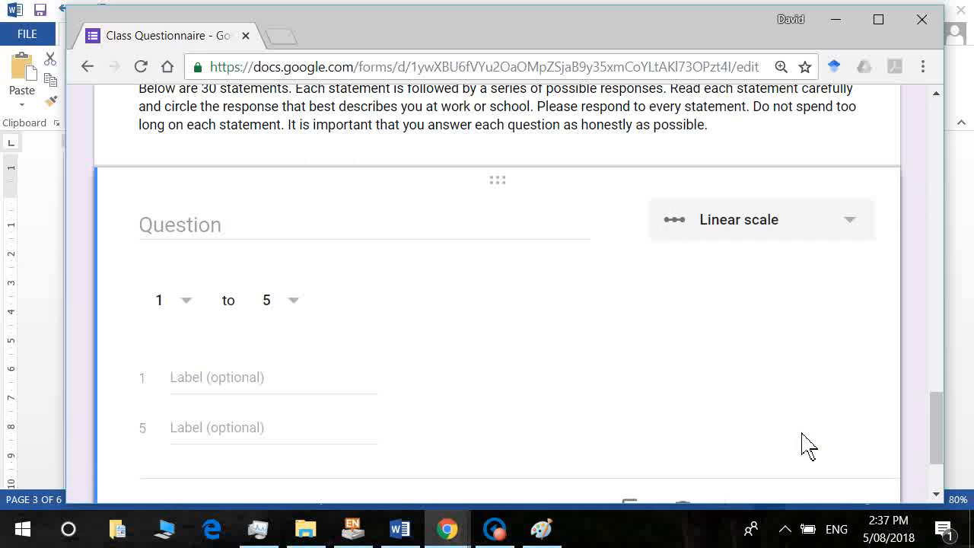
Paste the statement 'I am not bothered by messy people' from Word as the question text.
left_click(209, 242)
key("ctrl+v")
key("ctrl+z")
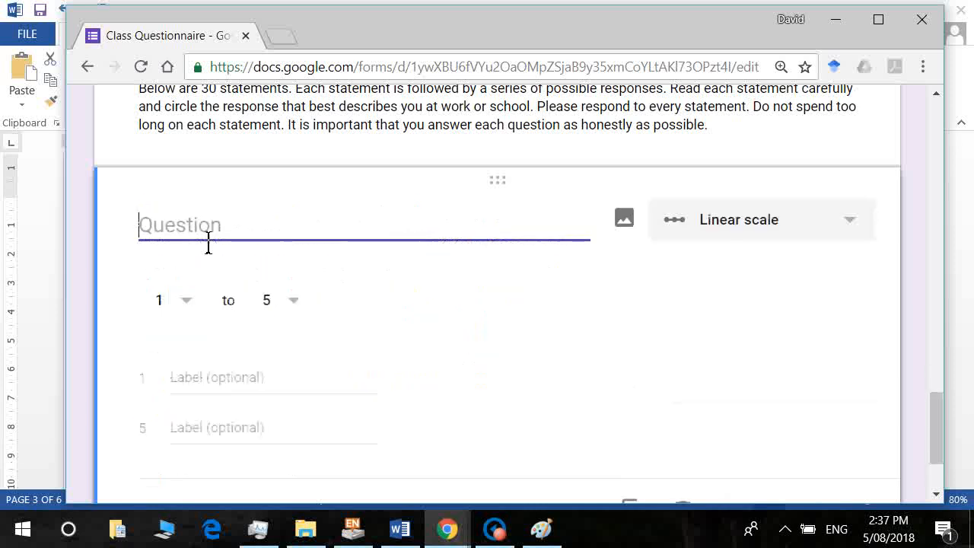
key("alt+Tab")
left_click(292, 422)
left_click_drag(315, 402, 161, 404)
key("ctrl+c")
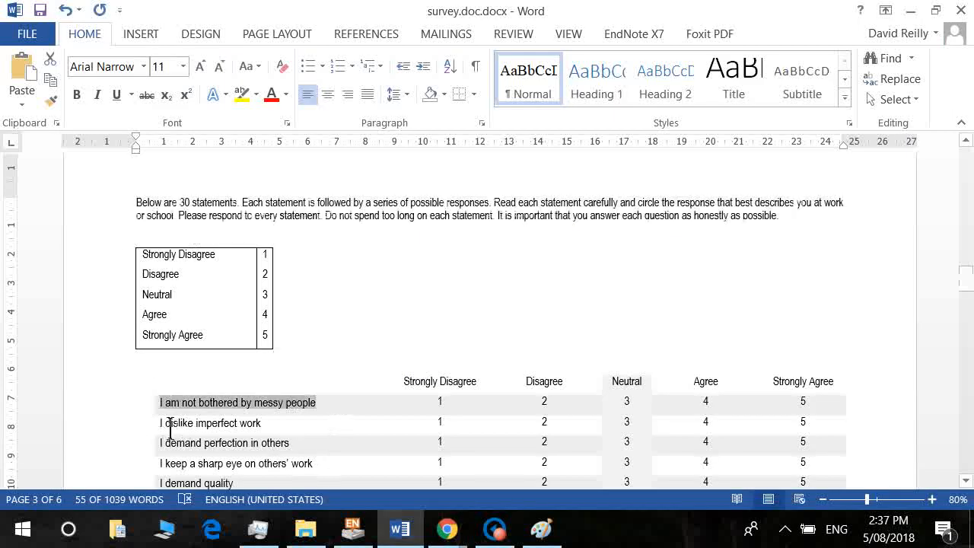
key("alt+Tab")
key("ctrl+v")
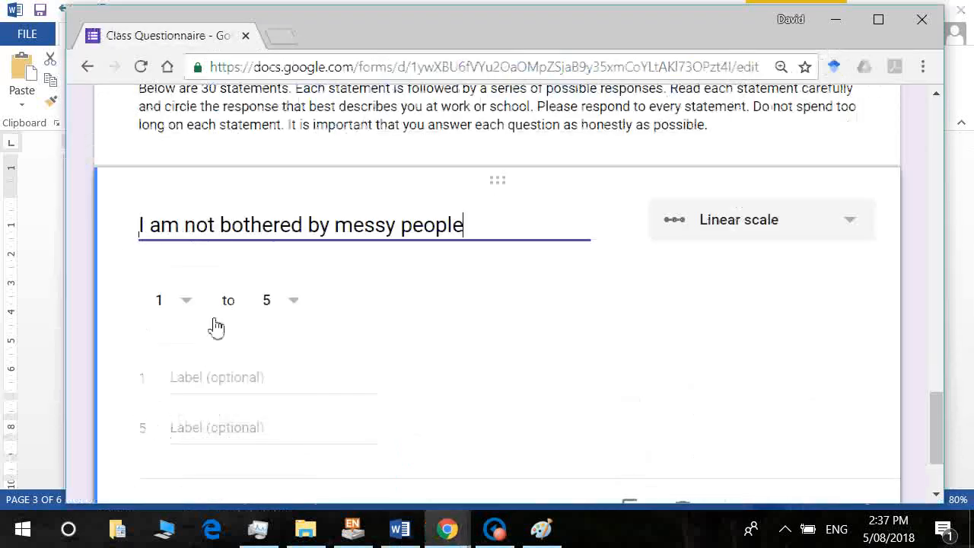
Label scale value 1 'Strongly disagree' and value 5 'Strongly agree'.
left_click(223, 394)
type("S")
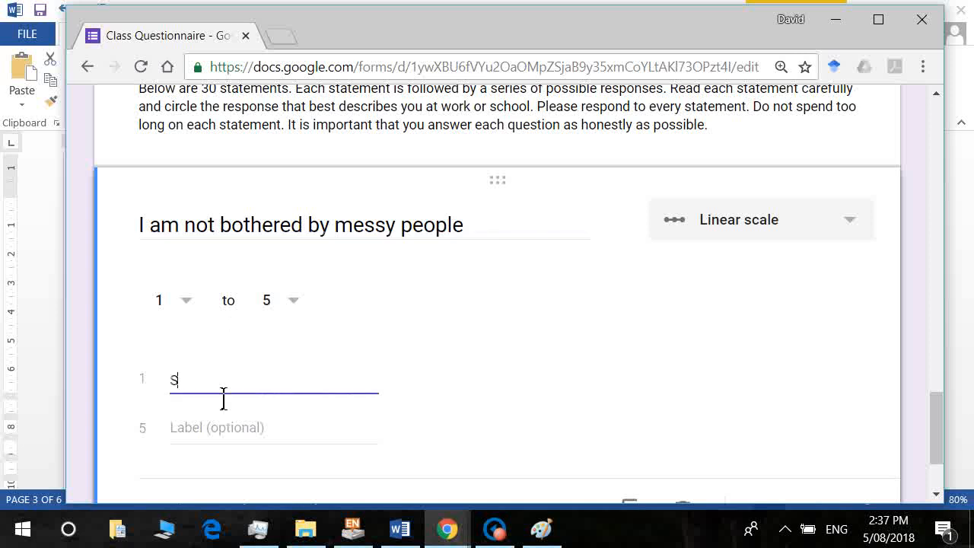
type("trongly disagree")
key("Tab")
type("Strongly")
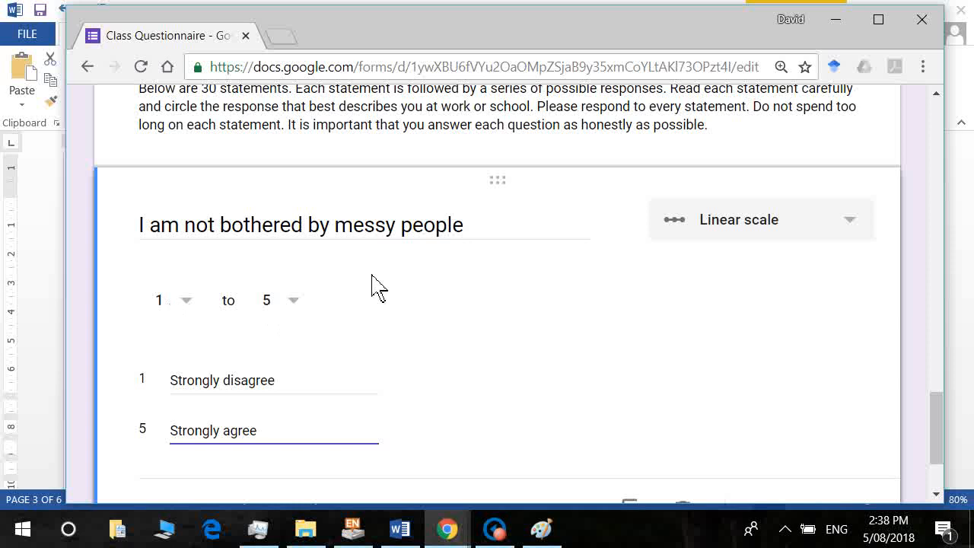
left_click(860, 227)
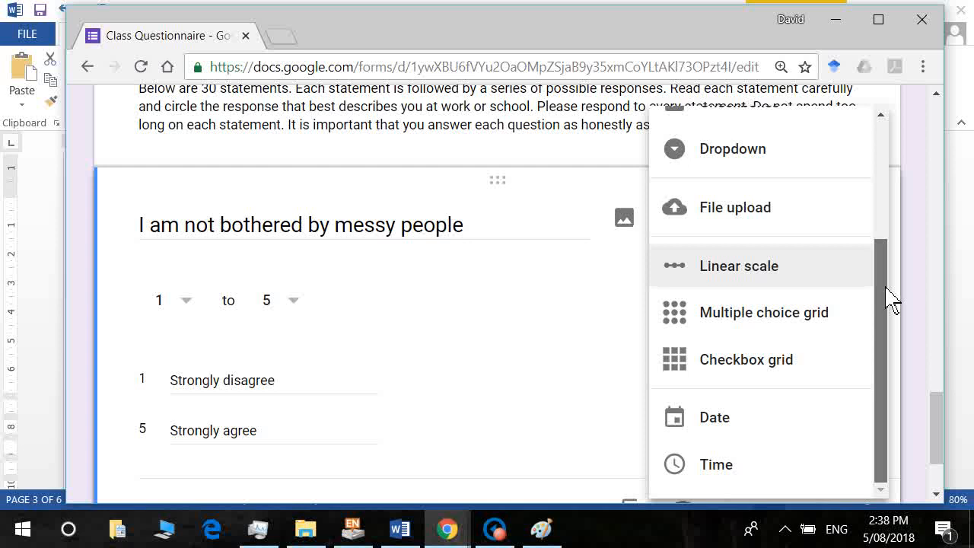
Change the messy-people question's type to Multiple choice grid.
left_click_drag(891, 301, 882, 152)
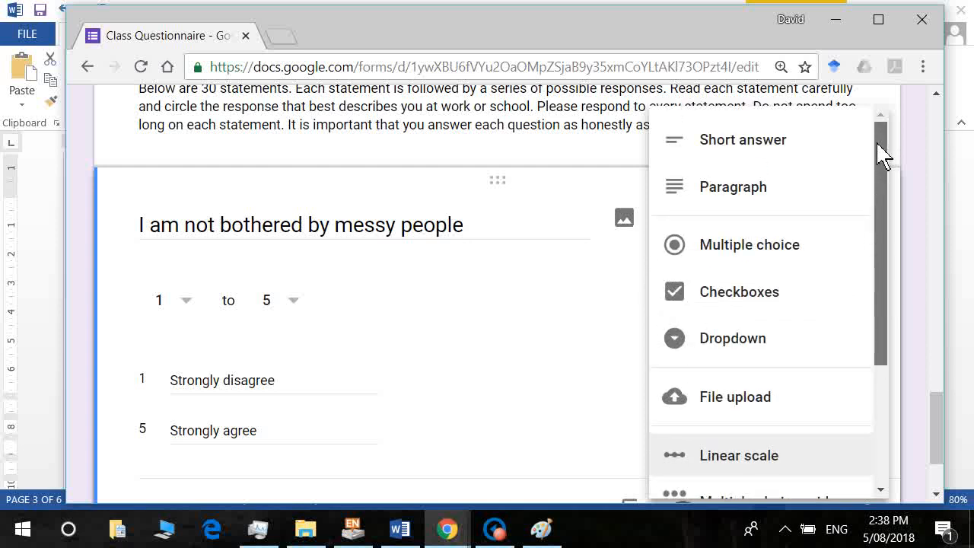
left_click_drag(885, 157, 905, 339)
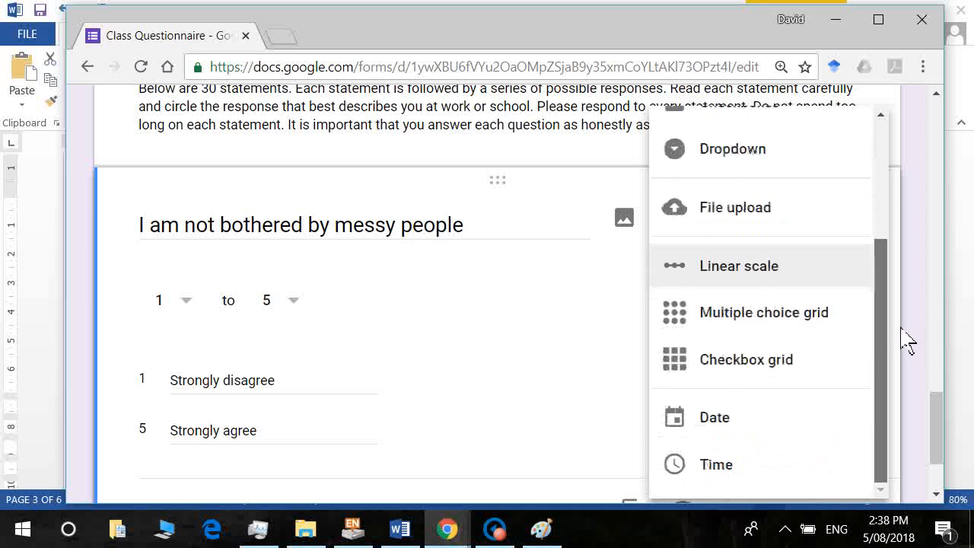
left_click(791, 330)
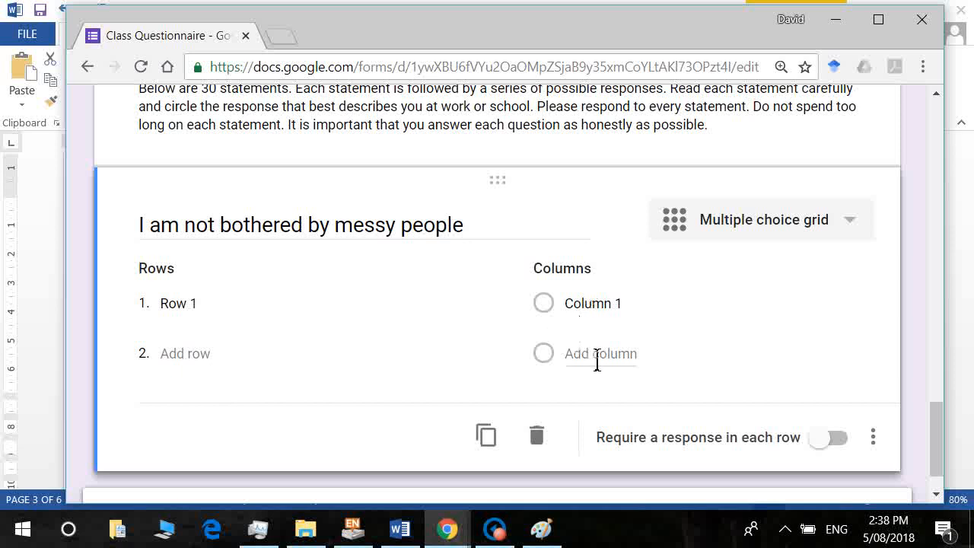
left_click(201, 320)
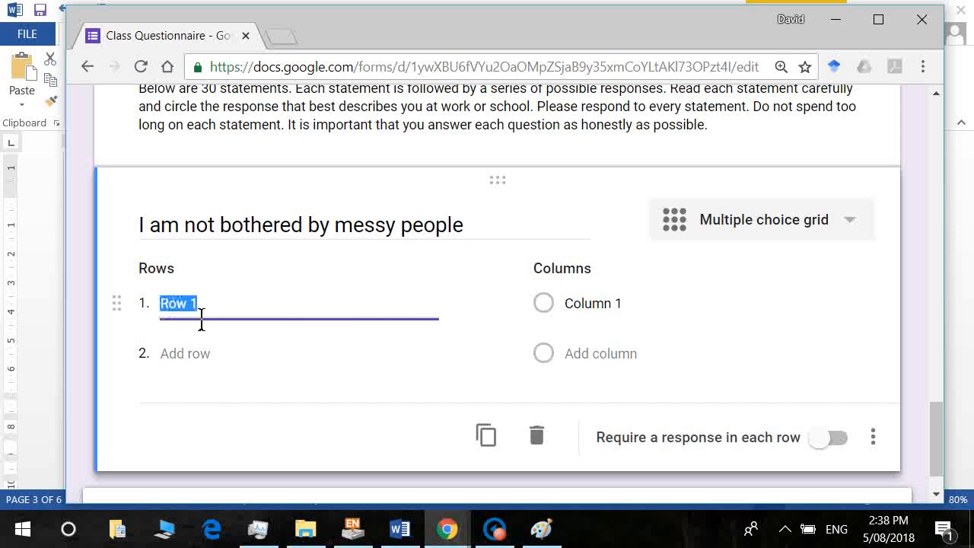
Paste the copied Word statement into grid Row 1 and 'I dislike imperfect work' as row 2.
key("alt+Tab")
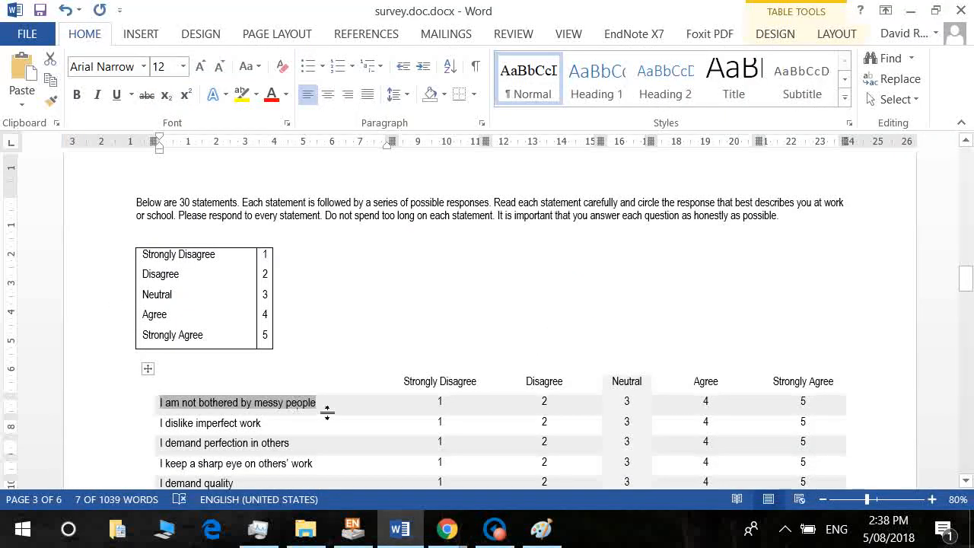
key("ctrl+c")
key("alt+Tab")
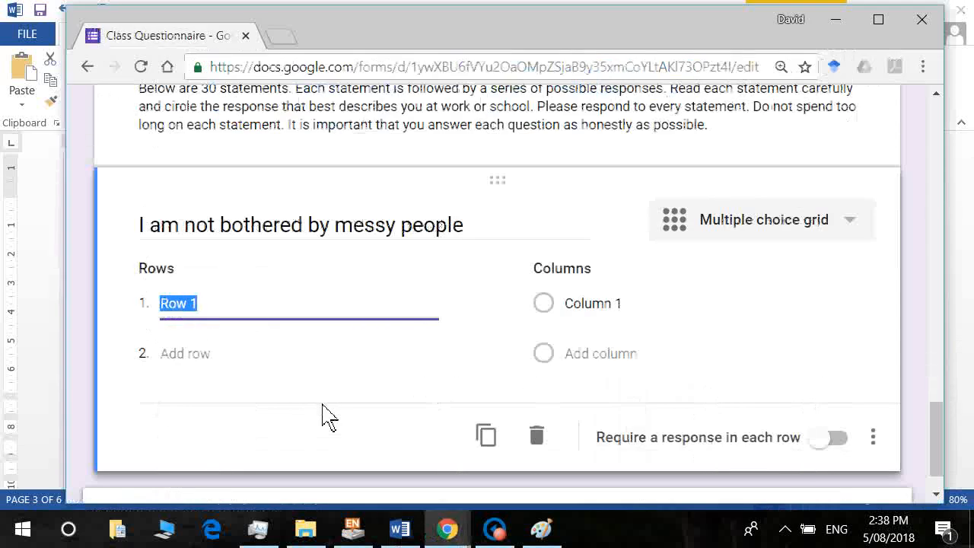
key("ctrl+v")
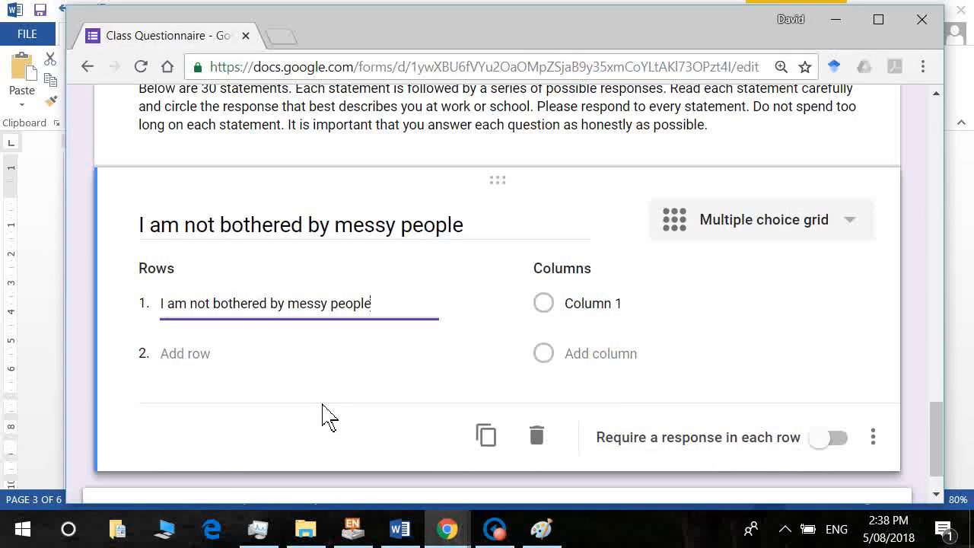
key("Tab")
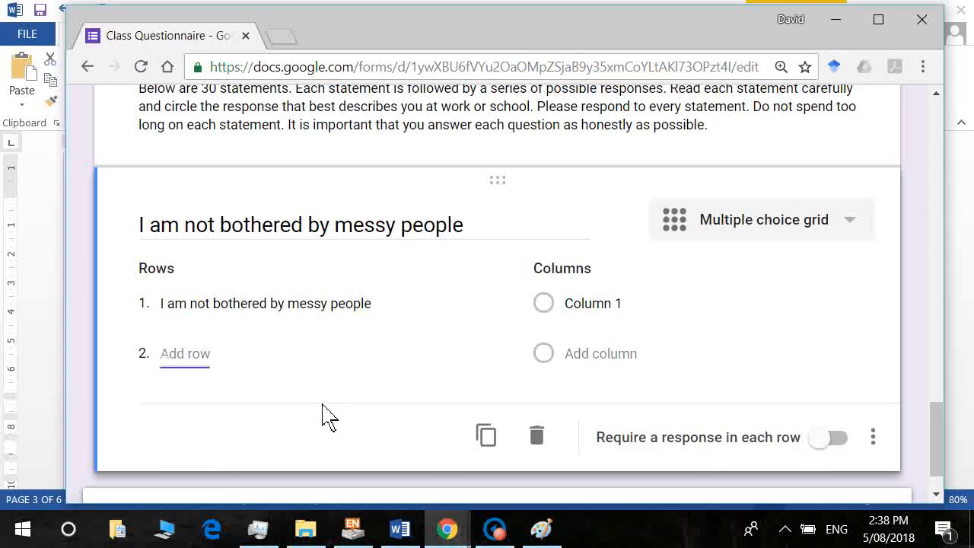
key("alt+Tab")
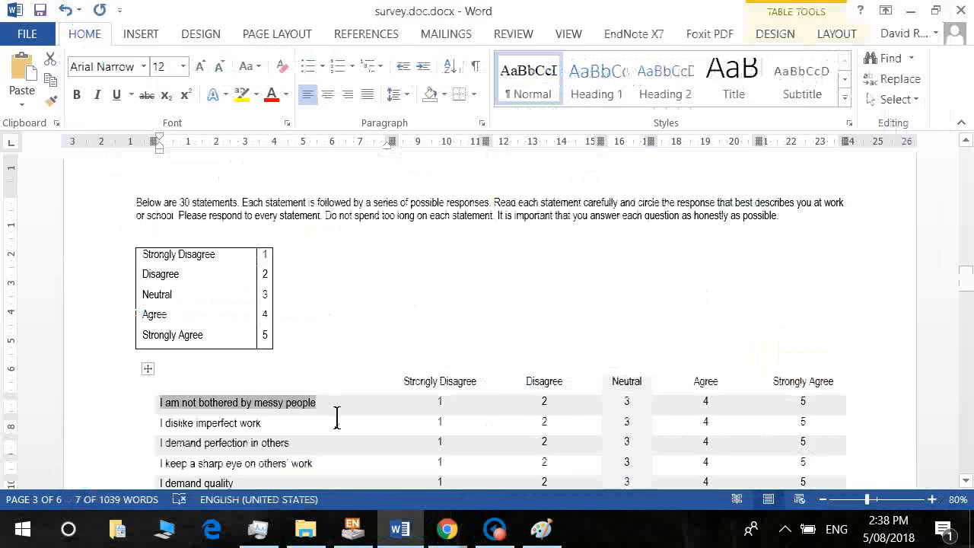
left_click(337, 417)
key("shift+Home")
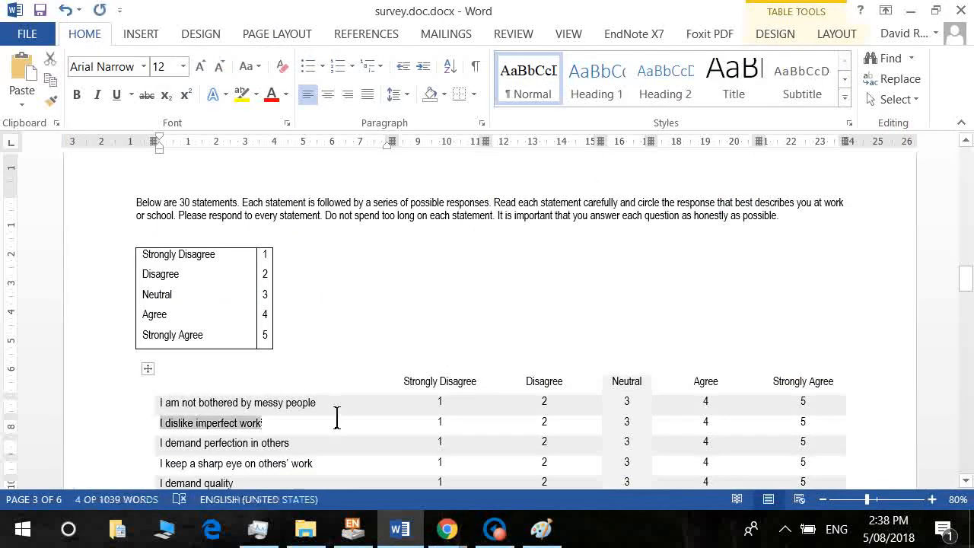
key("alt+Tab")
key("ctrl+v")
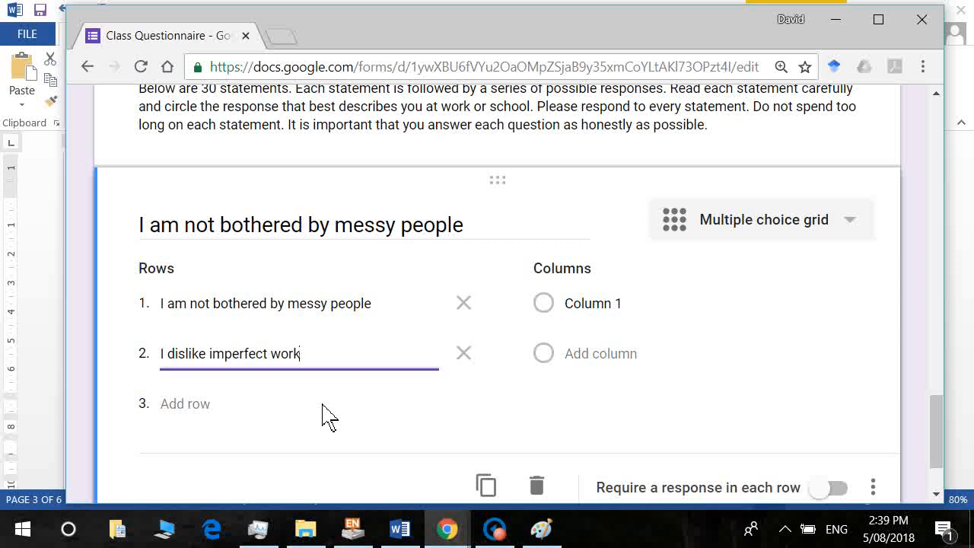
key("Tab")
key("Tab")
Add rows 3–4: 'I demand perfection in others' and 'I keep a sharp eye on others' work'.
key("alt+Tab")
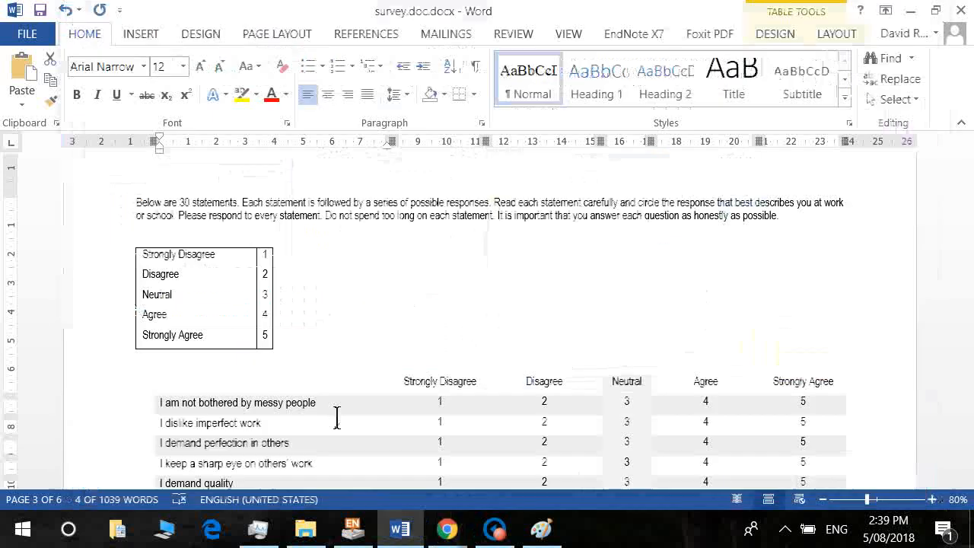
key("Down")
key("Home")
key("shift+End")
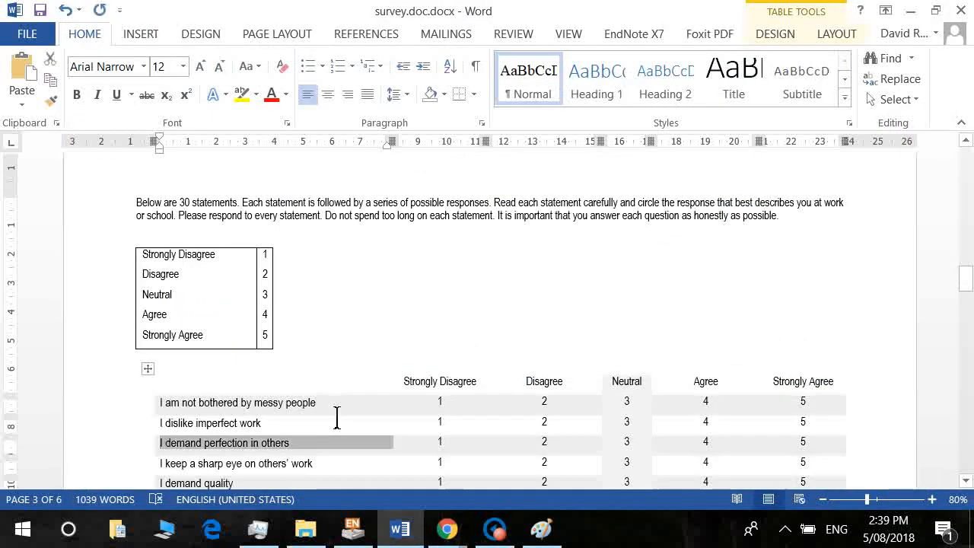
key("ctrl+c")
key("alt+Tab")
key("ctrl+v")
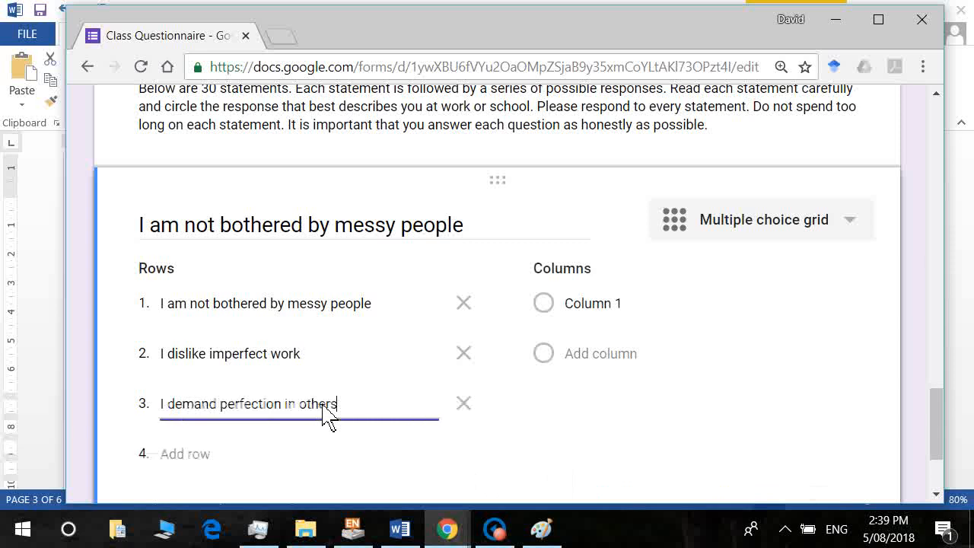
key("Tab")
key("Tab")
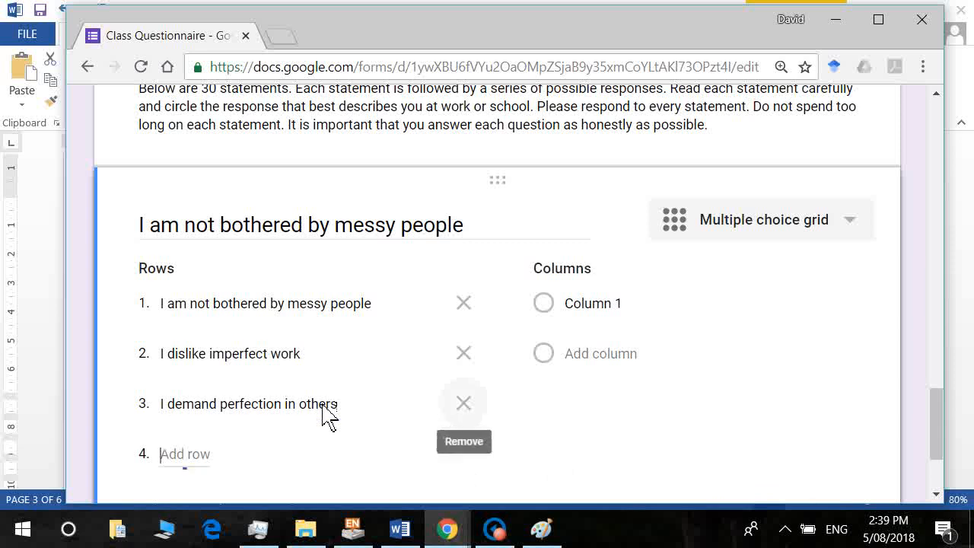
key("alt+Tab")
key("Down")
key("Home")
key("shift+End")
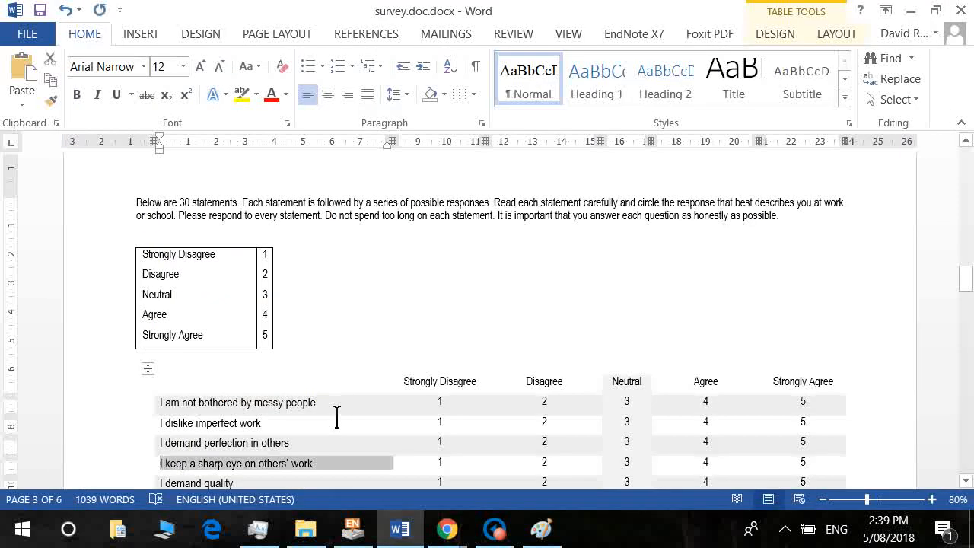
key("ctrl+c")
key("alt+Tab")
key("ctrl+v")
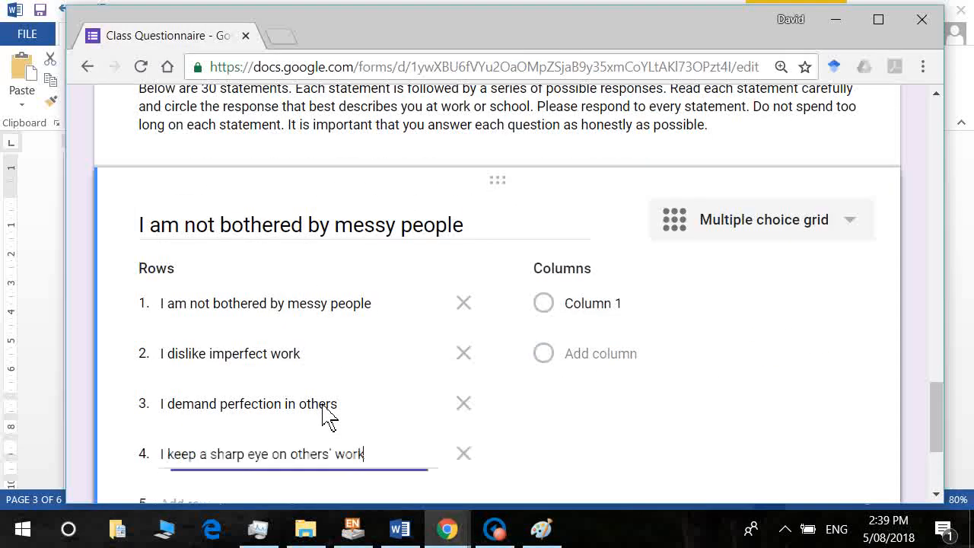
key("Tab")
key("Tab")
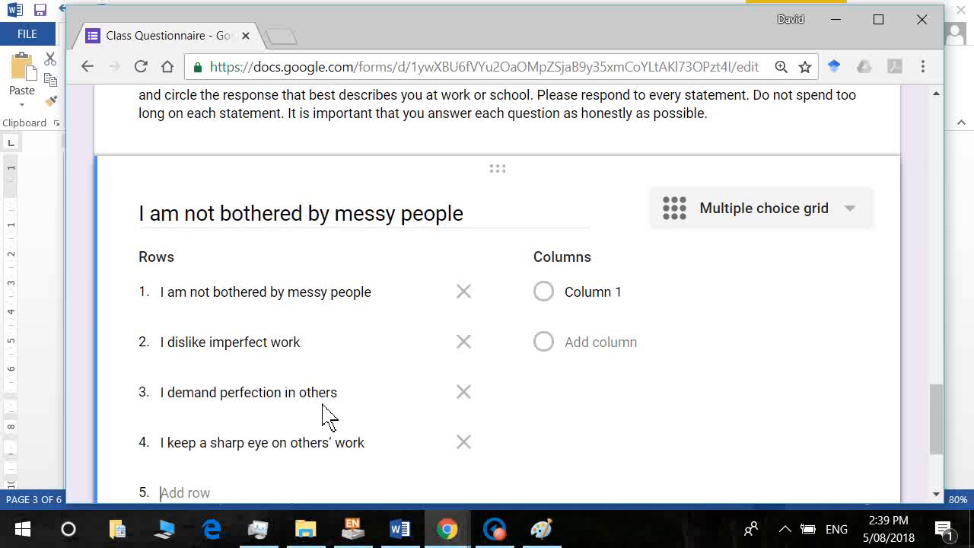
Add rows 5–6: 'I demand quality' and 'I expect dedicated work from others'.
key("alt+Tab")
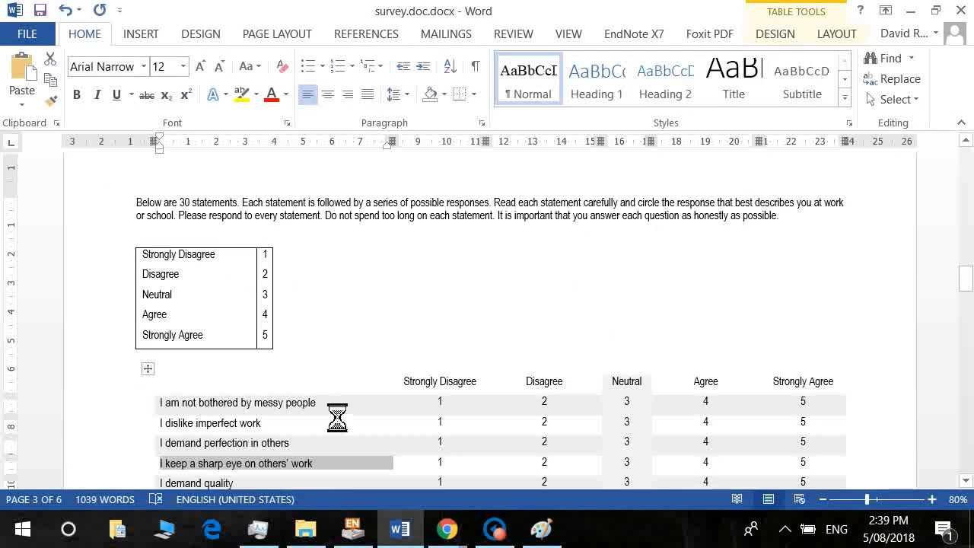
key("Down")
key("shift+End")
key("ctrl+c")
key("alt+Tab")
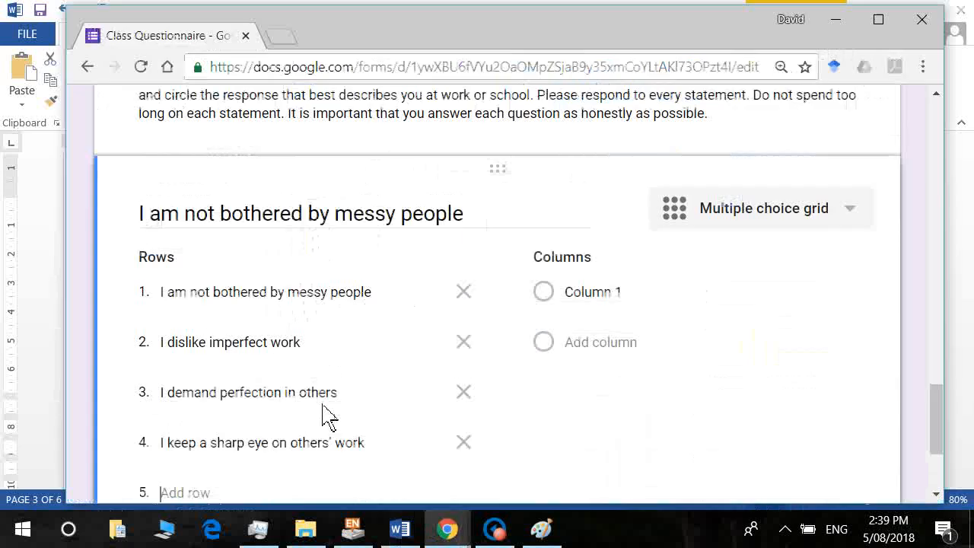
key("ctrl+v")
key("Return")
key("alt+Tab")
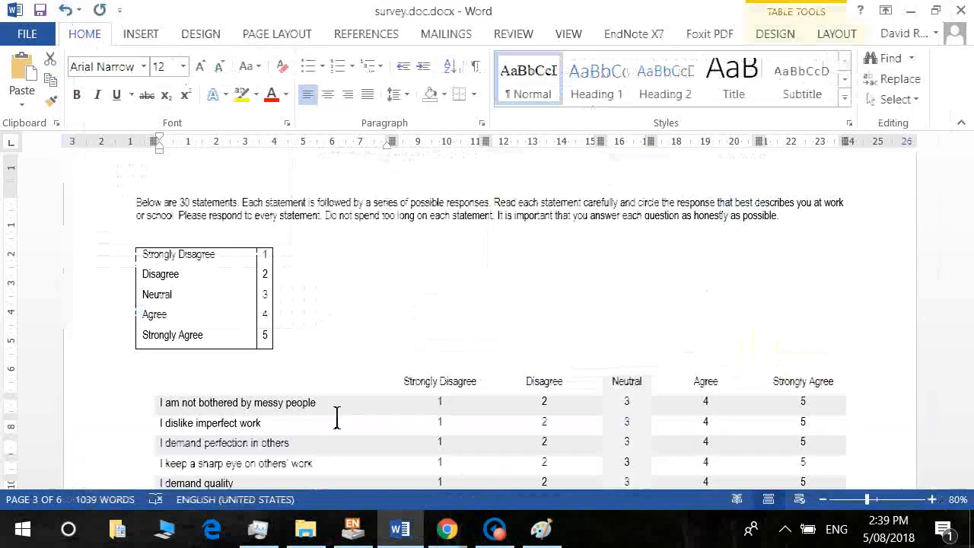
key("Down")
key("shift+End")
key("ctrl+c")
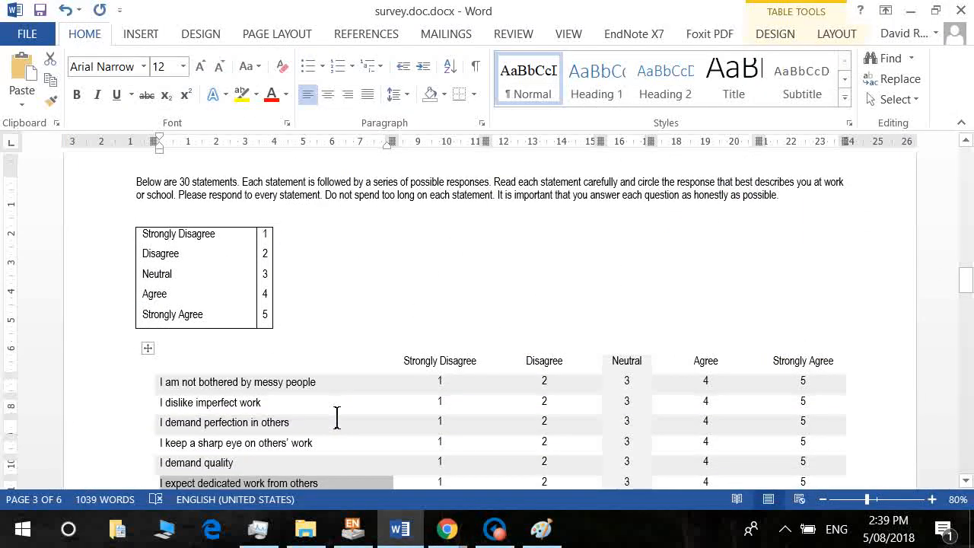
key("alt+Tab")
key("ctrl+v")
key("Return")
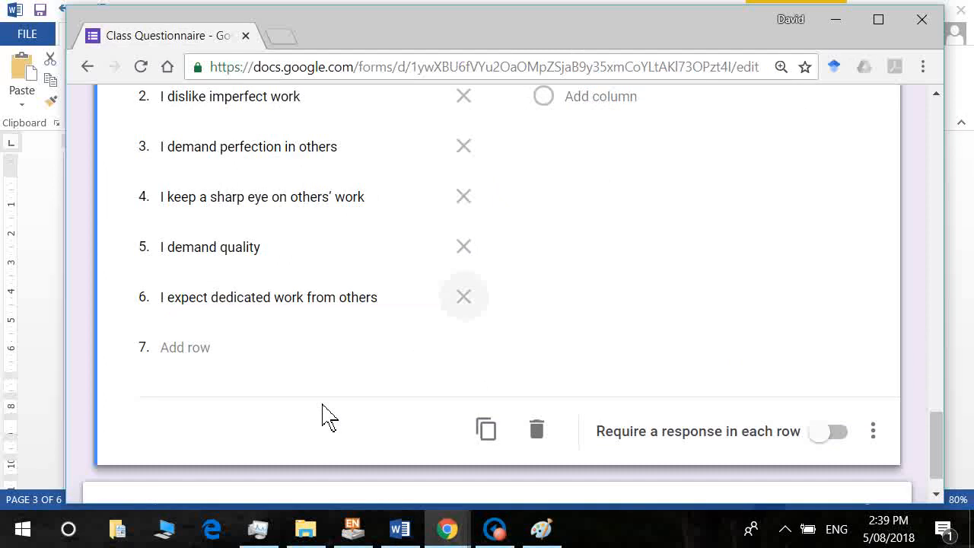
Add rows 7–8: 'I set high standards for others' and 'I am not bothered by disorder'.
key("alt+Tab")
key("Down")
key("shift+End")
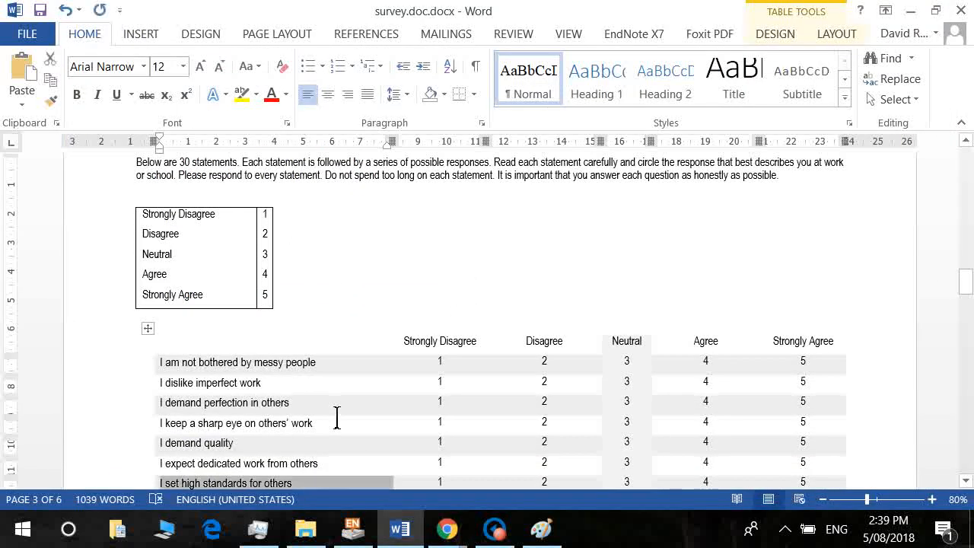
key("ctrl+c")
key("alt+Tab")
key("ctrl+v")
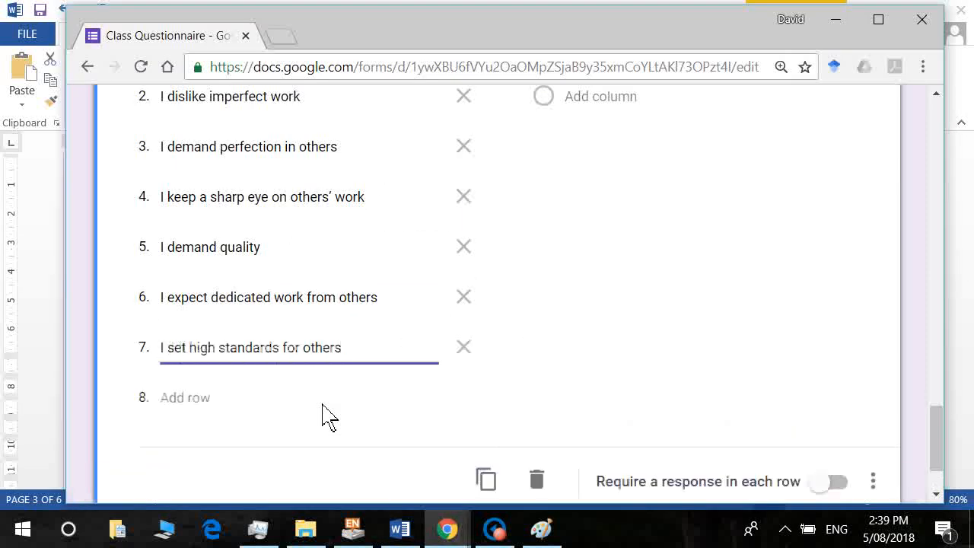
key("Return")
key("alt+Tab")
key("Down")
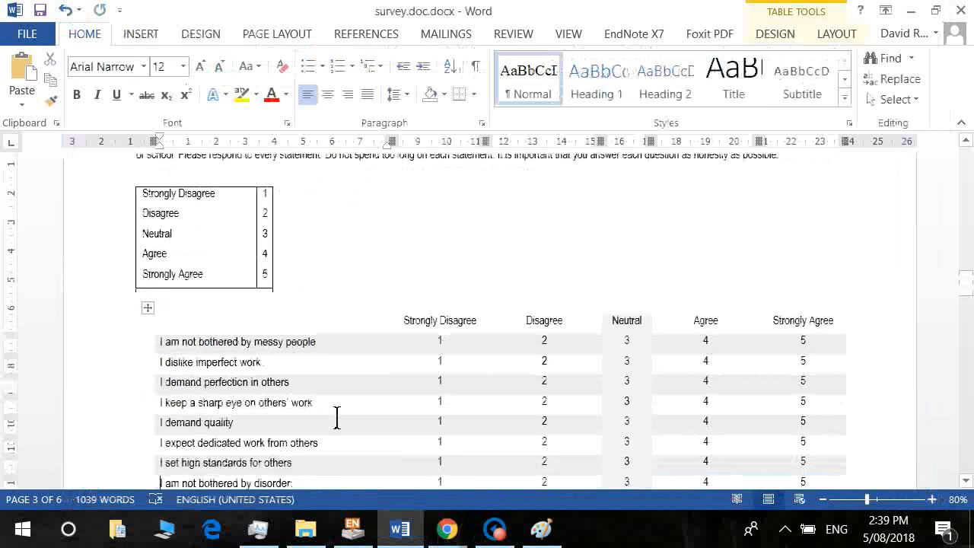
key("shift+End")
key("ctrl+c")
key("alt+Tab")
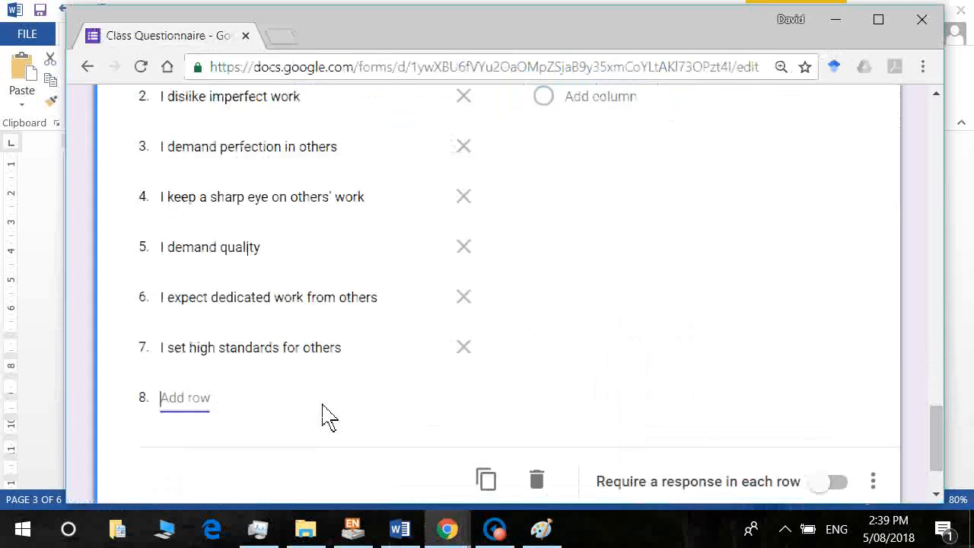
key("ctrl+v")
key("Return")
Add rows 9–10: 'I want everything to be “just right”' and 'I am not happy until all the details are taken care of'.
key("alt+Tab")
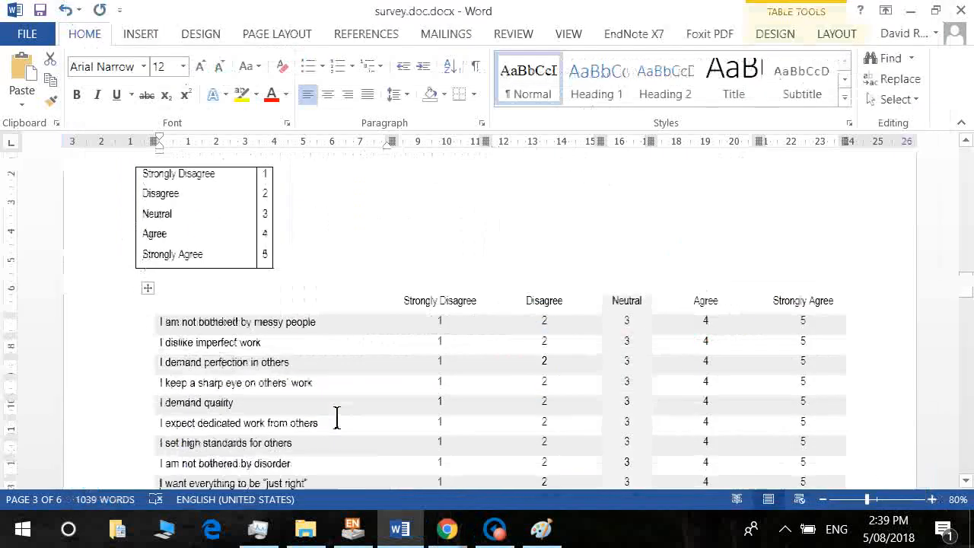
key("Down")
key("shift+End")
key("ctrl+c")
key("alt+Tab")
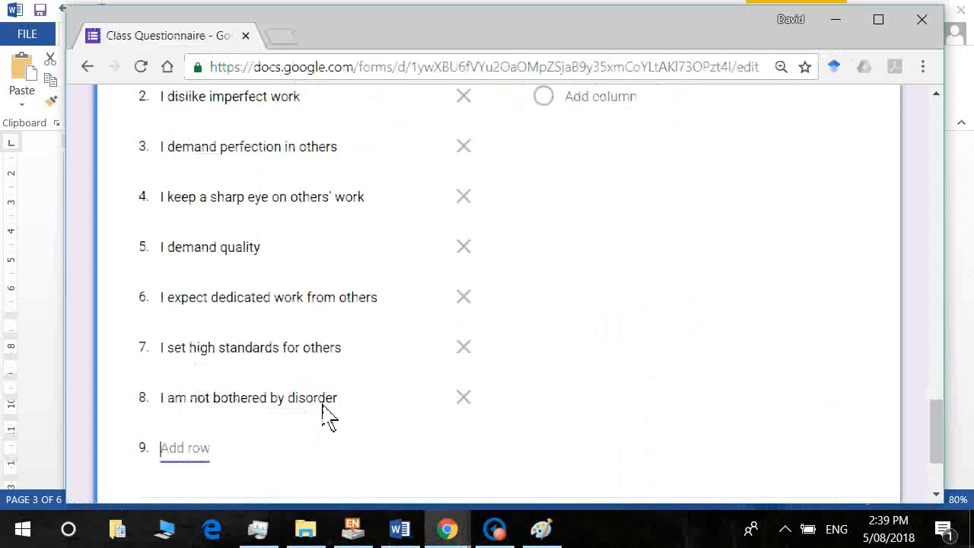
key("ctrl+v")
key("Return")
key("alt+Tab")
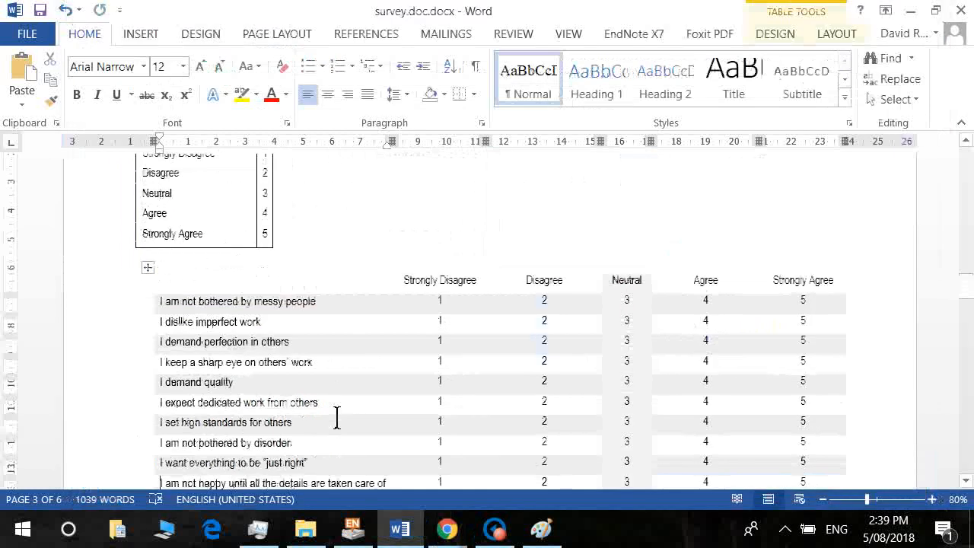
key("Down")
key("shift+End")
key("ctrl+c")
key("alt+Tab")
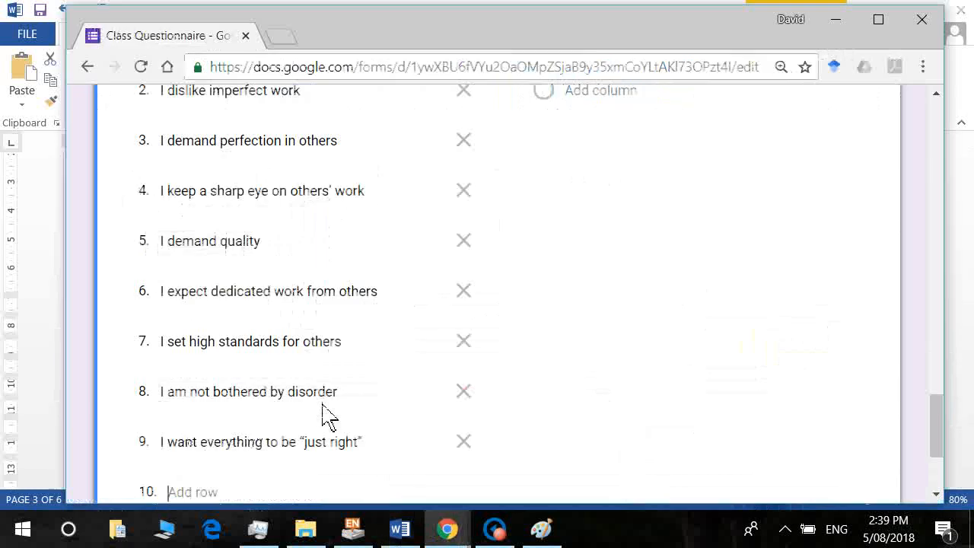
key("ctrl+v")
key("Return")
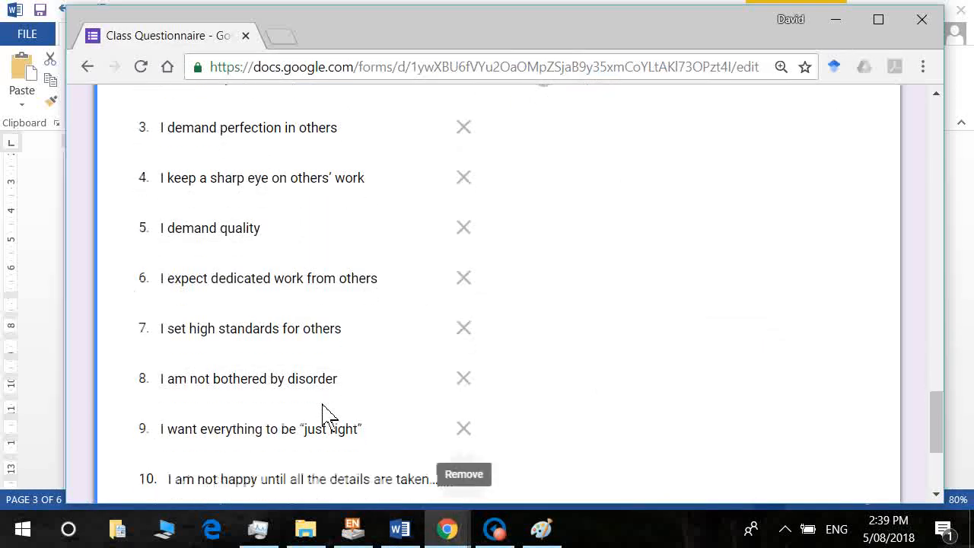
Add rows 11–12: 'I prefer to just let things happen' and 'I pay too little attention to details'.
key("alt+Tab")
key("Down")
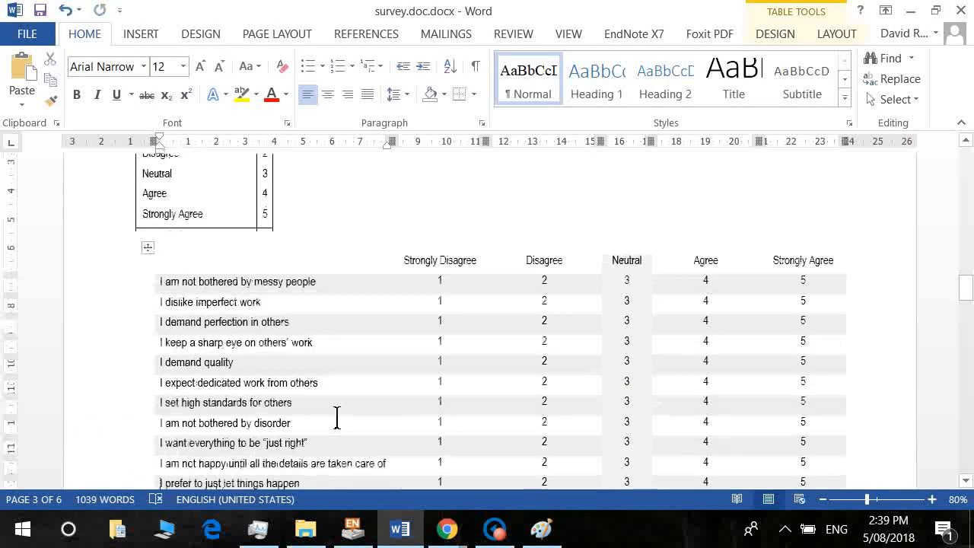
key("shift+End")
key("ctrl+c")
key("alt+Tab")
key("ctrl+v")
key("Return")
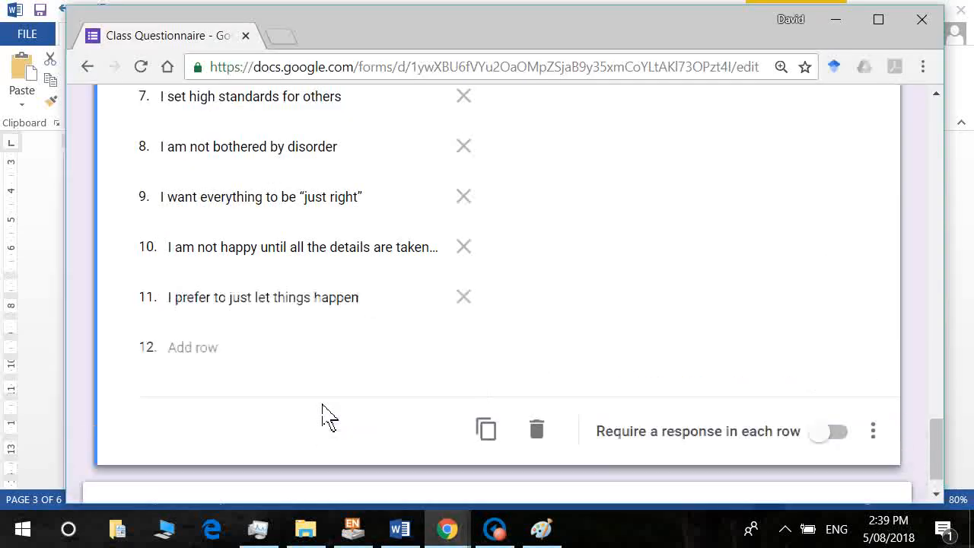
key("alt+Tab")
key("Down")
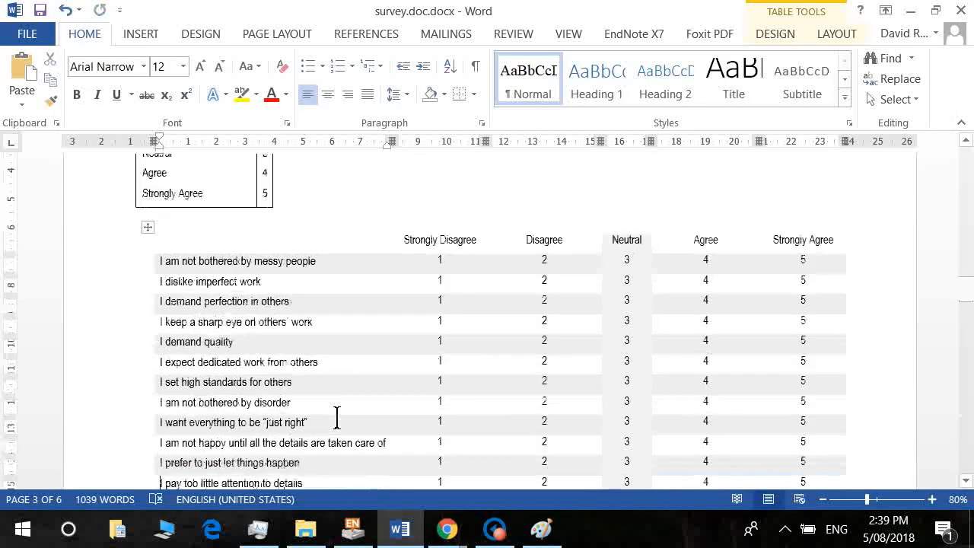
key("shift+End")
key("ctrl+c")
key("alt+Tab")
key("ctrl+v")
key("Return")
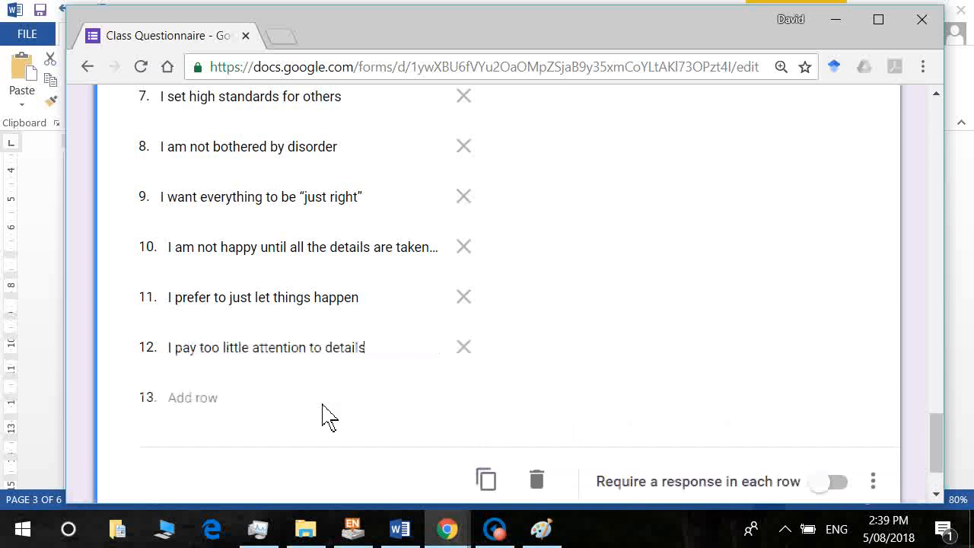
Add rows 13–14: 'I pay attention to details' and 'I have an eye for details'.
key("alt+Tab")
key("Down")
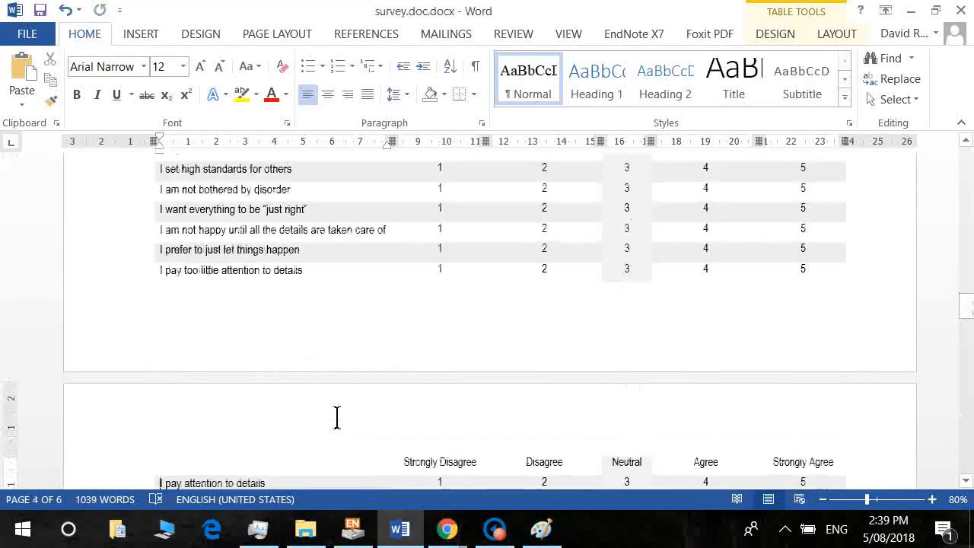
key("shift+End")
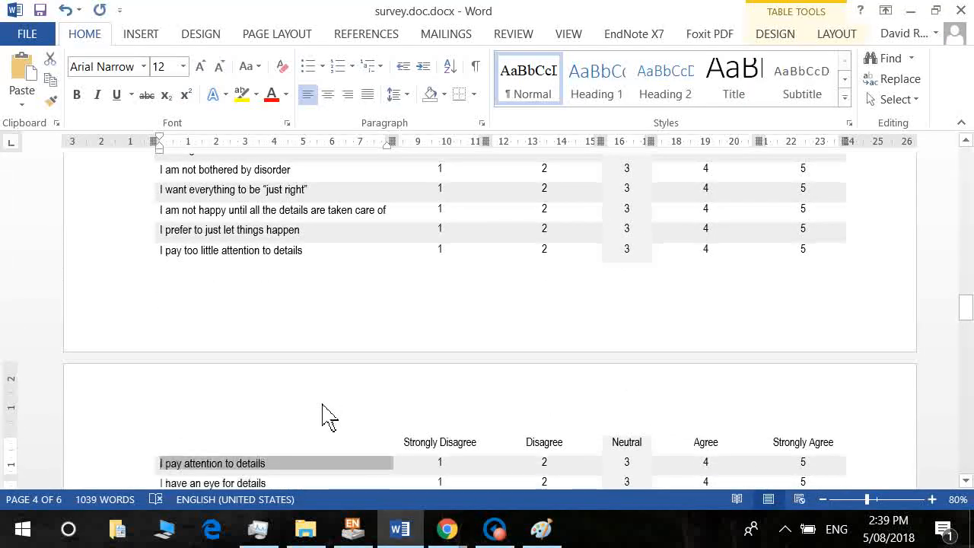
key("ctrl+c")
key("alt+Tab")
key("ctrl+v")
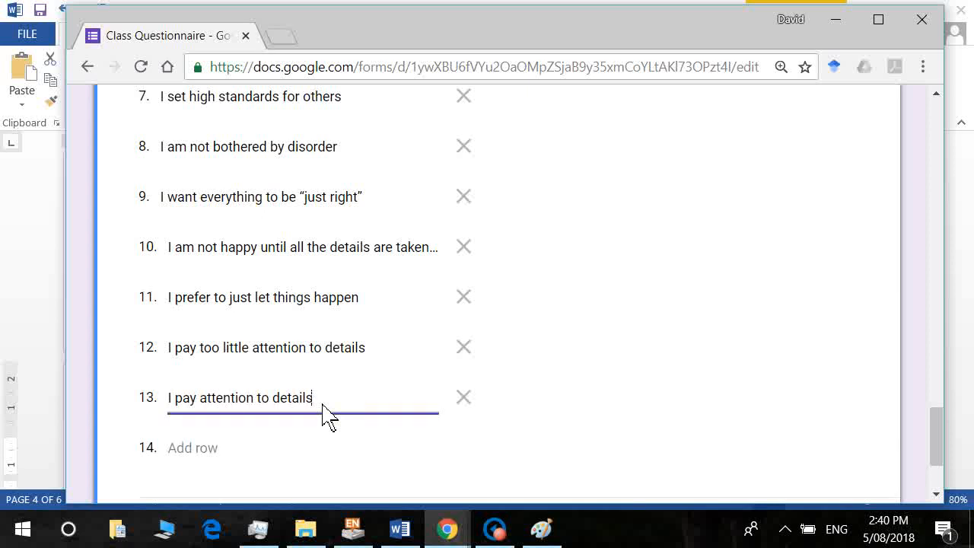
key("Tab")
key("Tab")
key("alt+Tab")
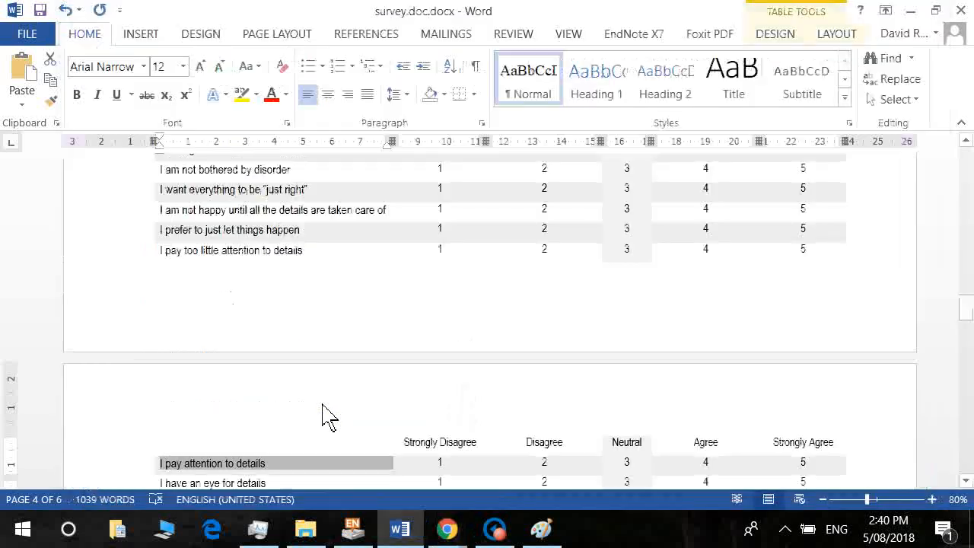
key("Down")
key("shift+End")
key("alt+Tab")
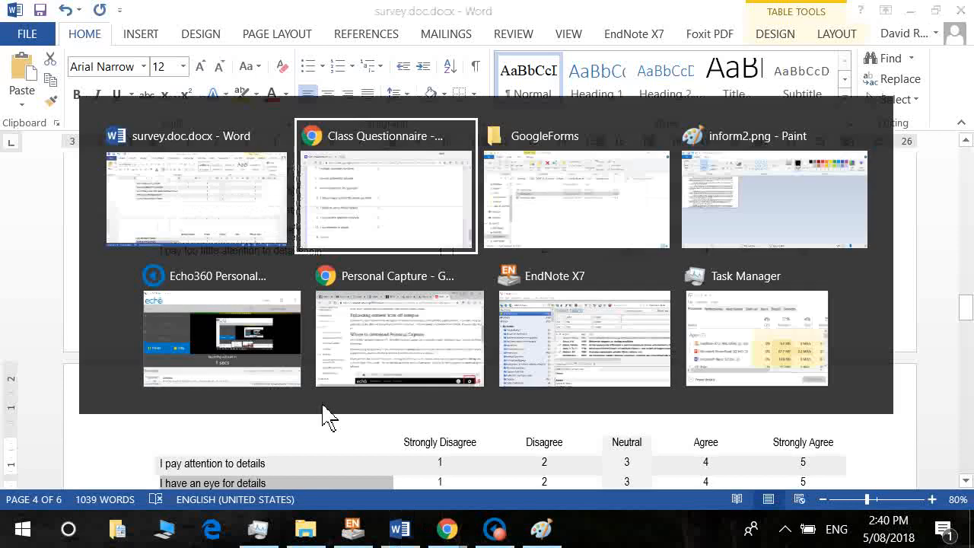
key("ctrl+v")
key("Tab")
key("Tab")
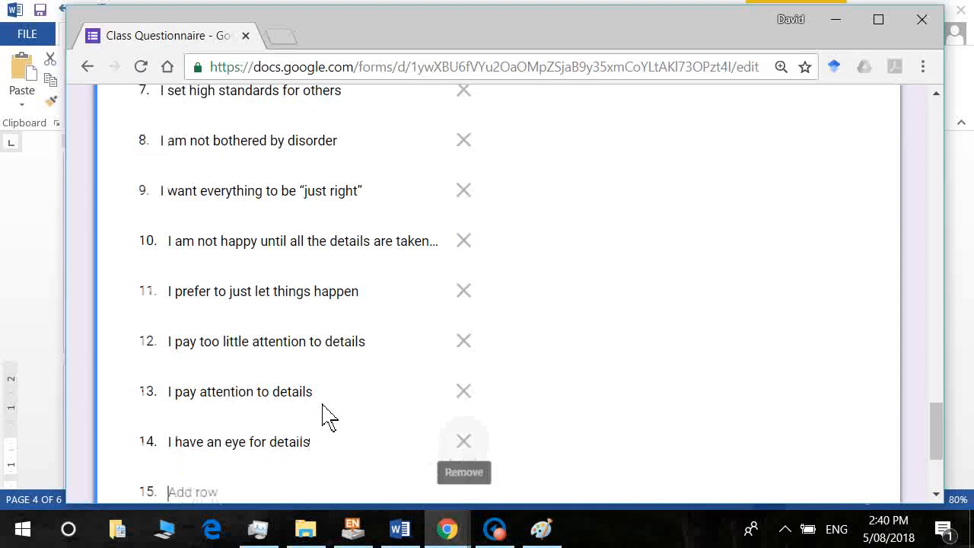
Add rows 15–16: 'I want every detail taken care of' and 'I expect nothing less than perfection'.
key("alt+Tab")
key("Down")
key("shift+End")
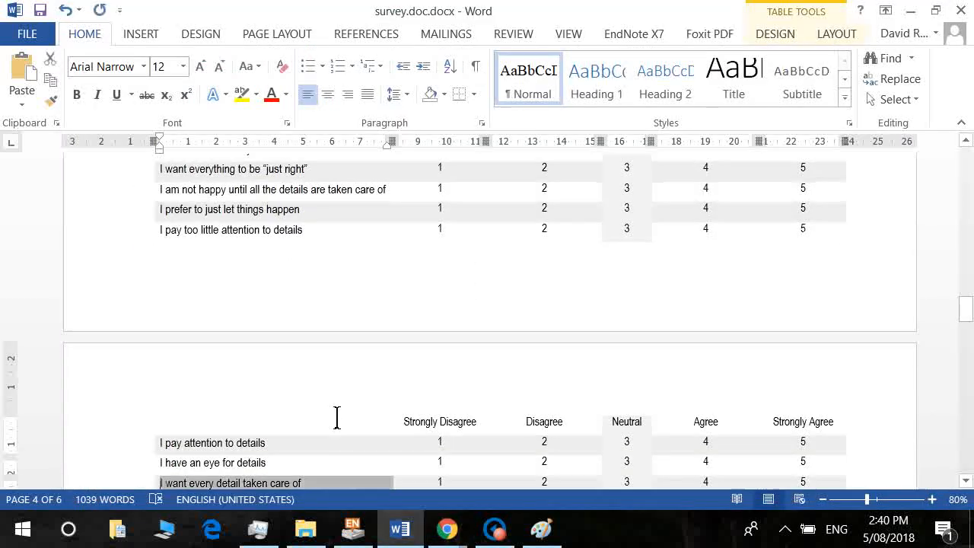
key("shift+Down")
key("Left")
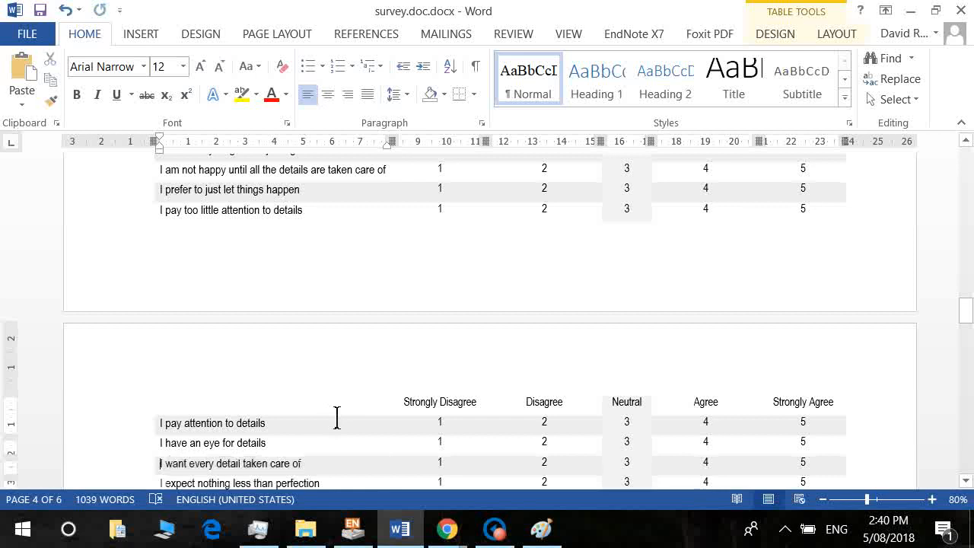
key("shift+End")
key("ctrl+c")
key("alt+Tab")
key("ctrl+v")
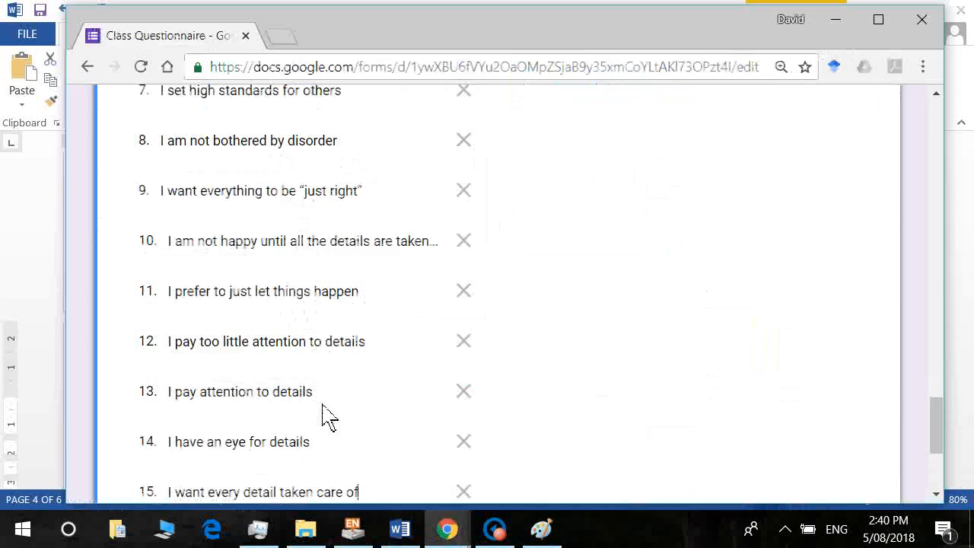
key("Return")
key("alt+Tab")
key("Down")
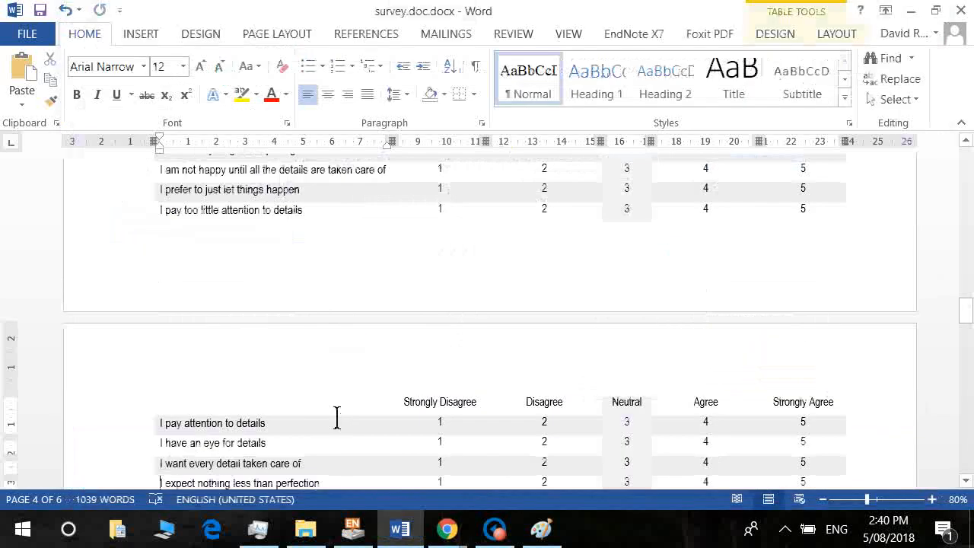
key("shift+End")
key("ctrl+c")
key("alt+Tab")
key("ctrl+v")
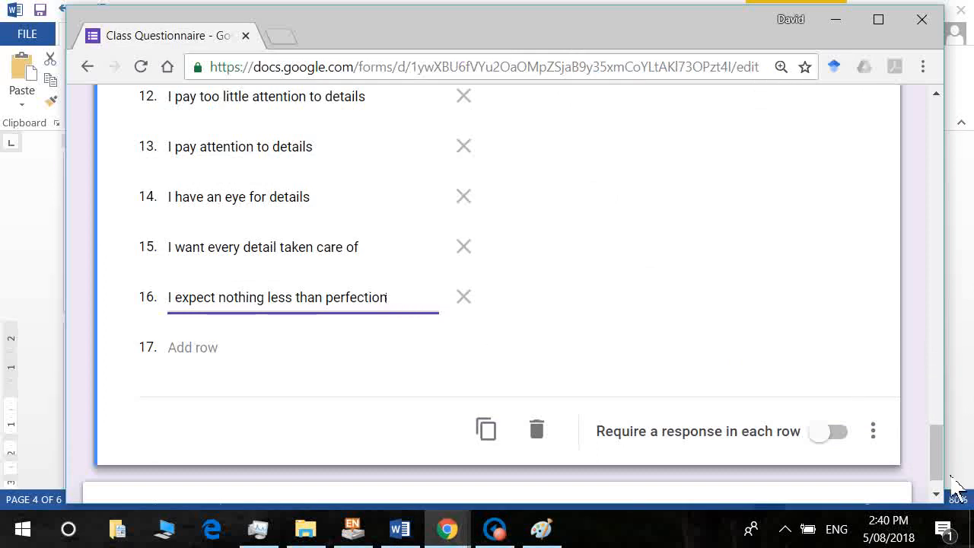
left_click_drag(938, 463, 947, 376)
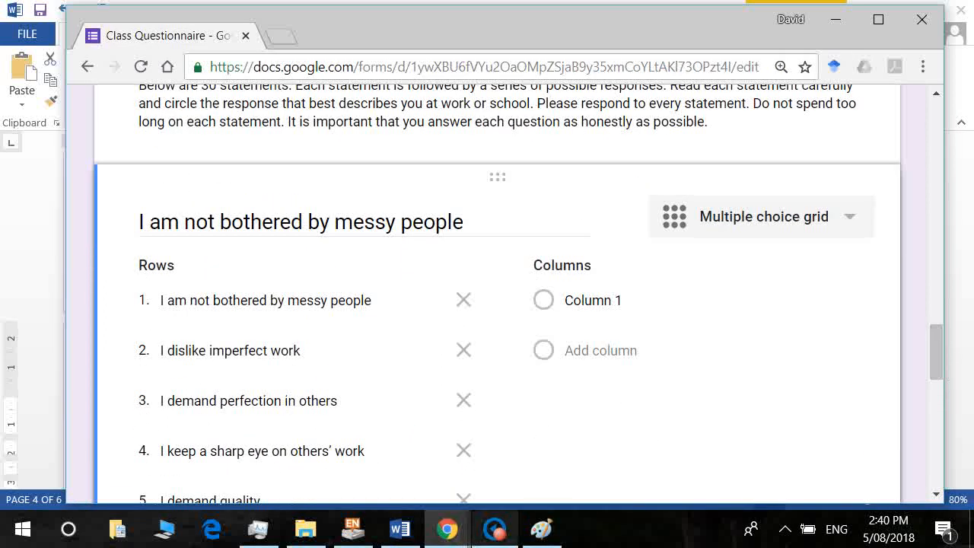
Copy 'Strongly Disagree' from the Word survey into the grid's first column.
left_click(399, 529)
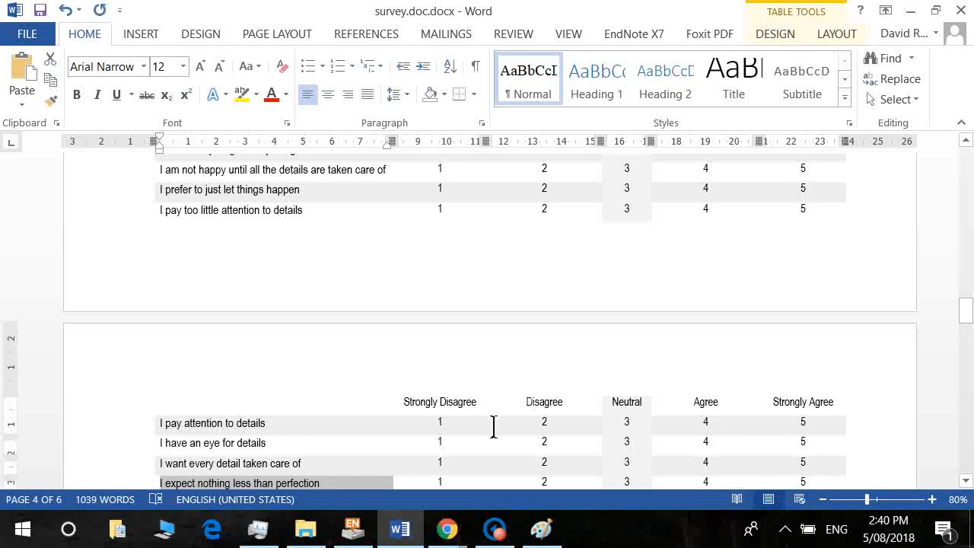
mouse_move(490, 420)
left_mouse_down()
mouse_move(407, 414)
mouse_move(489, 413)
left_mouse_up()
left_click(419, 416)
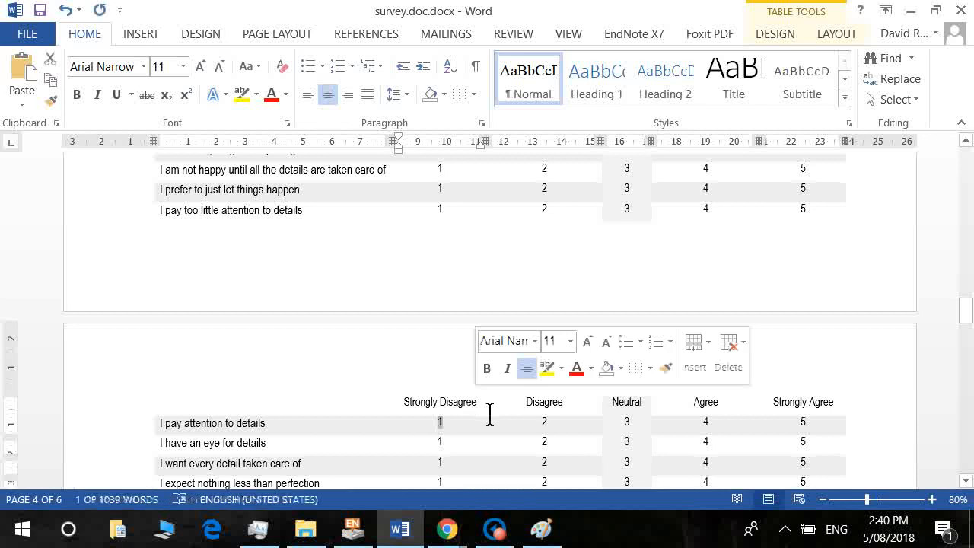
scroll(483, 409, "up", 3)
left_click(478, 407)
scroll(487, 407, "up", 6)
left_click(494, 409)
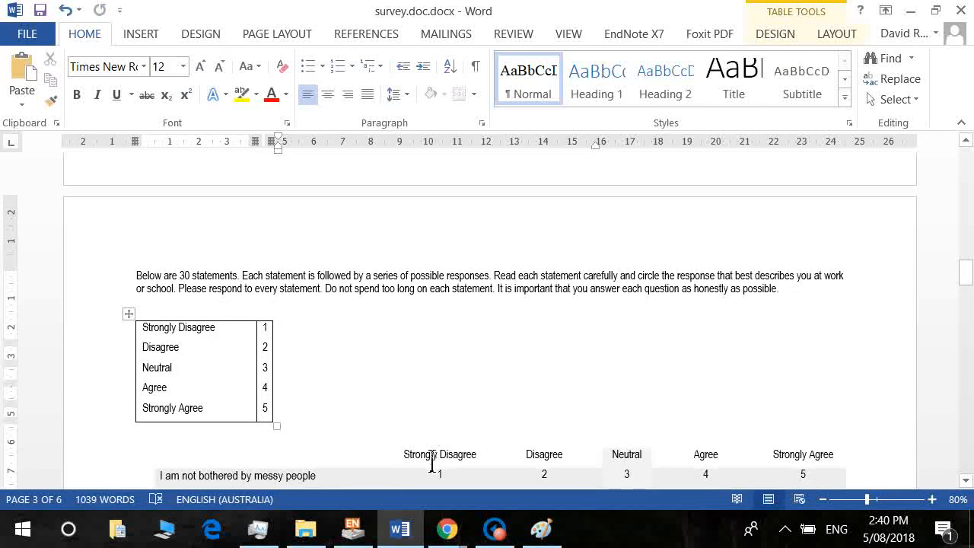
left_click_drag(404, 455, 477, 456)
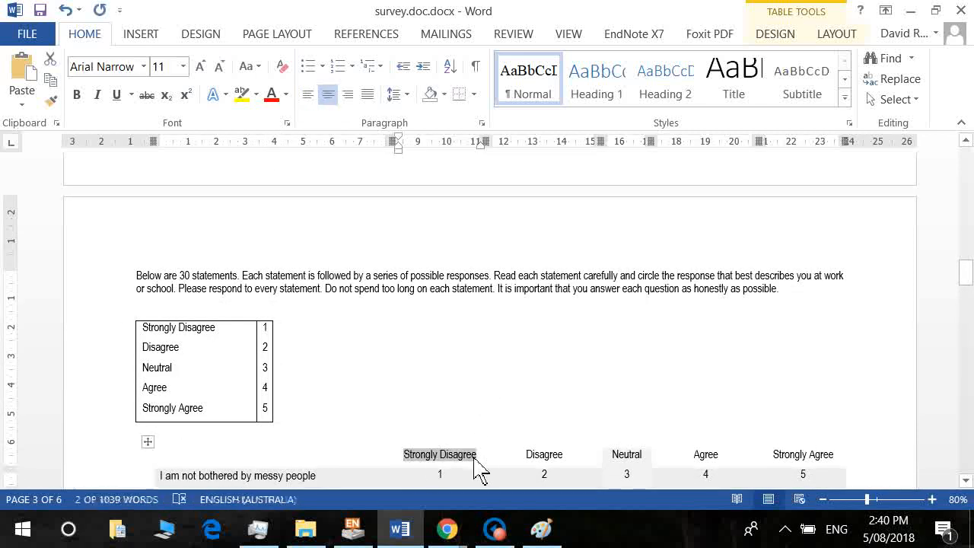
key("ctrl+c")
key("alt+Tab")
left_click(549, 314)
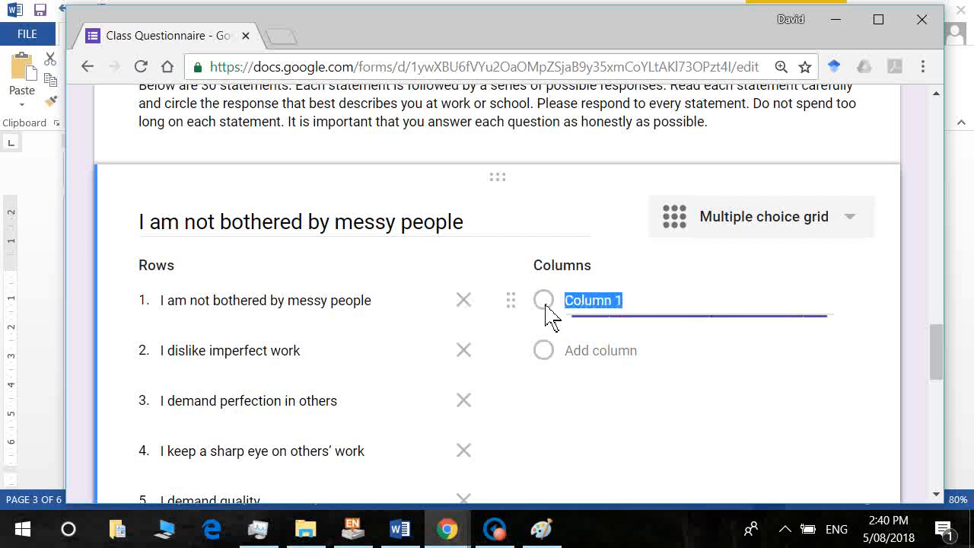
key("ctrl+v")
Add Disagree and Neutral from Word as the grid's second and third columns.
key("alt+Tab")
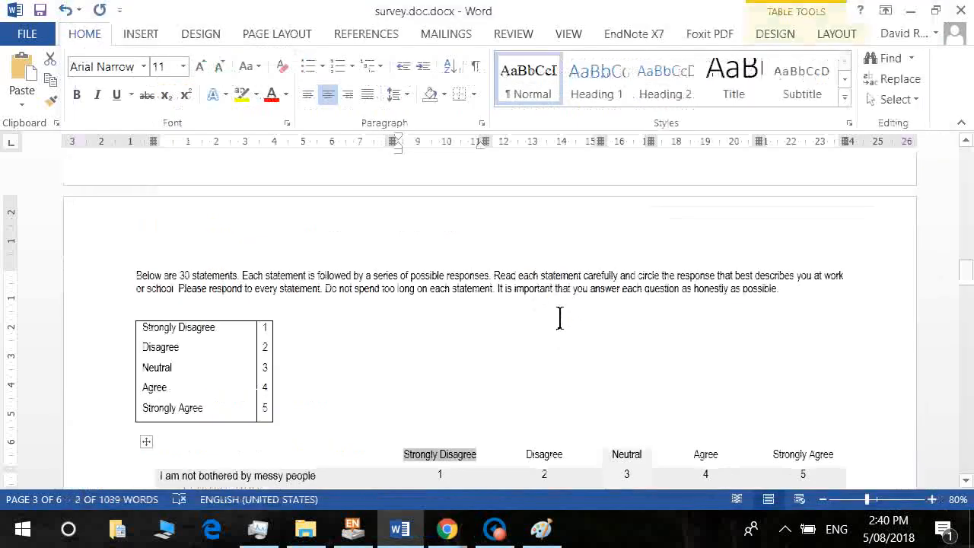
double_click(546, 455)
key("ctrl+c")
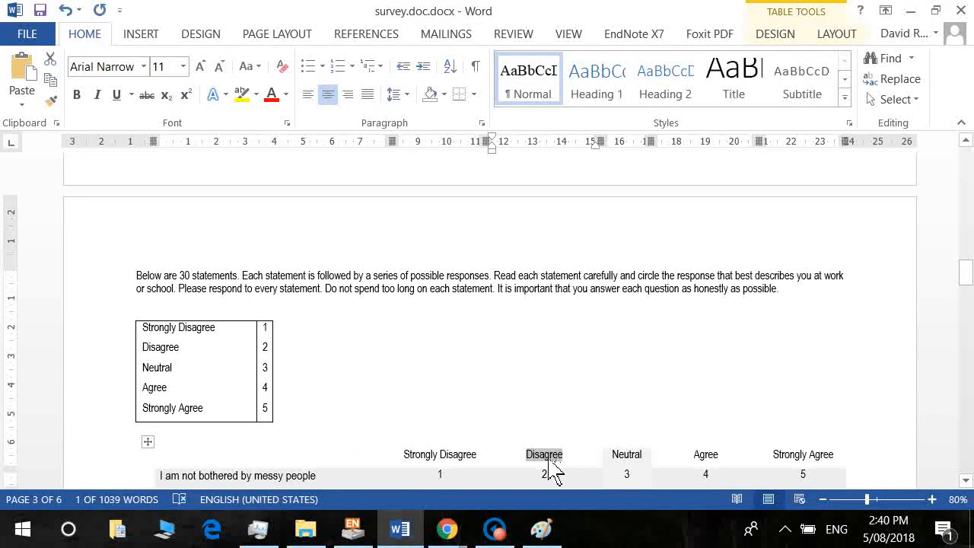
key("alt+Tab")
key("Tab")
key("alt+Tab")
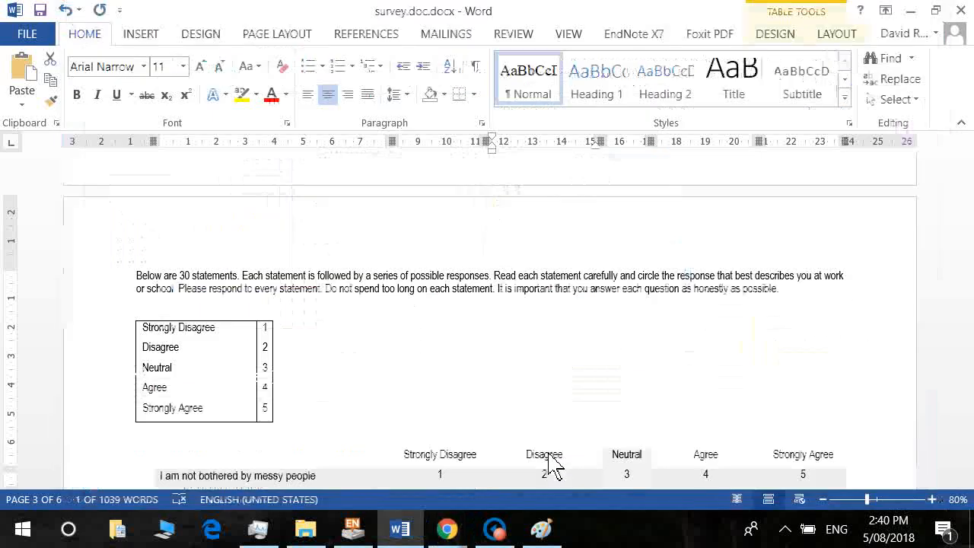
double_click(625, 455)
key("ctrl+c")
key("alt+Tab")
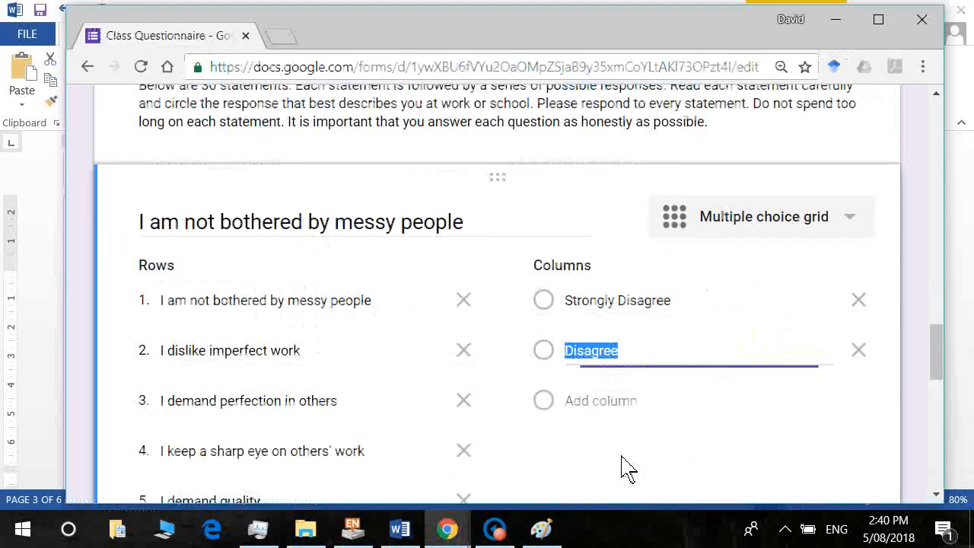
key("ctrl+v")
key("ctrl+z")
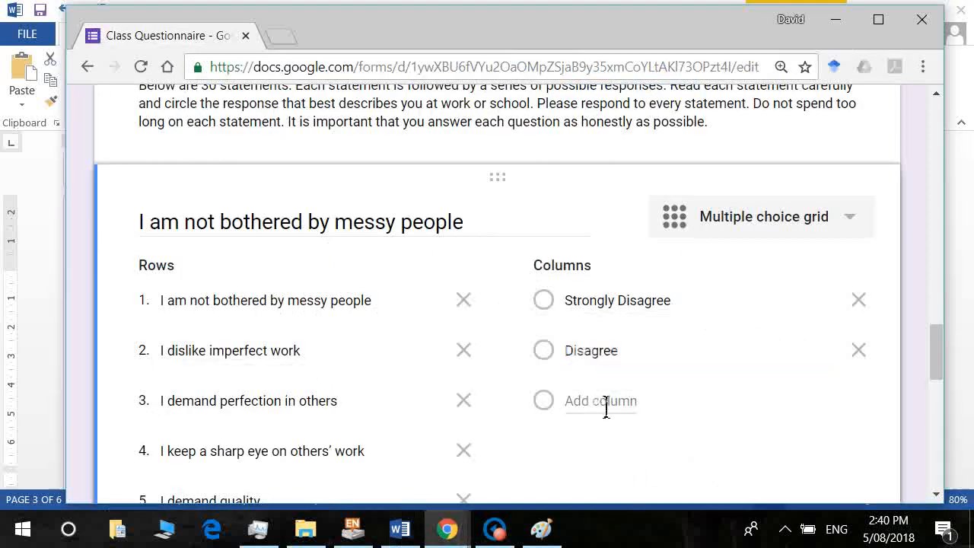
left_click(599, 400)
key("ctrl+v")
Add Agree and Strongly Agree from Word as the fourth and fifth columns.
key("alt+Tab")
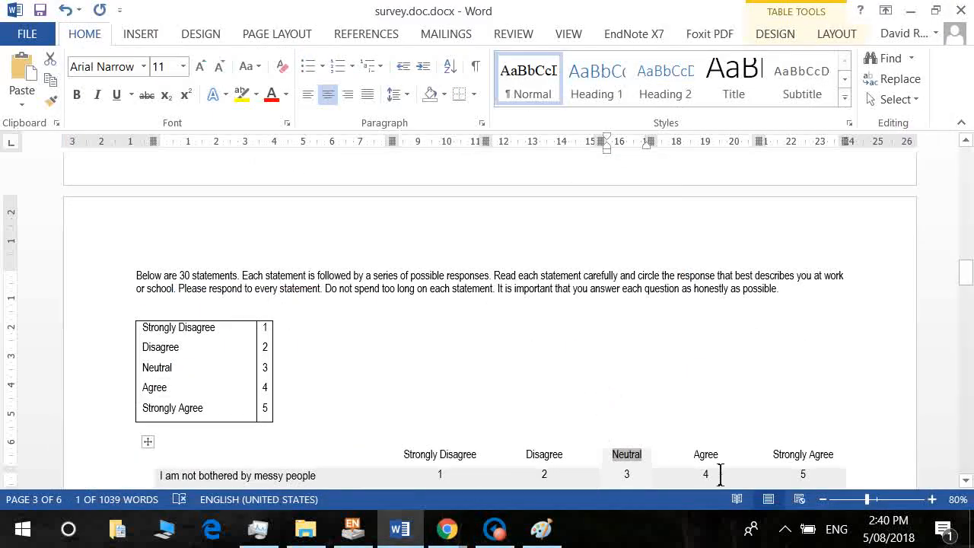
double_click(706, 454)
key("ctrl+c")
key("alt+Tab")
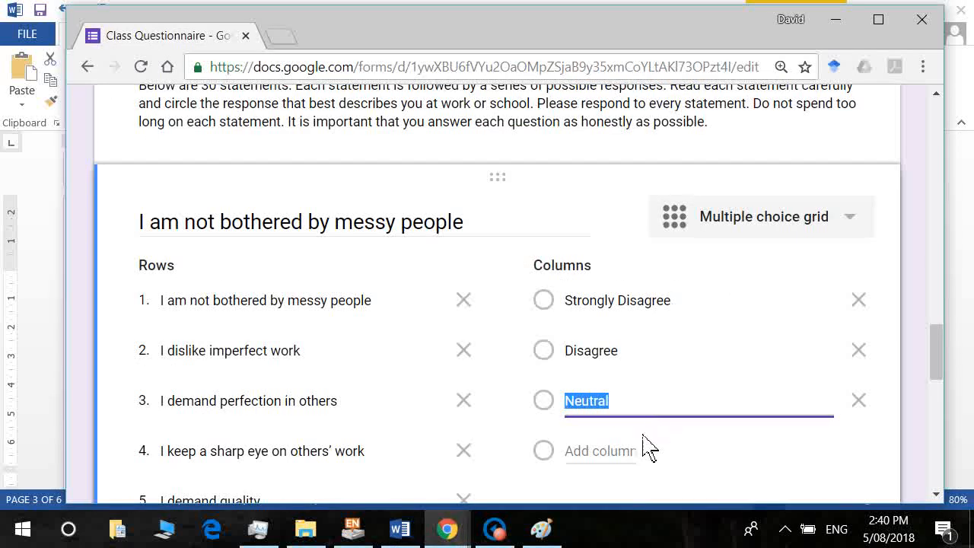
left_click(645, 460)
key("ctrl+v")
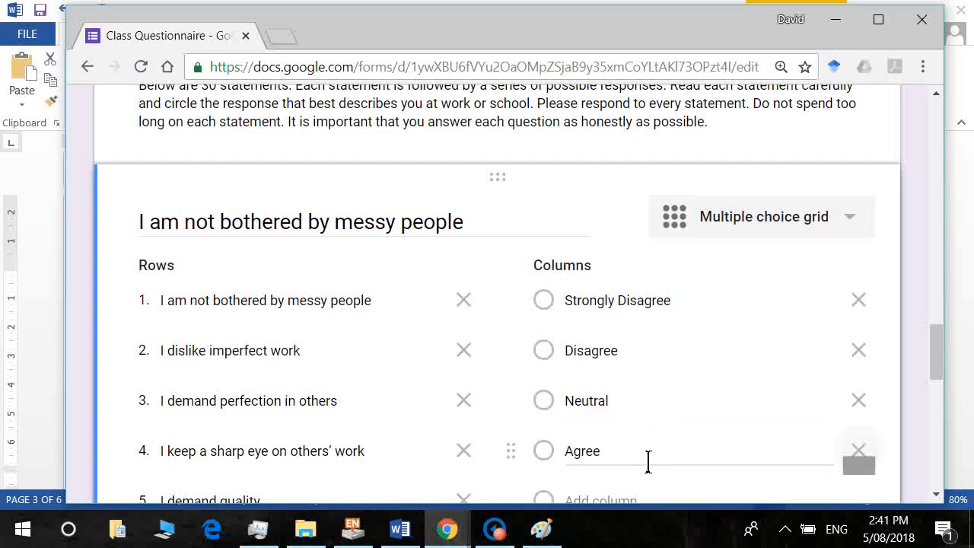
key("alt+Tab")
double_click(799, 461)
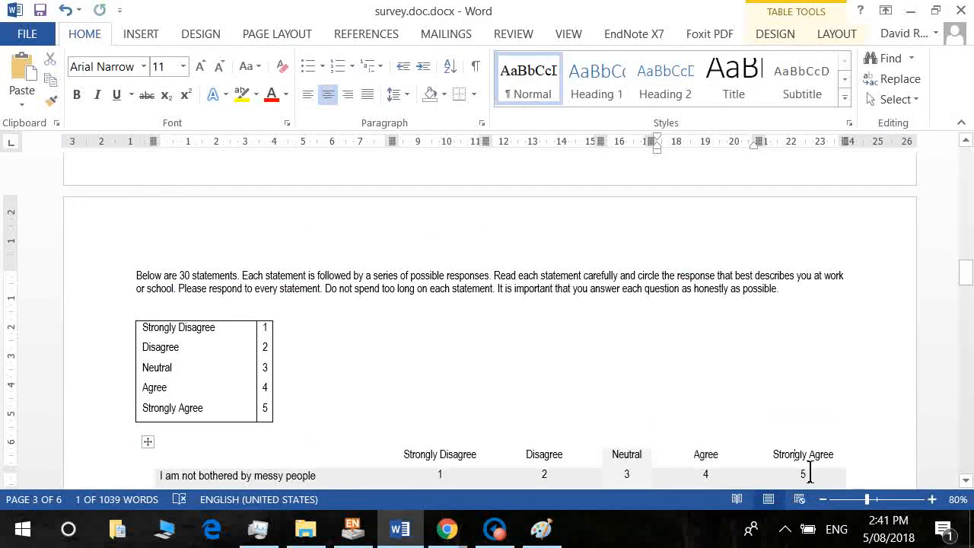
triple_click(797, 460)
key("ctrl+c")
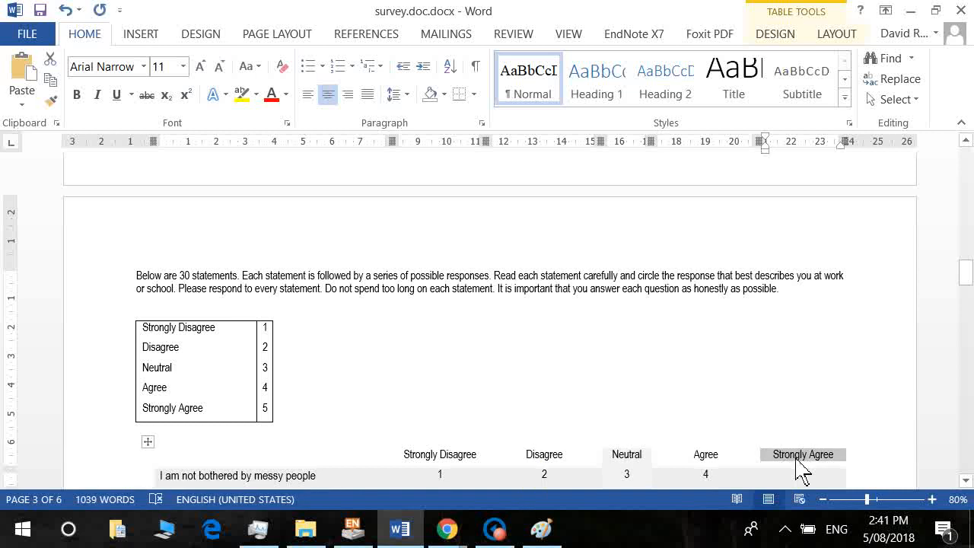
key("alt+Tab")
left_click(626, 492)
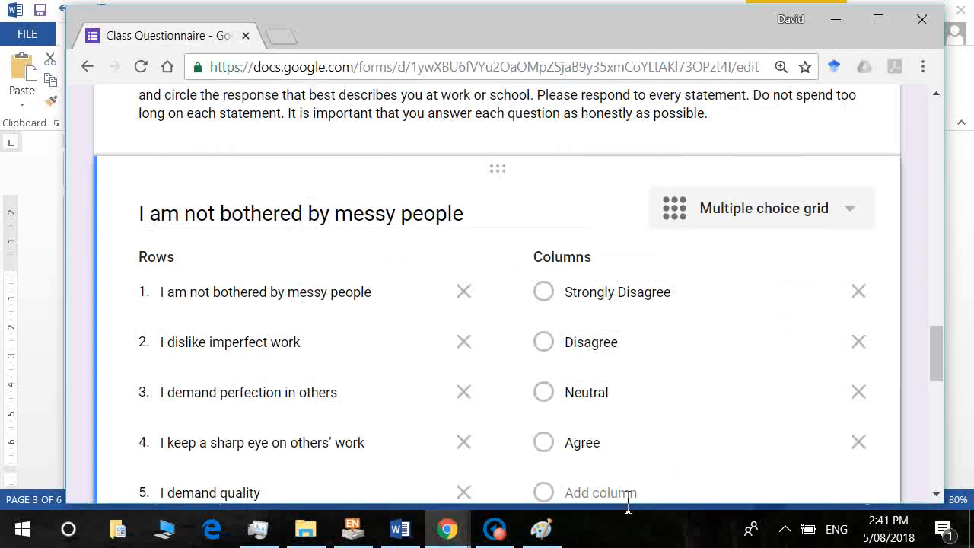
key("ctrl+v")
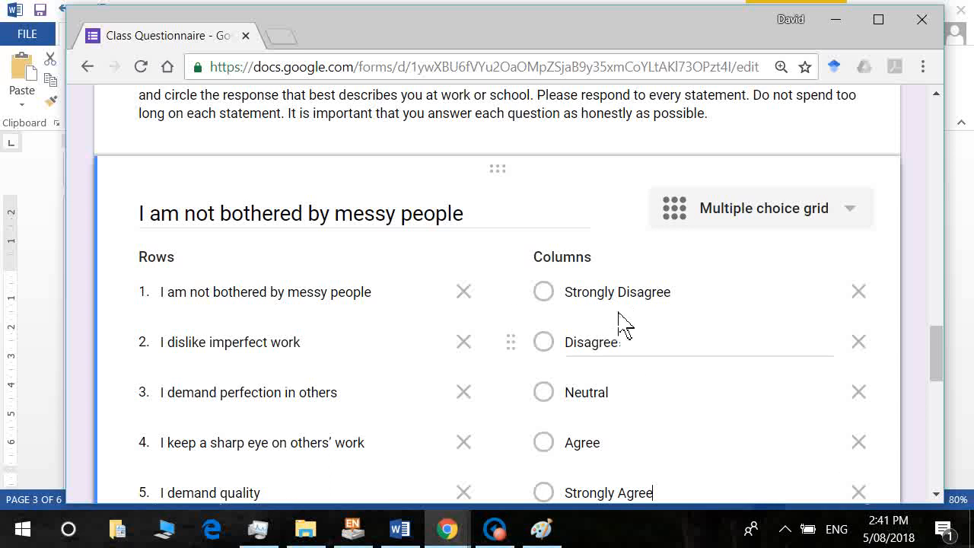
key("alt+Tab")
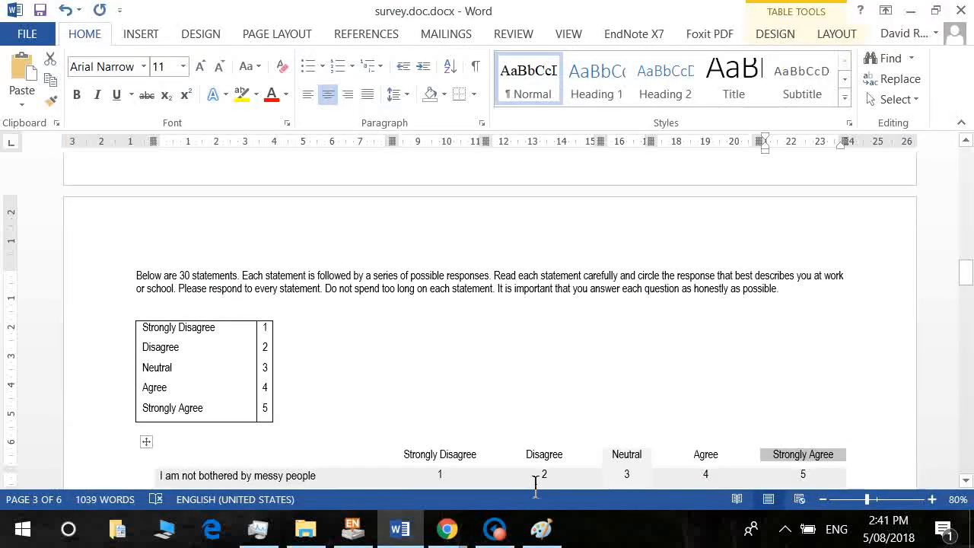
Inspect the 1–5 response numbers in the Word survey table, then return to the form.
left_click(965, 481)
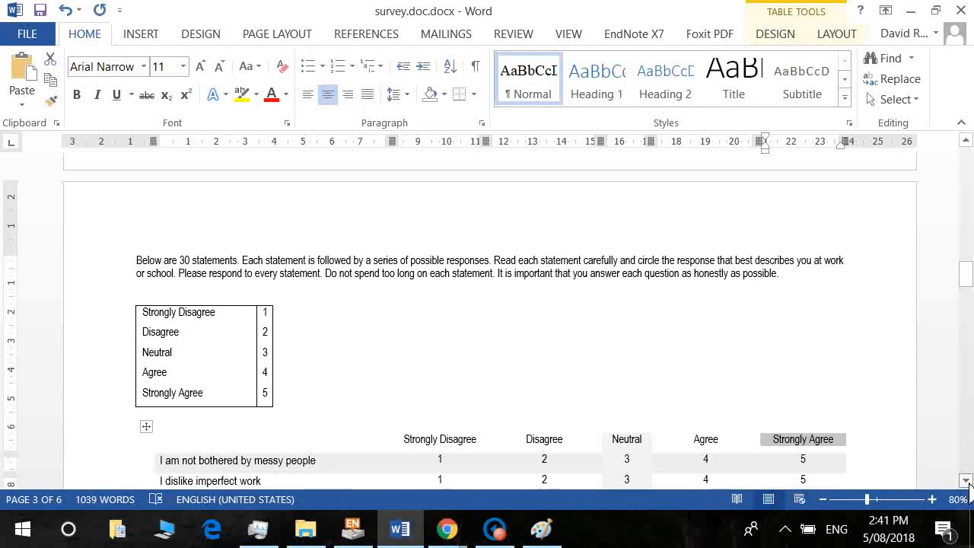
left_click(966, 482)
double_click(440, 383)
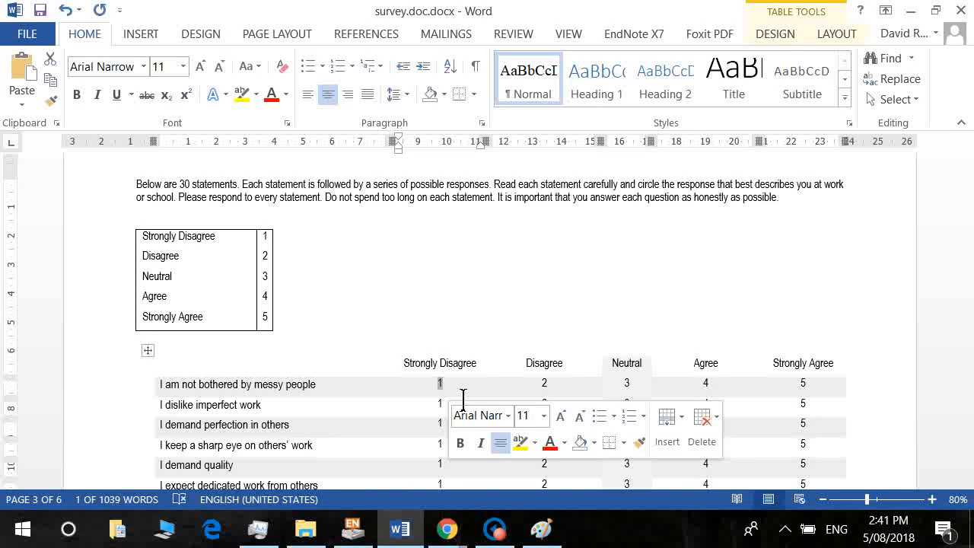
left_click(542, 391)
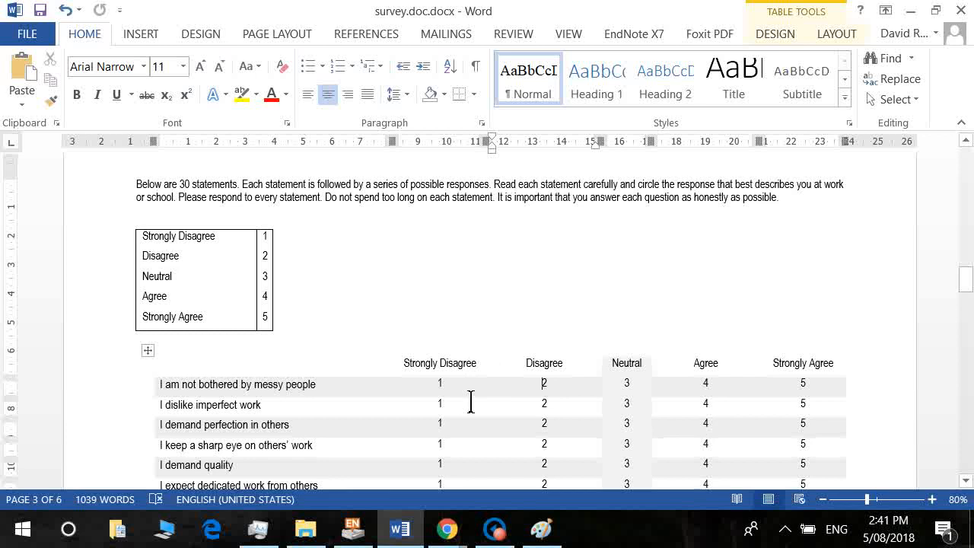
key("alt+Tab")
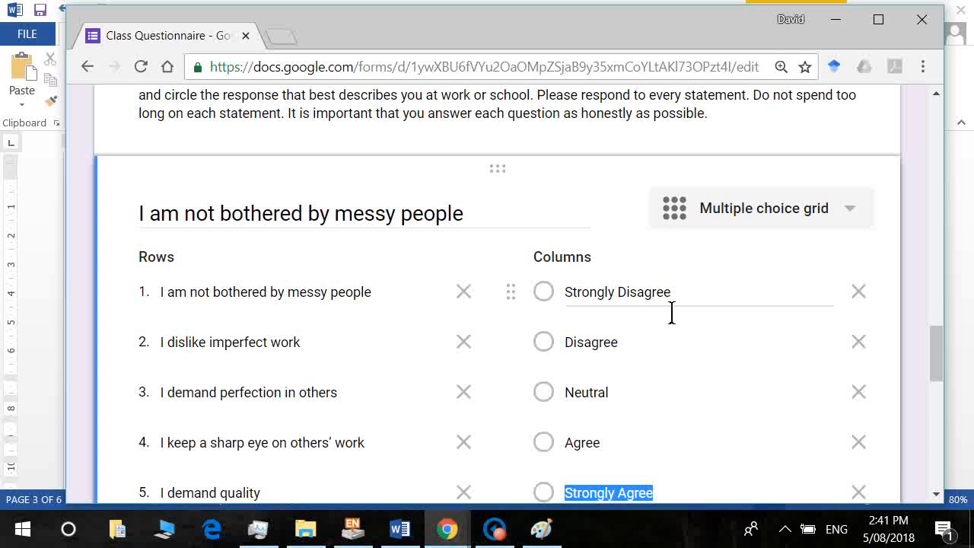
Prefix the Strongly Disagree, Disagree and Neutral columns with '1.', '2.' and '3.'.
left_click(578, 306)
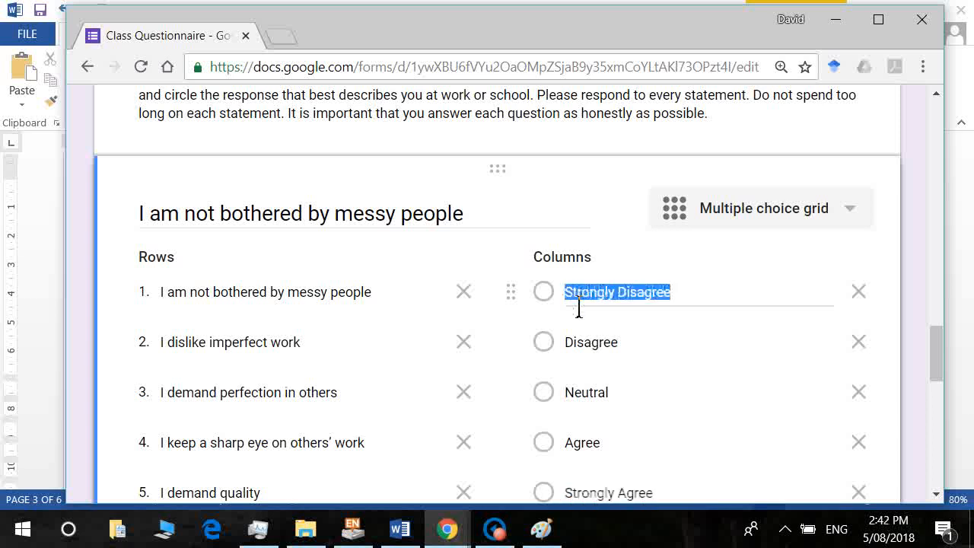
key("Home")
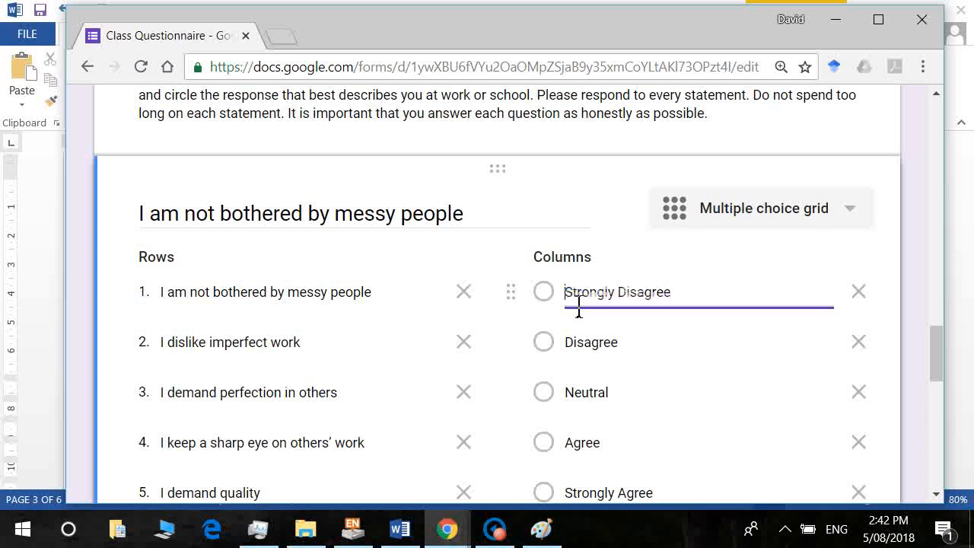
type("1.")
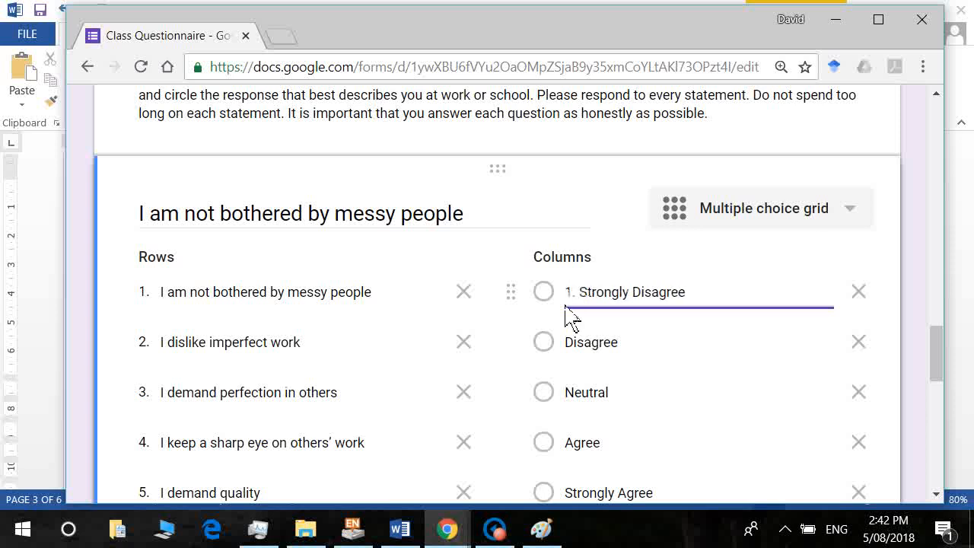
left_click(580, 358)
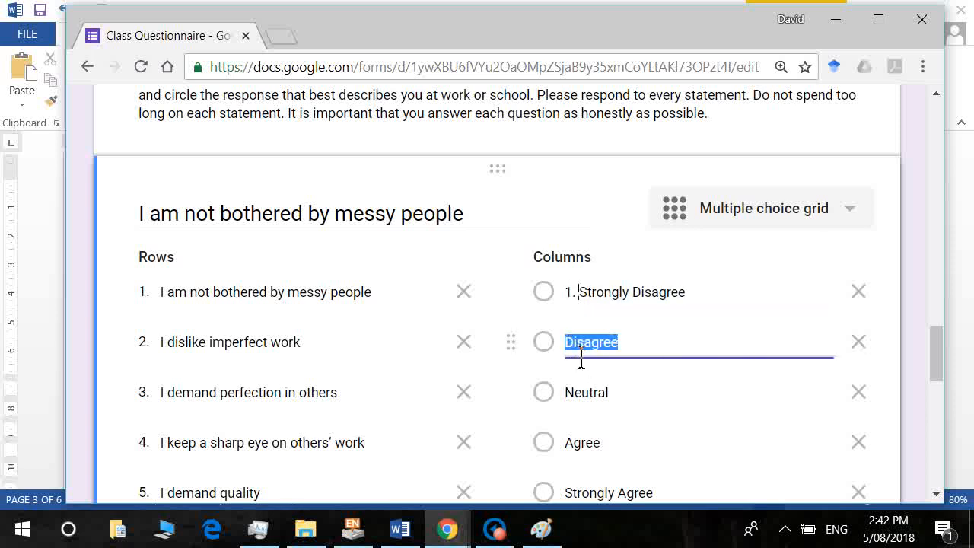
key("Home")
type("2.")
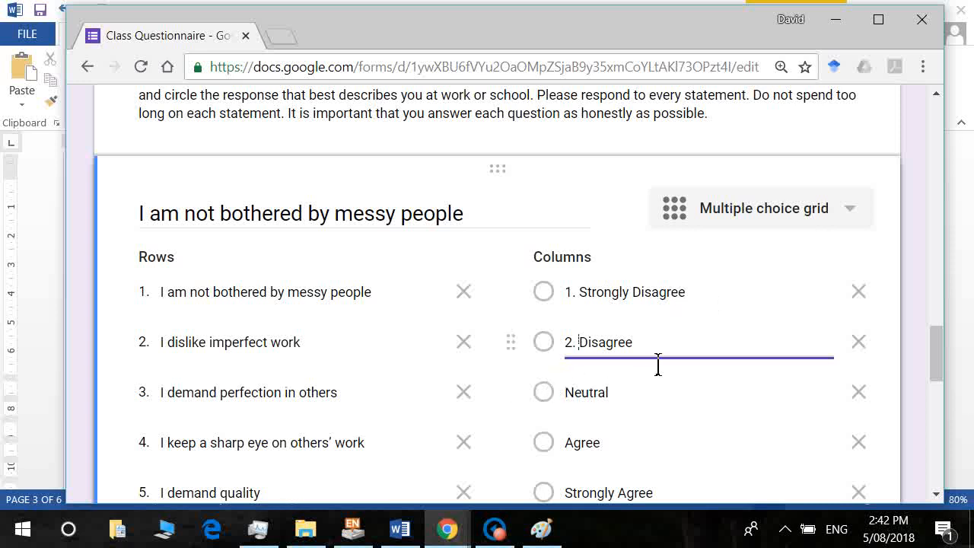
left_click(581, 411)
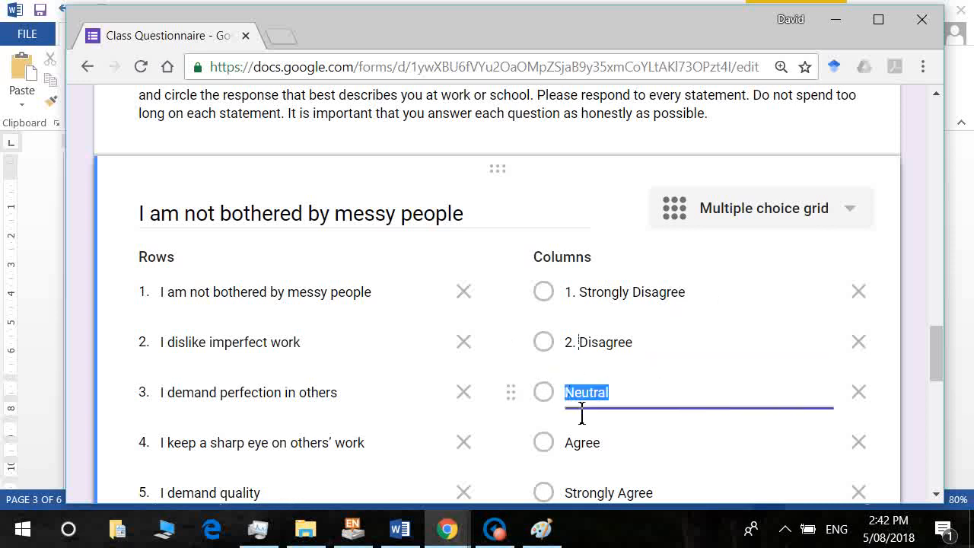
key("Home")
type("3.")
Prefix the Agree and Strongly Agree columns with '4.' and '5.'.
left_click(581, 461)
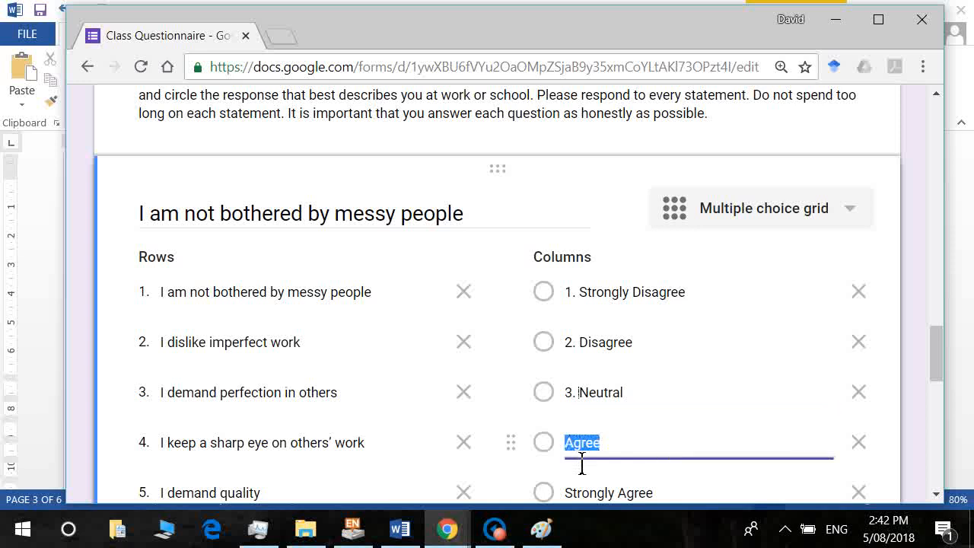
key("Home")
type("4.")
left_click(583, 493)
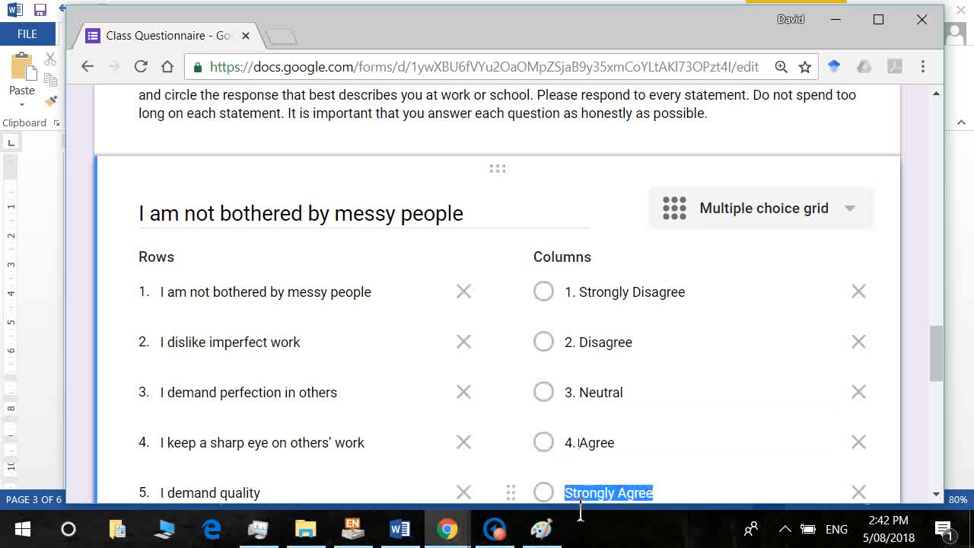
key("Home")
type("5.")
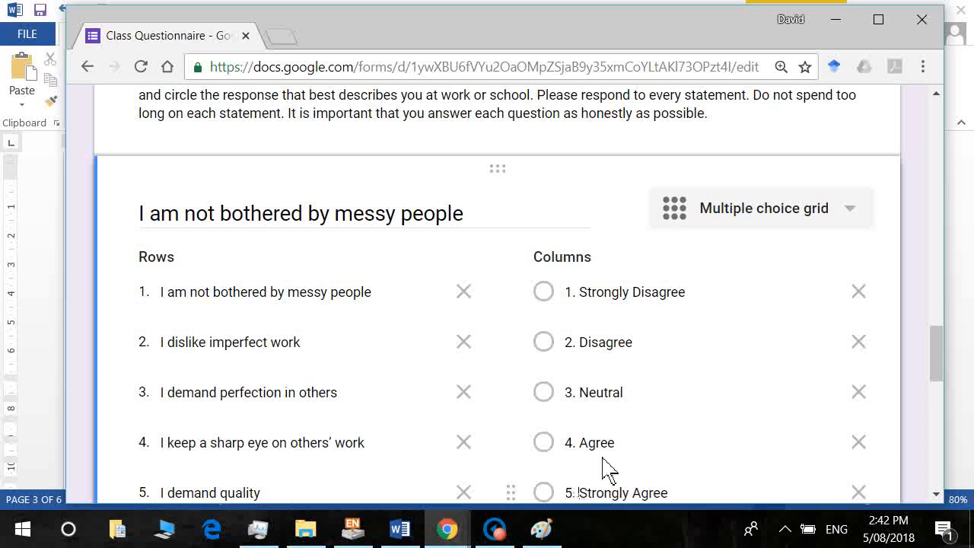
left_click_drag(933, 360, 934, 365)
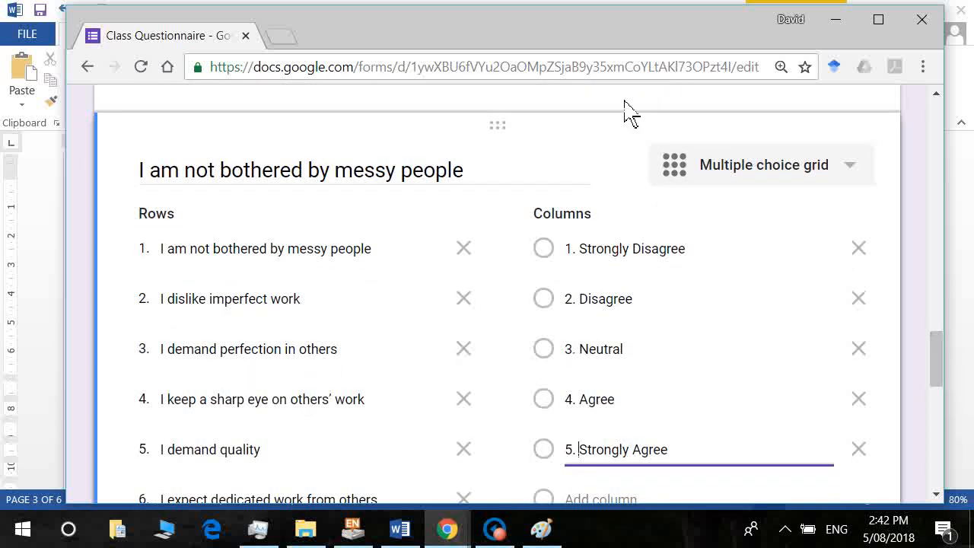
key("ctrl+shift+Escape")
key("super+s")
Dismiss the Insert image dialog and retitle the grid question 'Reilly Preferences scale'.
left_click(645, 166)
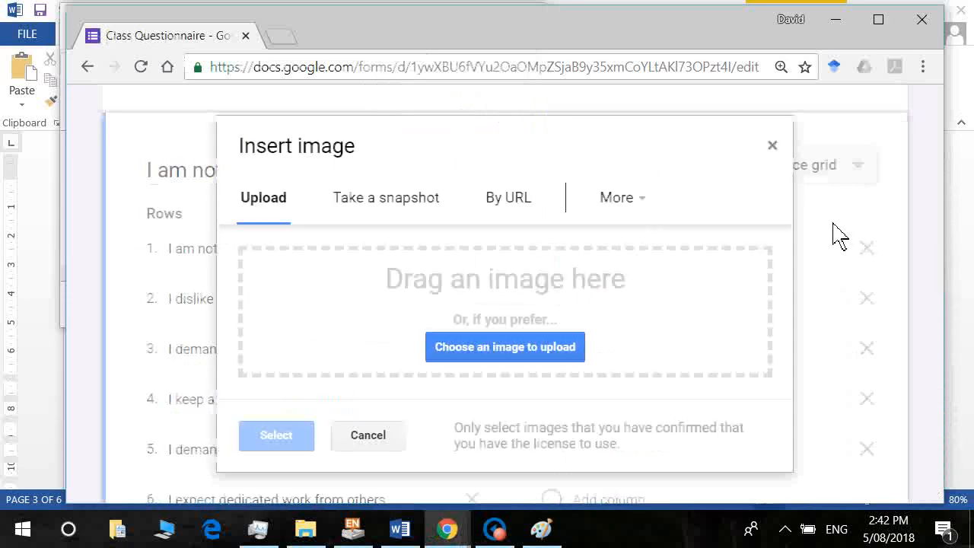
left_click(772, 145)
triple_click(404, 192)
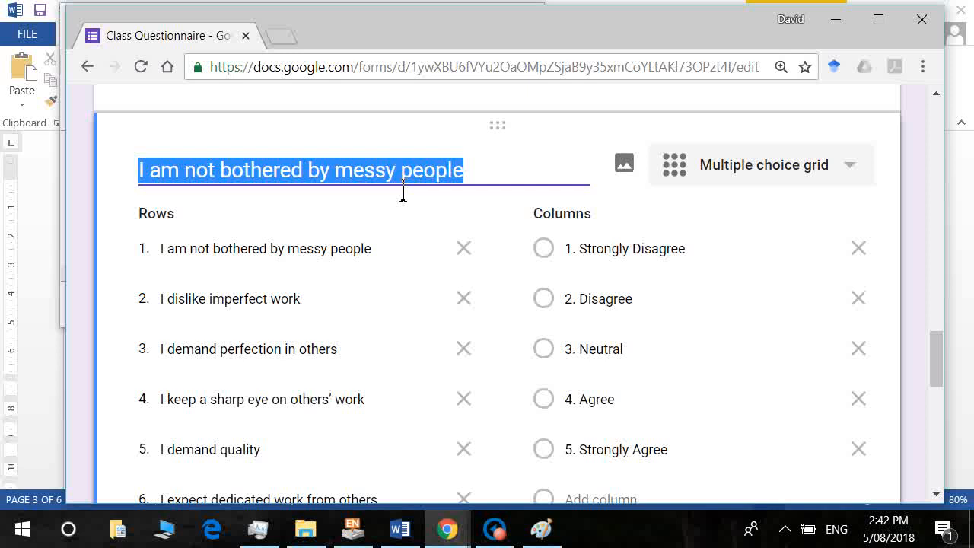
type("Reilly")
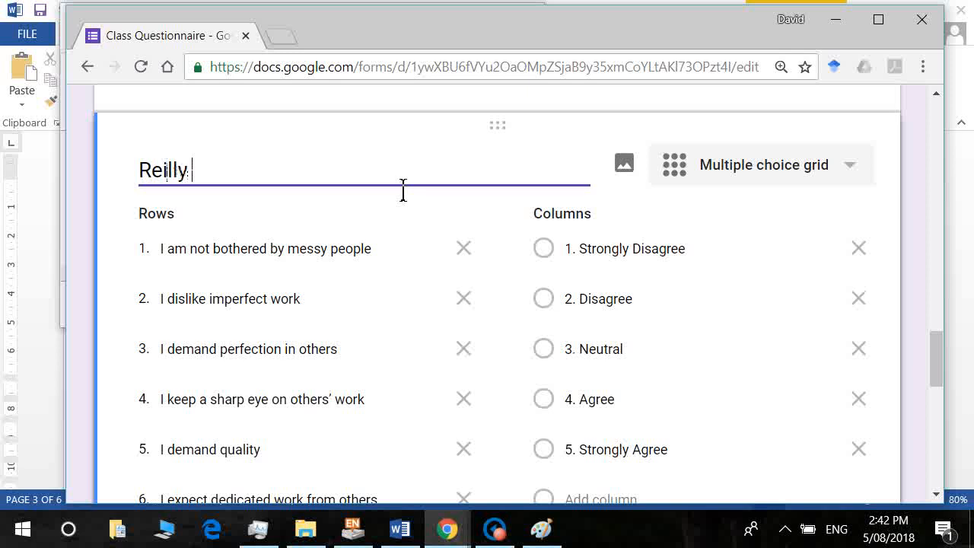
left_click_drag(939, 386, 939, 352)
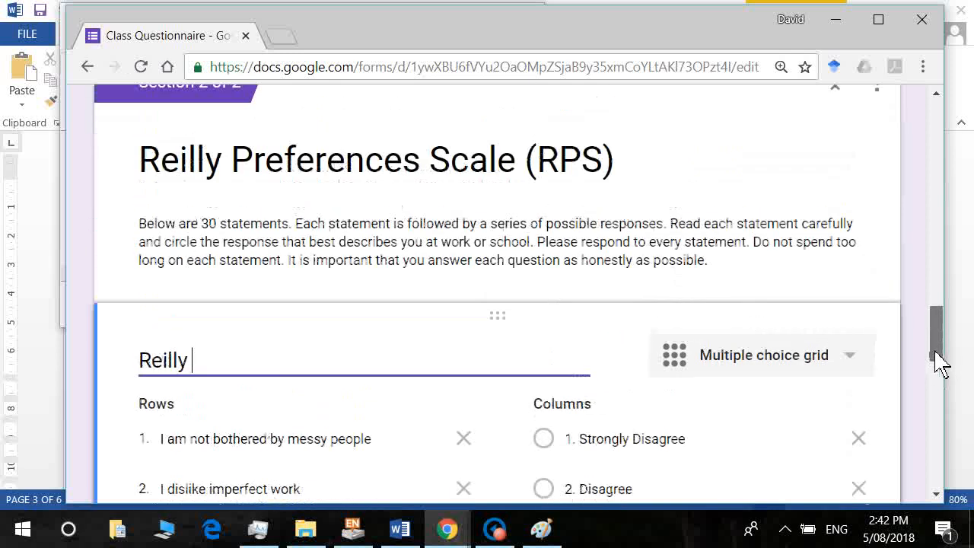
type("Pr")
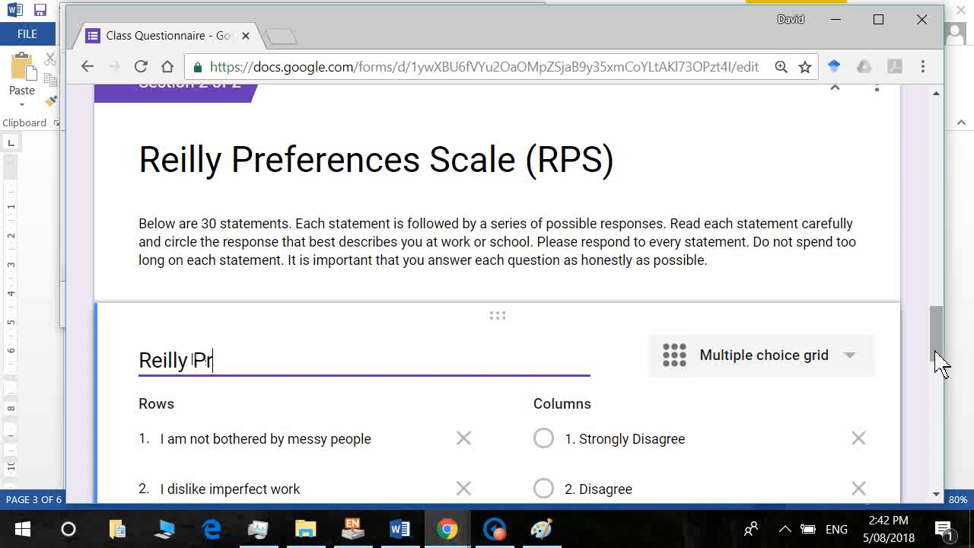
type("eferences sc")
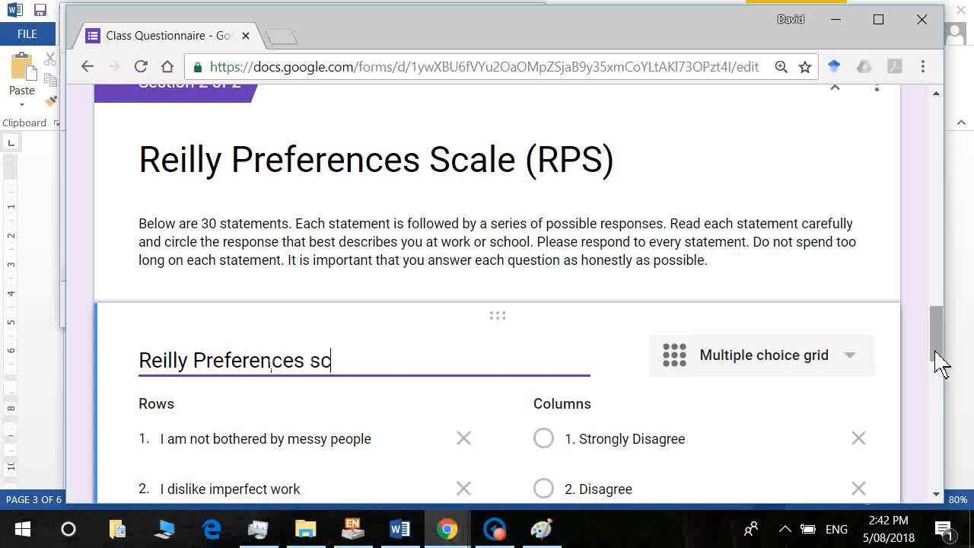
type("ale")
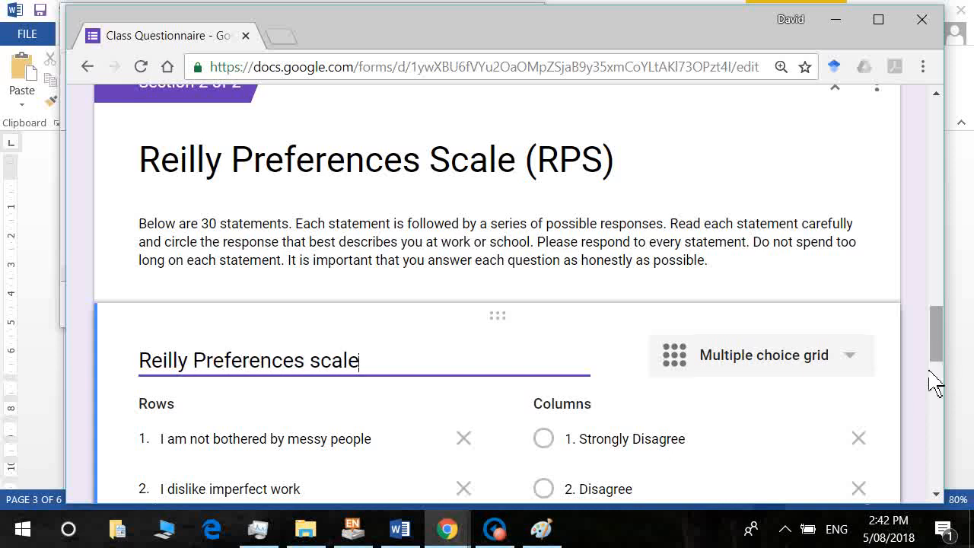
left_click_drag(938, 363, 955, 493)
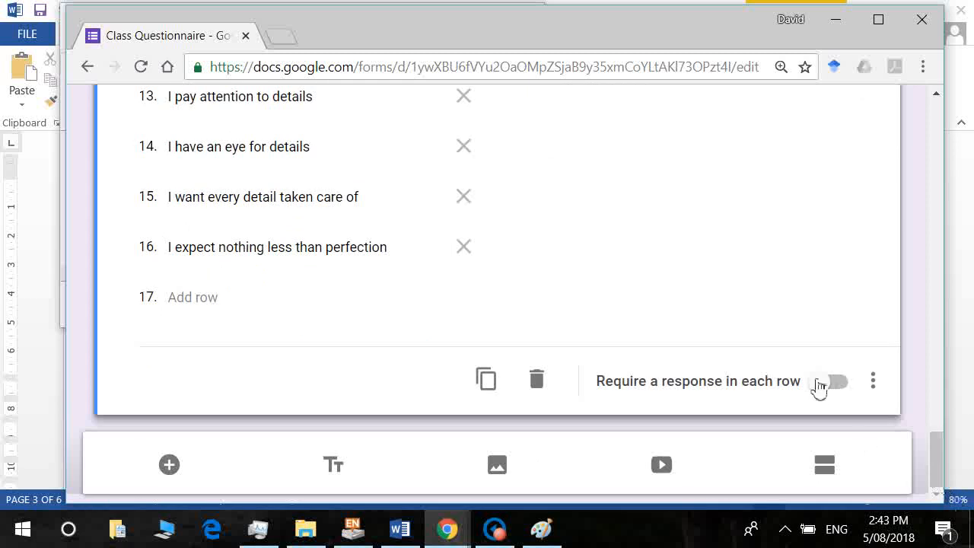
Turn on 'Require a response in each row' and add a third section after the grid.
left_click(823, 389)
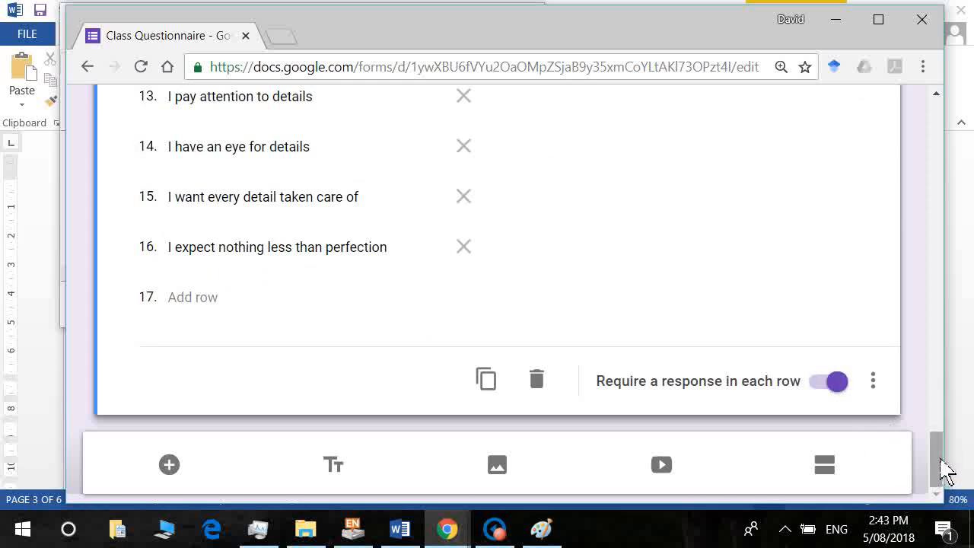
left_click_drag(941, 467, 945, 432)
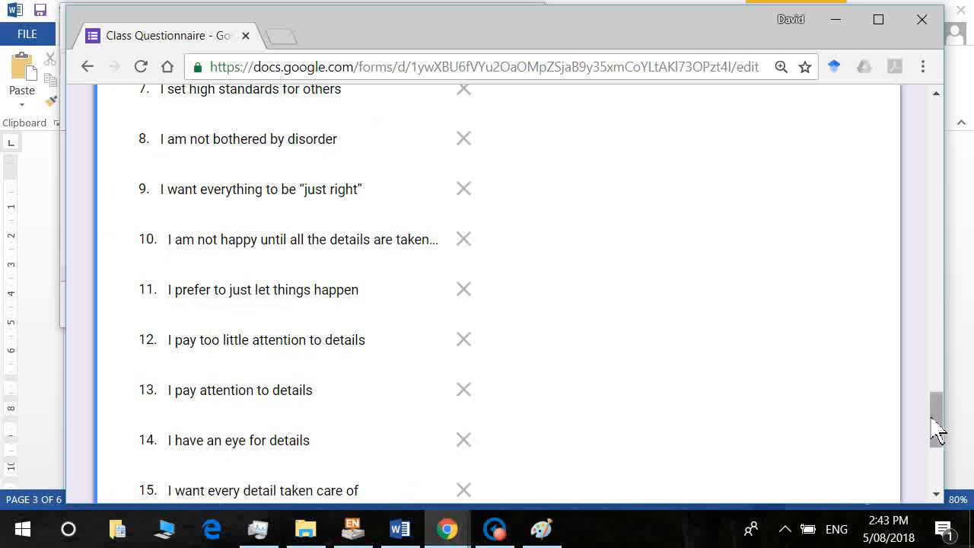
left_click_drag(941, 431, 960, 482)
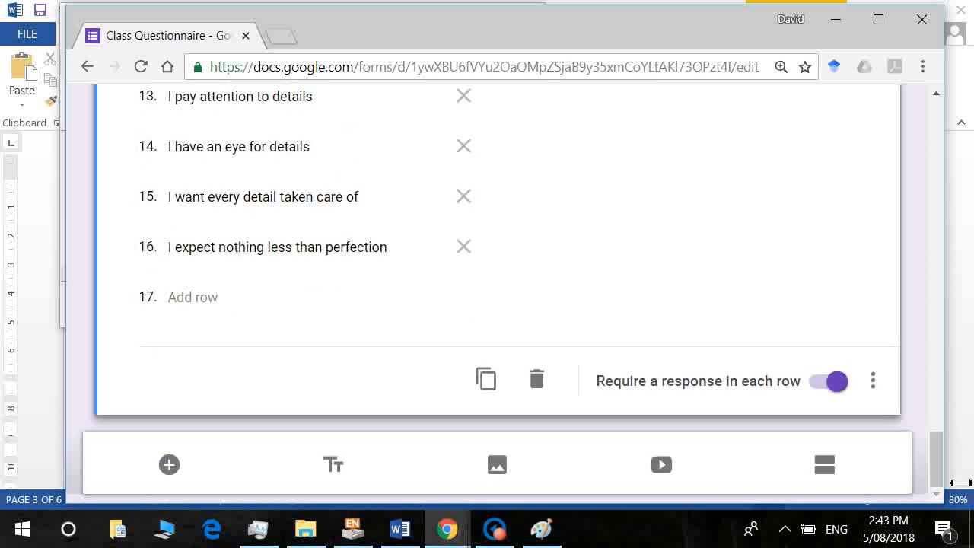
left_click(833, 468)
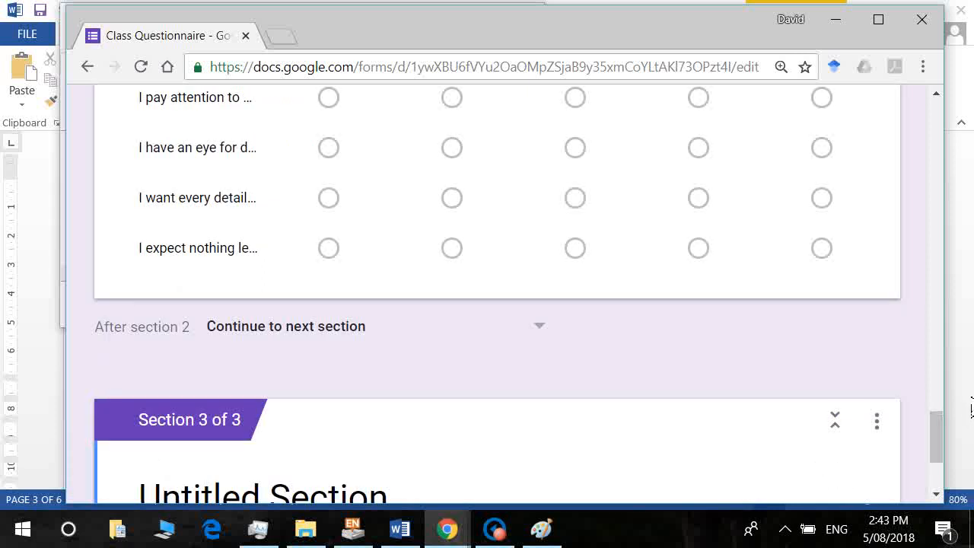
Check the next part of the Word survey, then title section 3 'Preference for tidiness'.
left_click_drag(938, 445, 940, 463)
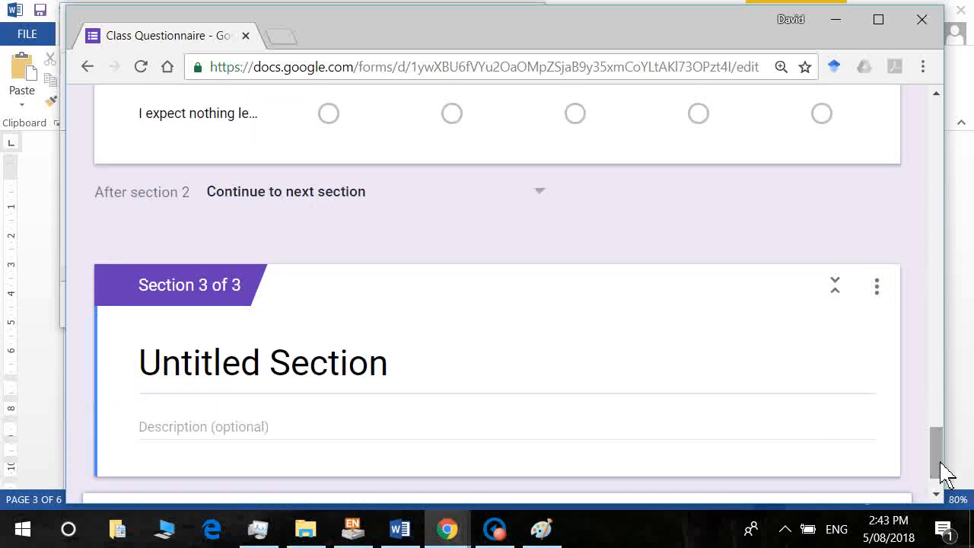
left_click(403, 530)
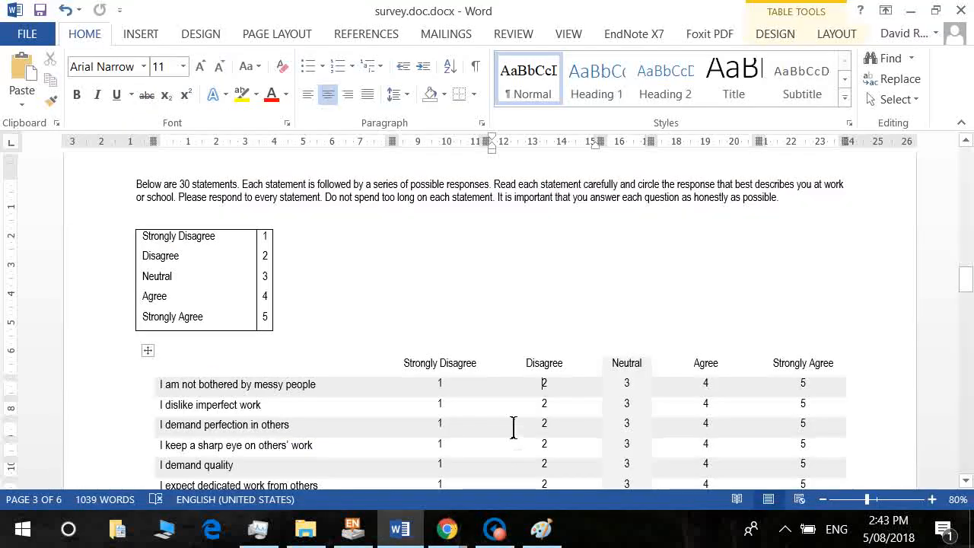
scroll(513, 428, "down", 15)
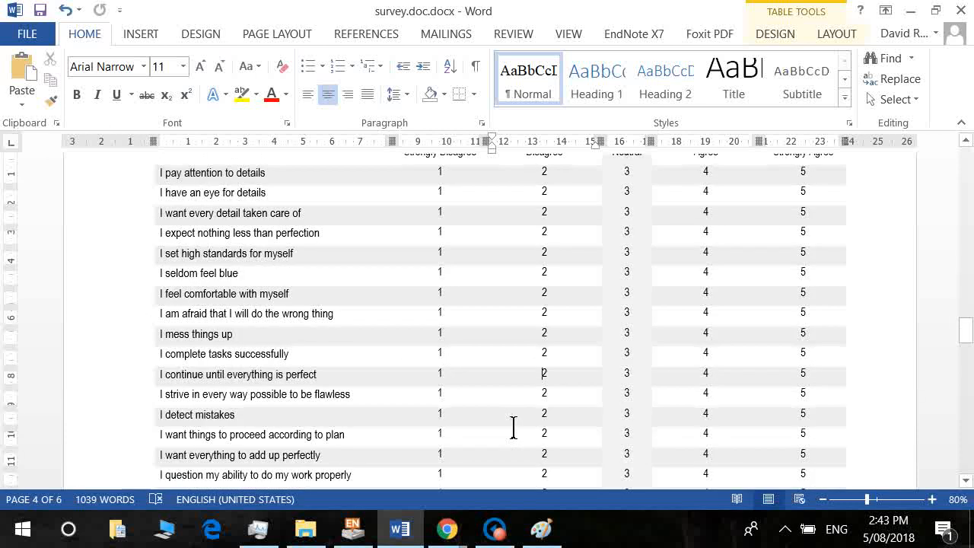
scroll(514, 428, "down", 5)
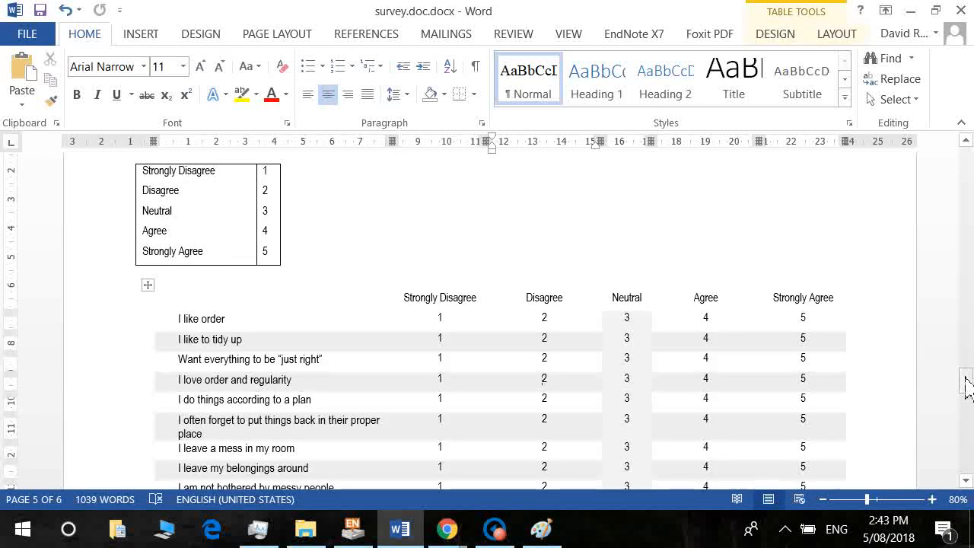
left_click_drag(967, 388, 967, 378)
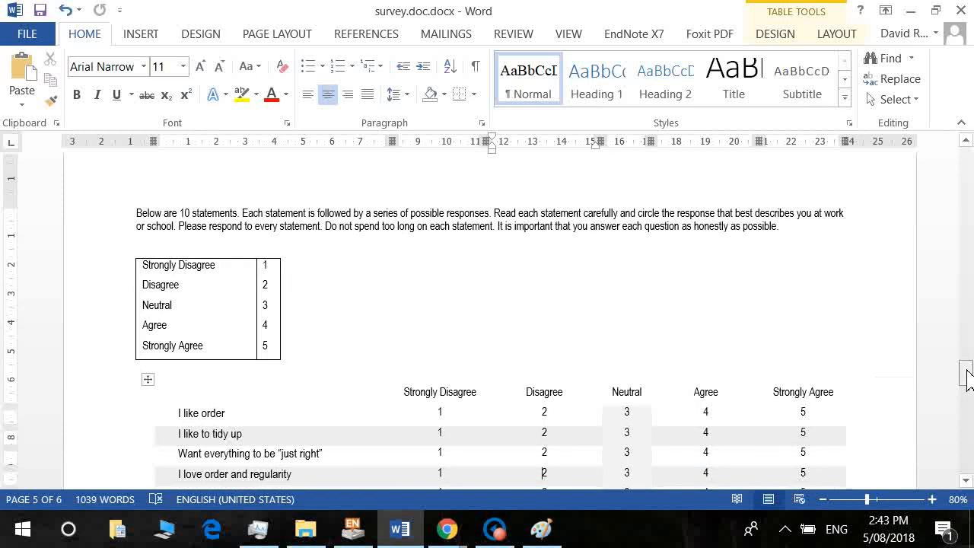
key("alt")
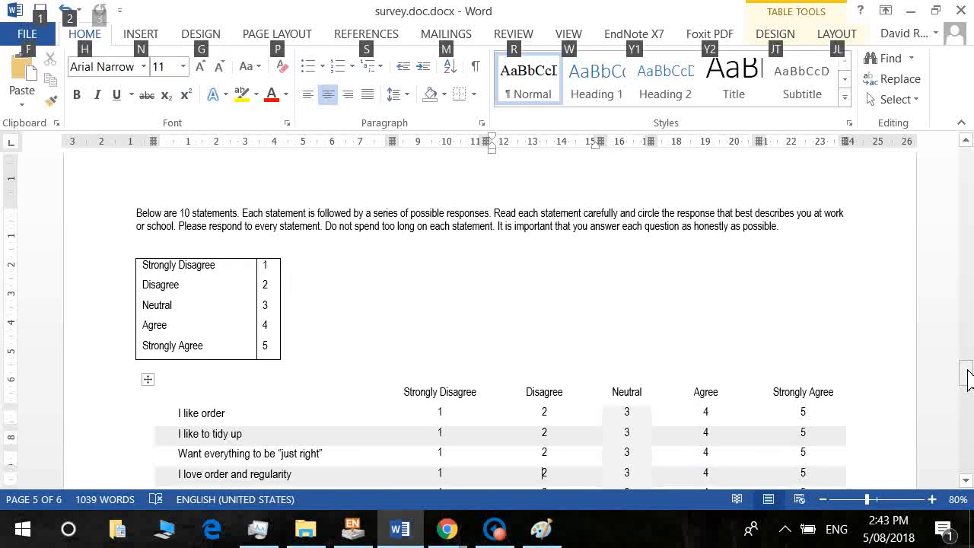
key("alt+Tab")
left_click(321, 376)
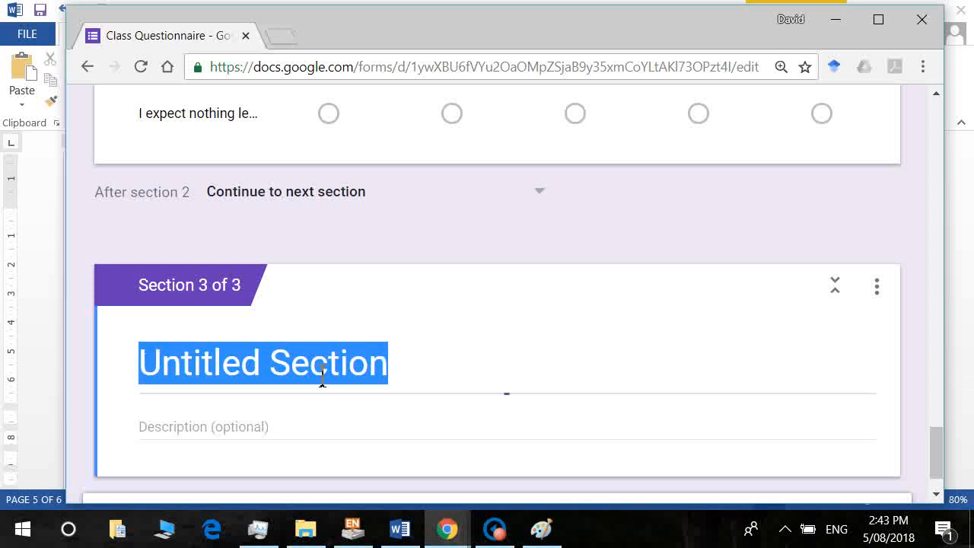
type("Preference ")
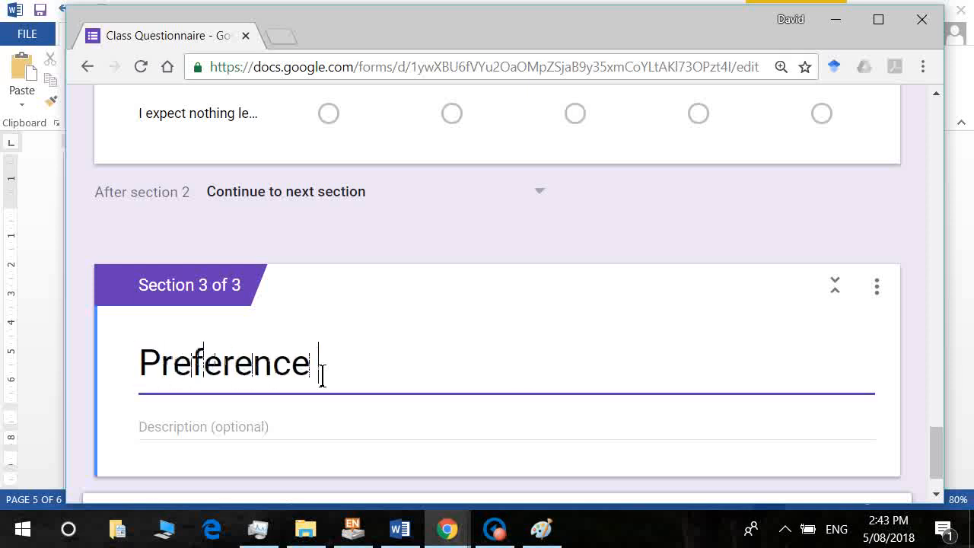
type("for tidiness")
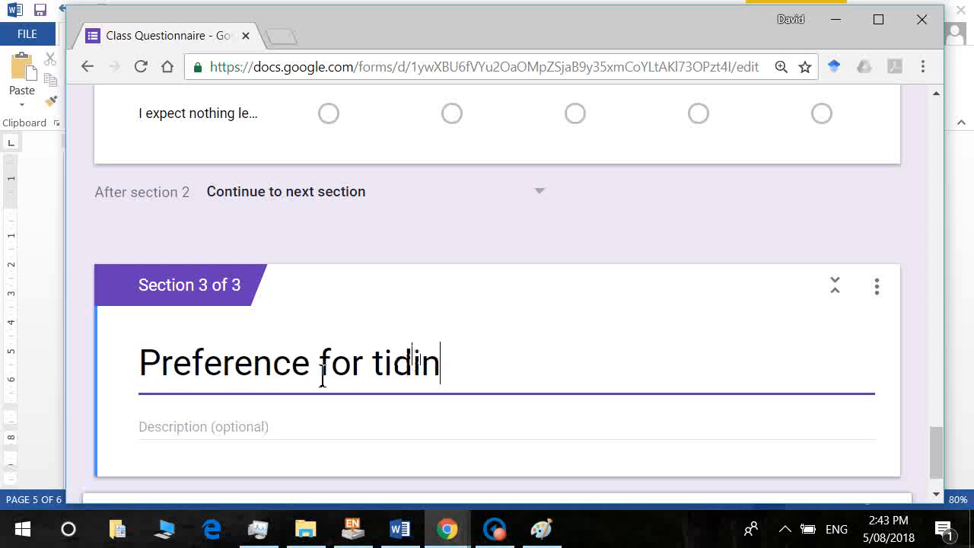
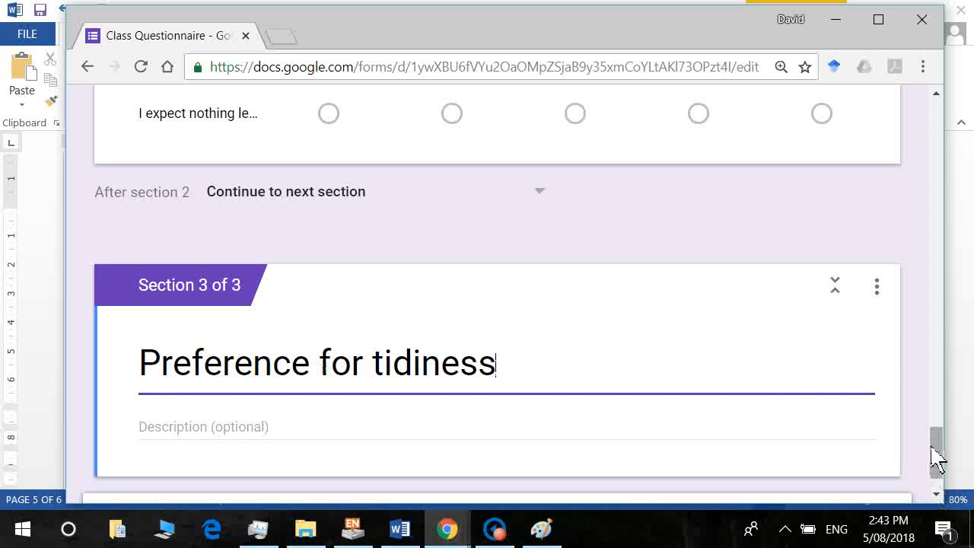
Add a new blank question beneath the 'Preference for tidiness' section title.
scroll(935, 456, "down", 1)
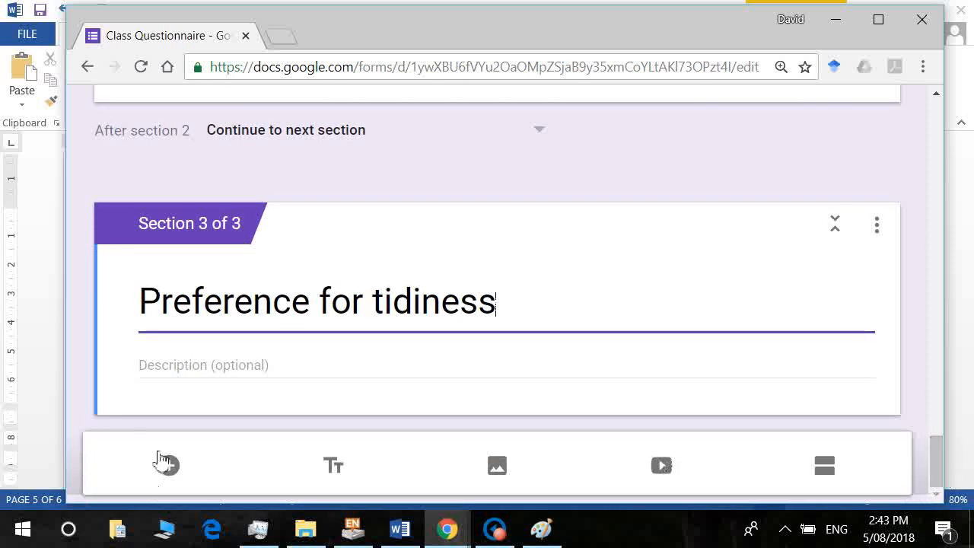
left_click(173, 468)
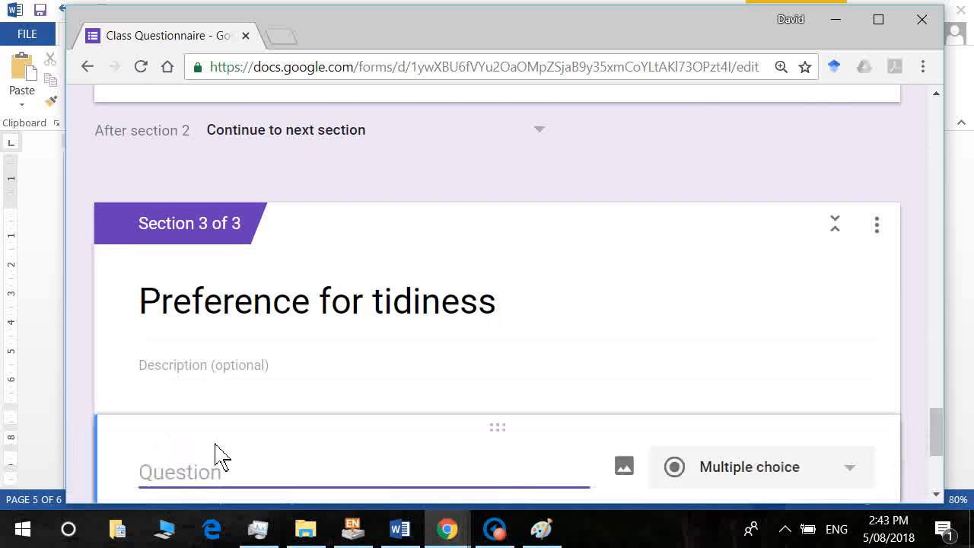
Paste the Word survey's intro paragraph in as the question text.
key("alt+Tab")
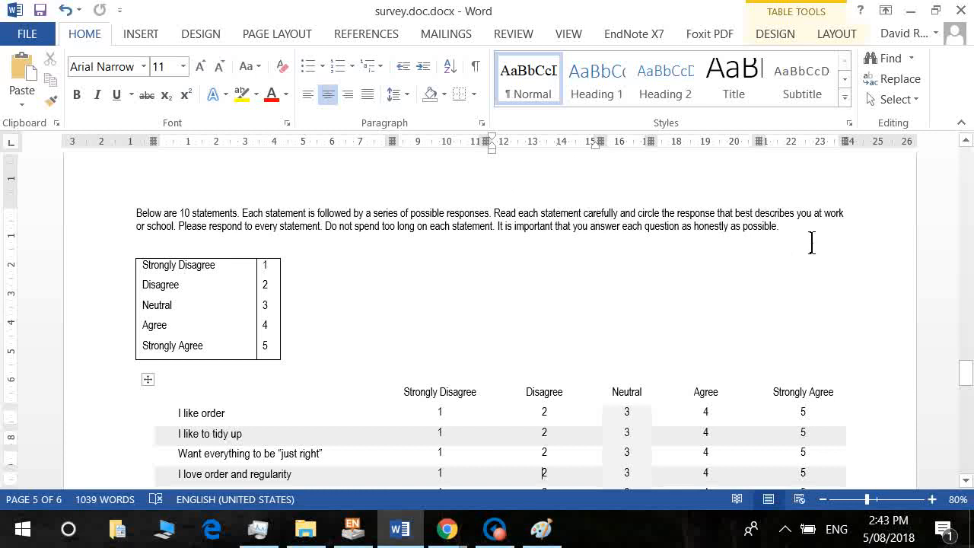
left_click_drag(809, 242, 139, 222)
key("ctrl+c")
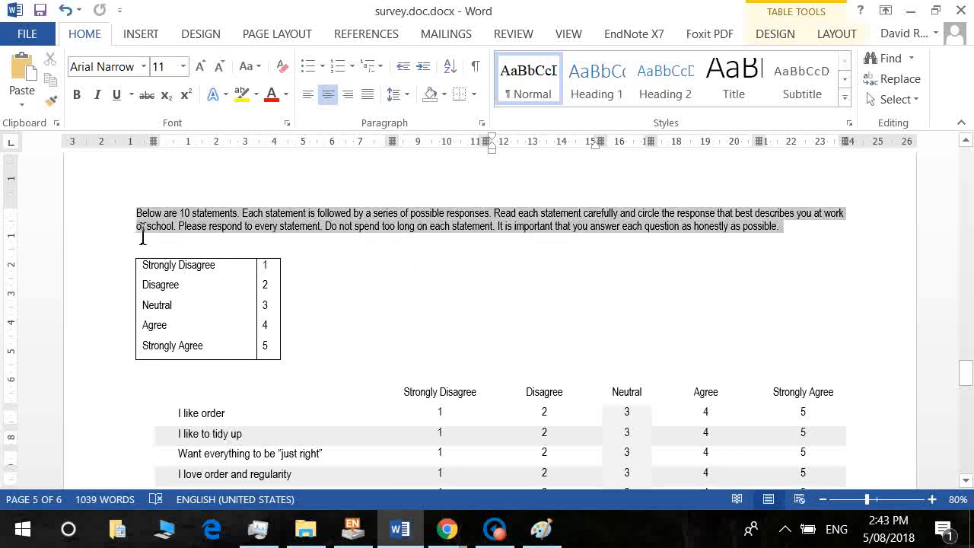
key("alt+Tab")
key("ctrl+v")
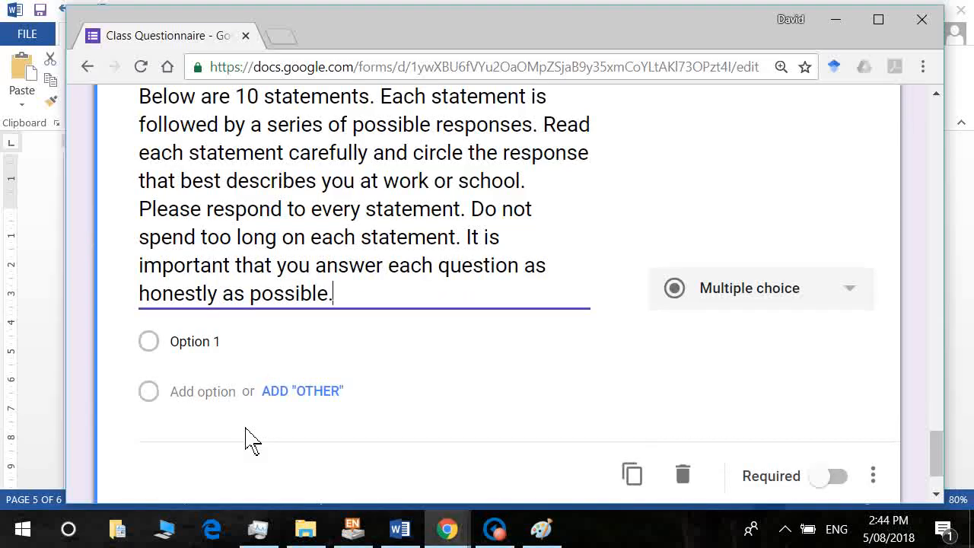
Change the question type to Multiple choice grid.
left_click(855, 302)
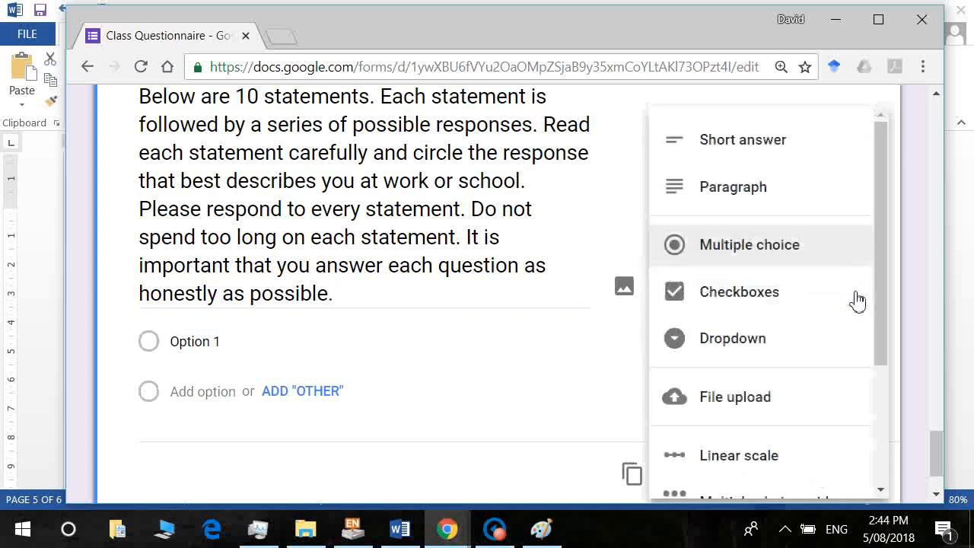
left_click_drag(887, 330, 896, 413)
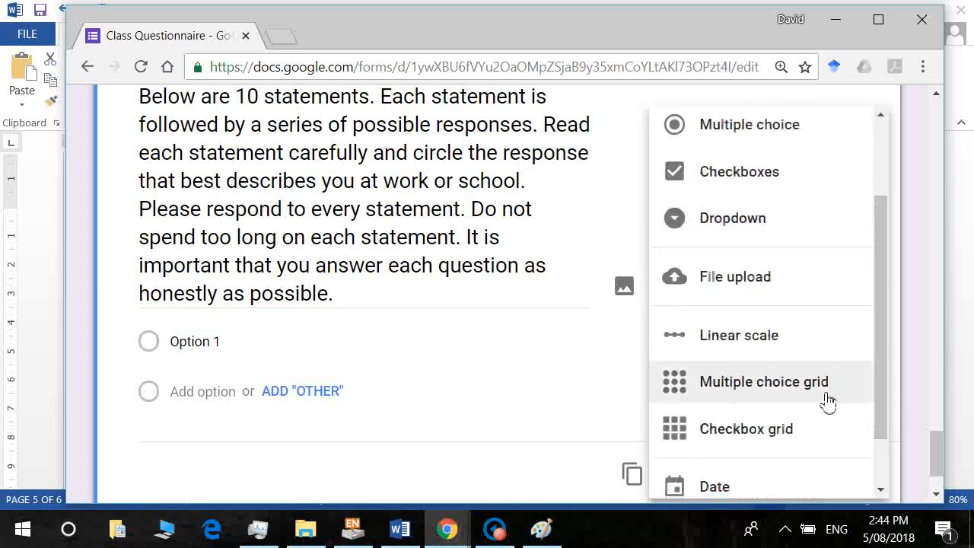
left_click(827, 401)
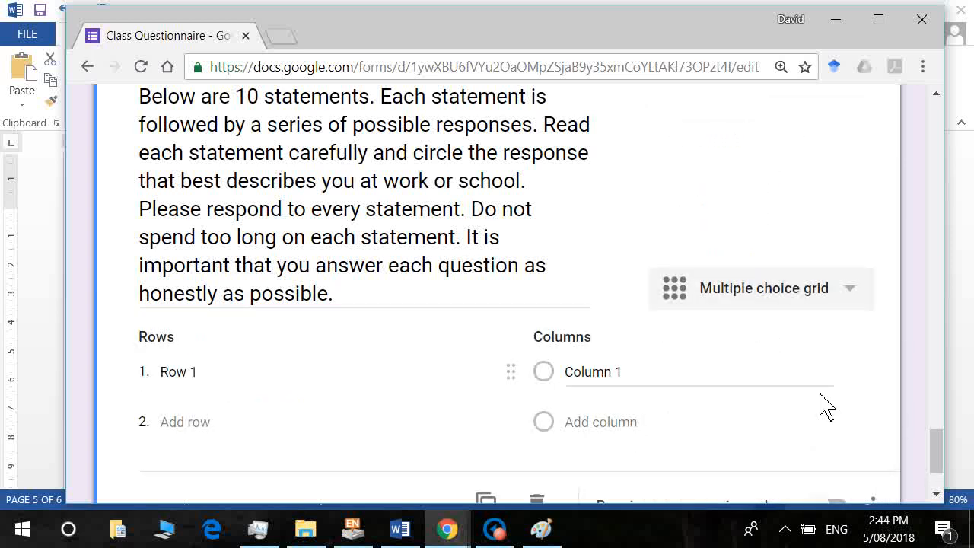
Label the first grid columns '1. Strongly Disagree', '2. Disagree' and '3.'.
left_click(578, 384)
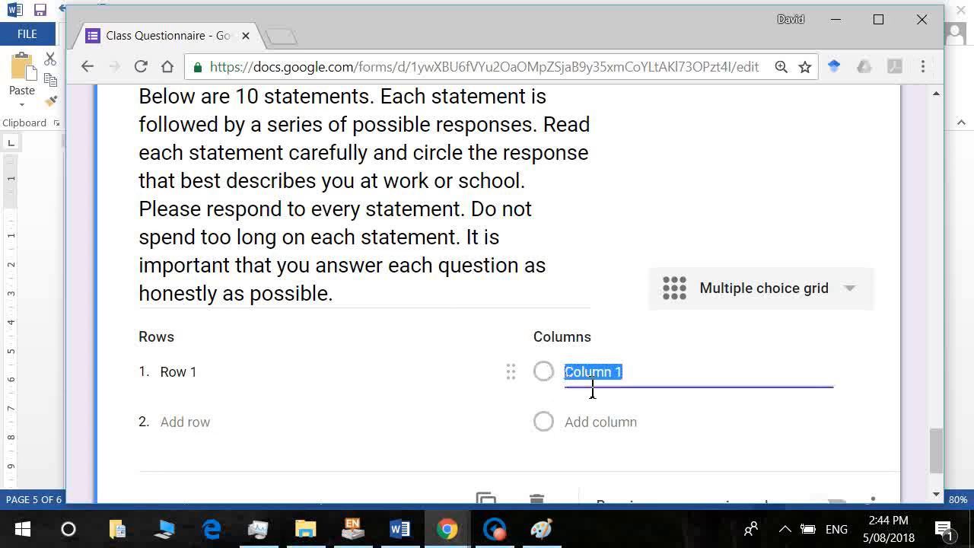
type("1. Strongly Disagre")
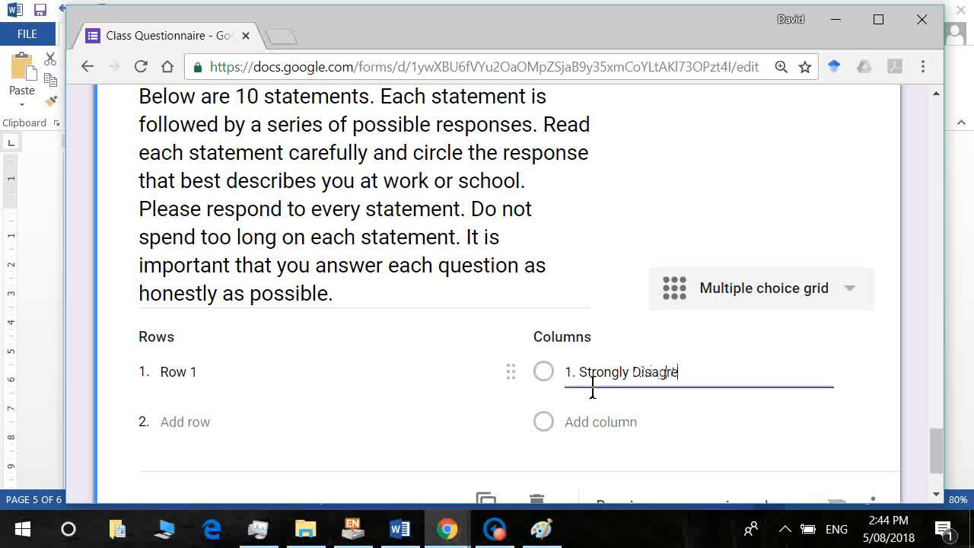
type("e")
key("Return")
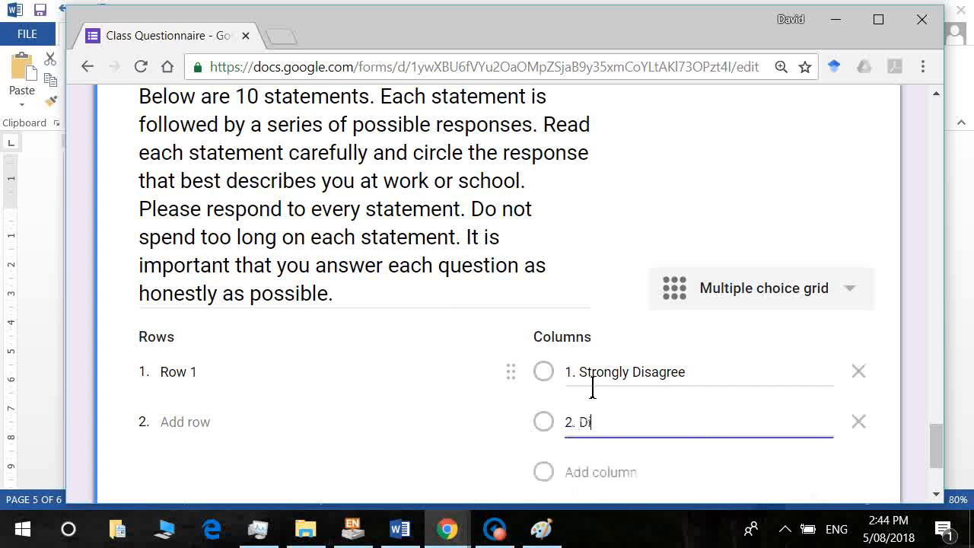
type("2. Disagree")
key("Tab")
key("Tab")
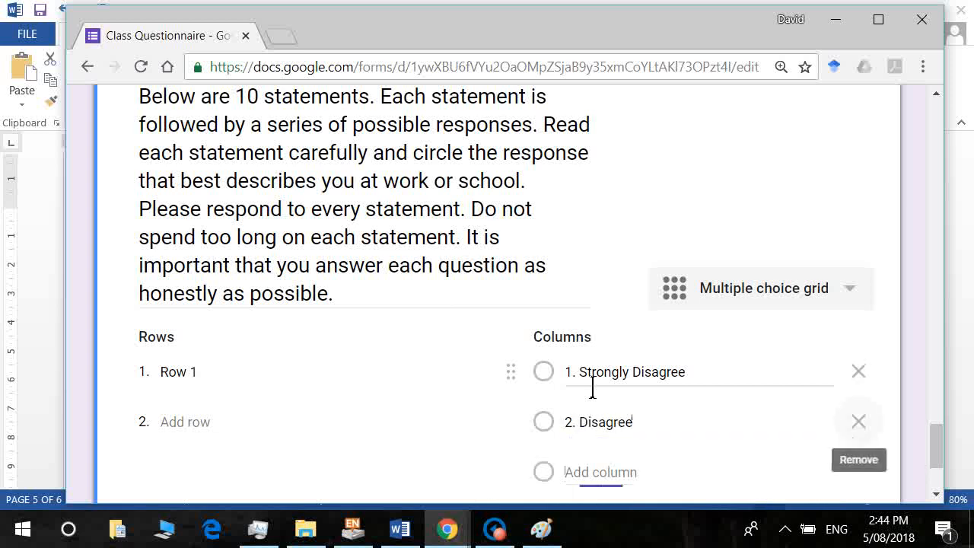
type("3. Neutral")
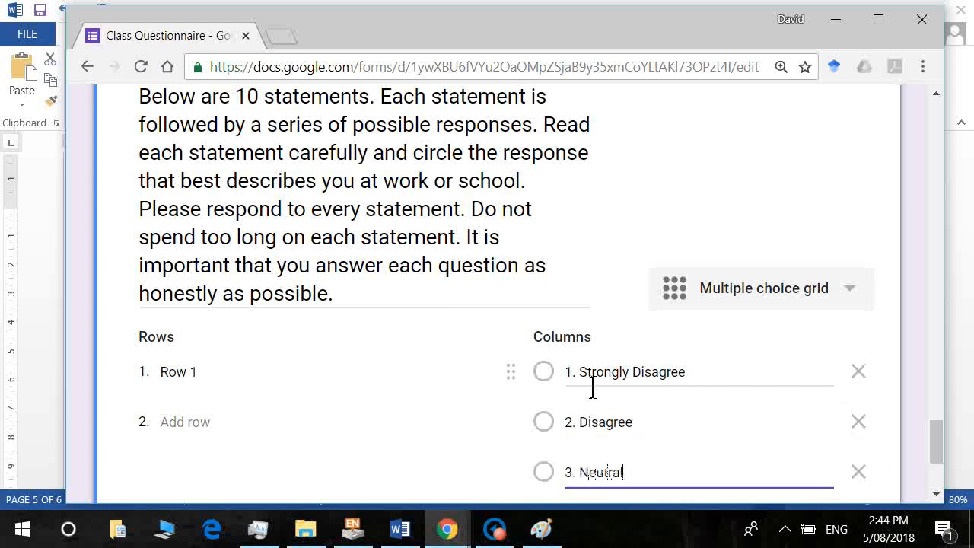
key("Tab")
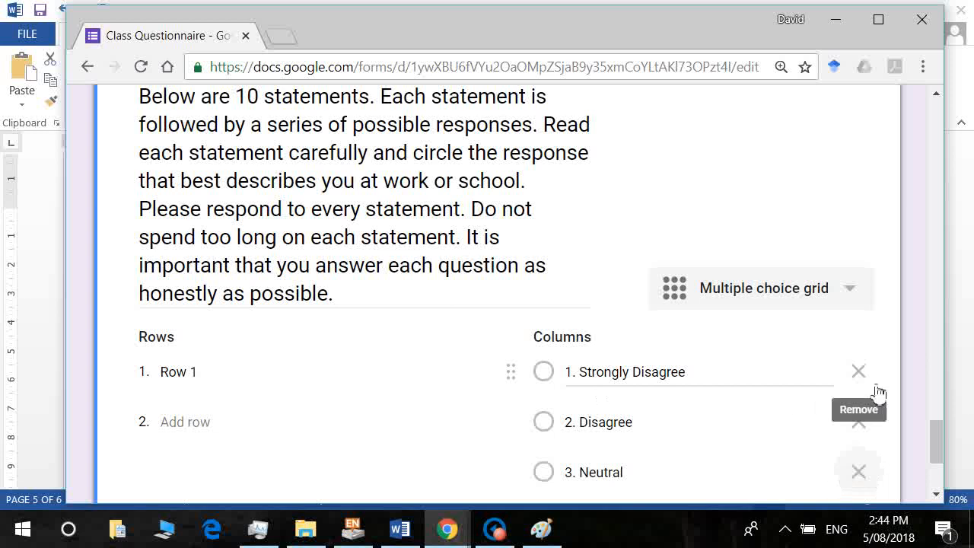
Add columns '4. Agree' and '5. Strongly Agree', then bring up the Word survey.
left_click_drag(936, 445, 941, 474)
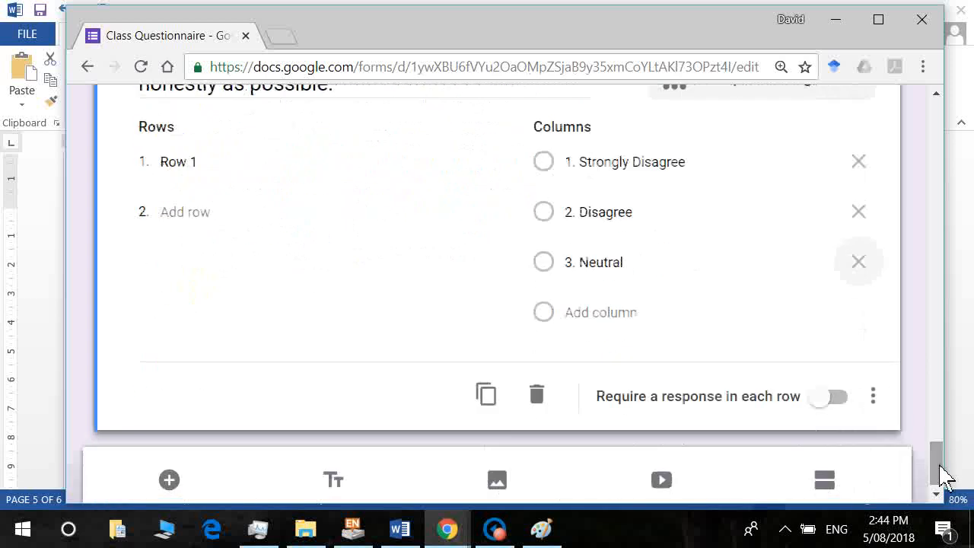
left_click(587, 330)
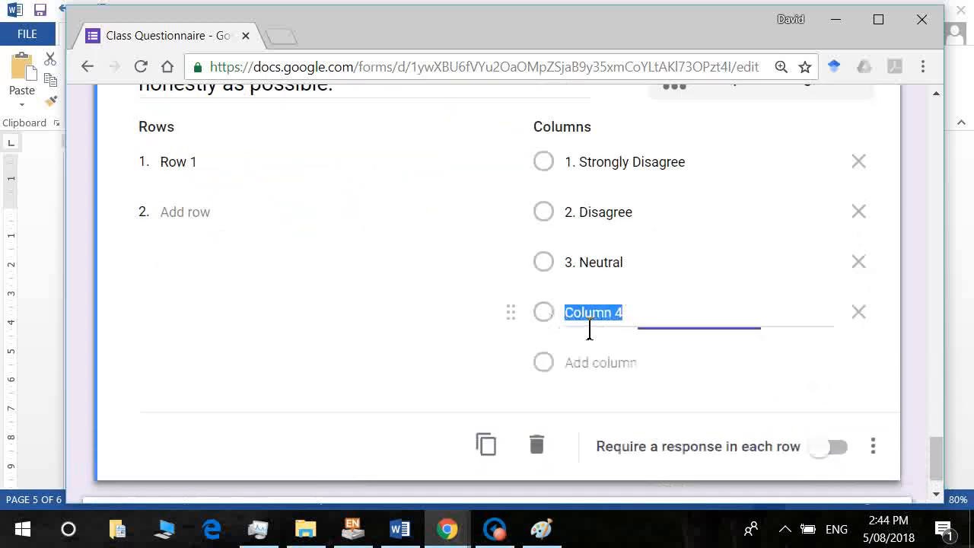
type("4.")
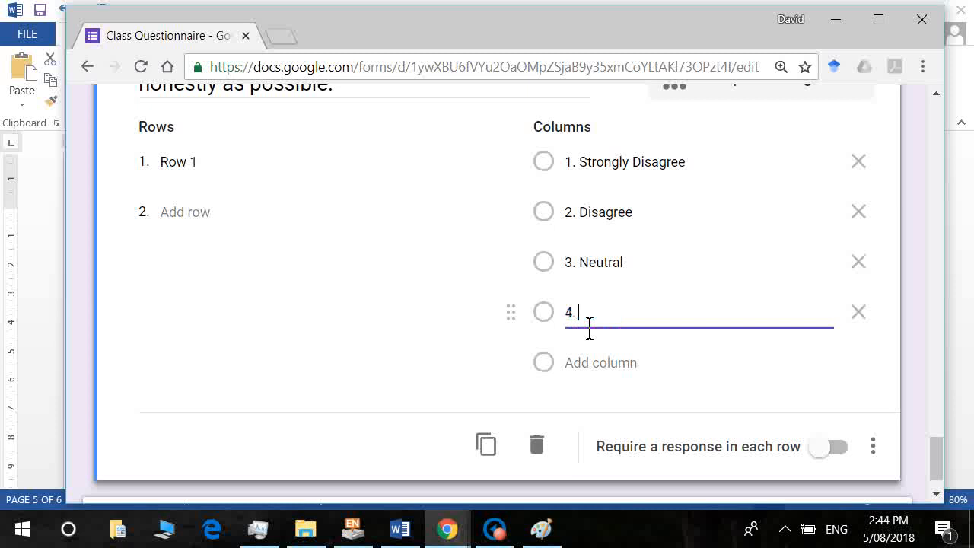
type(" Agree")
left_click(591, 369)
type("5. Strong")
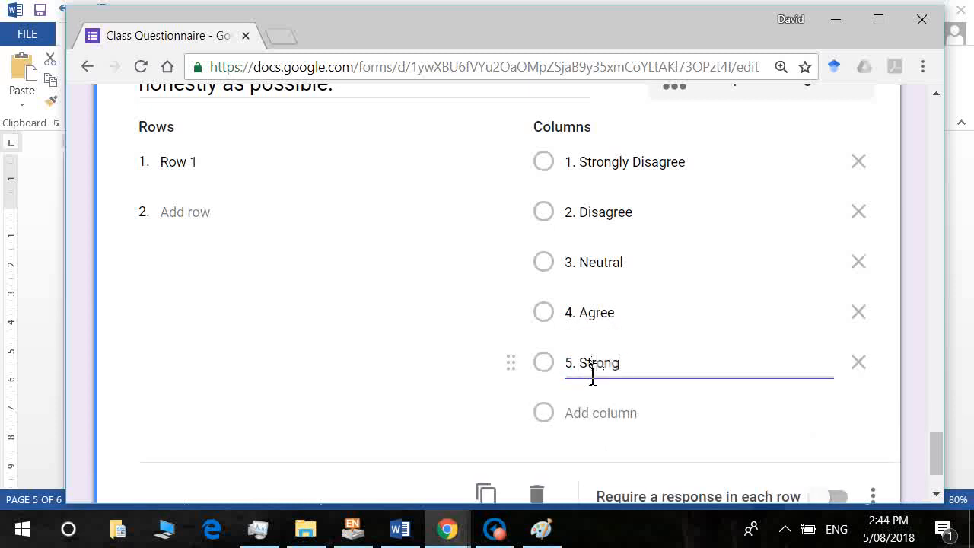
type("ly Agree")
left_click(400, 527)
Paste 'I like order' and 'I like to tidy up' from Word as grid rows 1 and 2.
left_click(228, 418)
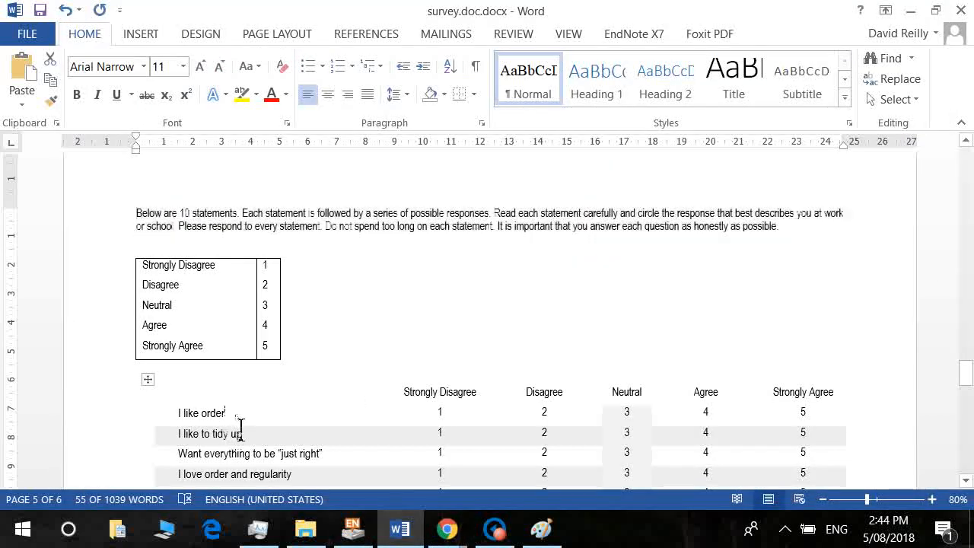
key("shift+Home")
key("ctrl+c")
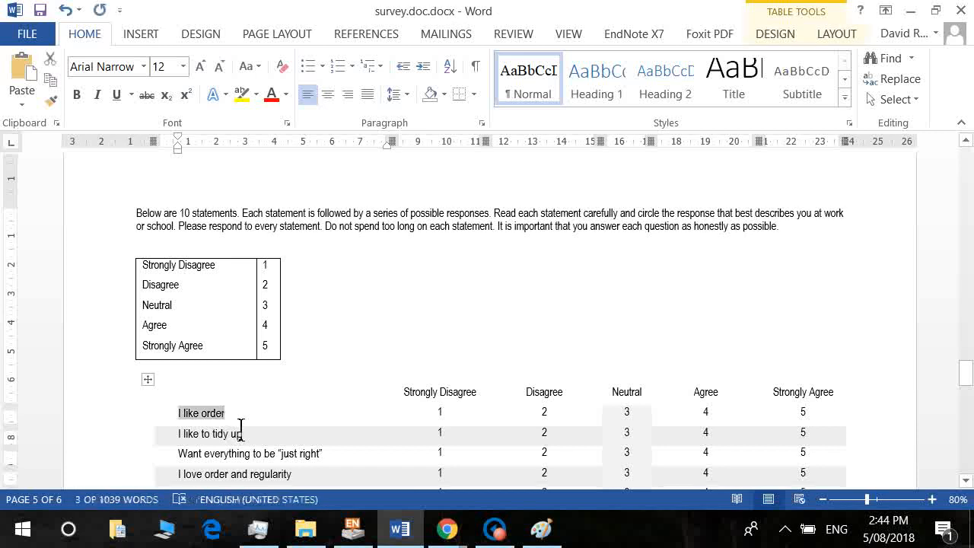
key("alt+Tab")
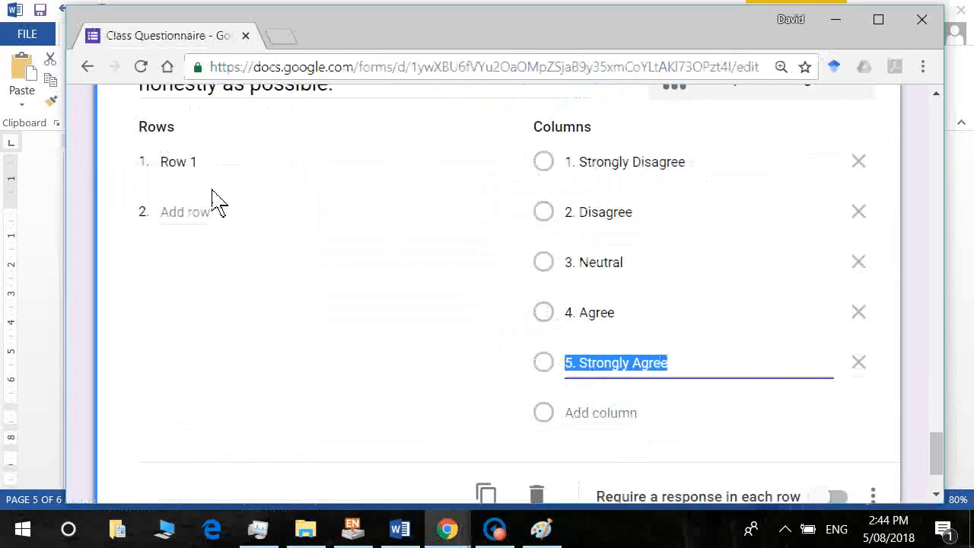
left_click(198, 177)
key("ctrl+v")
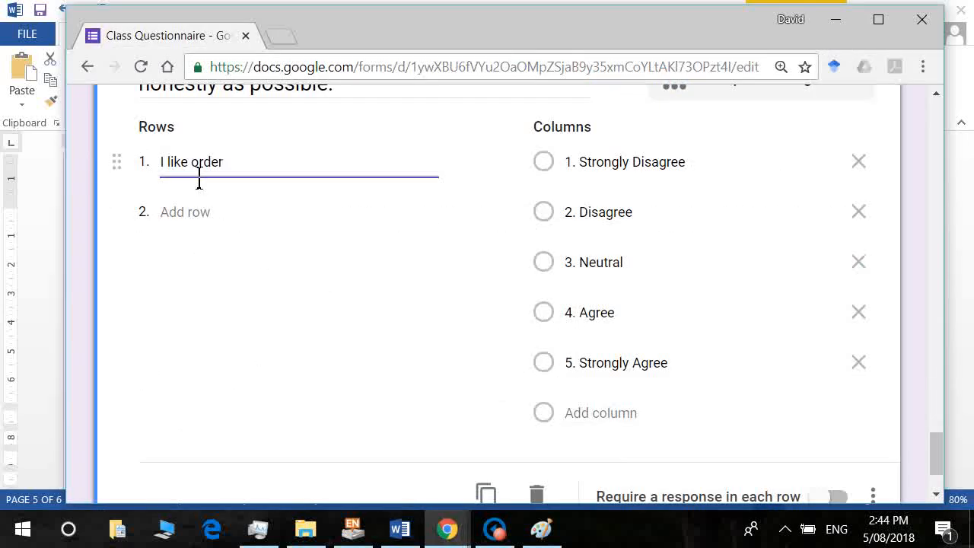
key("Tab")
key("alt+Tab")
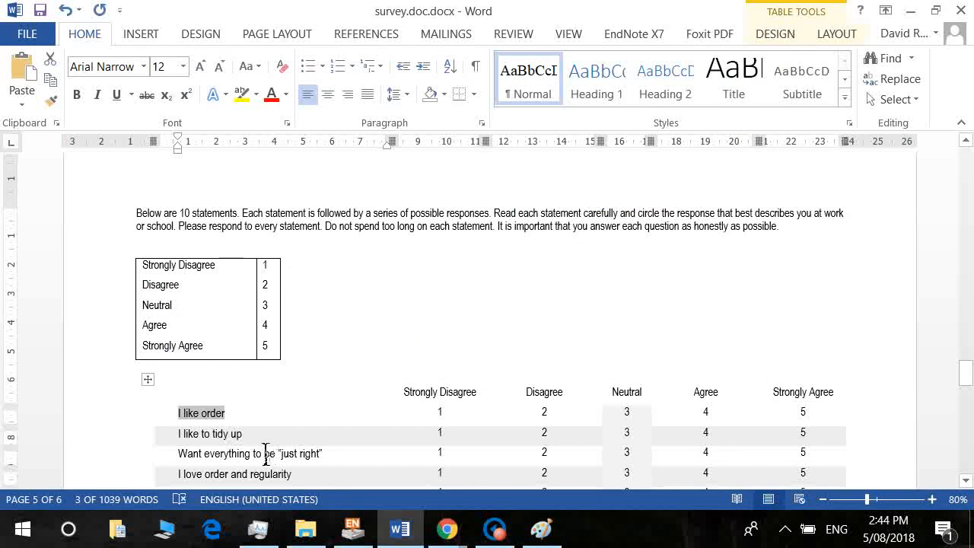
left_click_drag(243, 434, 178, 442)
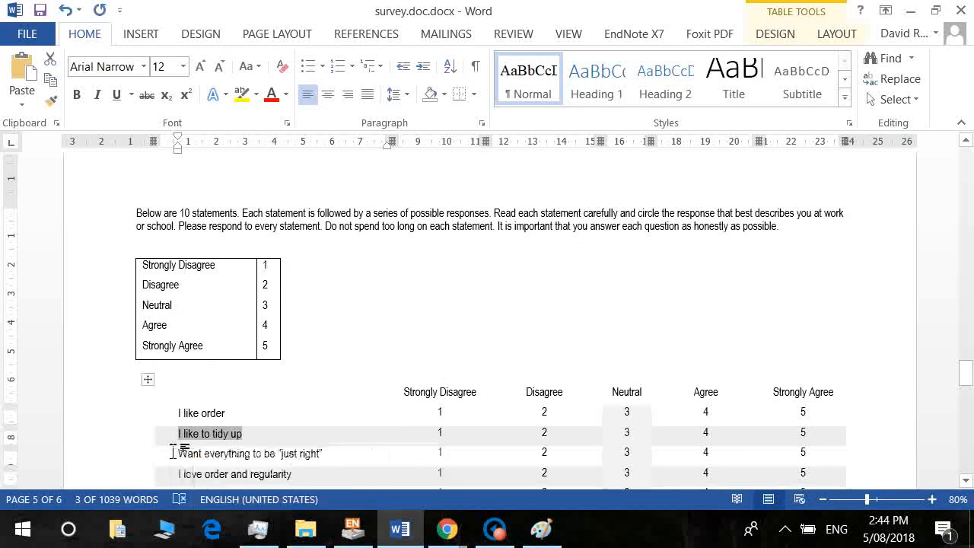
key("ctrl+c")
key("alt+Tab")
key("ctrl+v")
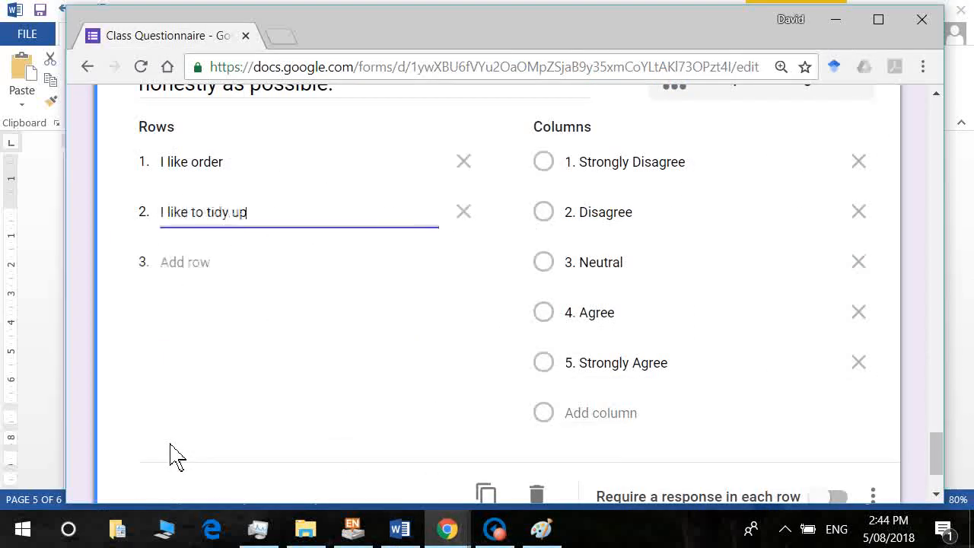
key("Tab")
Add rows 3 and 4: the 'everything just right' statement and 'I love order and regularity'.
key("alt+Tab")
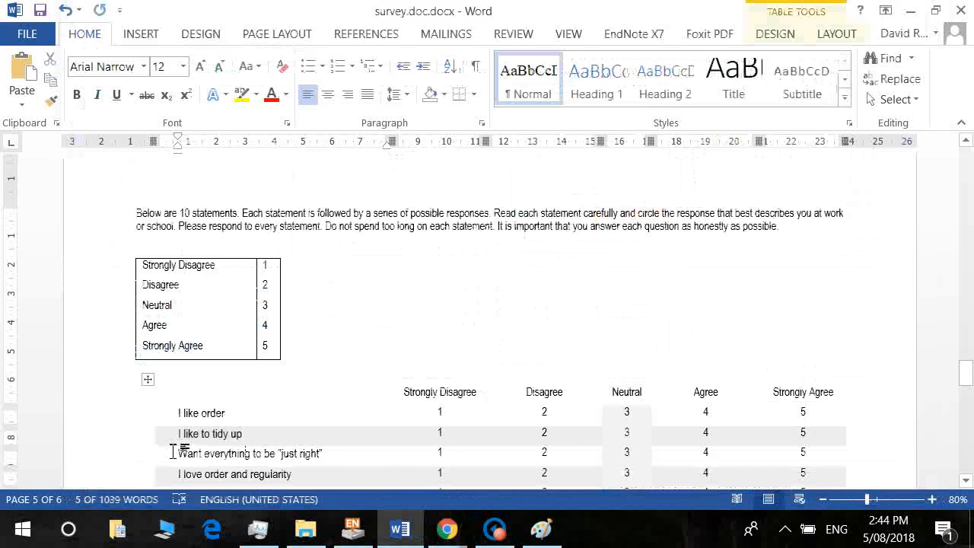
triple_click(173, 452)
key("ctrl+c")
key("alt+Tab")
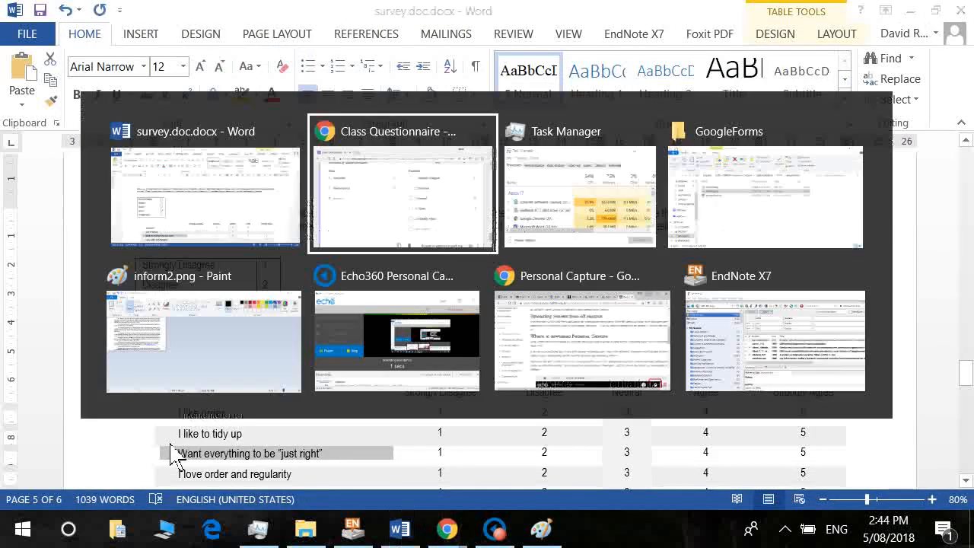
key("ctrl+v")
key("Tab")
key("Tab")
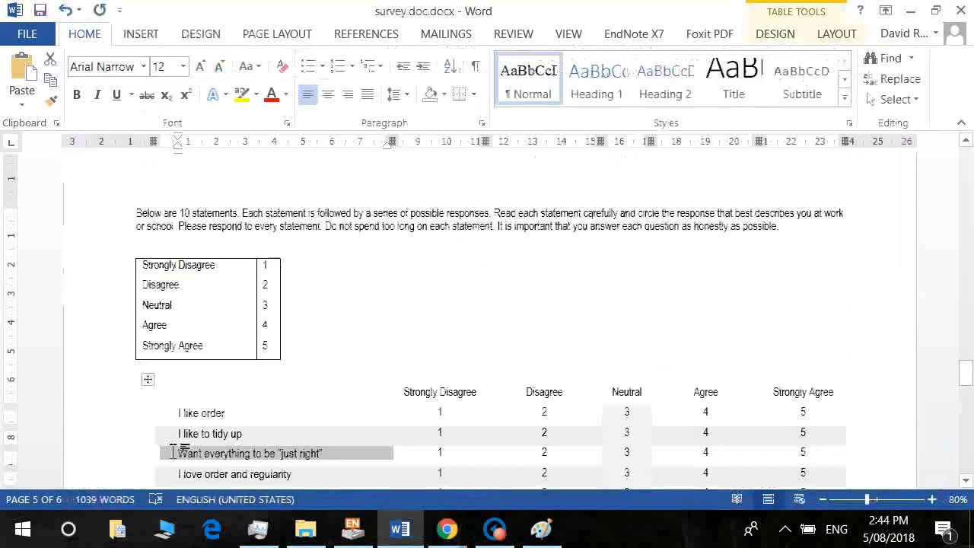
key("alt+Tab")
triple_click(173, 473)
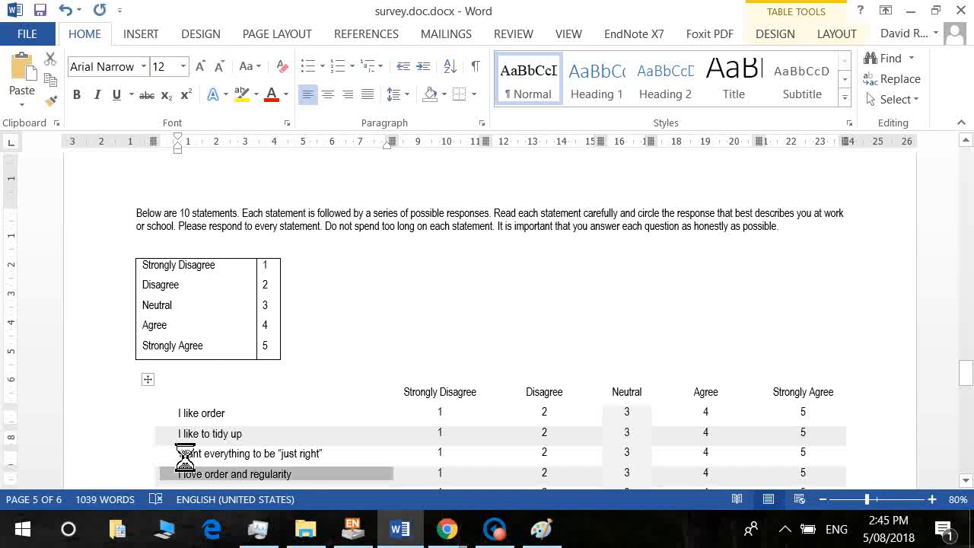
key("ctrl+c")
key("alt+Tab")
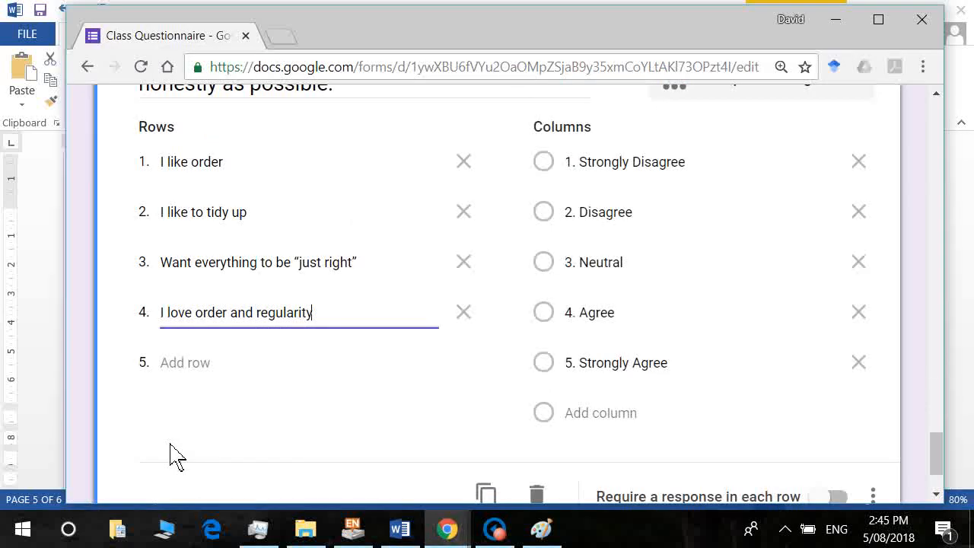
key("Tab")
key("Tab")
key("alt+Tab")
Add 'I do things according to a plan' as row 5.
scroll(184, 455, "down", 1)
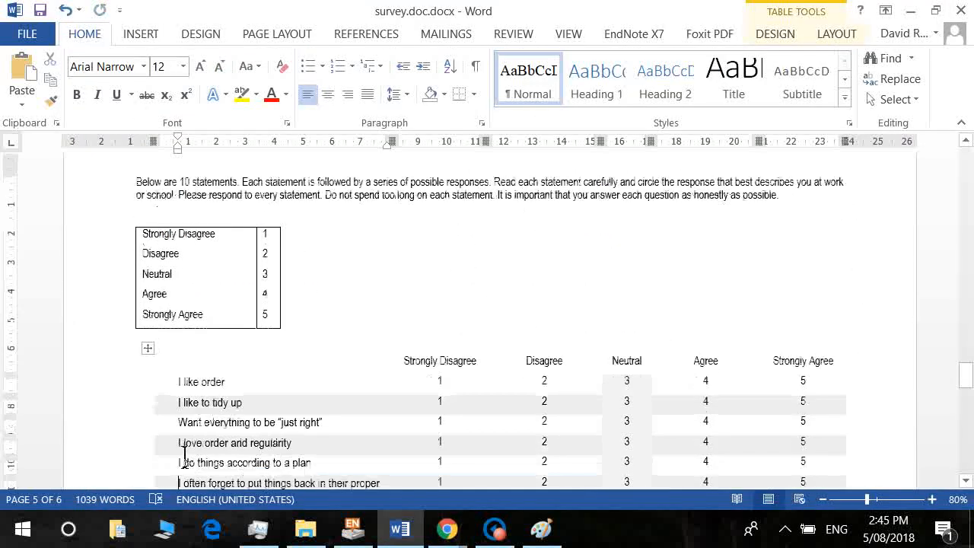
triple_click(184, 454)
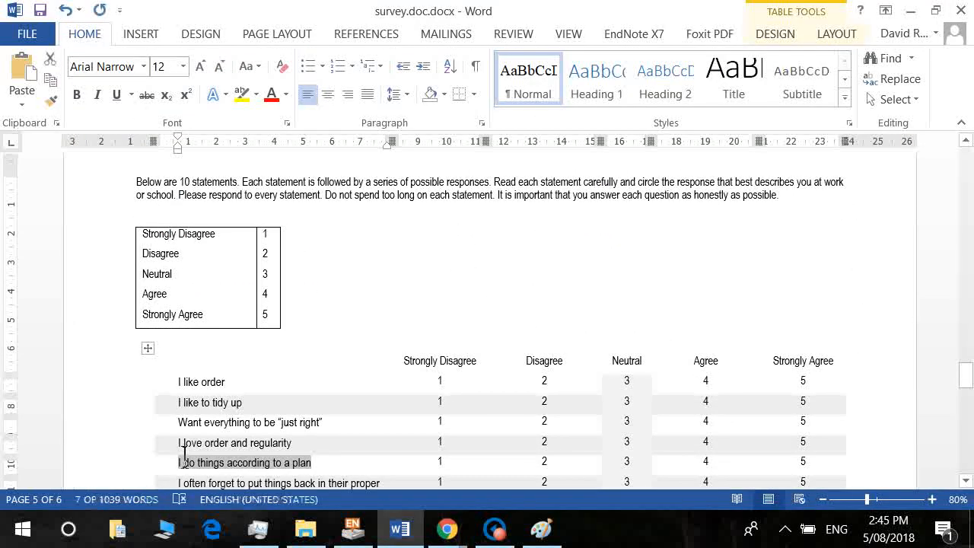
key("ctrl+c")
key("alt+Tab")
key("ctrl+v")
key("Tab")
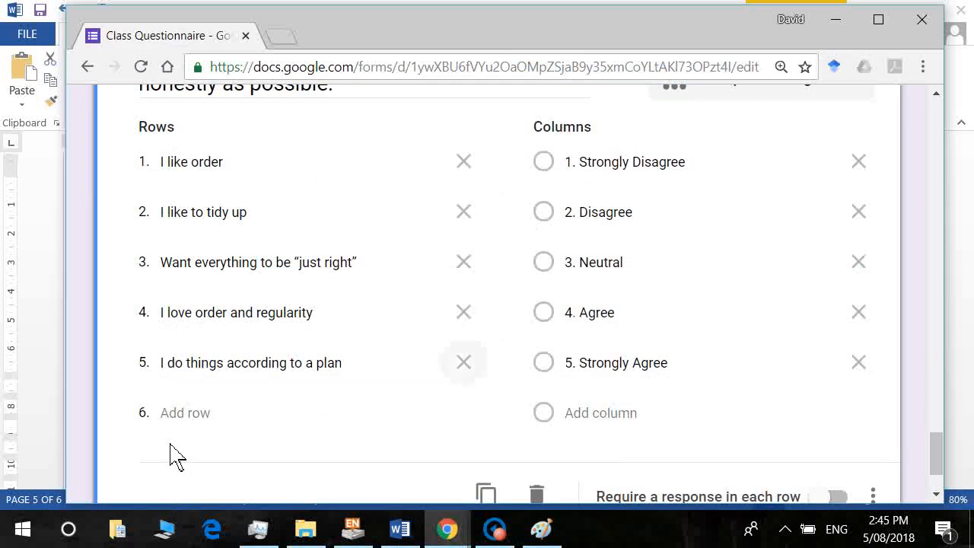
key("Tab")
Add the statement about putting things back as row 6.
key("alt+Tab")
left_click(184, 455)
key("Down")
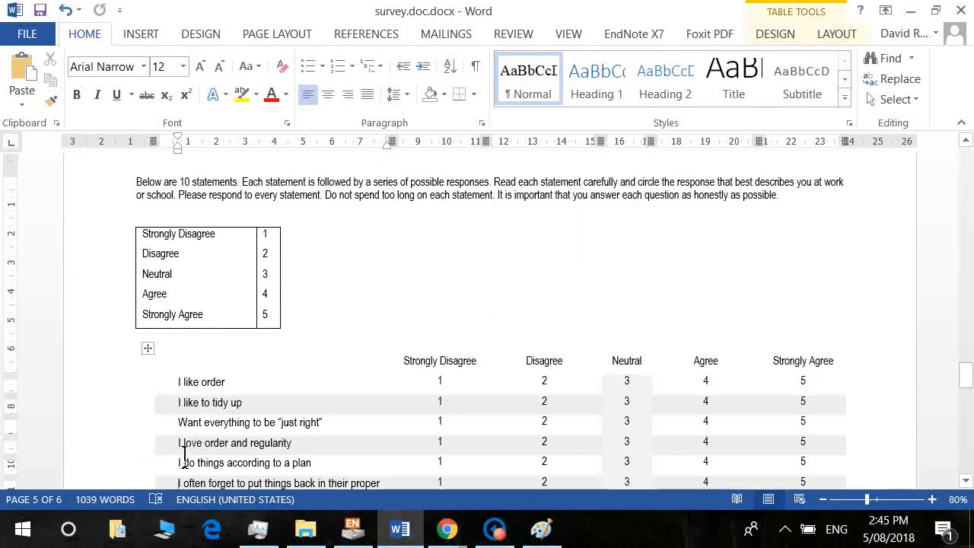
key("shift+End")
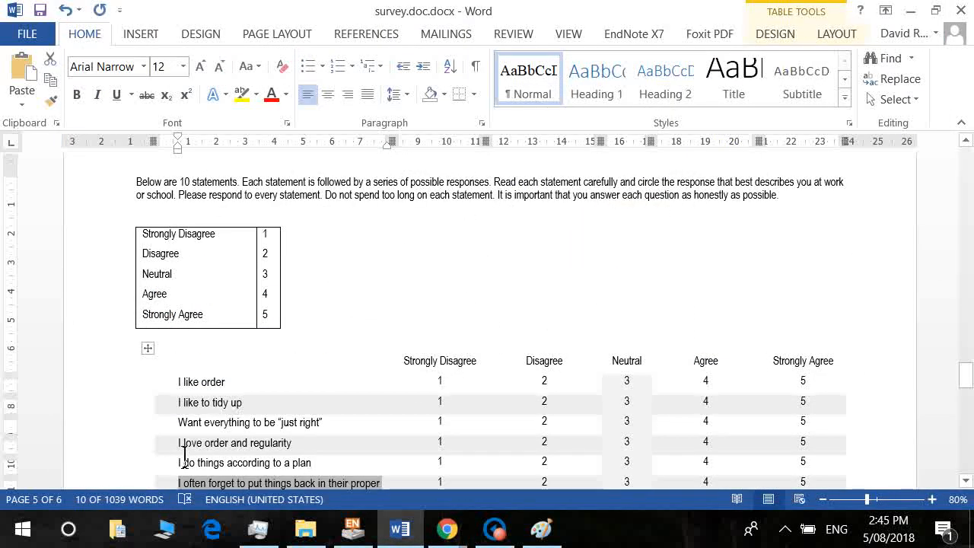
key("alt")
key("Tab")
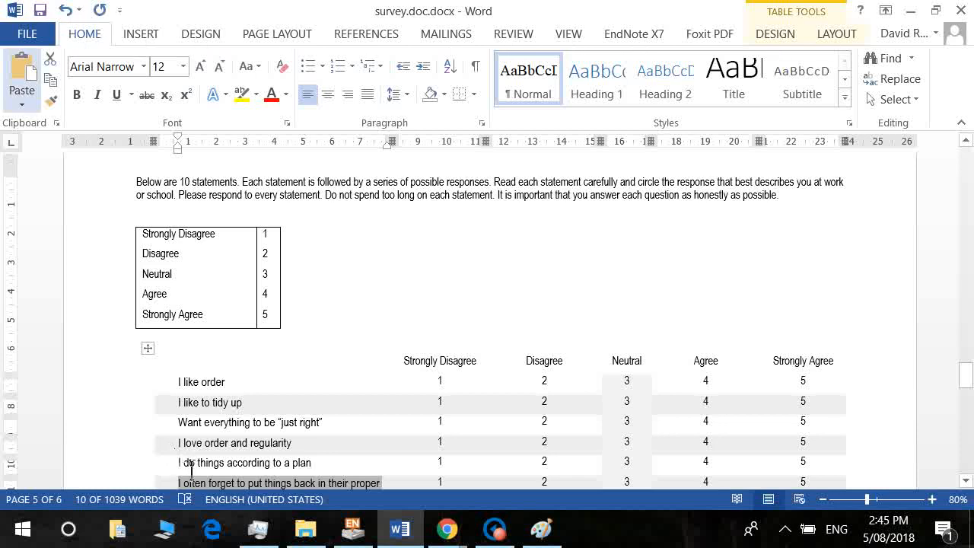
left_click(224, 482)
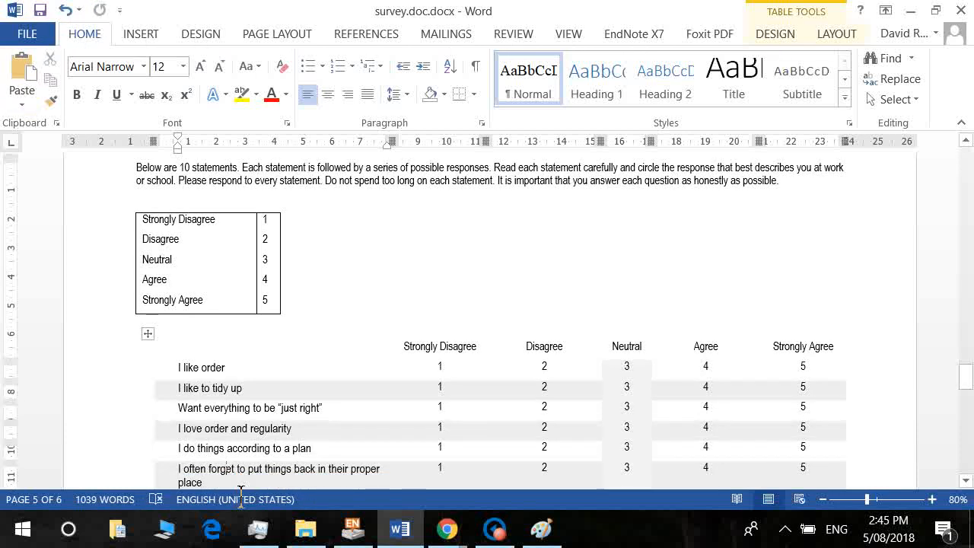
key("shift+Up")
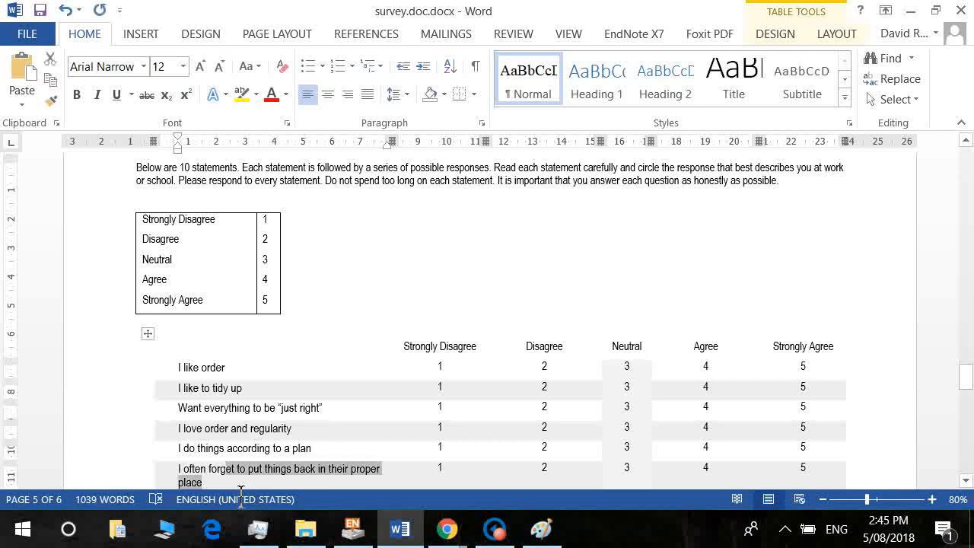
key("shift+Home")
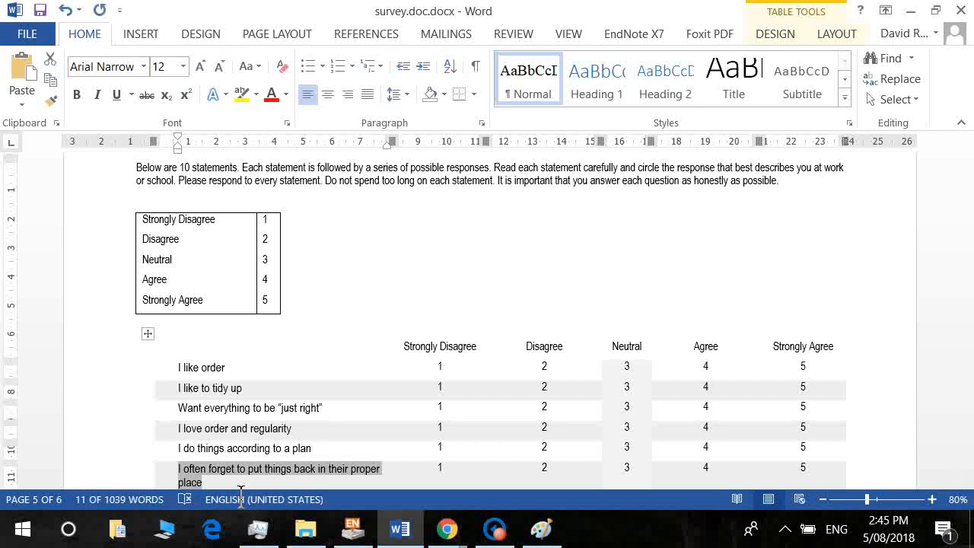
key("alt+Tab")
key("ctrl+v")
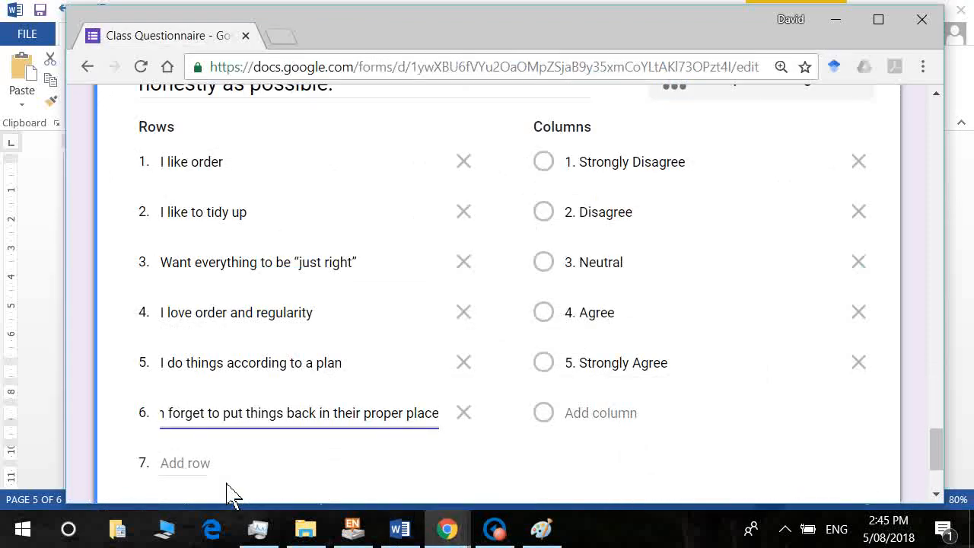
Add 'I leave a mess in my room' as row 7.
key("alt+Tab")
left_click(240, 490)
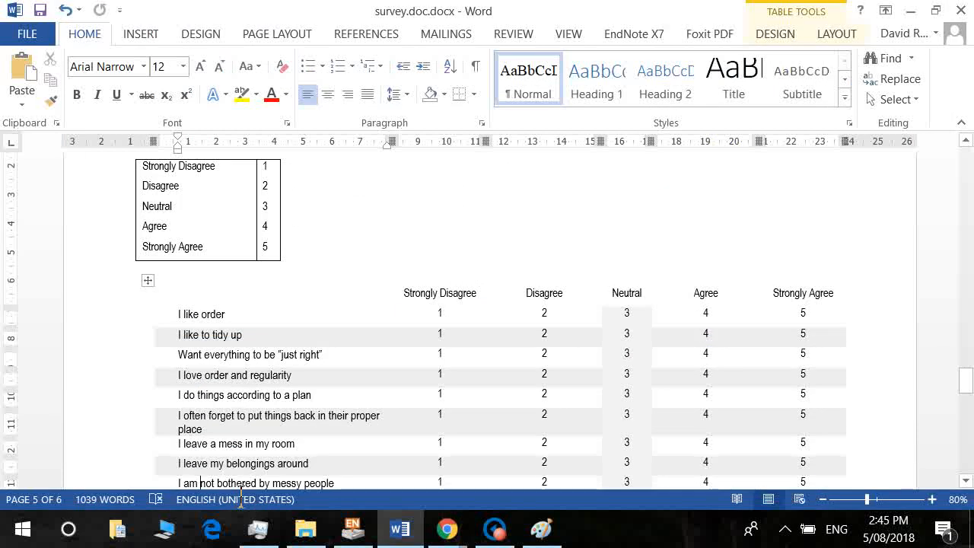
key("shift+End")
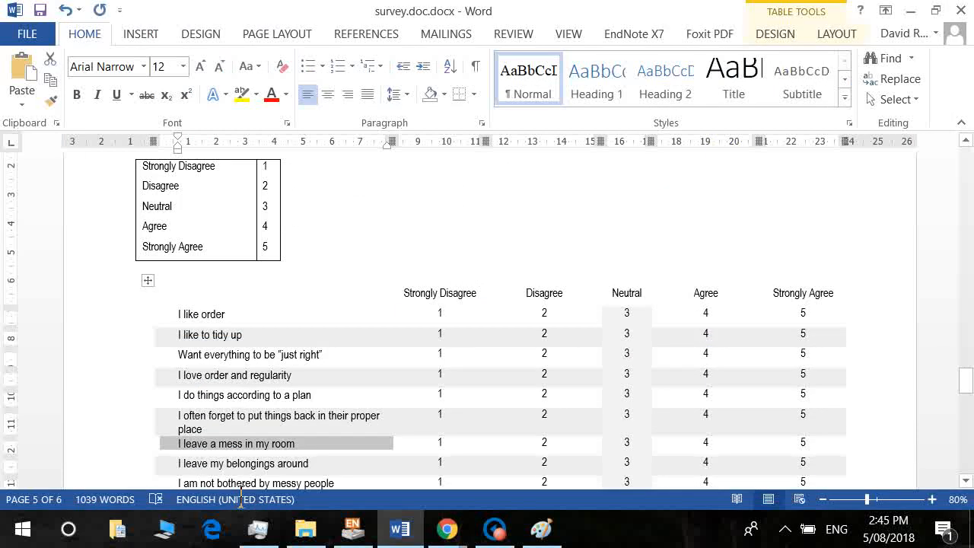
key("alt+Tab")
key("Tab")
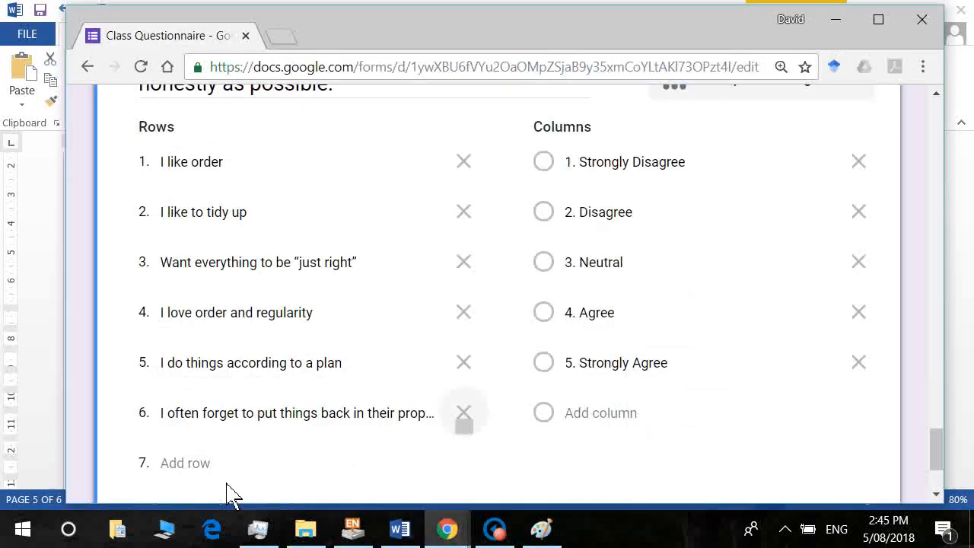
key("Tab")
key("ctrl+v")
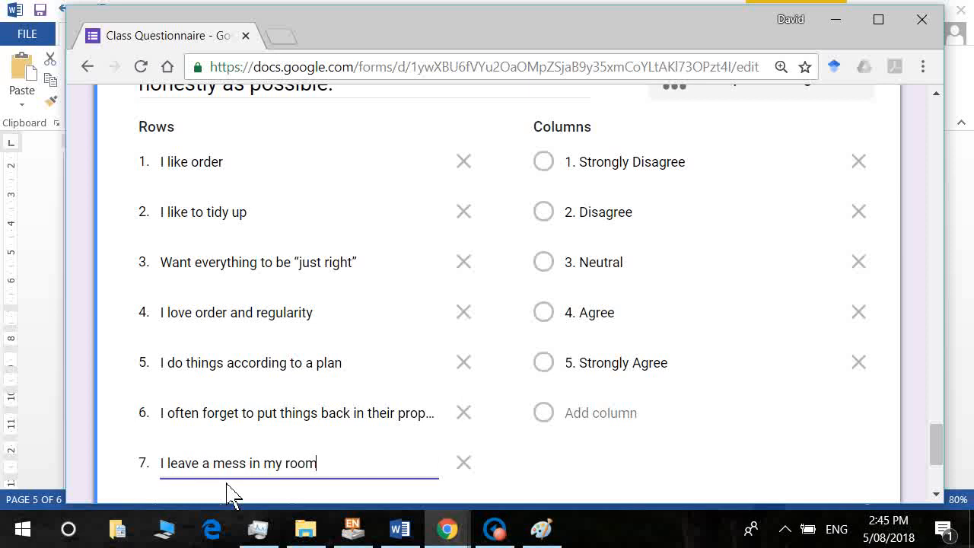
key("Tab")
scroll(229, 491, "down", 3)
key("Tab")
Add 'I leave my belongings around' as row 8.
key("alt+Tab")
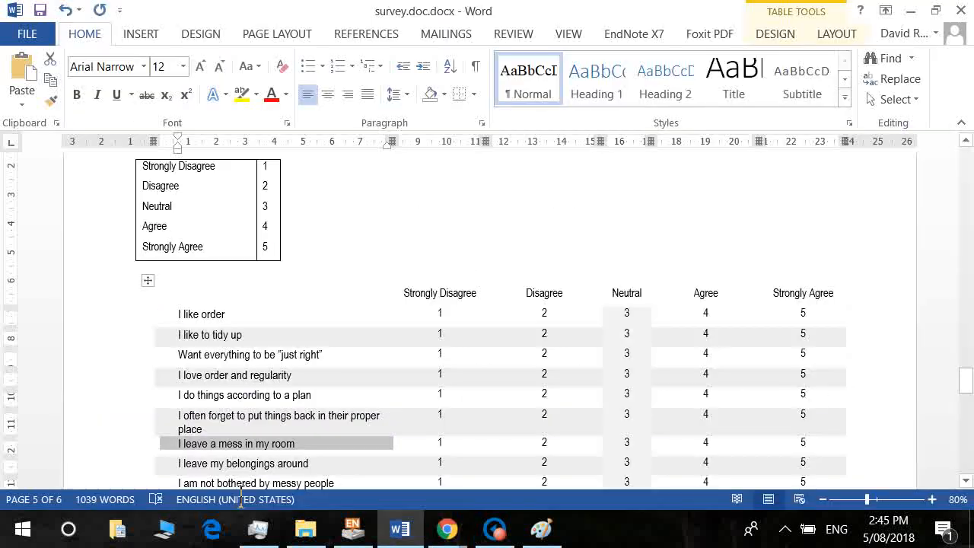
key("Down")
key("shift+End")
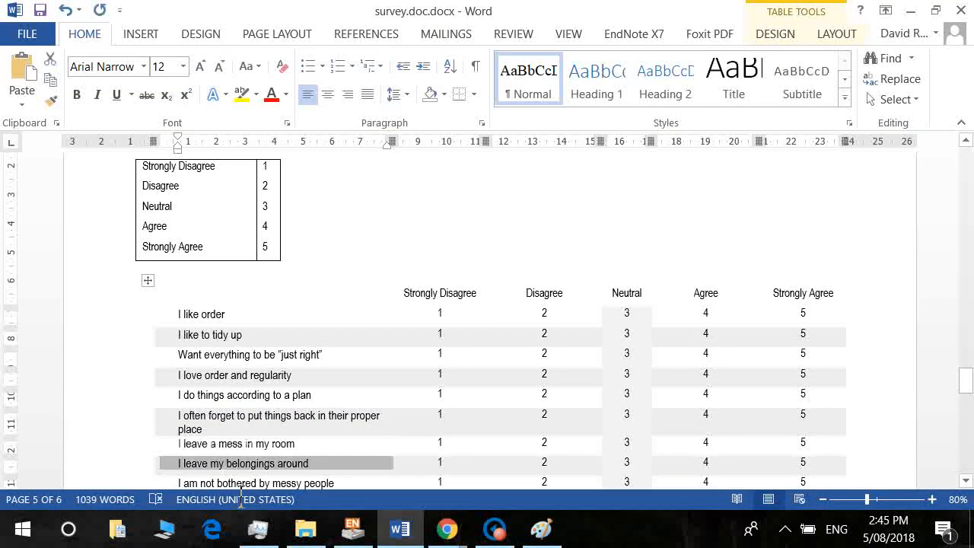
key("ctrl+c")
key("alt+Tab")
key("ctrl+v")
key("Tab")
key("Tab")
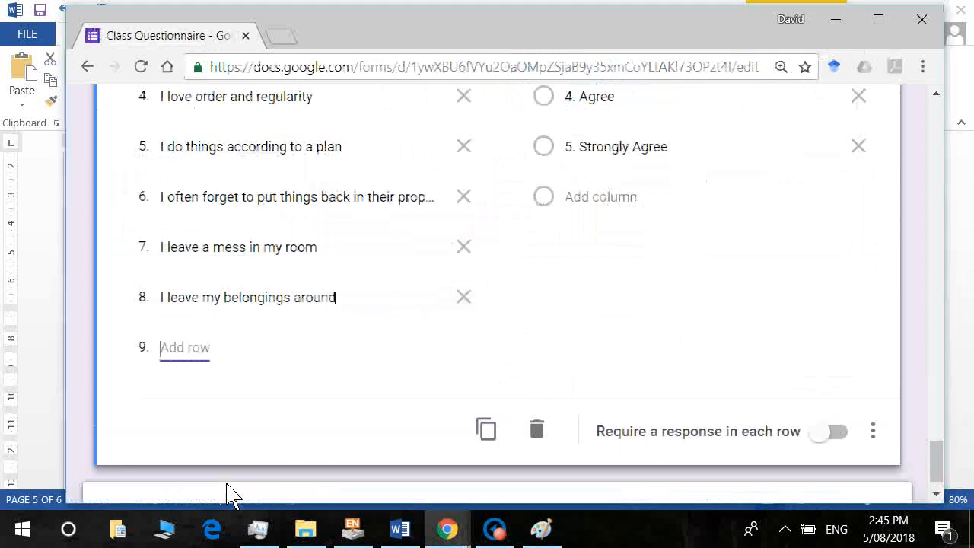
Add rows 9 and 10, 'I am not bothered by messy people' and 'I am not bothered by disorder'.
key("alt+Tab")
key("Down")
key("shift+End")
key("alt+Tab")
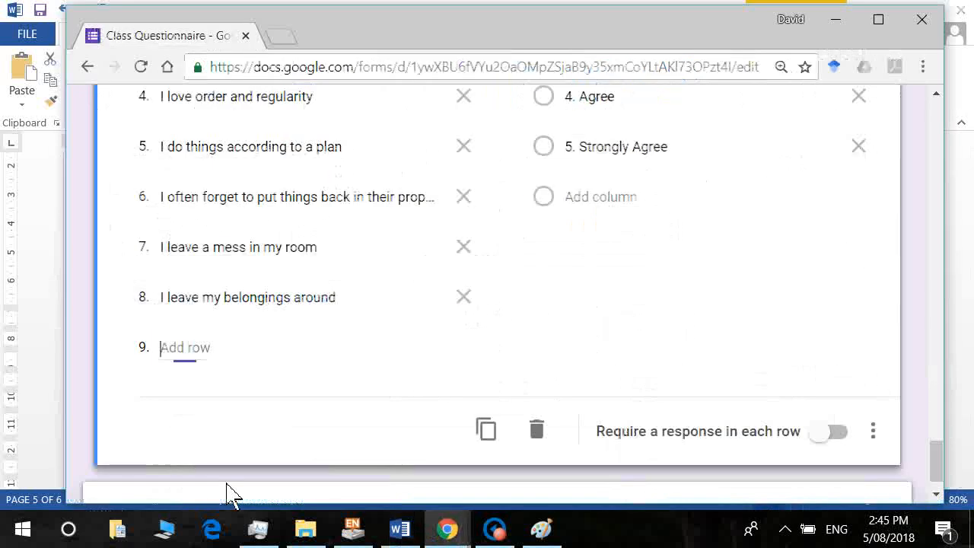
key("ctrl+v")
key("alt+Tab")
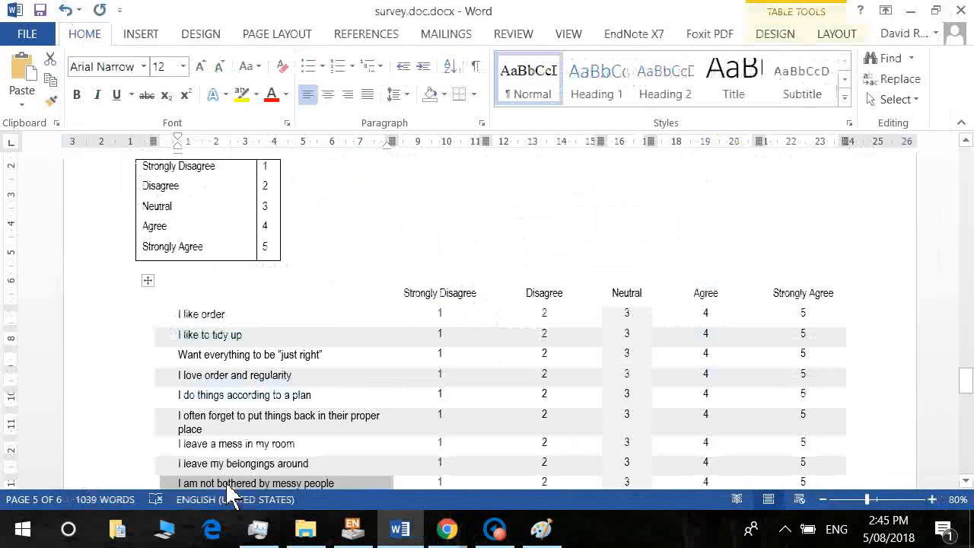
key("Down")
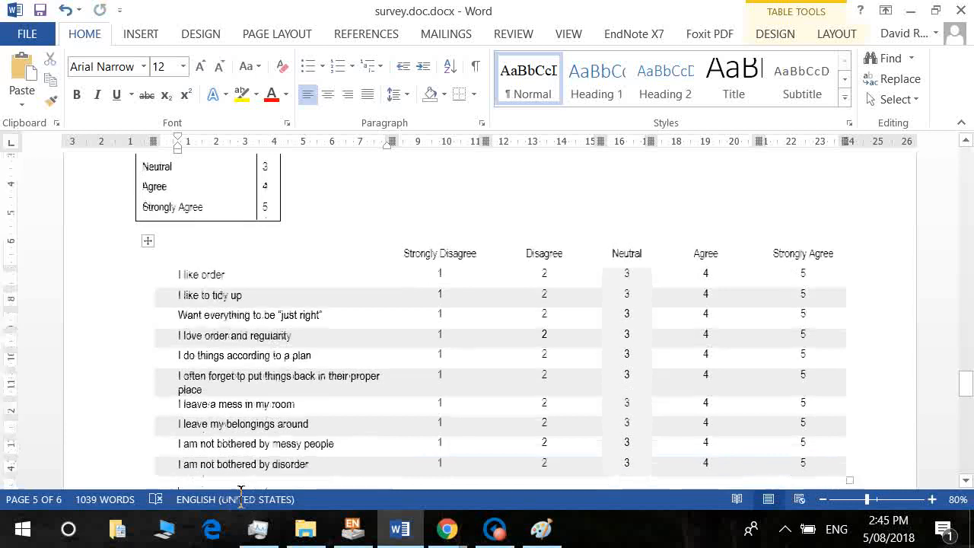
key("shift+End")
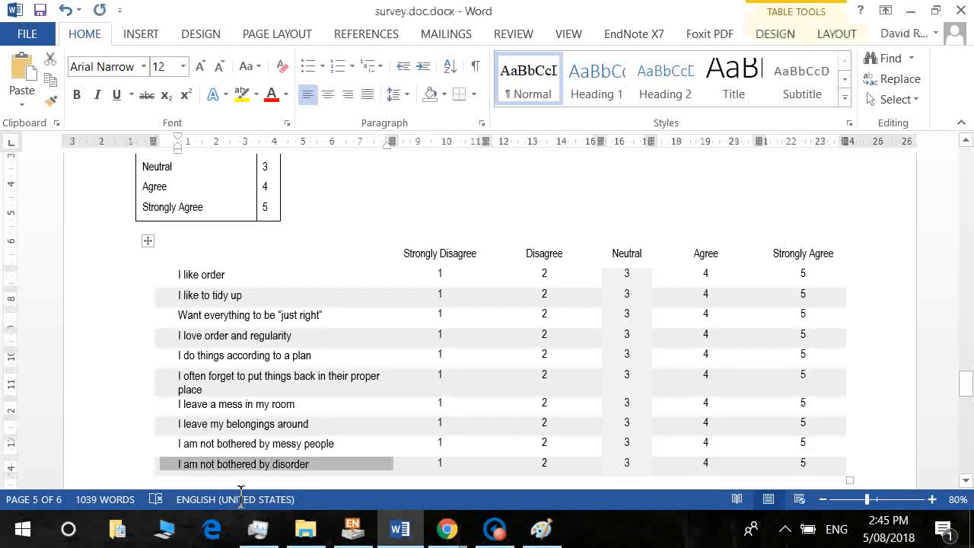
key("alt+Tab")
key("Tab")
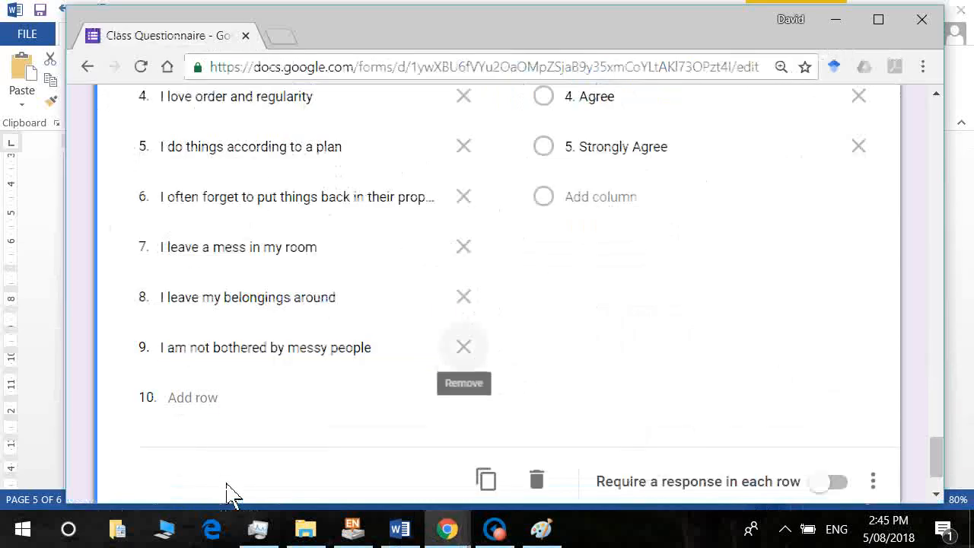
key("Tab")
key("ctrl+v")
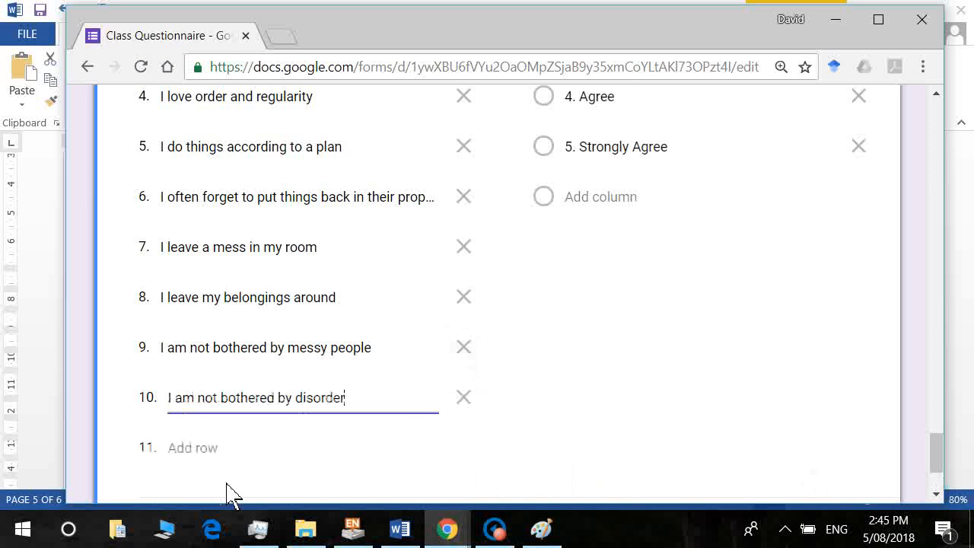
left_click_drag(934, 459, 954, 514)
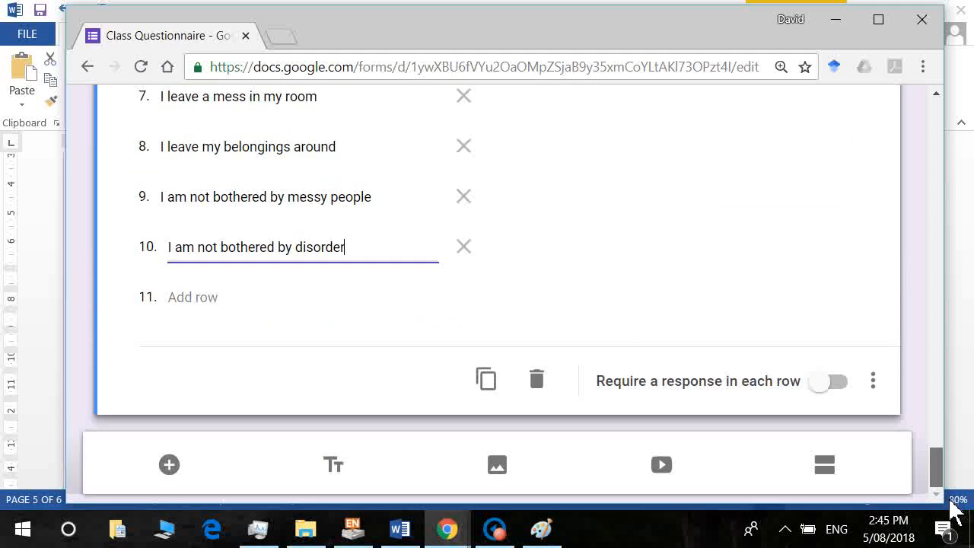
Require a response in each grid row, add section 4, and look up the age question in Word.
left_click(831, 382)
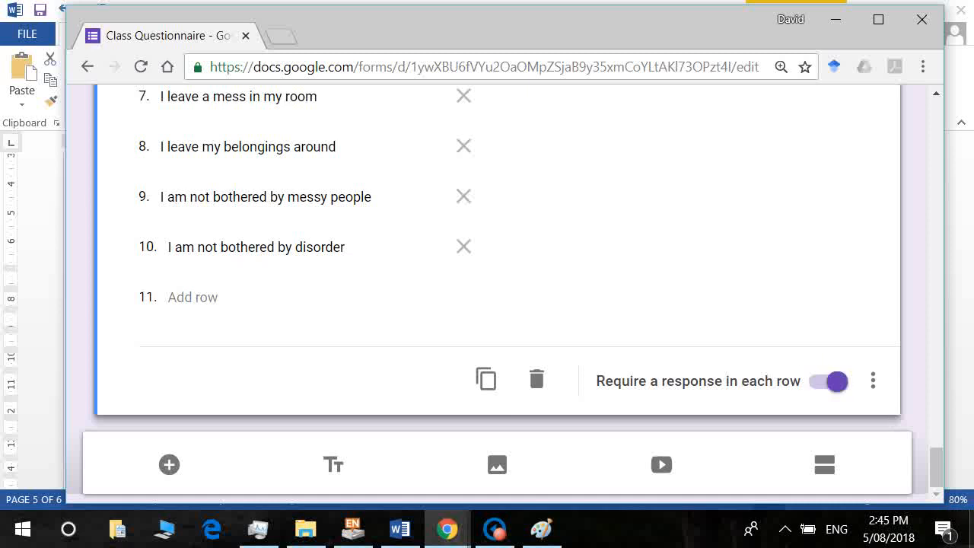
left_click(826, 472)
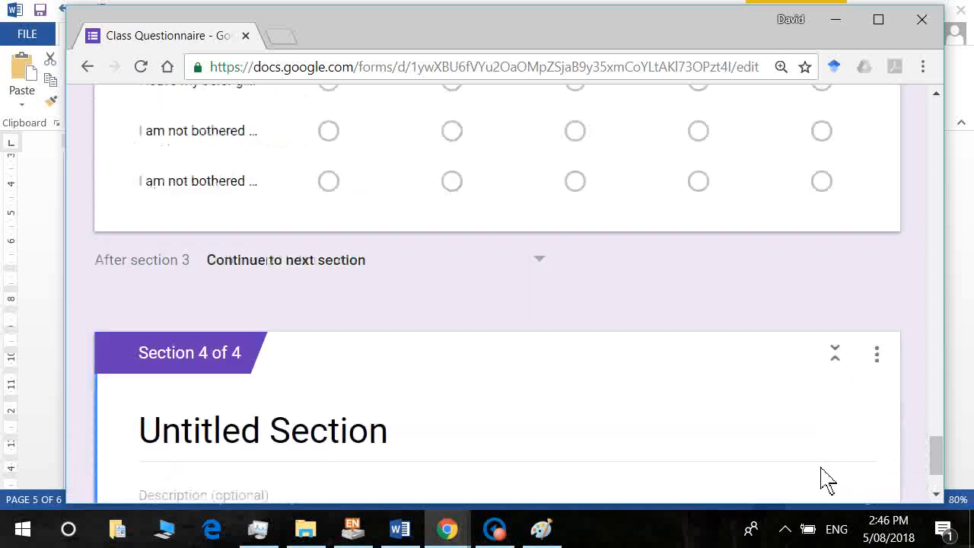
left_click(398, 532)
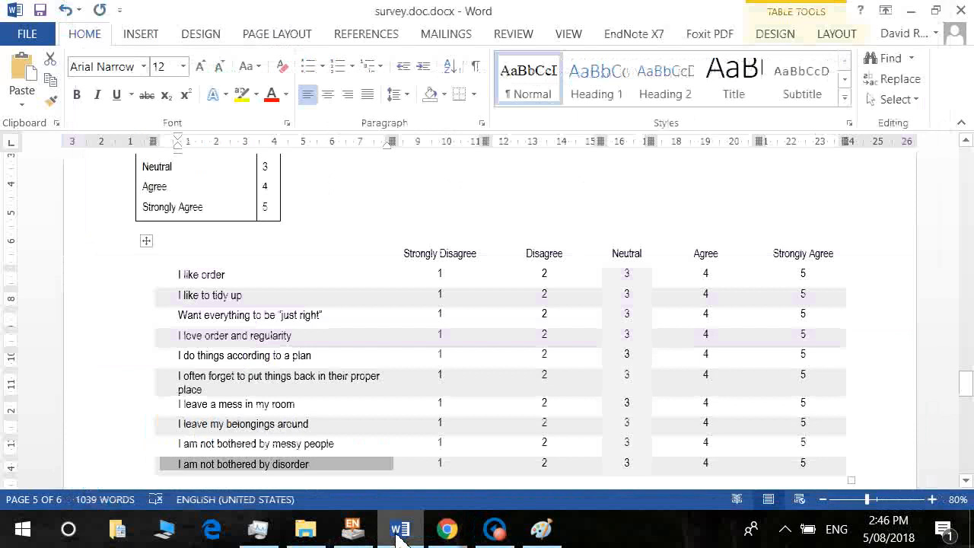
key("ctrl+Home")
key("Down")
key("Down")
key("Down")
key("Down")
key("Down")
key("Down")
key("Down")
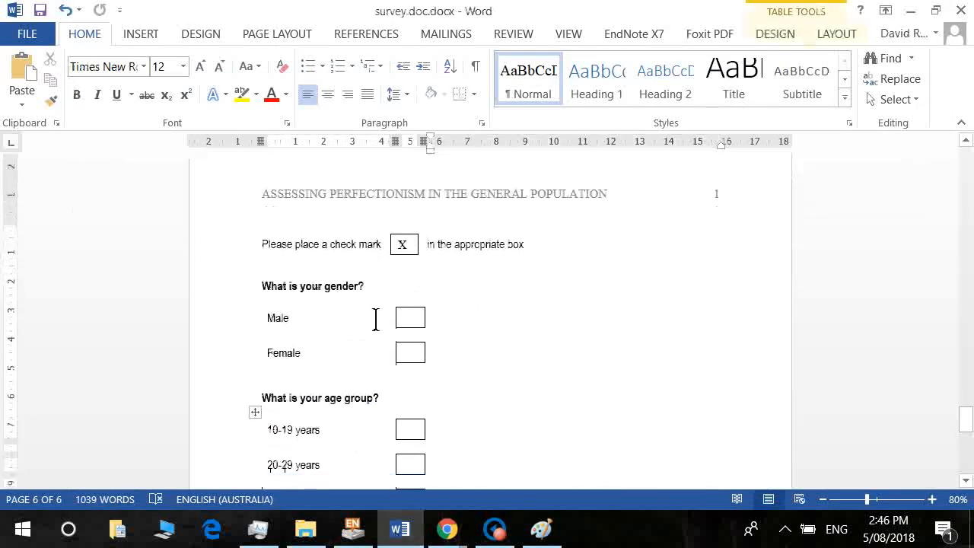
key("alt+Tab")
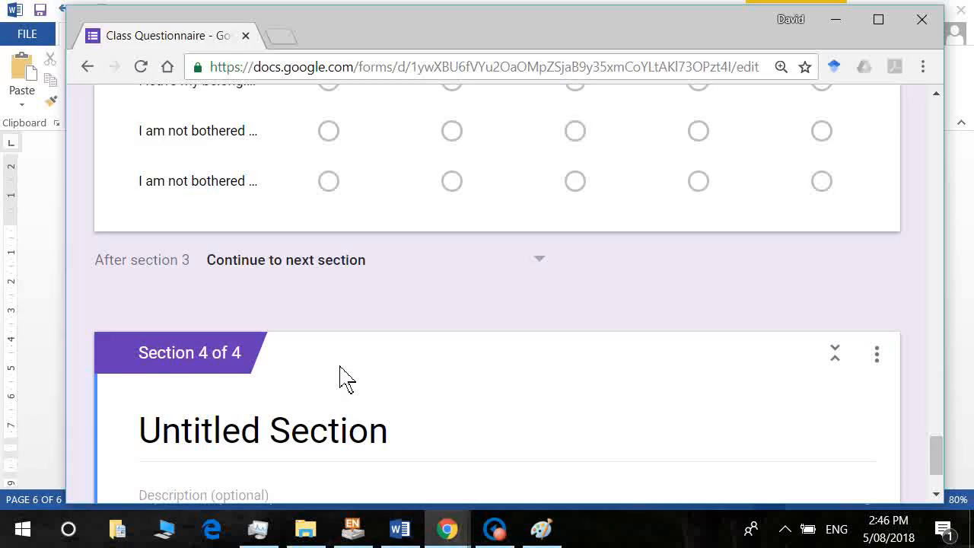
Title section 4 'Demographic Information' and add a blank question to it.
left_click(554, 454)
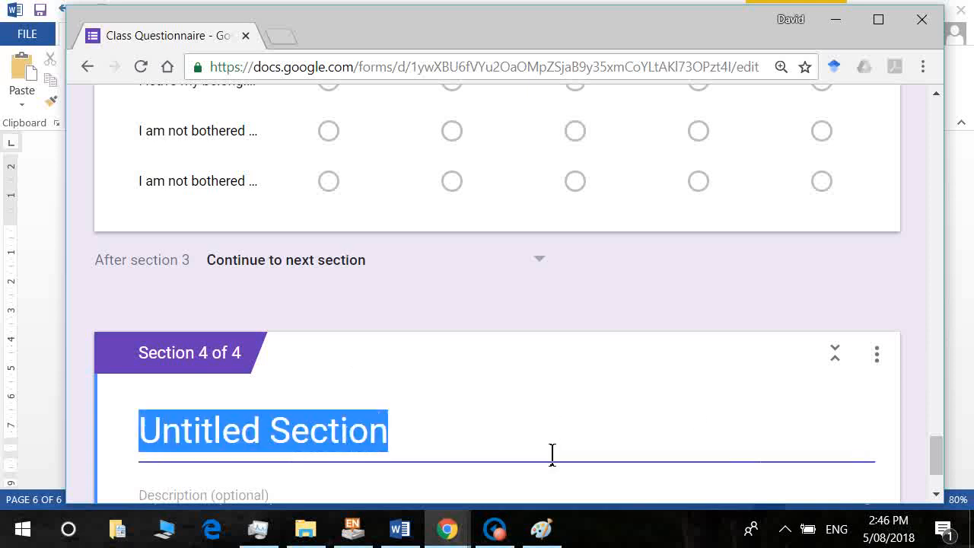
type("dE")
key("BackSpace")
key("BackSpace")
type("D")
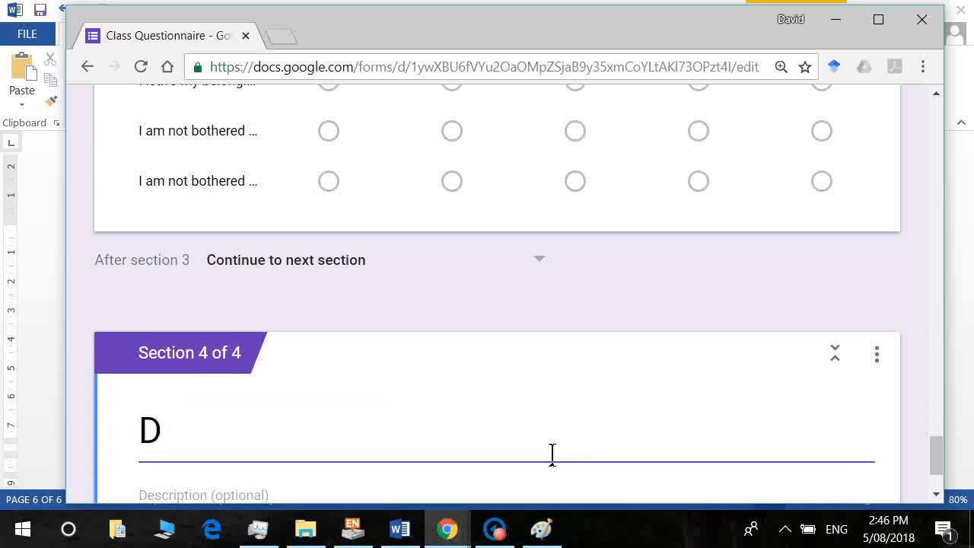
type("emographi")
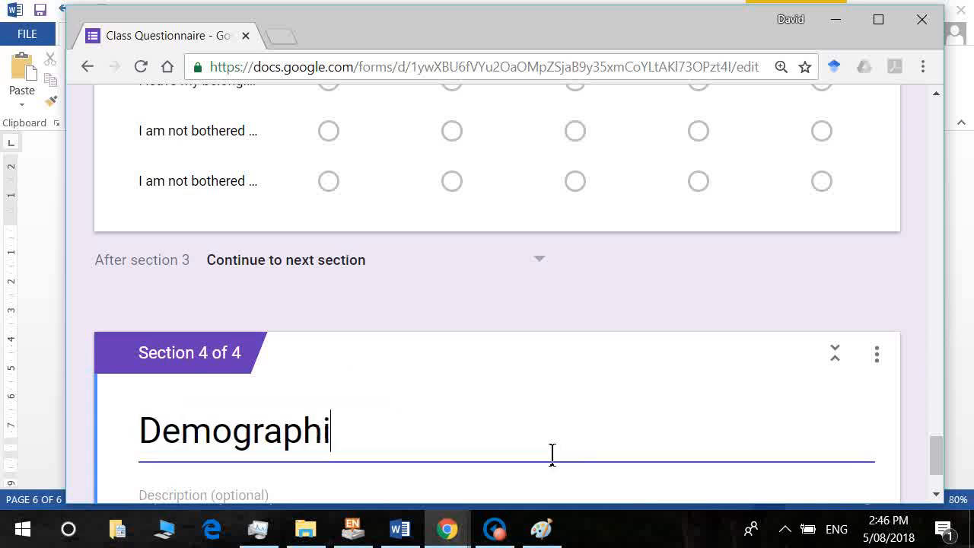
type("c Information")
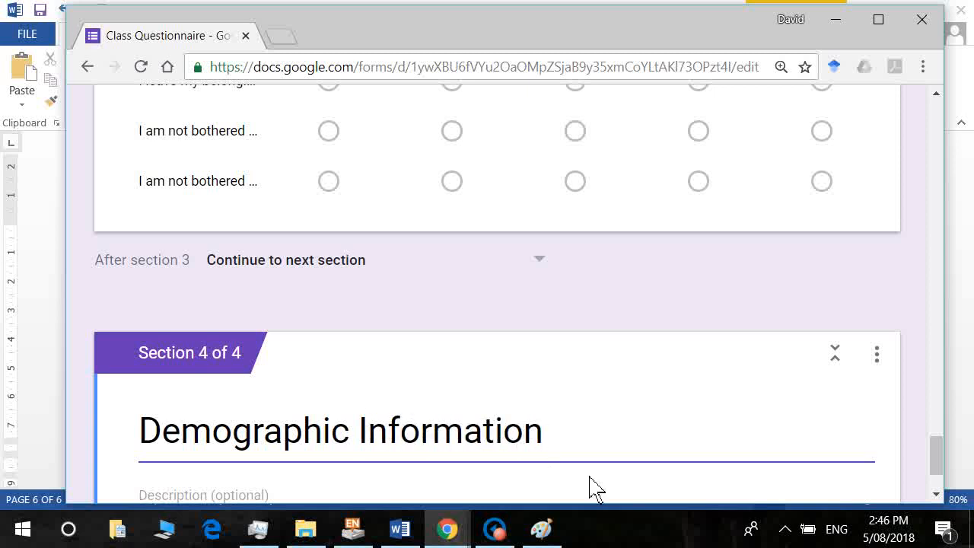
left_click_drag(939, 457, 941, 485)
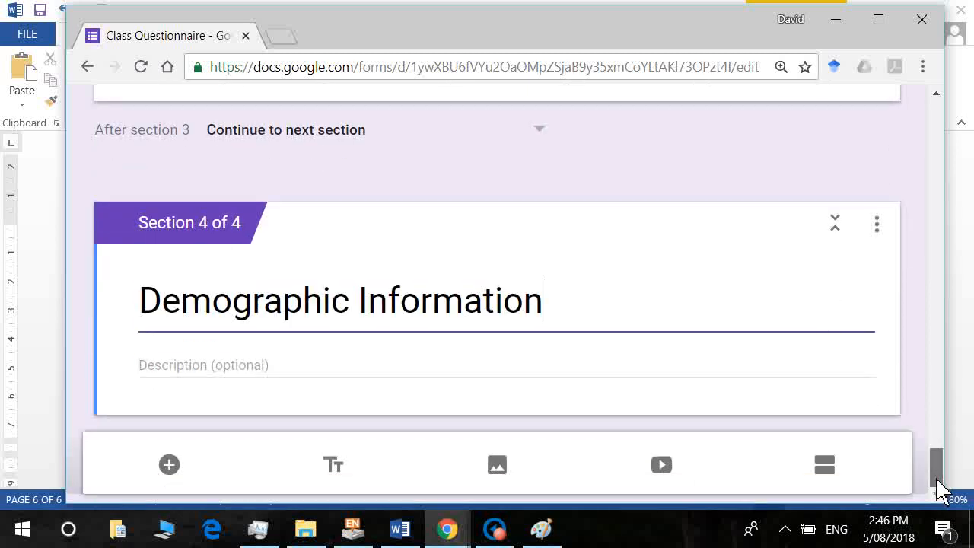
left_click(169, 464)
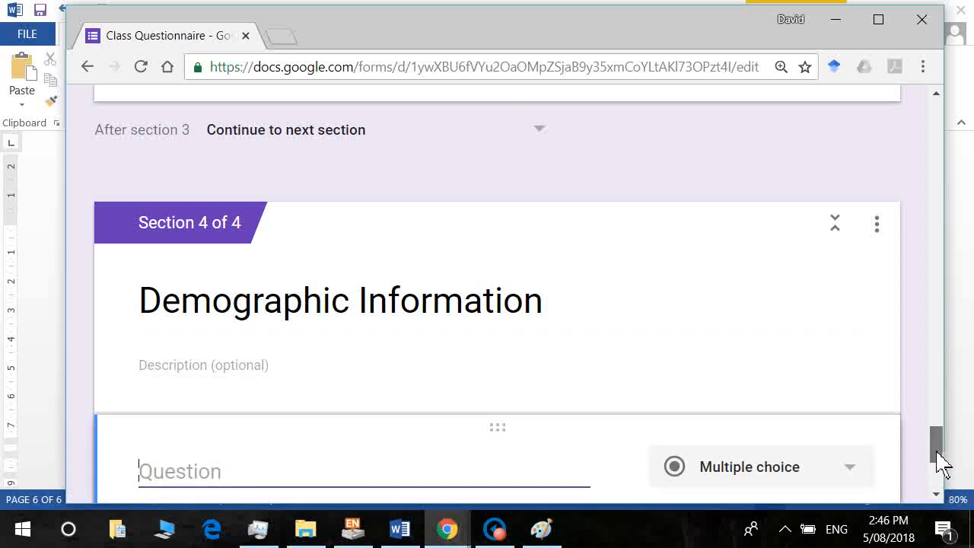
Title the question 'Gender' with Male, Female and Other options.
left_click_drag(941, 463, 944, 486)
type("Ge")
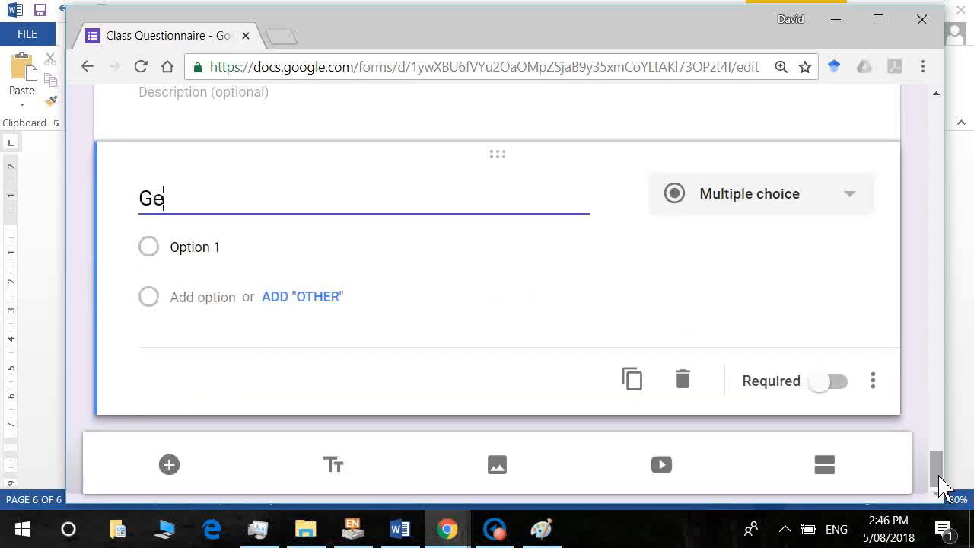
type("nder")
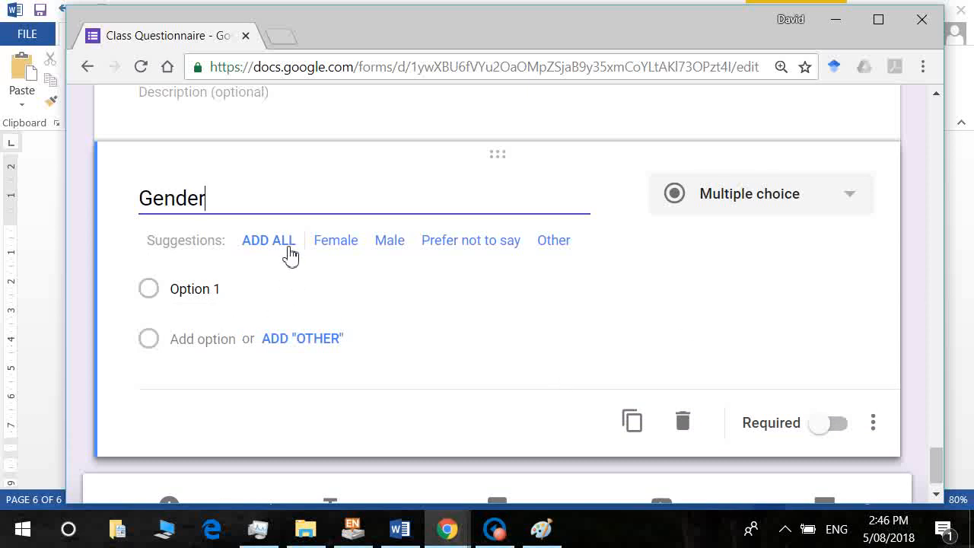
left_click(389, 242)
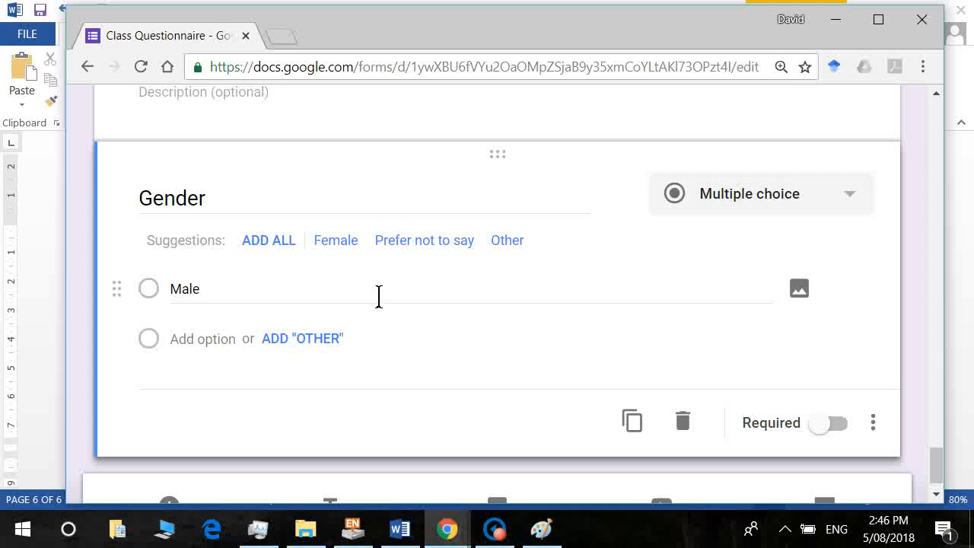
left_click(345, 245)
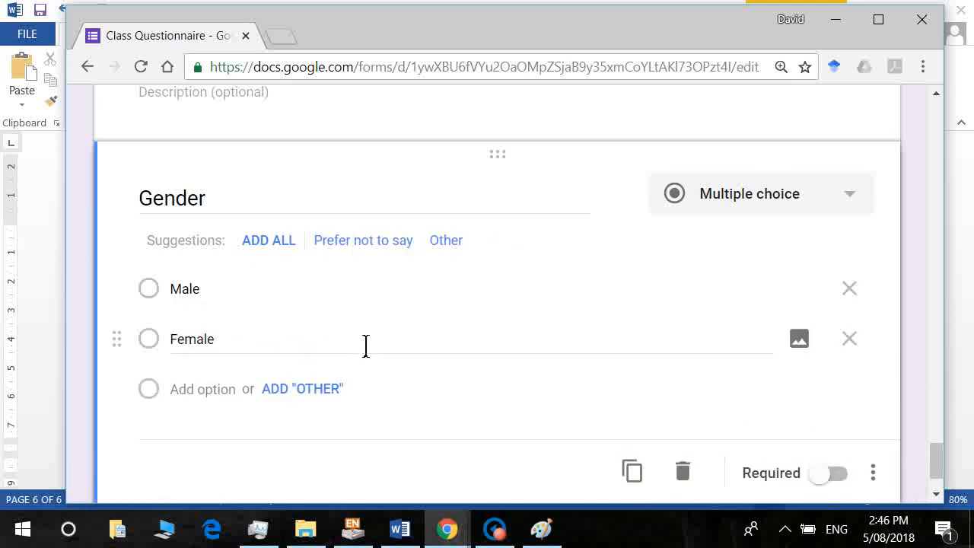
left_click(446, 242)
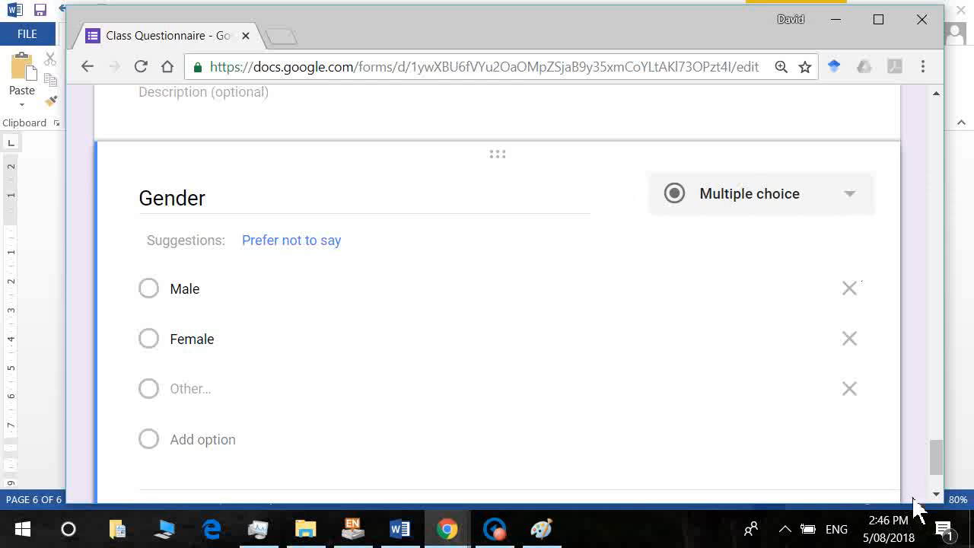
Compare against the Word survey's questions before returning to the form.
left_click(946, 467)
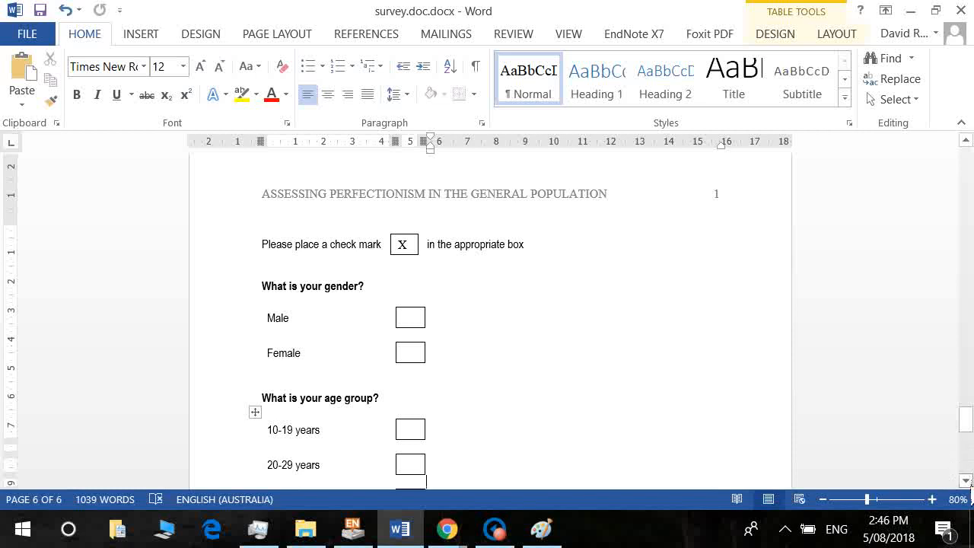
left_click(966, 481)
scroll(966, 480, "down", 3)
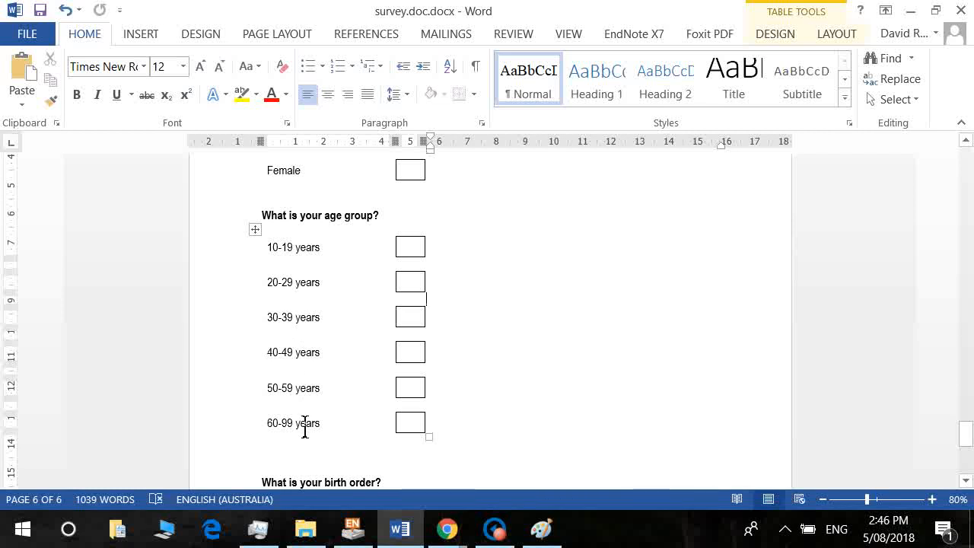
key("alt+Tab")
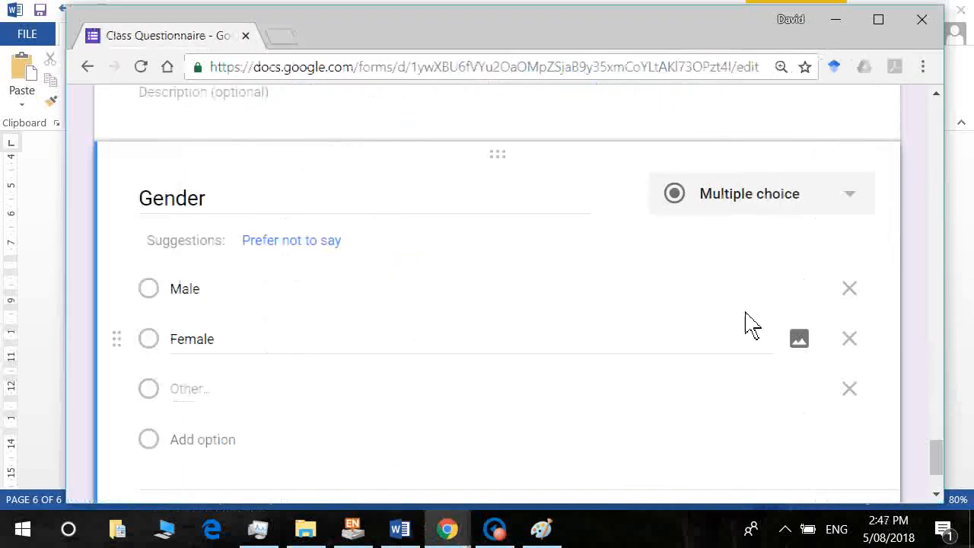
Change the question to Short answer and retitle it 'Age'.
left_click(861, 207)
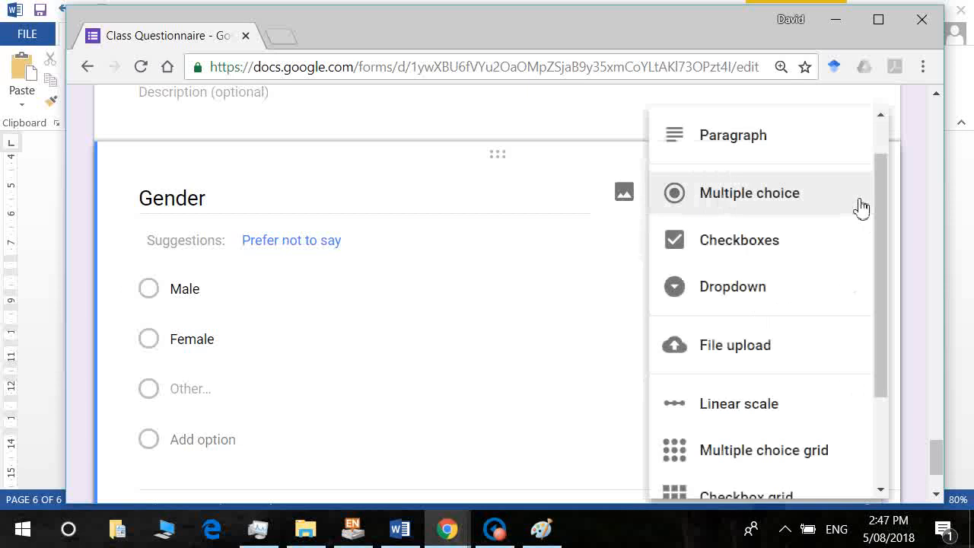
scroll(886, 198, "up", 1)
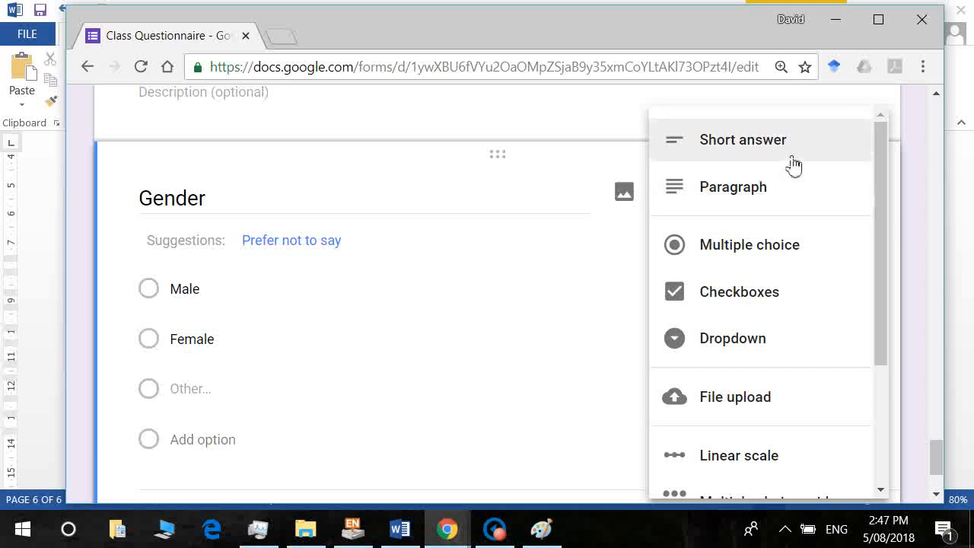
left_click(791, 158)
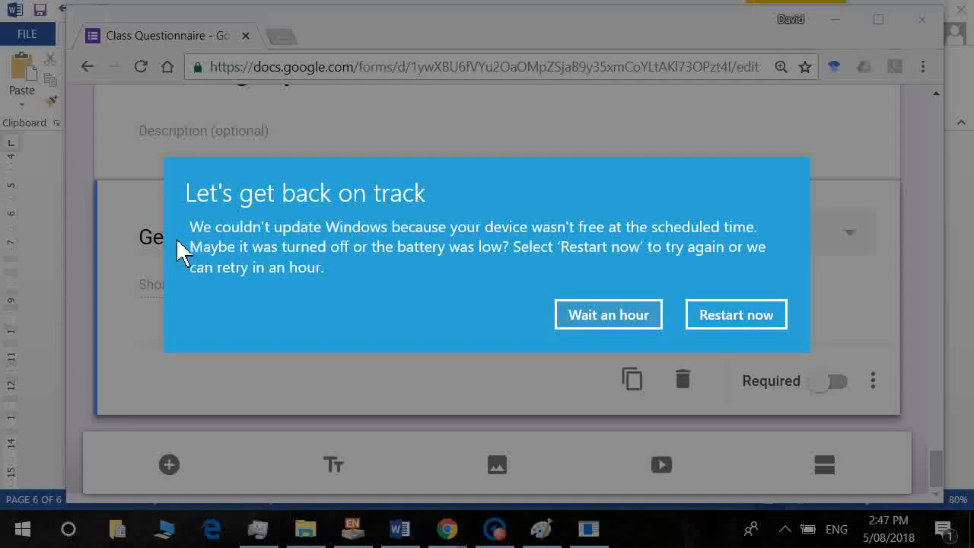
left_click(597, 317)
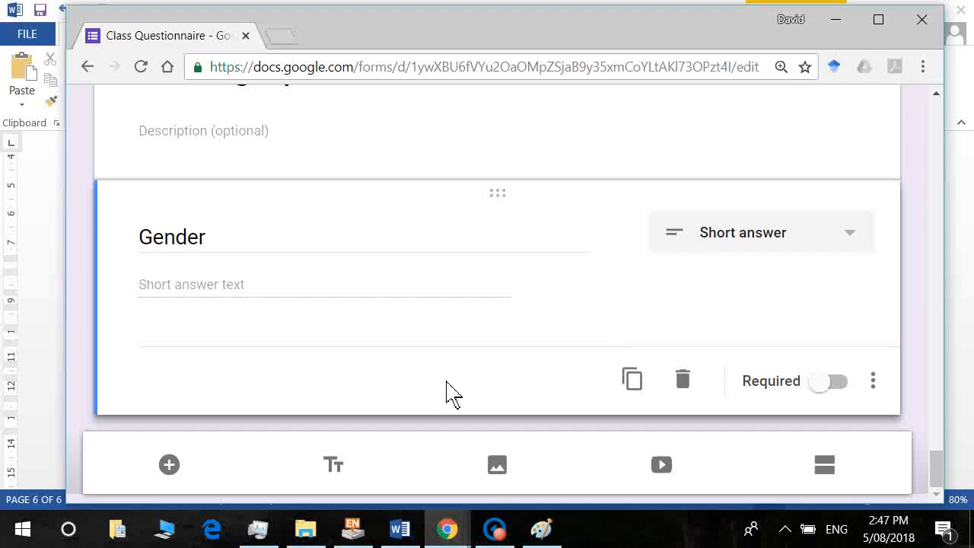
double_click(170, 254)
type("Age")
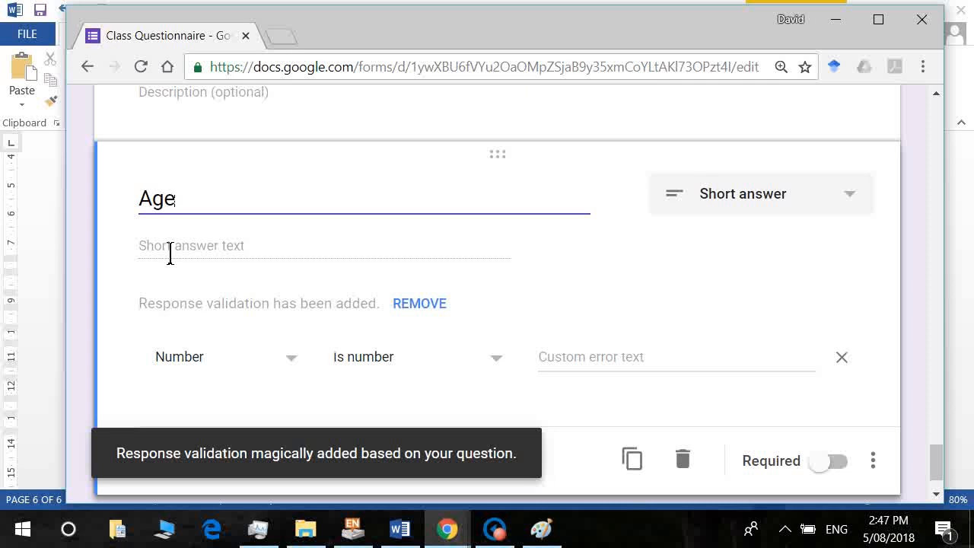
Review the rest of the Word survey, then add a new question titled 'Gender' below Age.
left_click(170, 253)
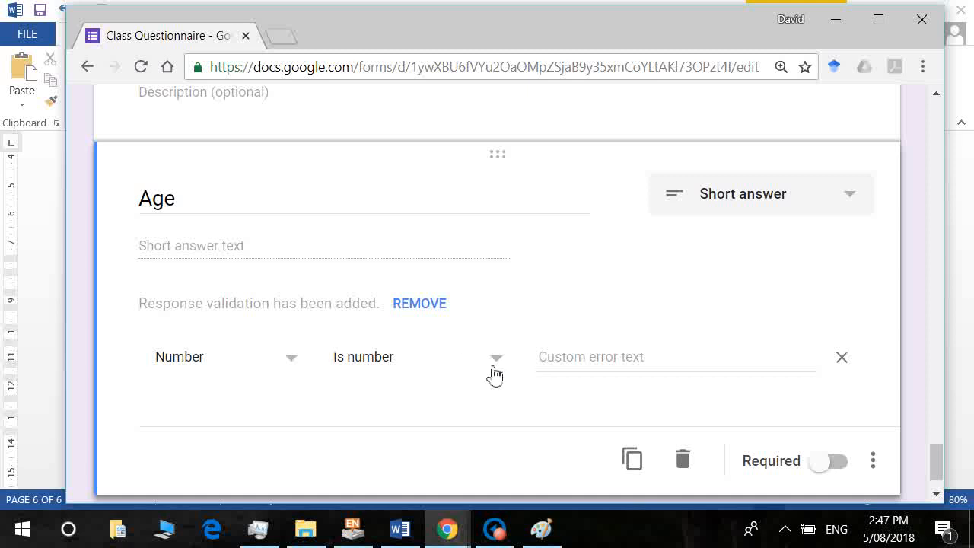
key("alt+Tab")
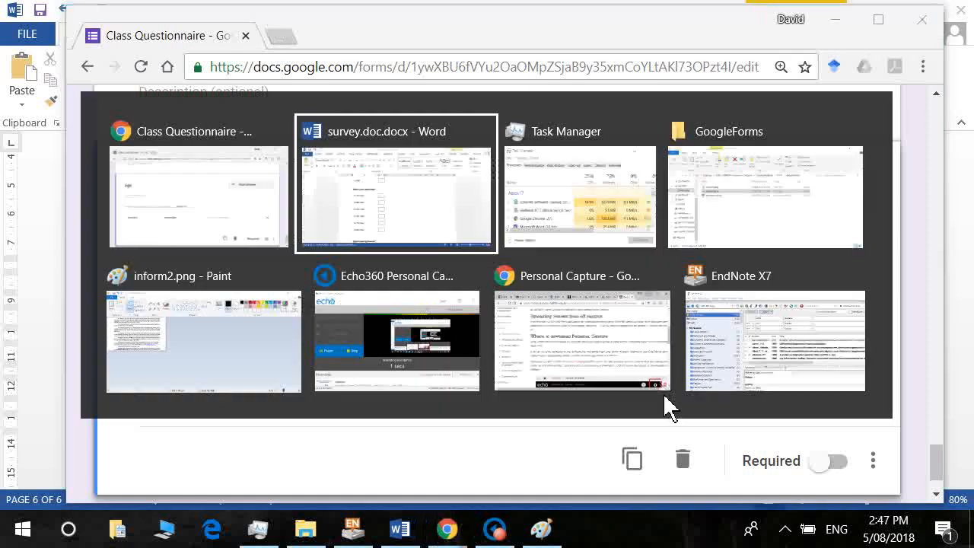
scroll(678, 409, "down", 5)
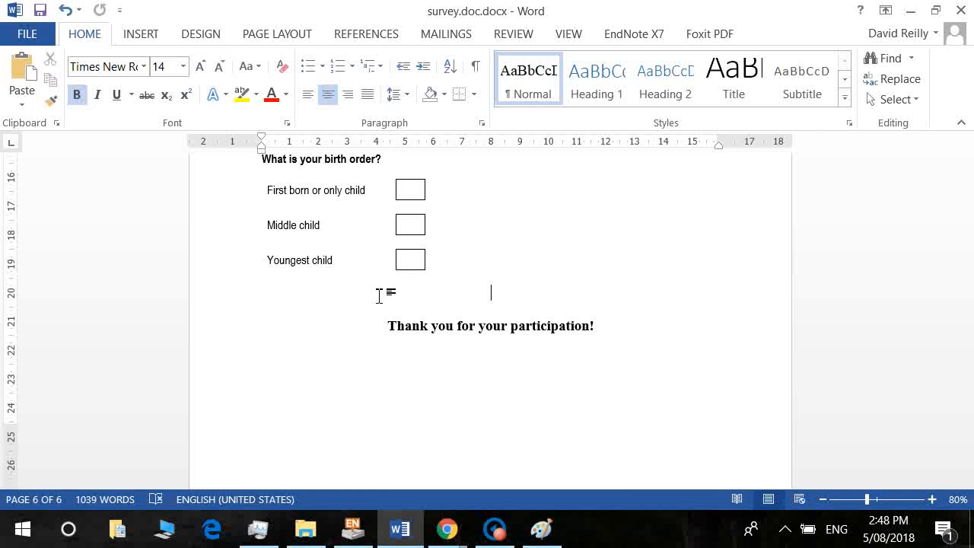
key("alt+Tab")
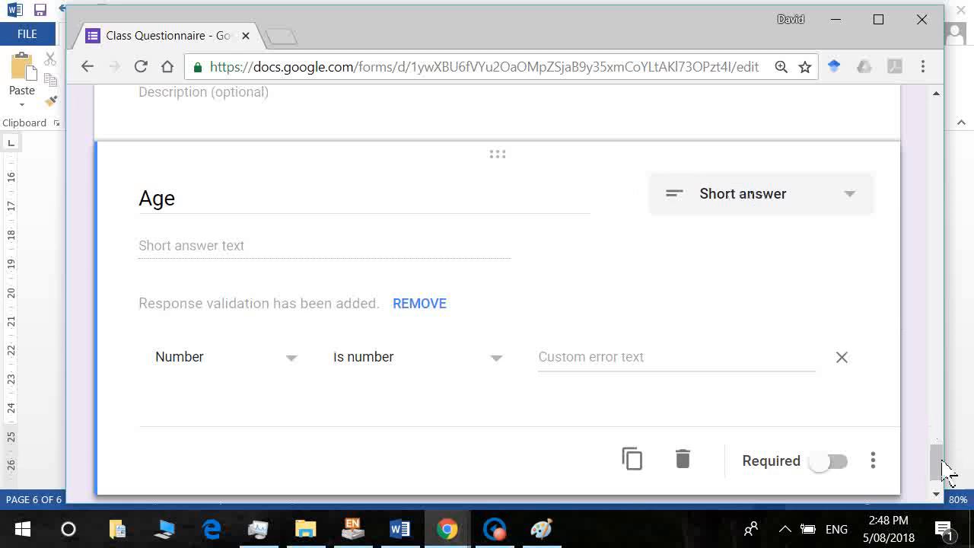
left_click_drag(939, 463, 942, 487)
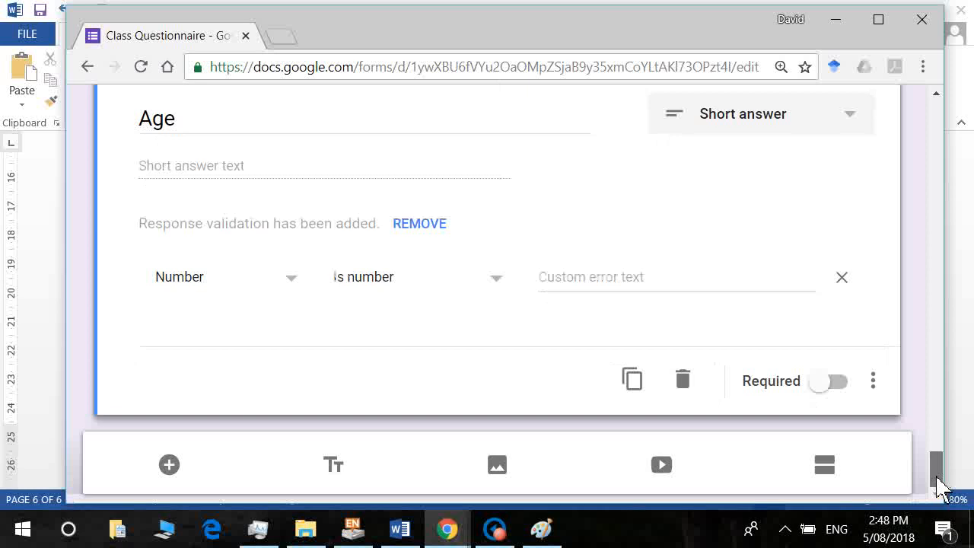
left_click(168, 465)
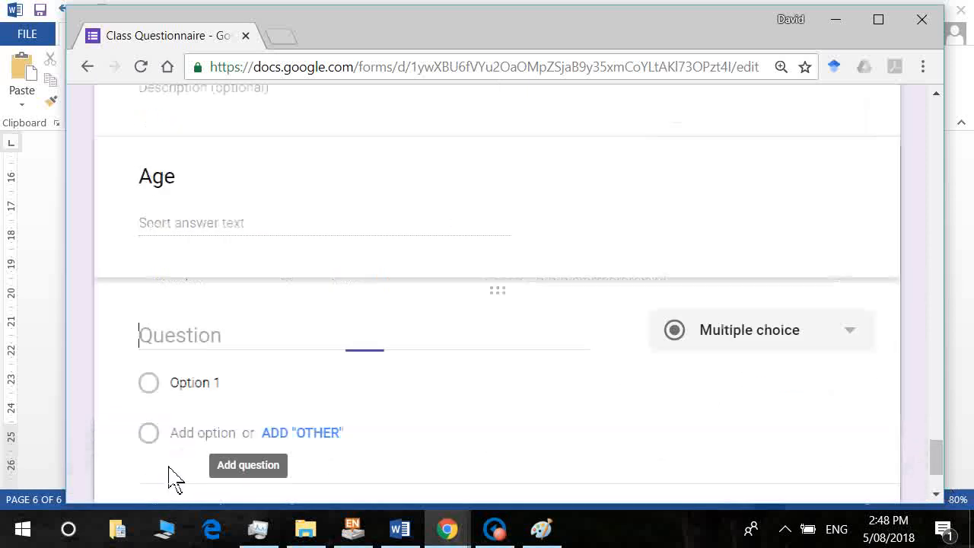
type("Gender")
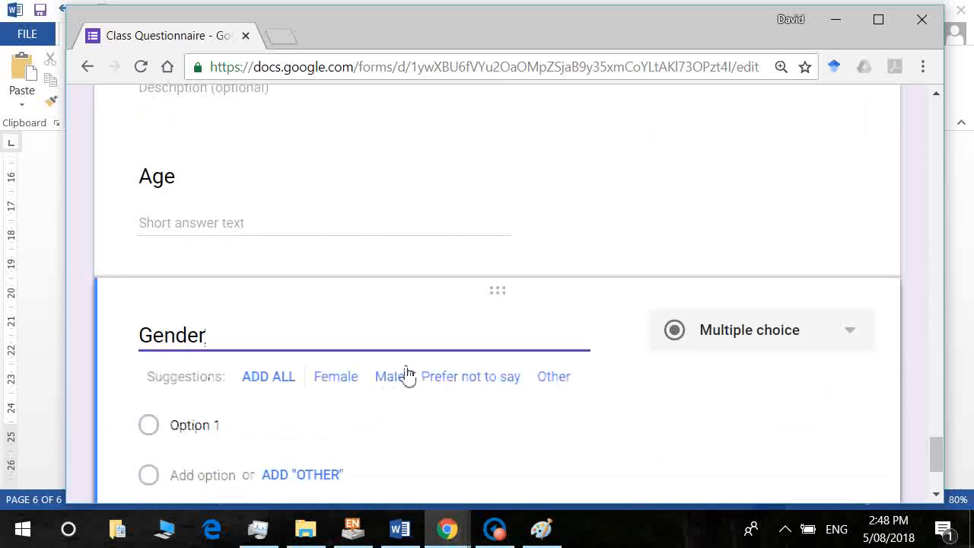
Give the Gender question Male, Female and Other options.
left_click(404, 375)
left_click(351, 382)
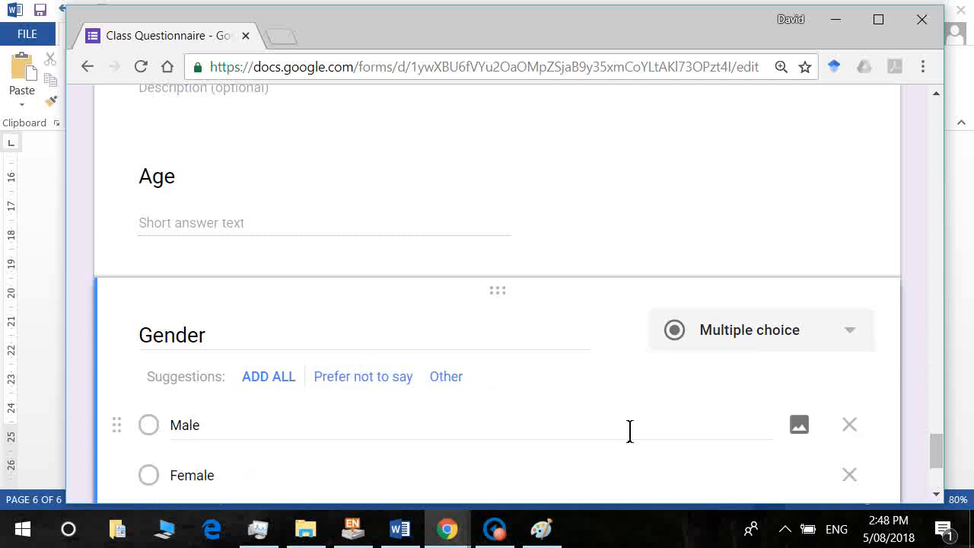
left_click(449, 376)
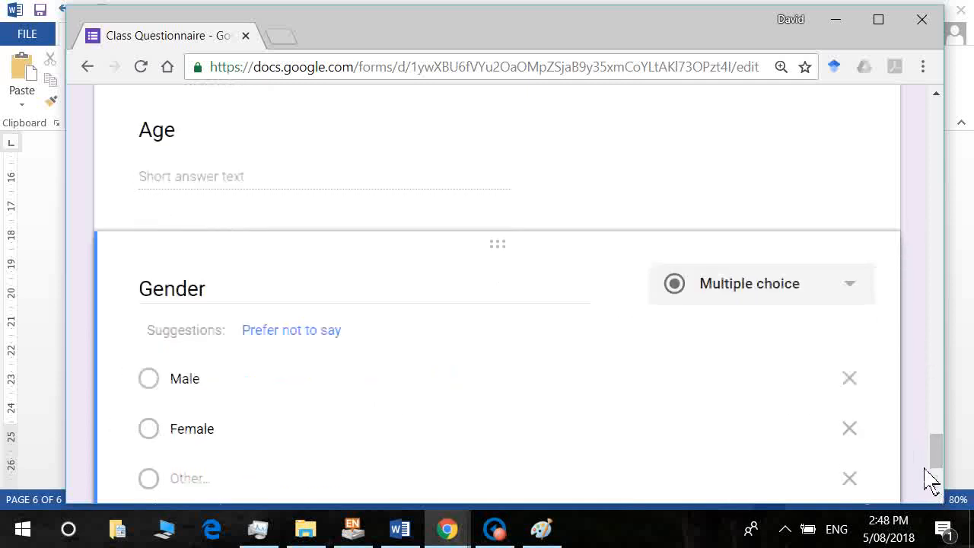
Drag the Gender question above the Age question.
left_click_drag(931, 458, 930, 446)
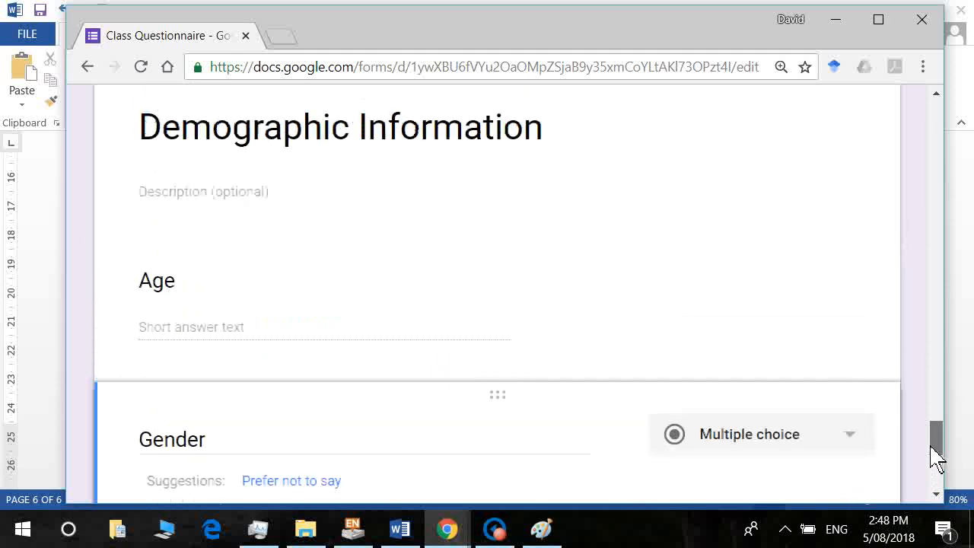
left_click_drag(502, 410, 498, 294)
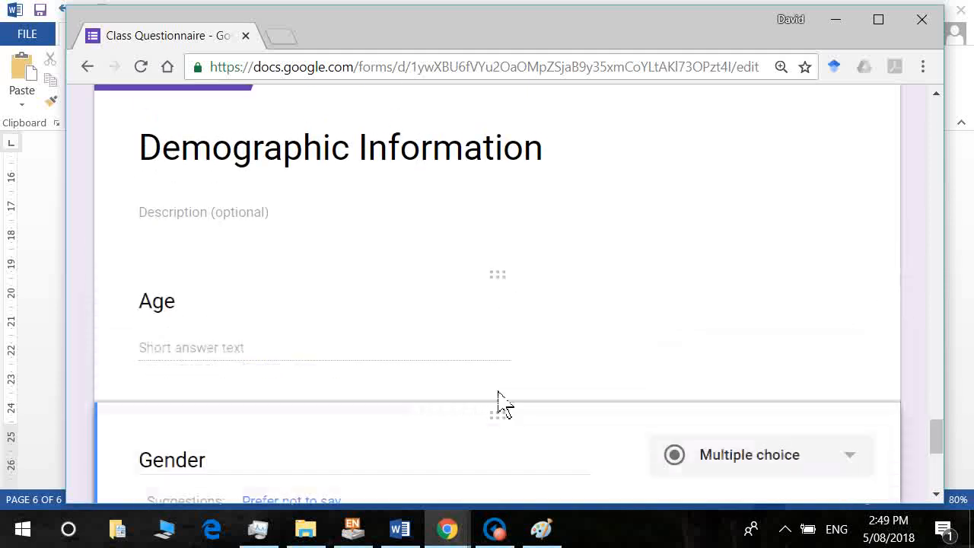
left_click_drag(508, 438, 474, 355)
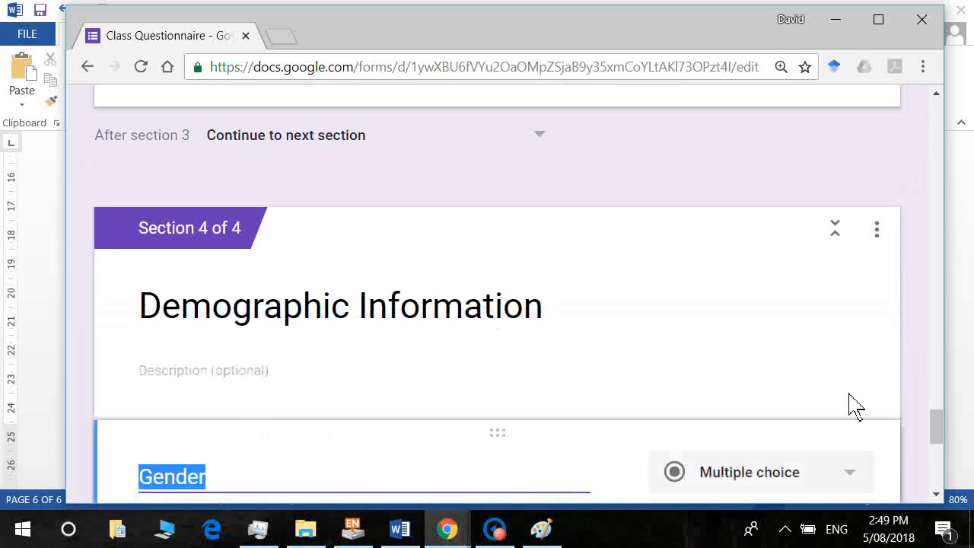
left_click_drag(943, 440, 938, 495)
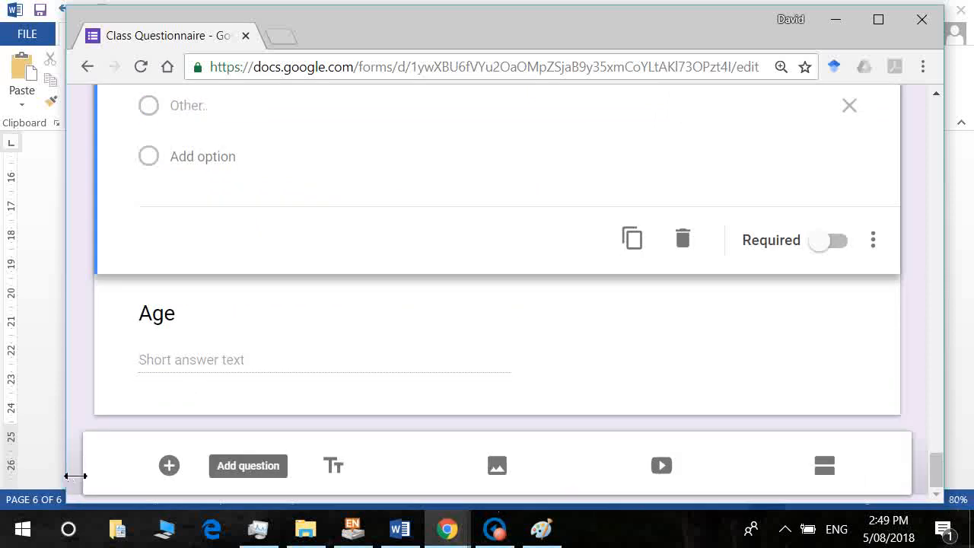
Add a question below Gender titled 'What is your birth order?'.
left_click(168, 466)
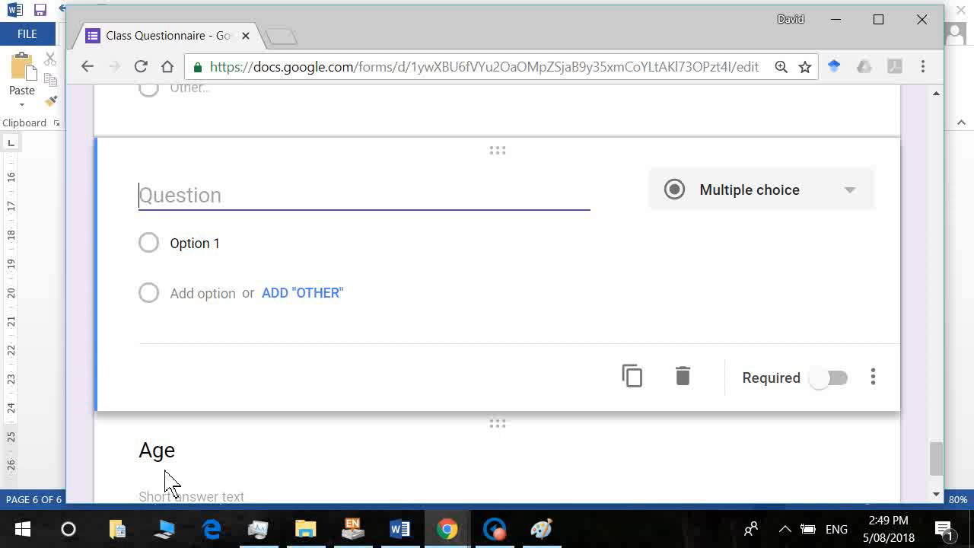
type("B")
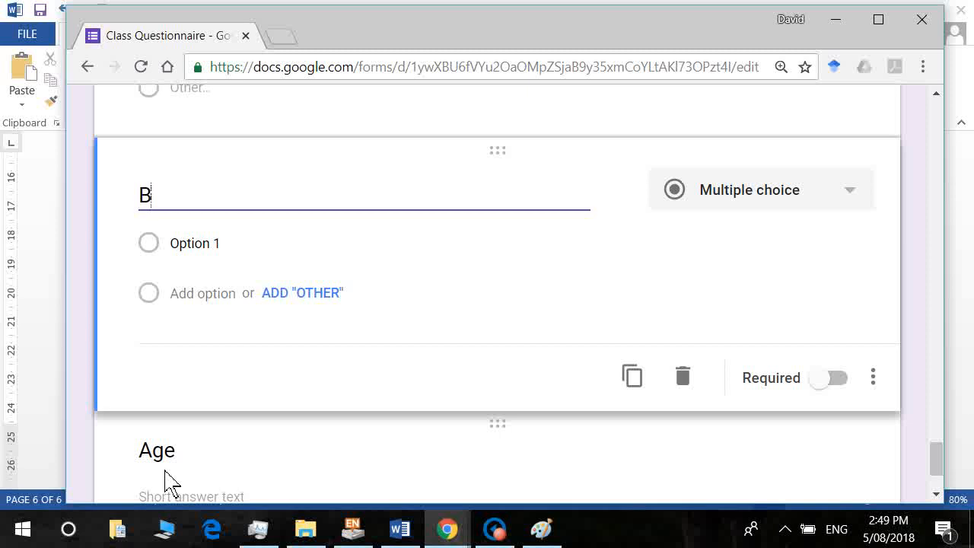
type("irth or")
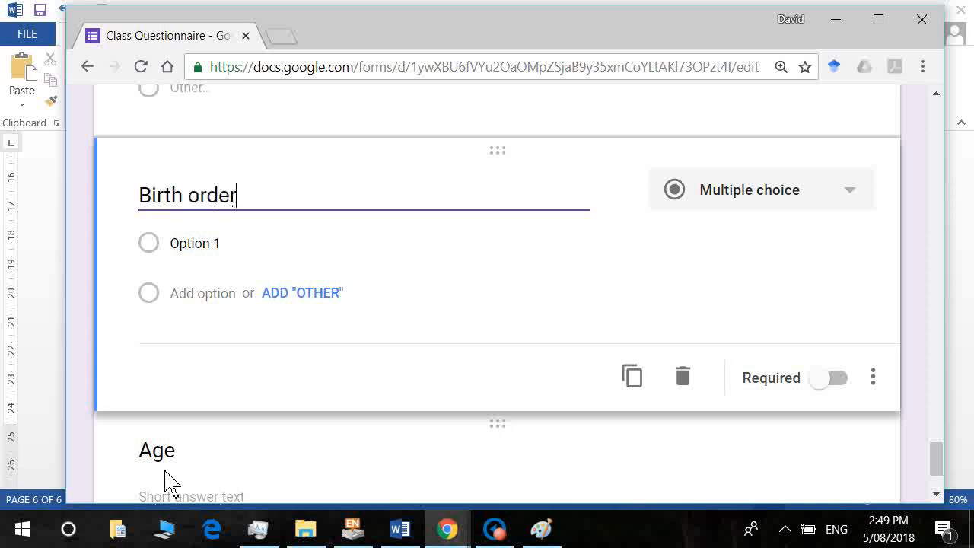
type("der")
key("alt+Tab")
key("alt+Tab")
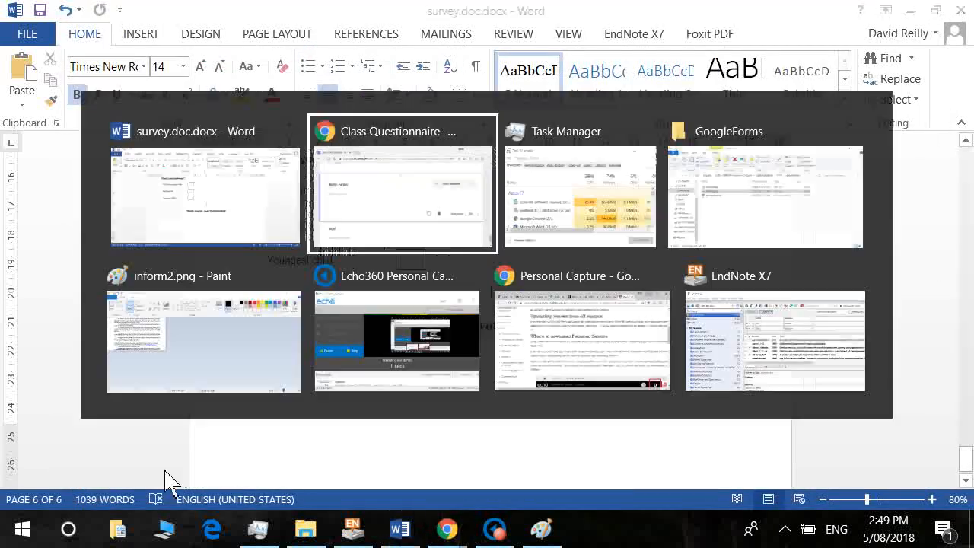
key("Home")
type("What is you")
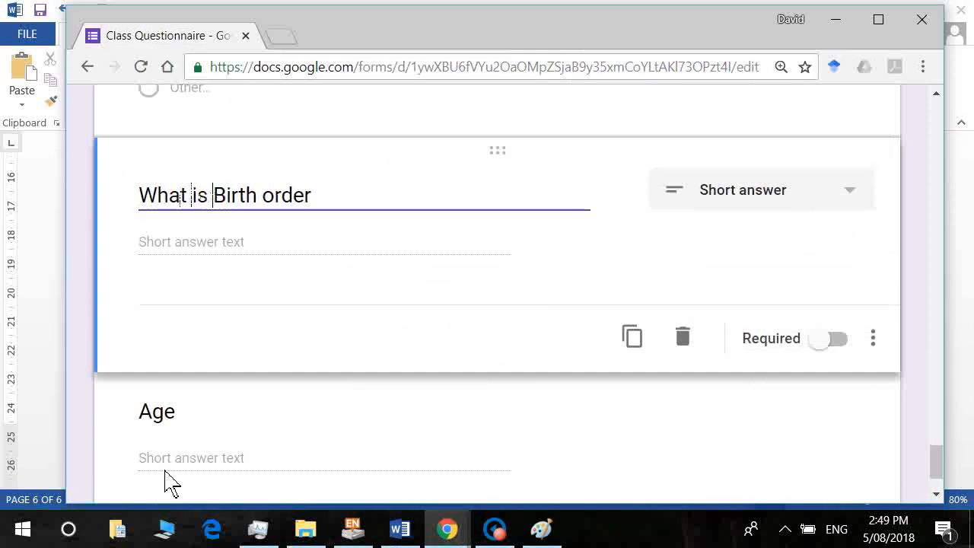
type("r b")
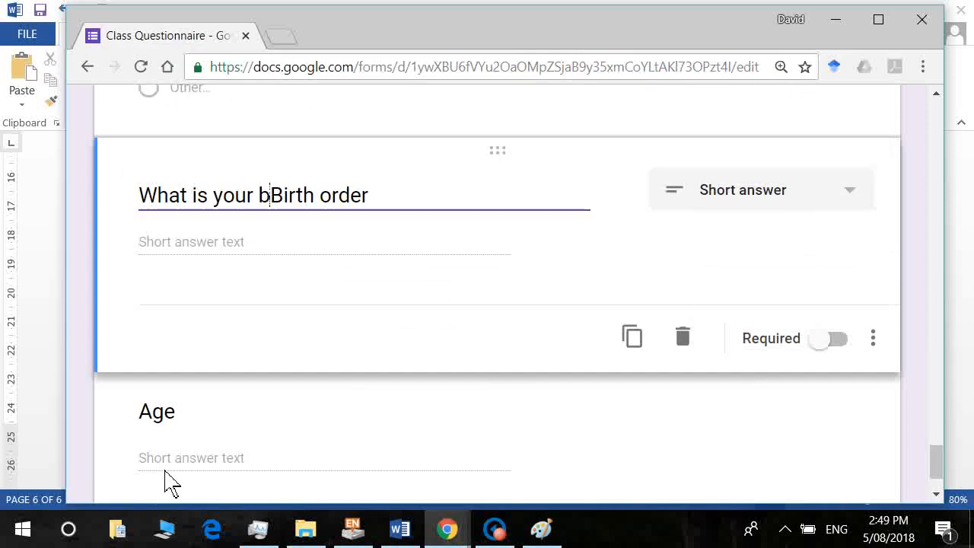
key("Delete")
key("End")
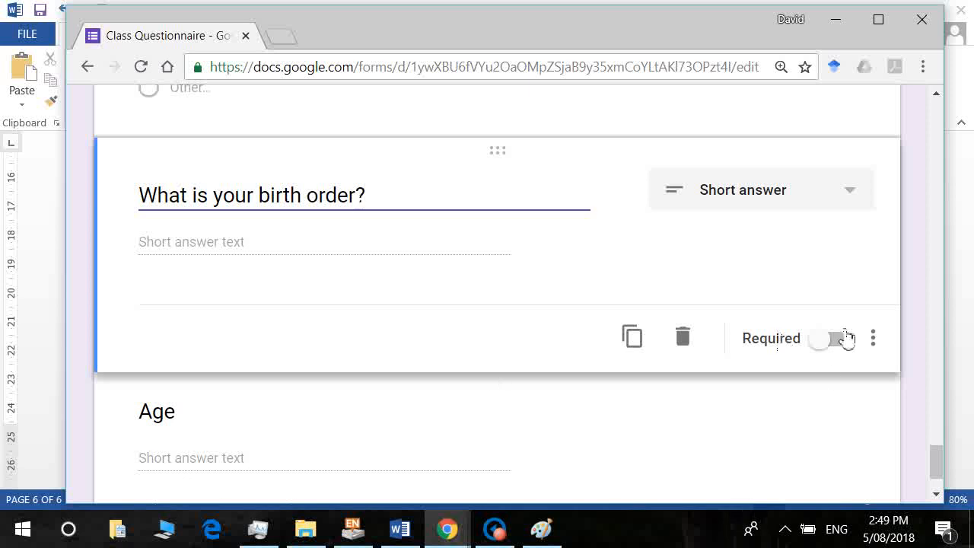
Make the birth order question a Multiple choice question.
left_click(852, 194)
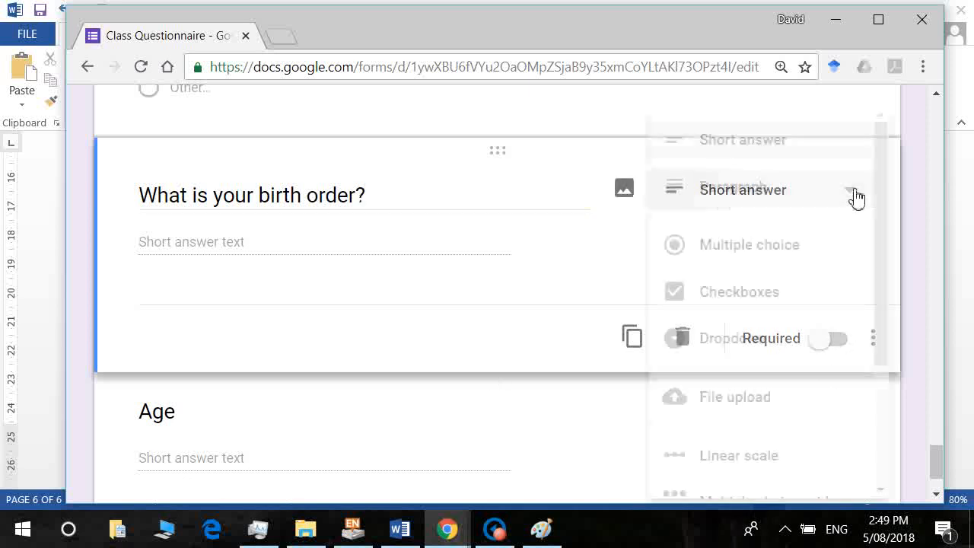
left_click(820, 245)
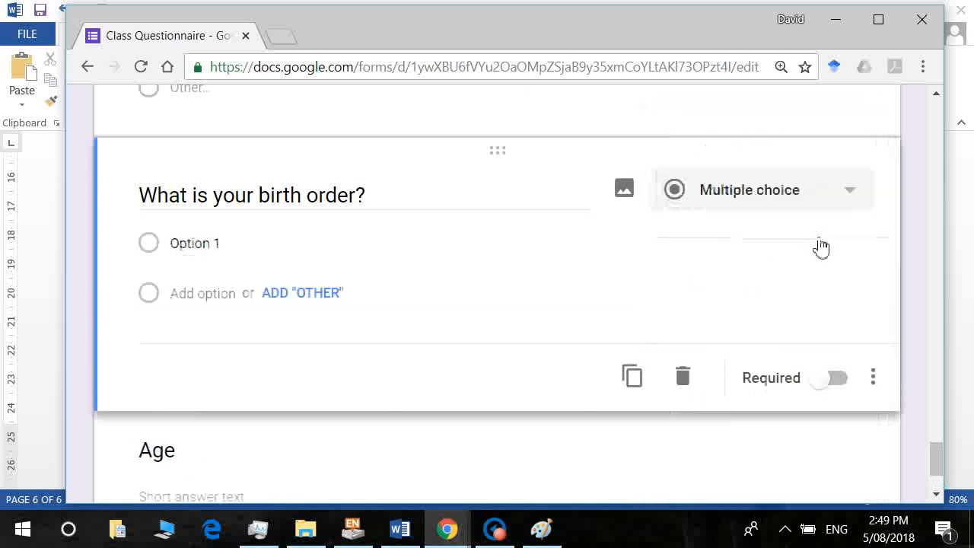
key("alt+Tab")
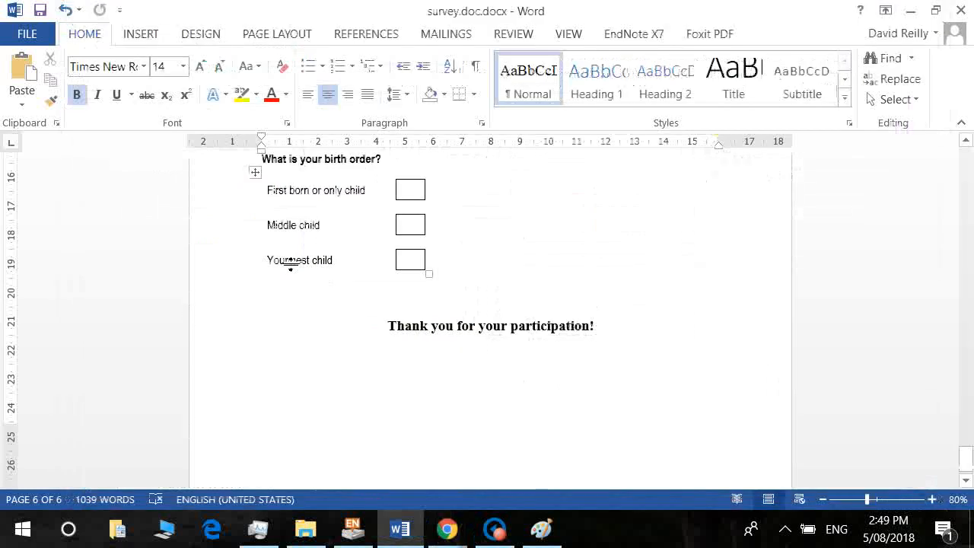
key("alt+Tab")
left_click(226, 263)
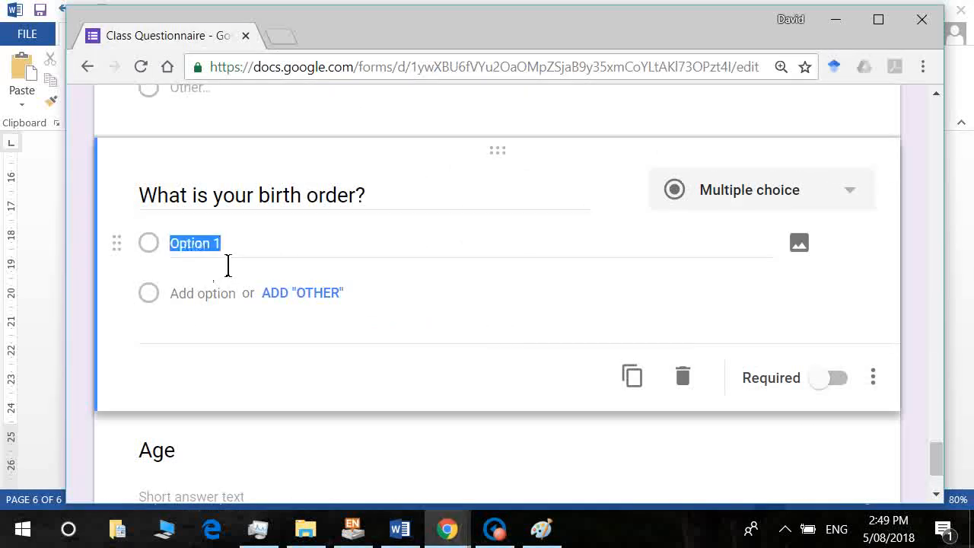
Enter the choices 'First born, or only child', 'Middle child' and 'Youngest'.
type("First born, or only")
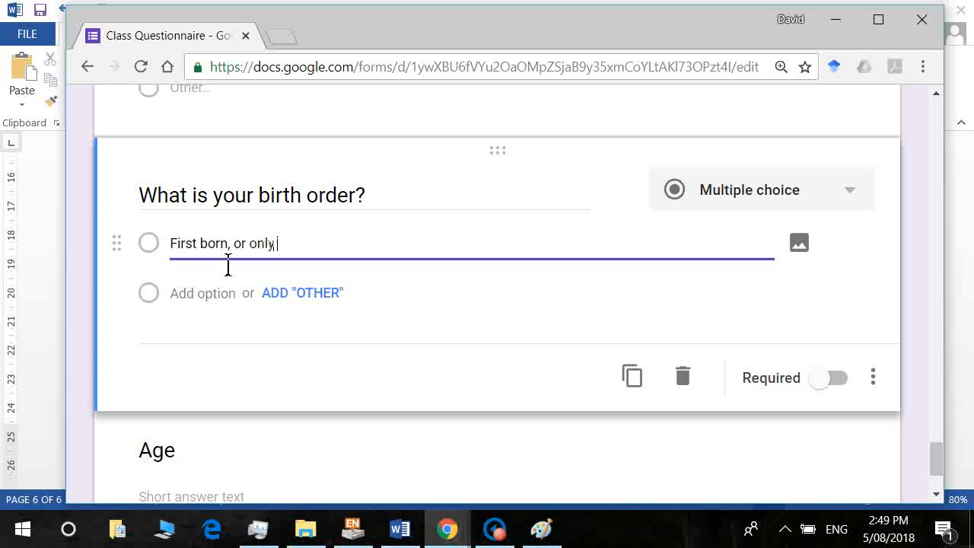
left_click(149, 308)
left_click(227, 314)
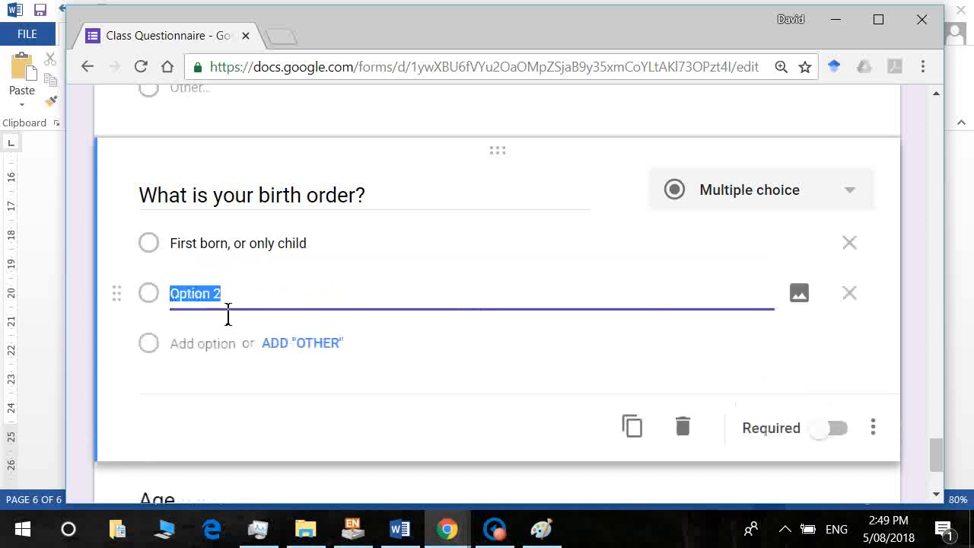
key("alt+Tab")
key("alt+Tab")
type("Mi")
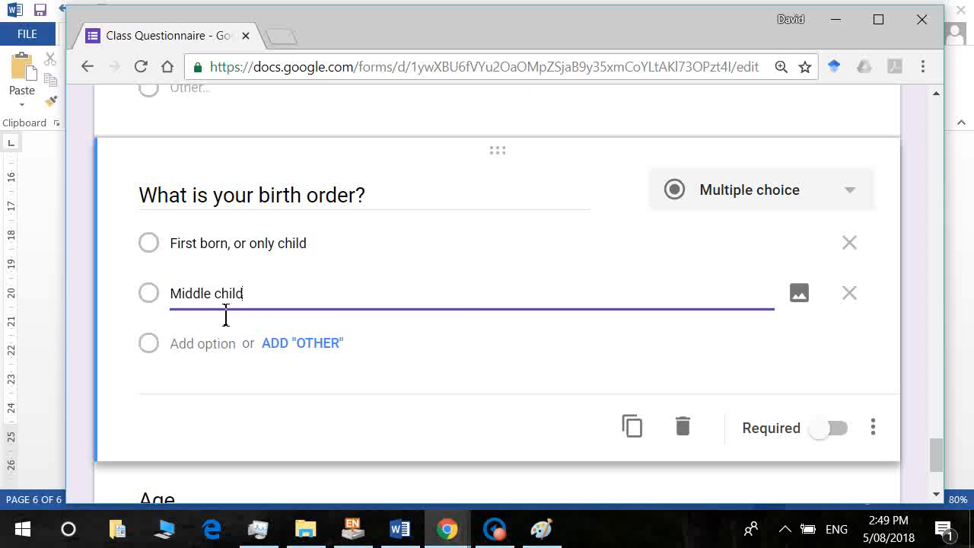
type("ddle child")
left_click(207, 352)
type("Younger child")
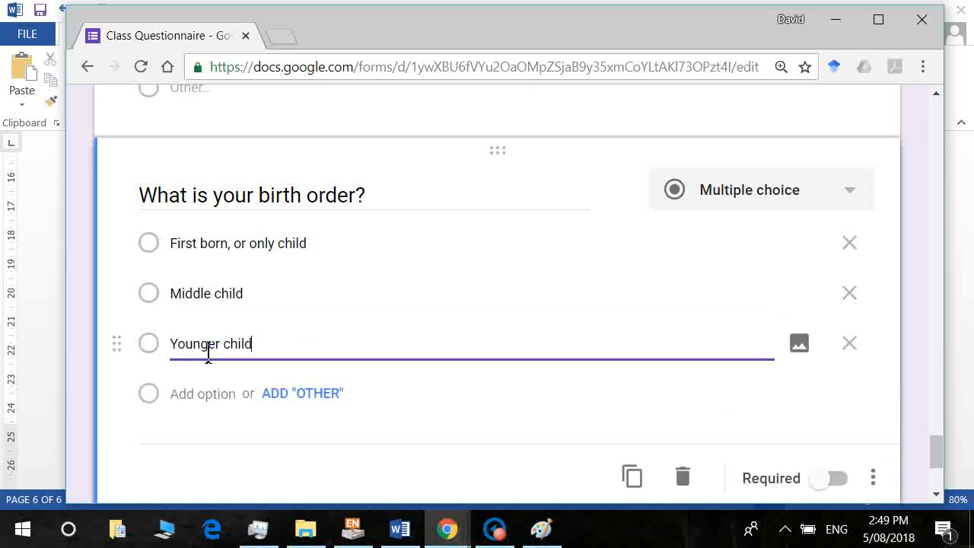
key("alt+Tab")
key("alt+Tab")
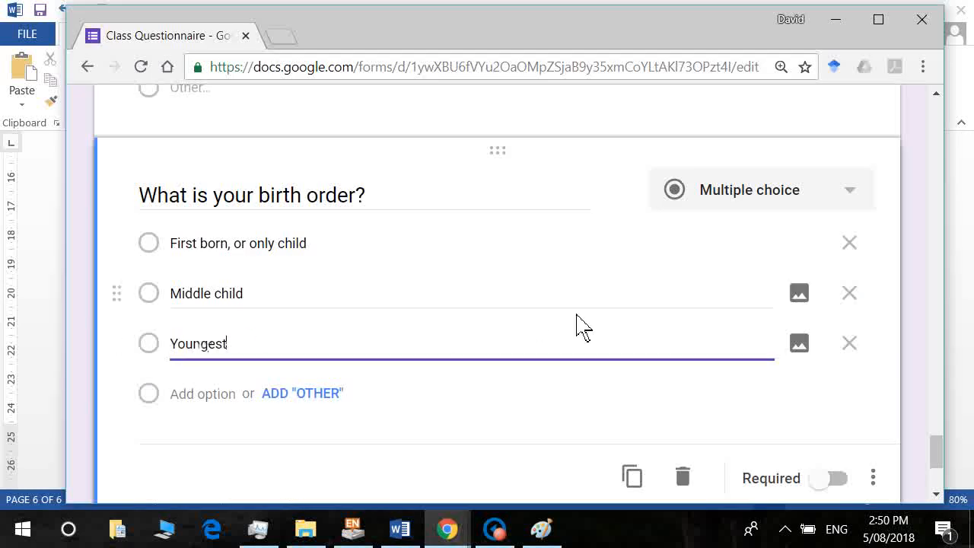
Move the Age question above the birth order question.
left_click_drag(941, 454, 943, 483)
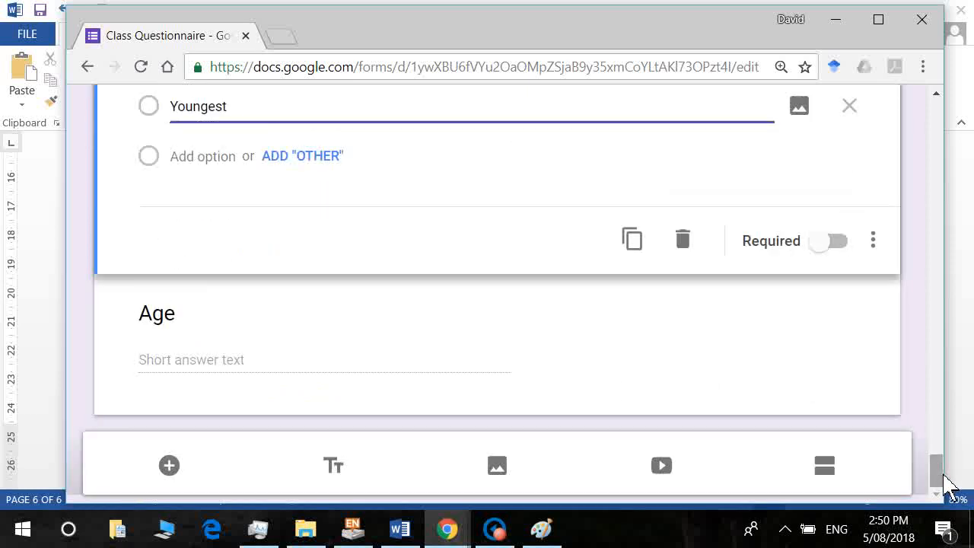
mouse_move(941, 479)
left_mouse_down()
mouse_move(933, 411)
mouse_move(938, 473)
left_mouse_up()
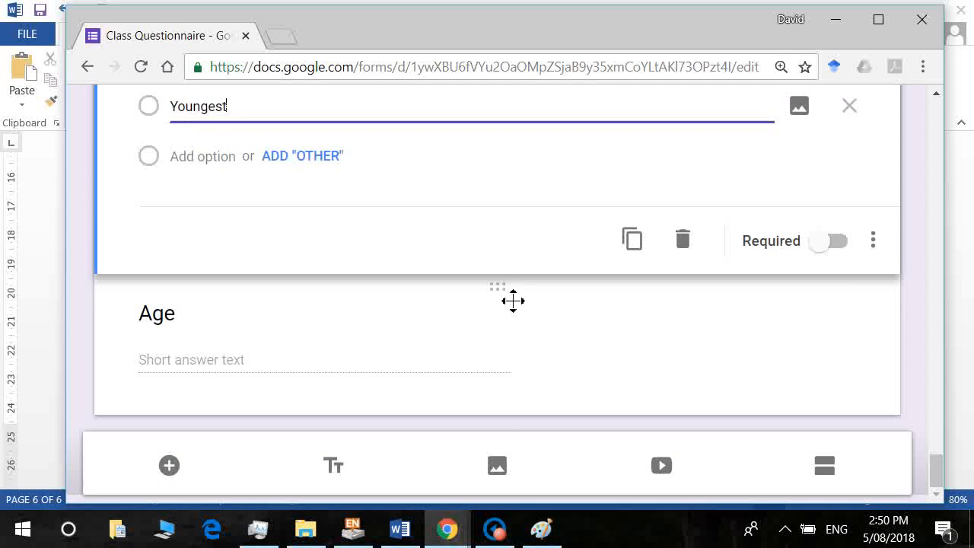
left_click_drag(513, 300, 503, 228)
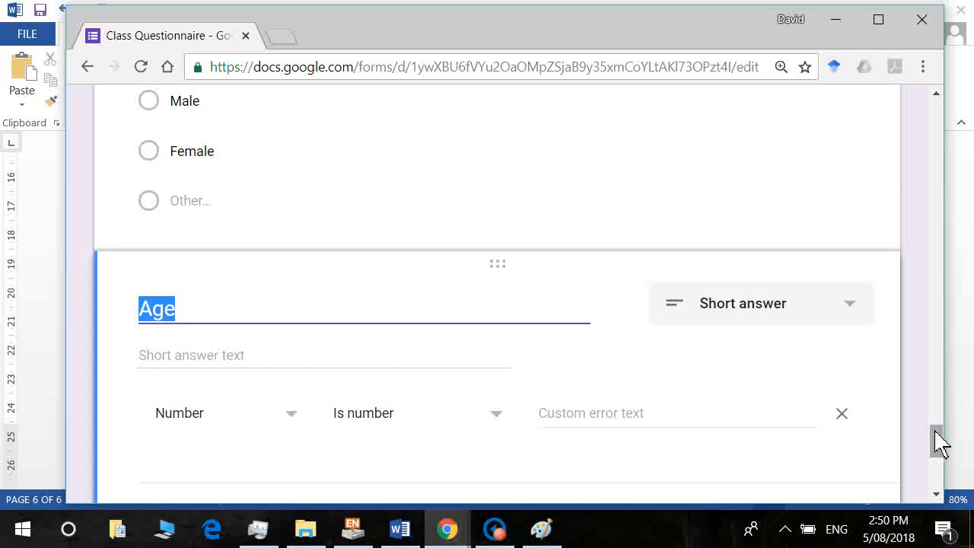
left_click_drag(941, 441, 941, 482)
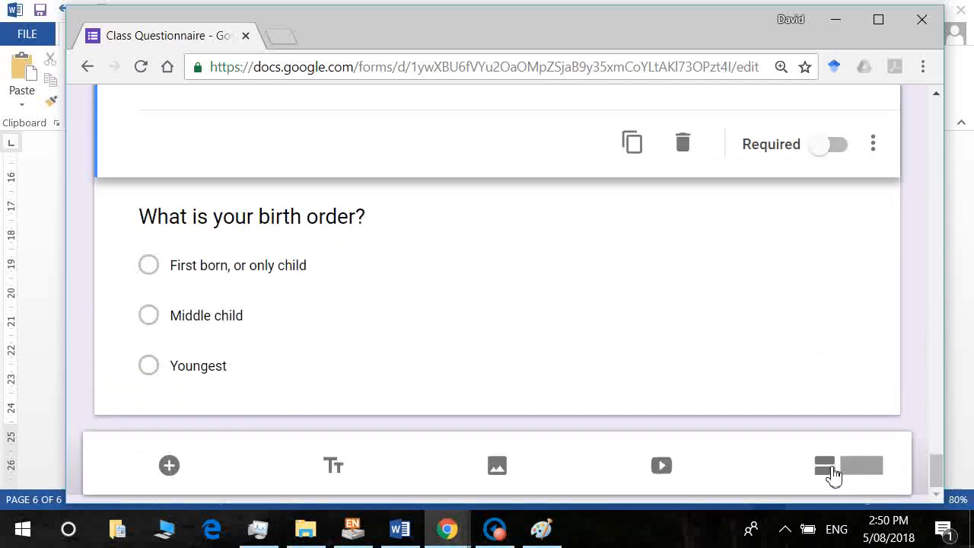
Add two new sections at the end of the form.
left_click(830, 470)
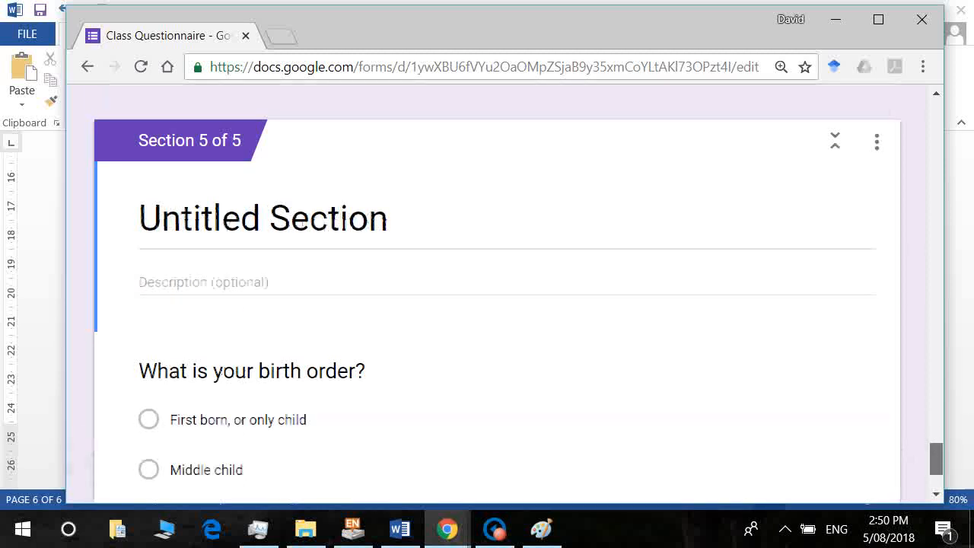
left_click_drag(942, 472, 947, 510)
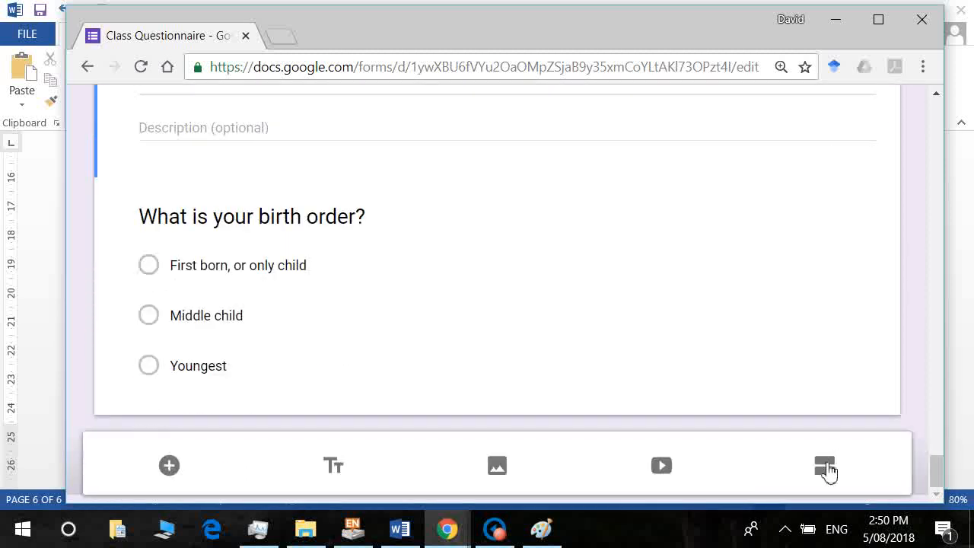
left_click(825, 467)
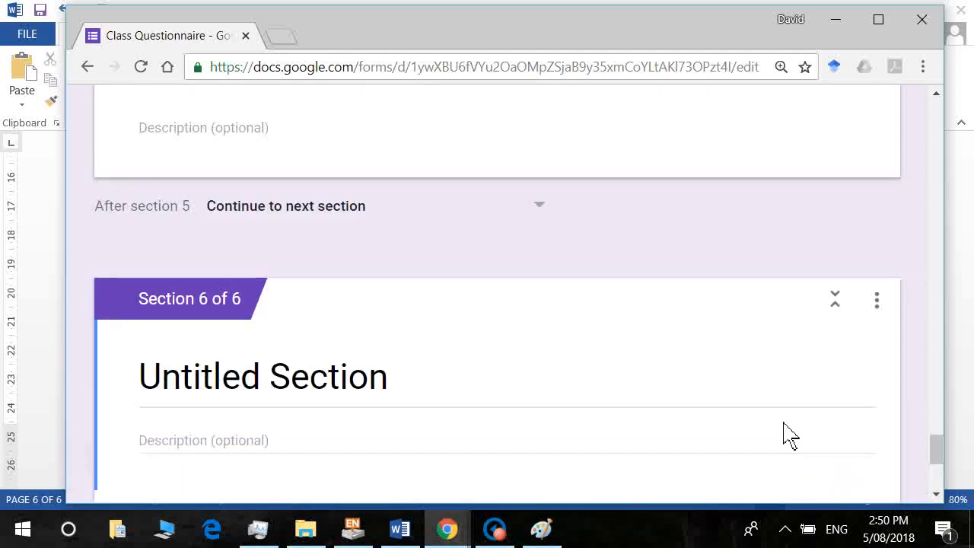
Title the last section 'Thank you' with the description 'Thank you for your participation. It is really appreciated :)'.
left_click(361, 402)
type("Thank ")
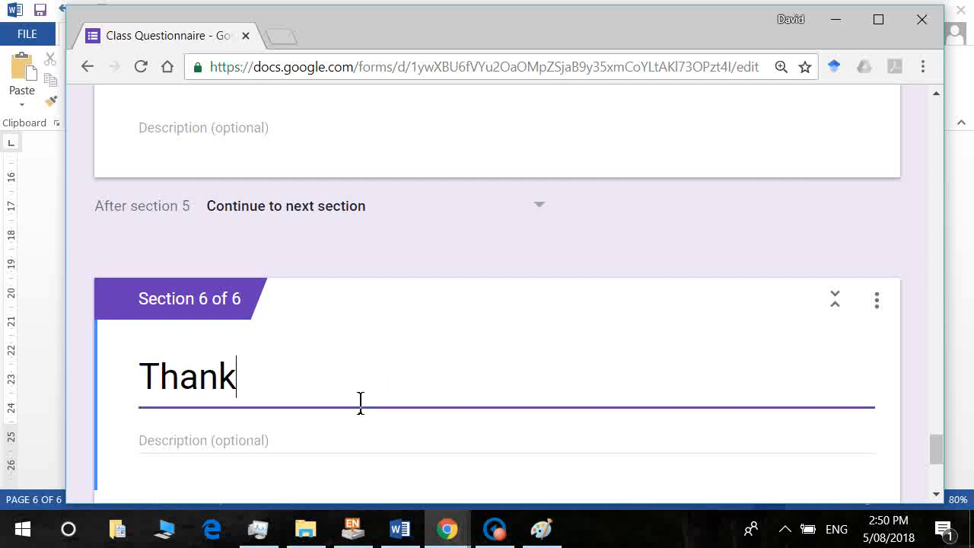
type("you")
key("Tab")
type("Th")
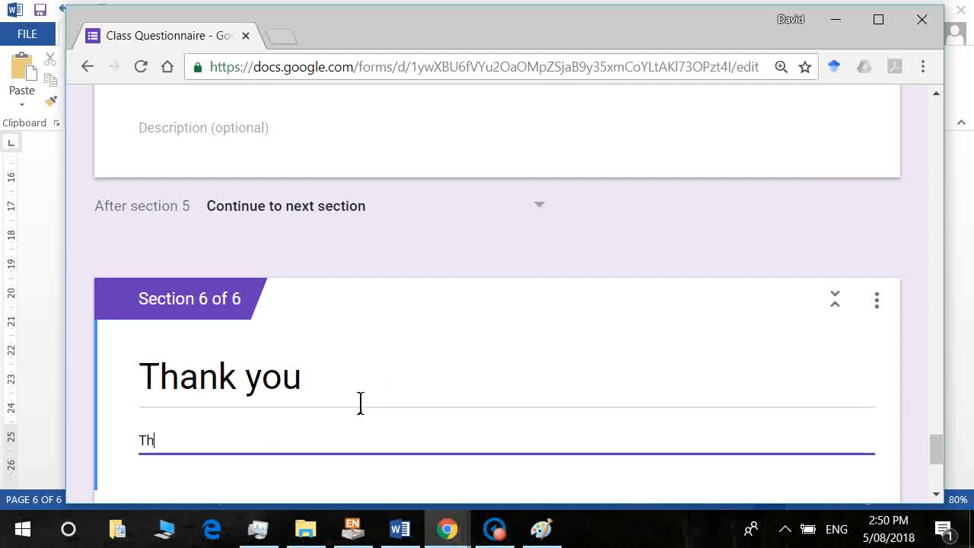
type("ank you for your")
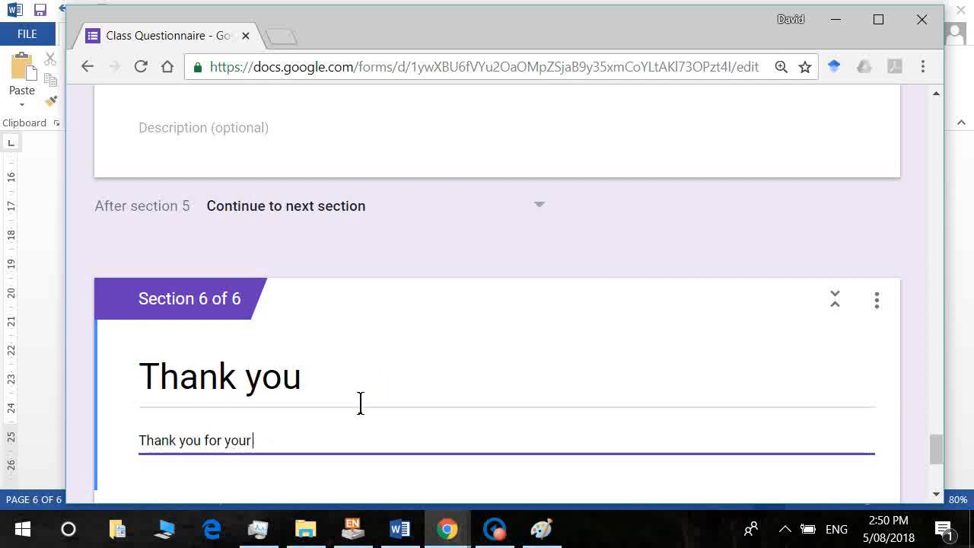
type(" participatio")
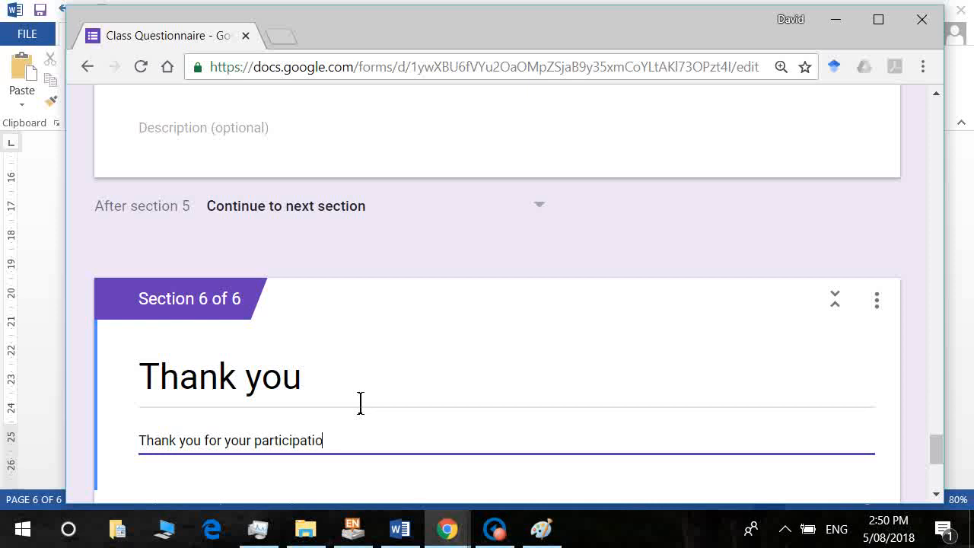
type("n. It is really appreciated :)")
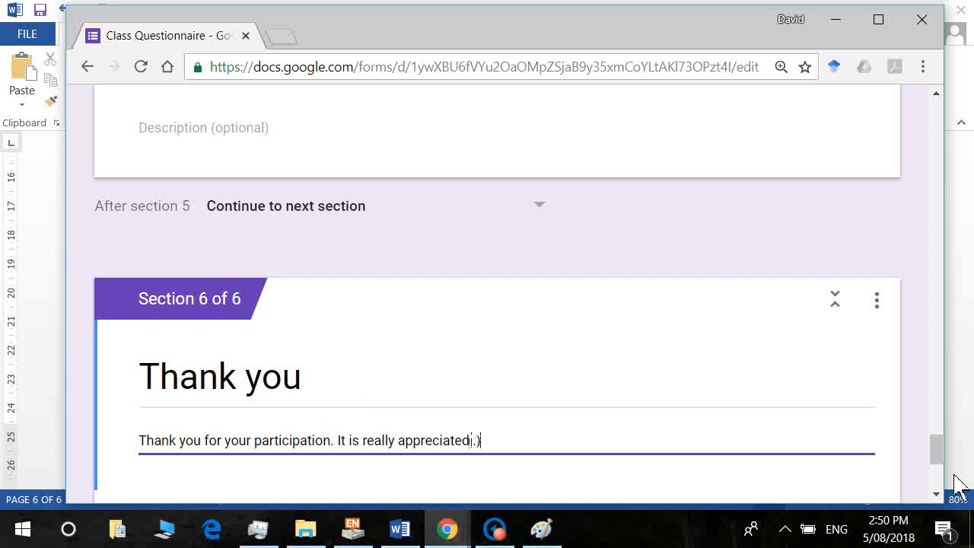
scroll(941, 466, "down", 1)
scroll(946, 477, "down", 3)
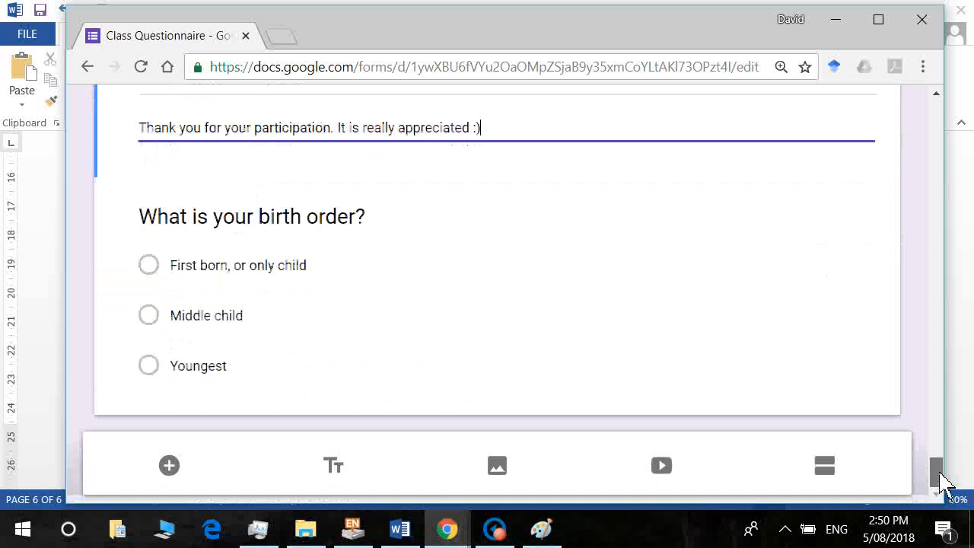
Move the birth order question up below Age.
scroll(946, 477, "up", 2)
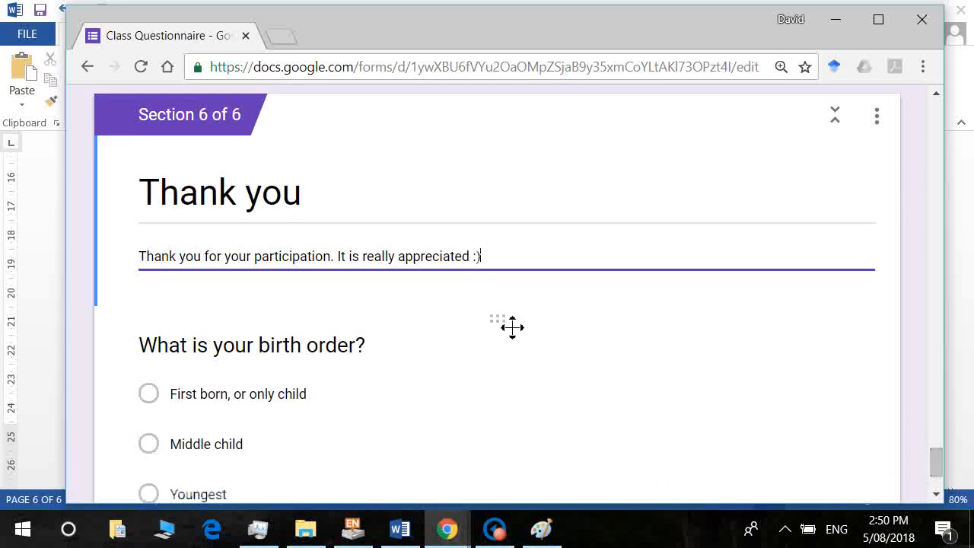
left_click_drag(508, 335, 484, 400)
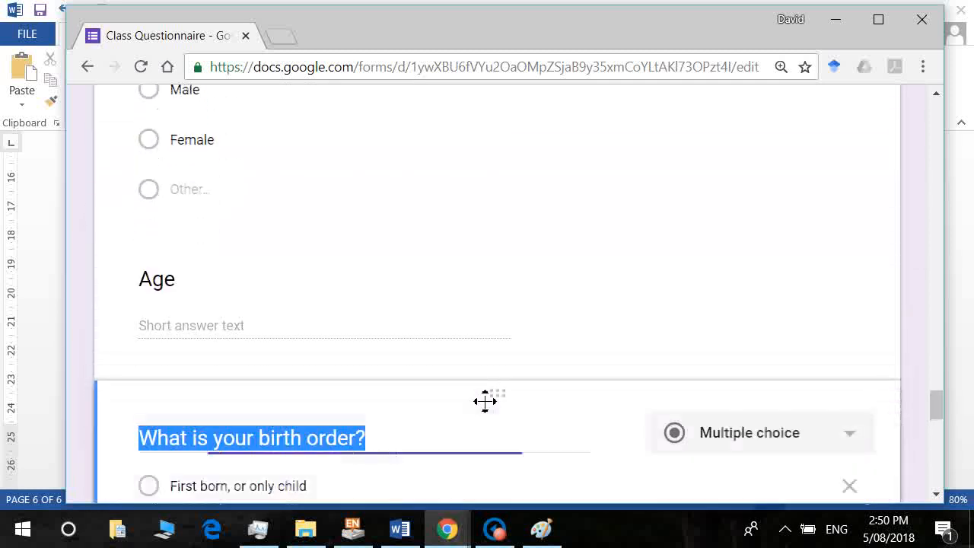
scroll(937, 424, "down", 1)
Delete the empty Untitled Section 5, leaving 'Thank you' as section 5 of 5.
left_click_drag(937, 424, 942, 468)
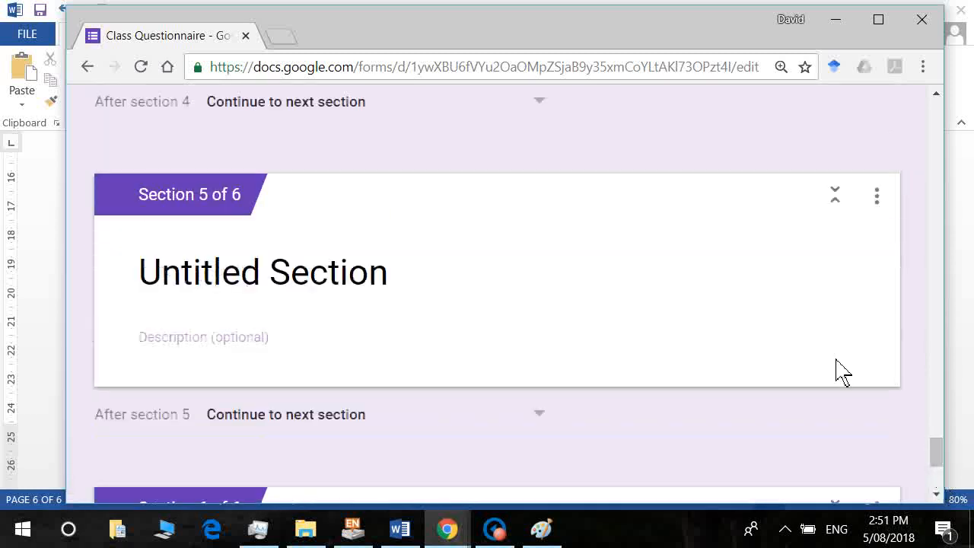
left_click(879, 204)
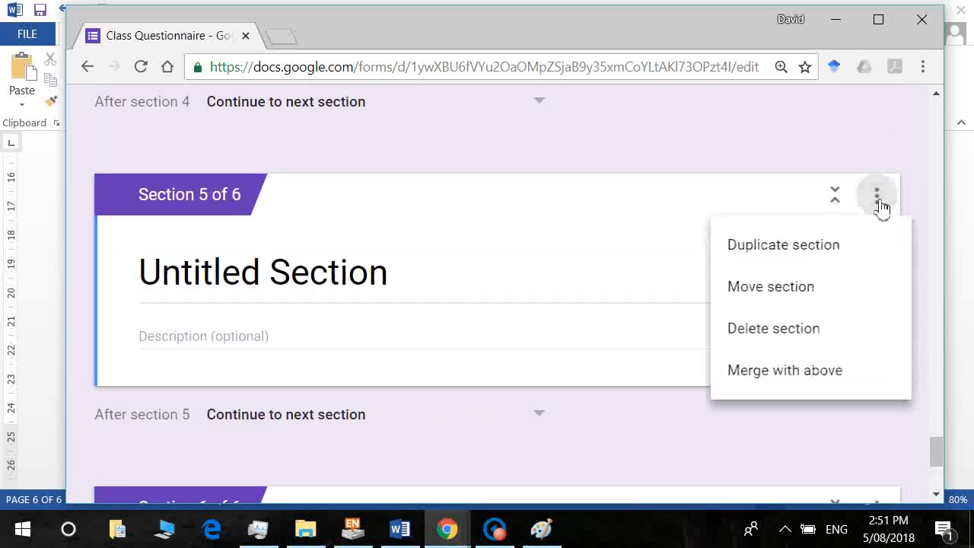
left_click(814, 343)
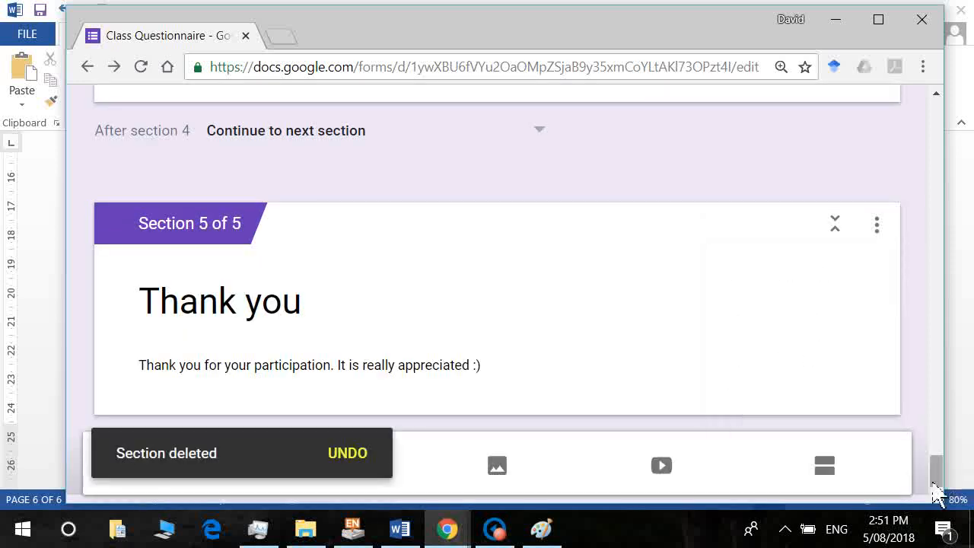
left_click_drag(937, 491, 865, 162)
scroll(865, 162, "up", 4)
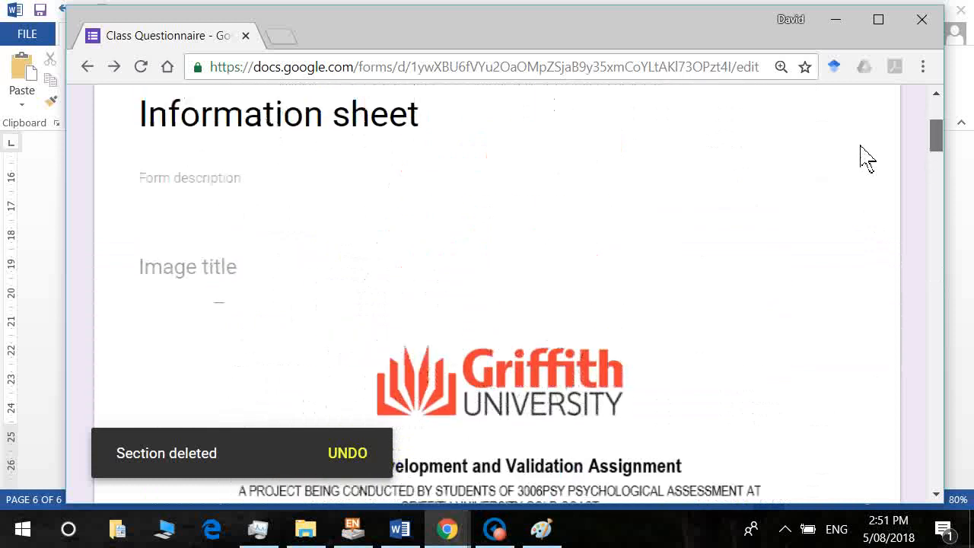
scroll(865, 153, "down", 2)
scroll(868, 163, "down", 10)
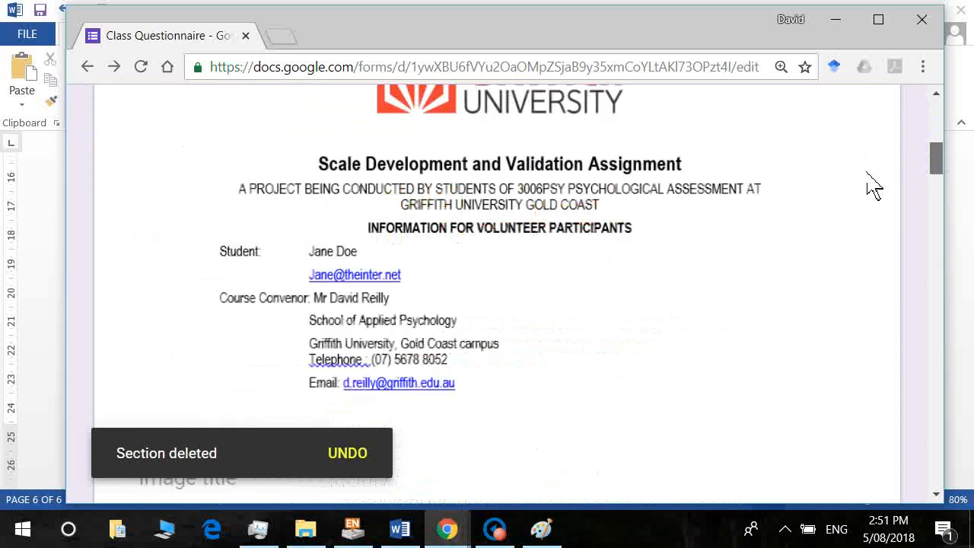
scroll(879, 220, "down", 4)
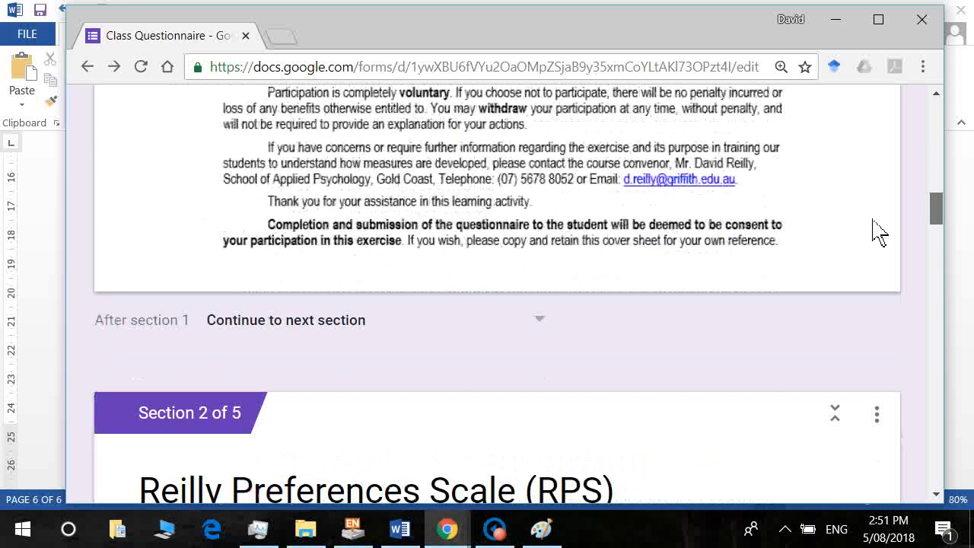
scroll(879, 243, "down", 5)
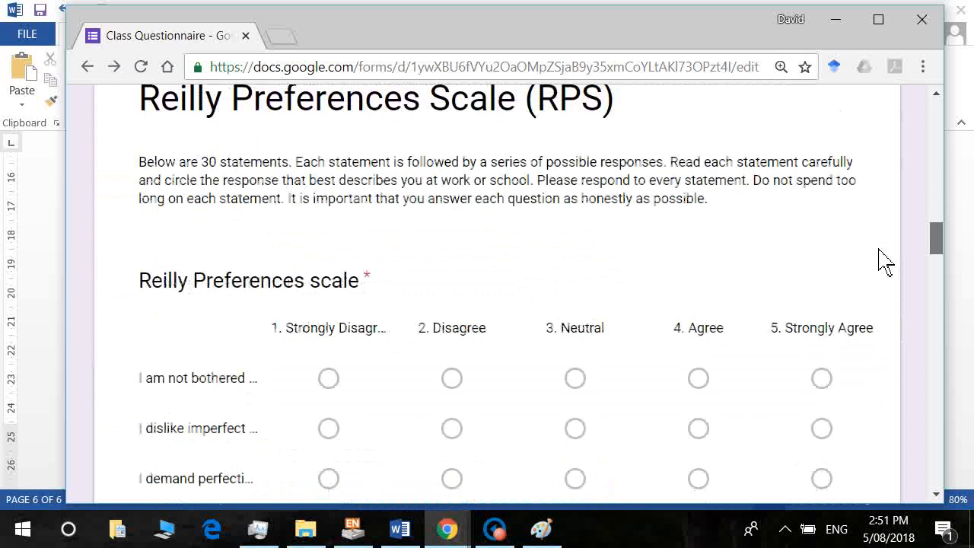
scroll(885, 261, "down", 2)
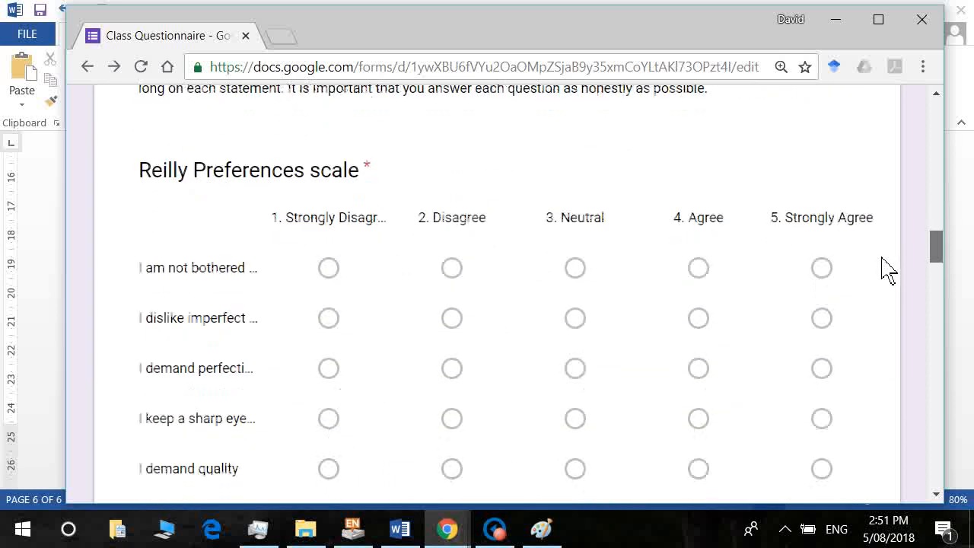
left_click(699, 197)
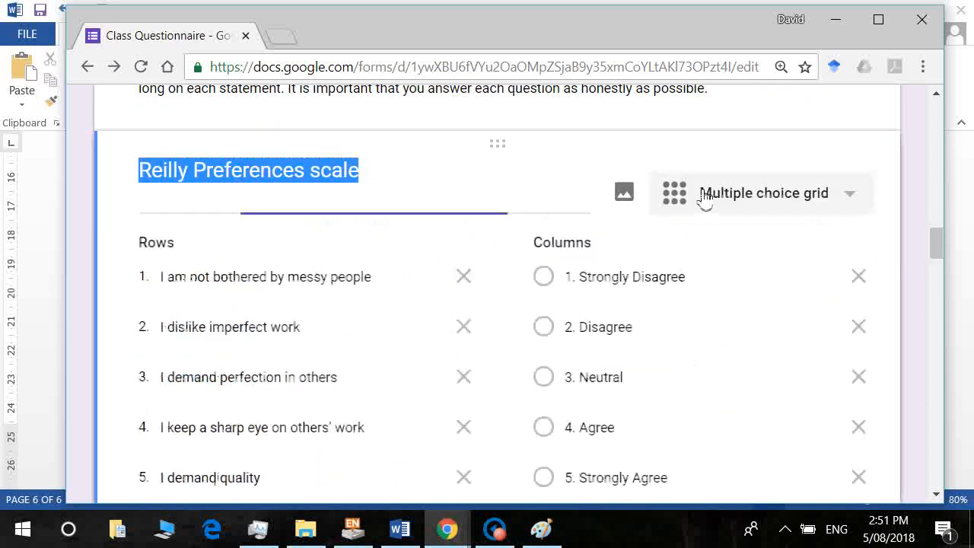
left_click_drag(940, 256, 963, 427)
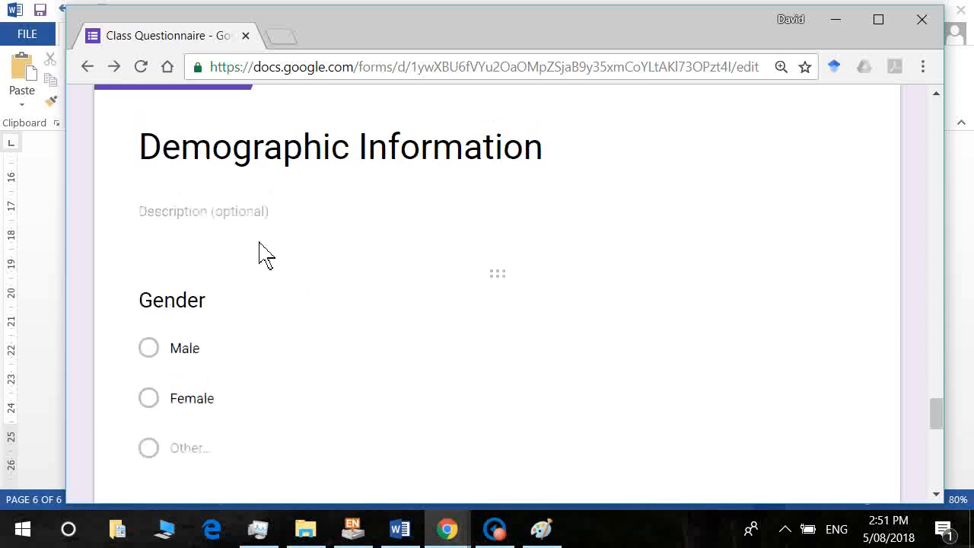
Describe Demographic Information as collecting optional general demographic details to describe the sample.
left_click(190, 232)
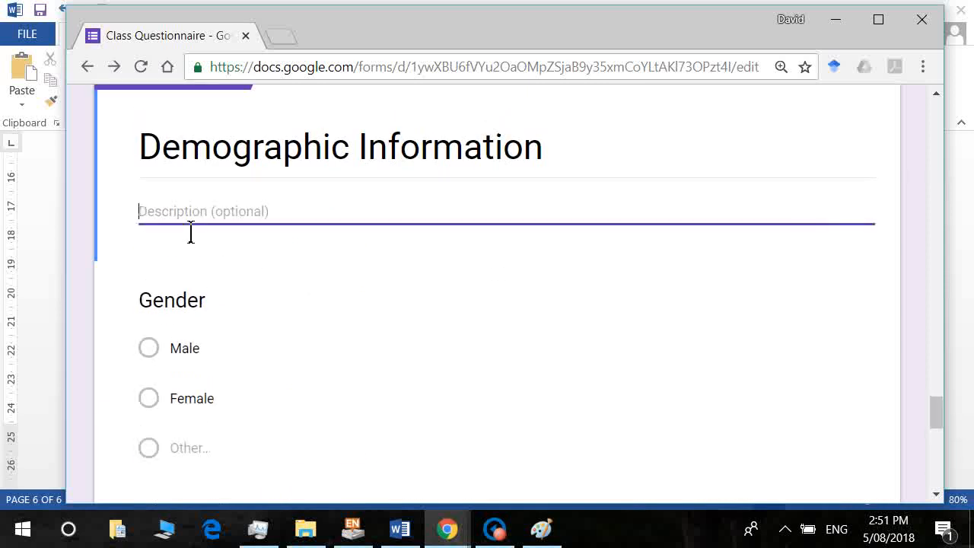
type("This section asks for general")
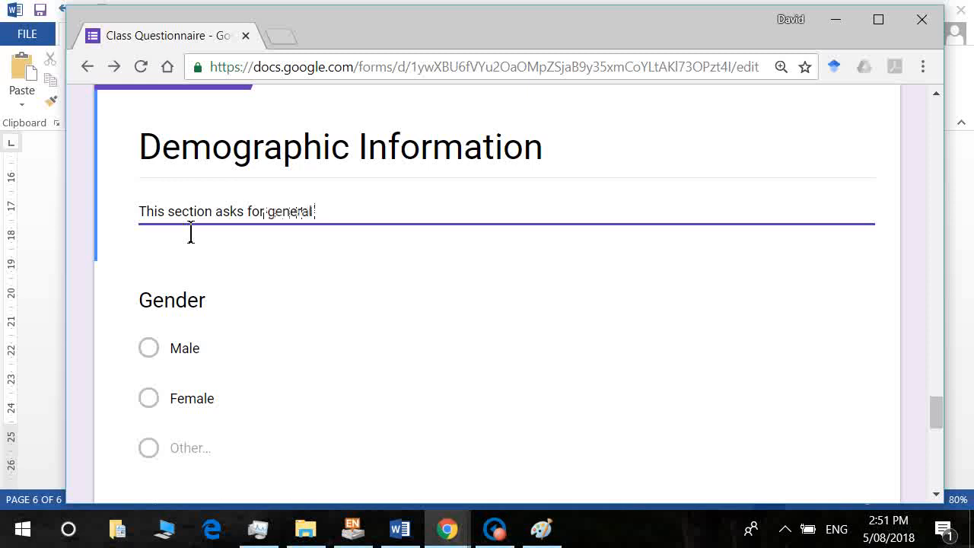
type(" demongraphic information, in order to de")
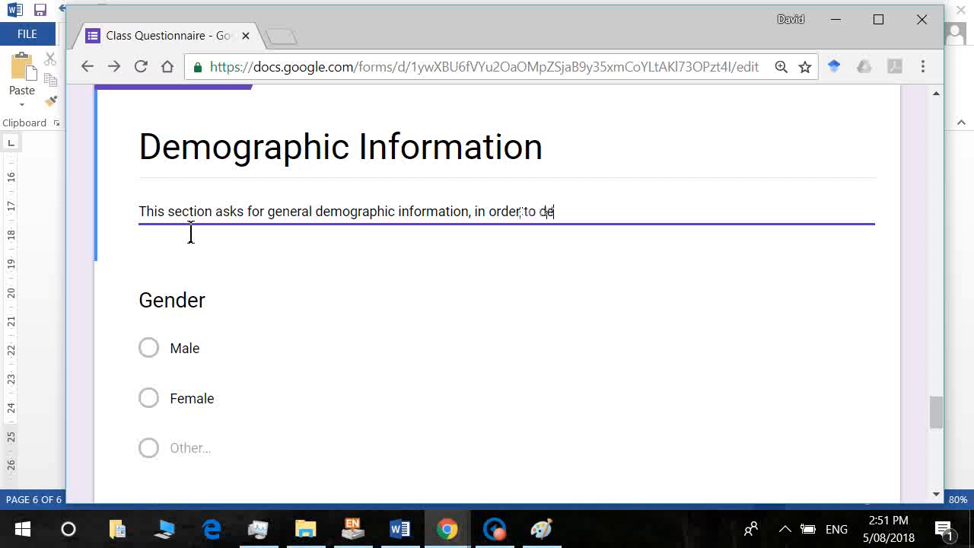
type("be our sample. Each question is optional.")
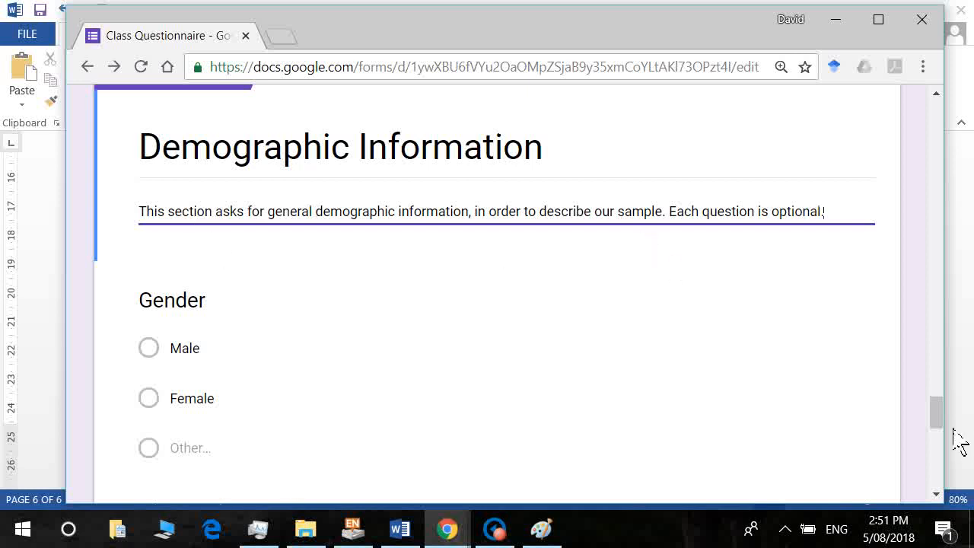
left_click_drag(941, 419, 946, 499)
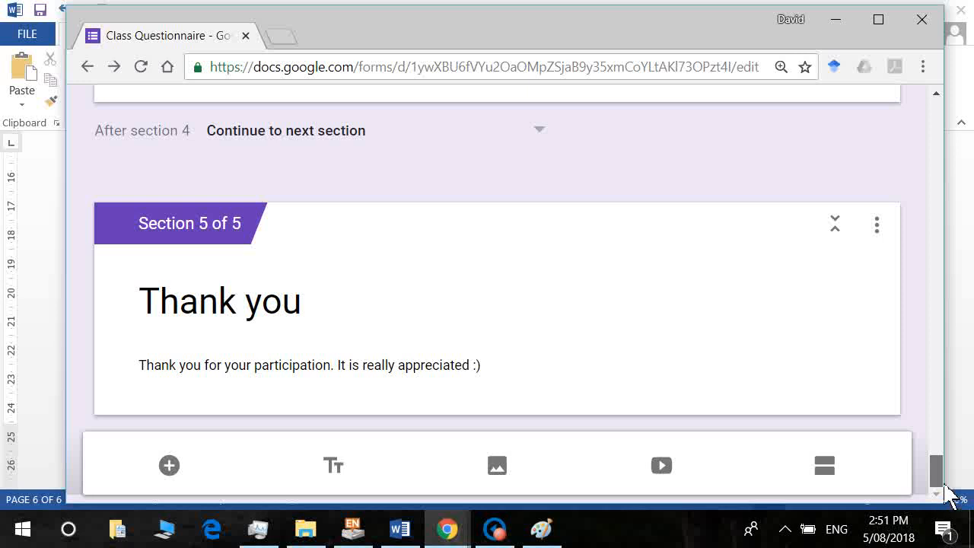
Preview the form and move past the information sheet to the Reilly Preferences Scale page.
left_click_drag(937, 468, 921, 118)
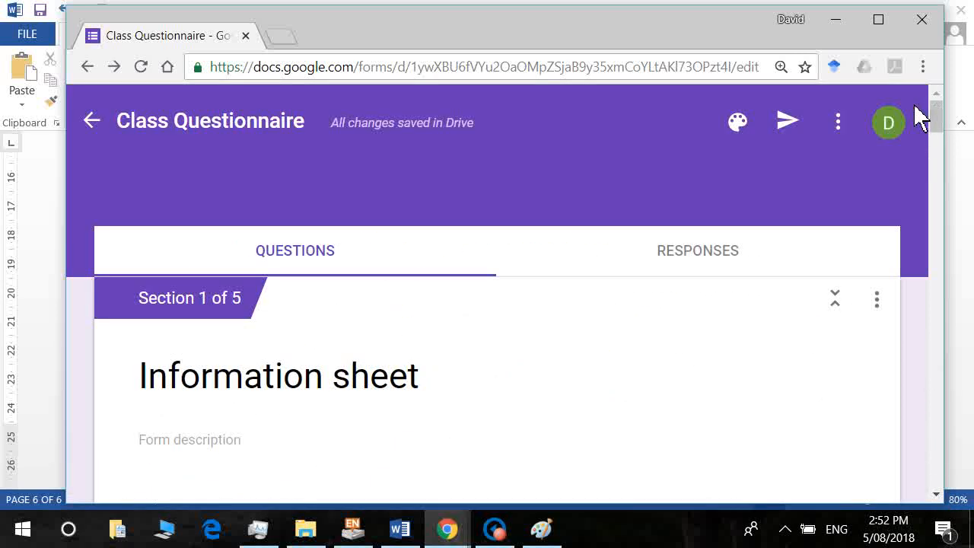
left_click(839, 124)
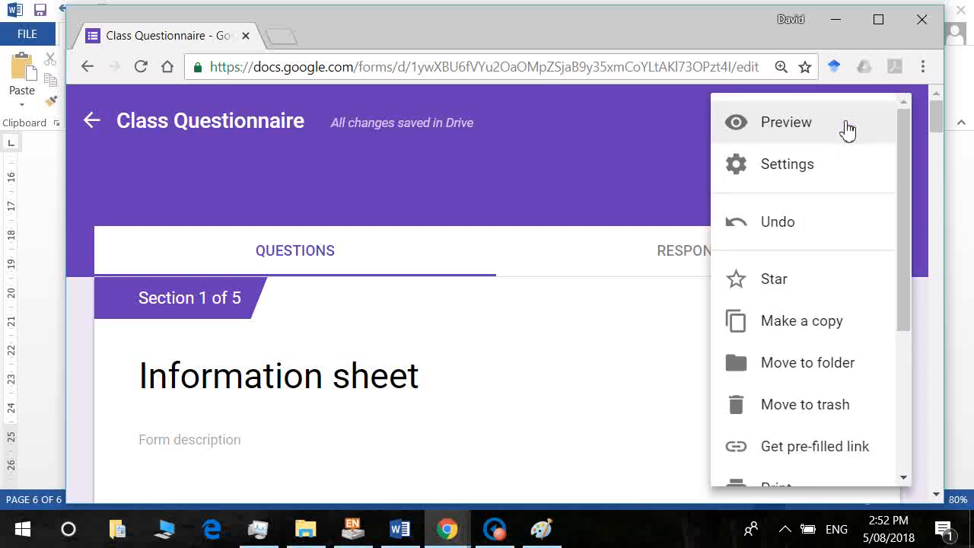
left_click(777, 123)
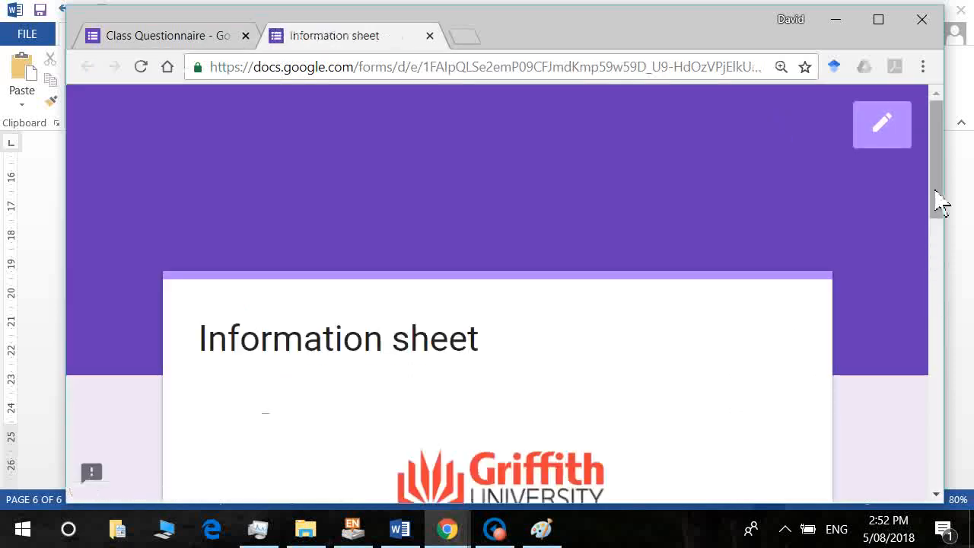
left_click_drag(941, 204, 939, 243)
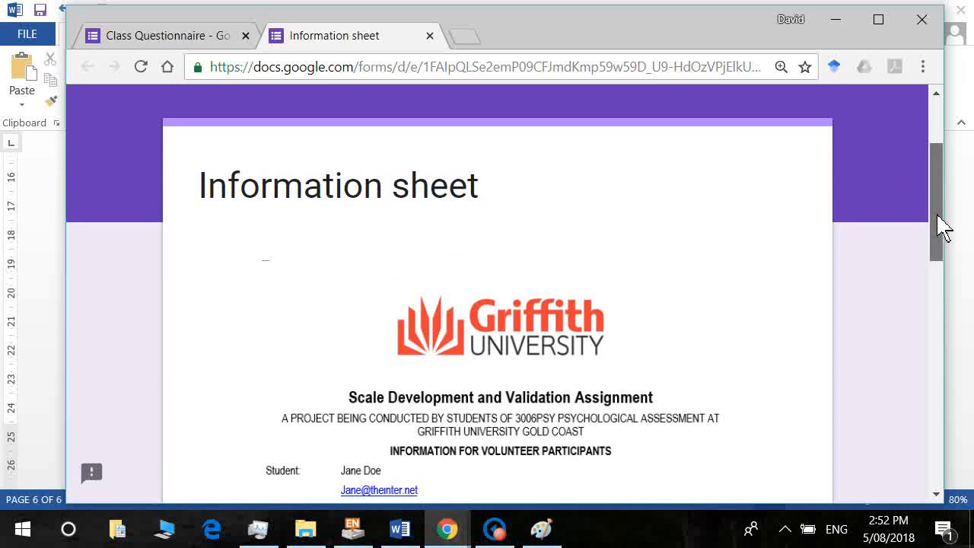
left_click_drag(941, 224, 972, 409)
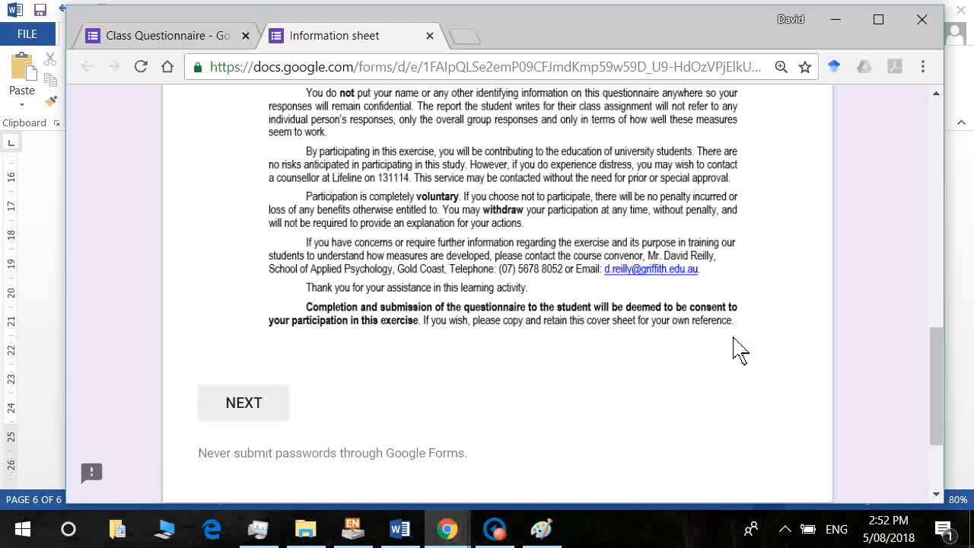
left_click(259, 411)
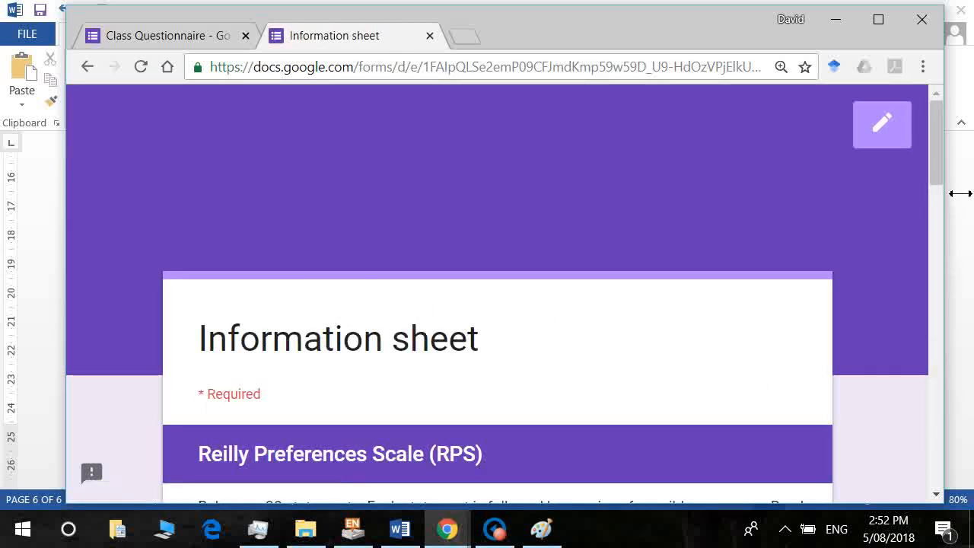
left_click_drag(941, 185, 947, 238)
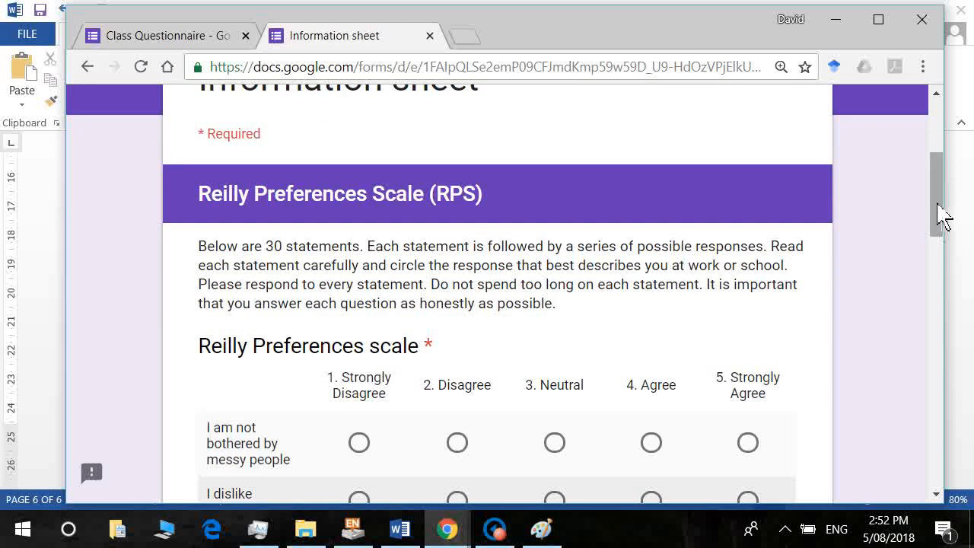
left_click_drag(939, 213, 948, 254)
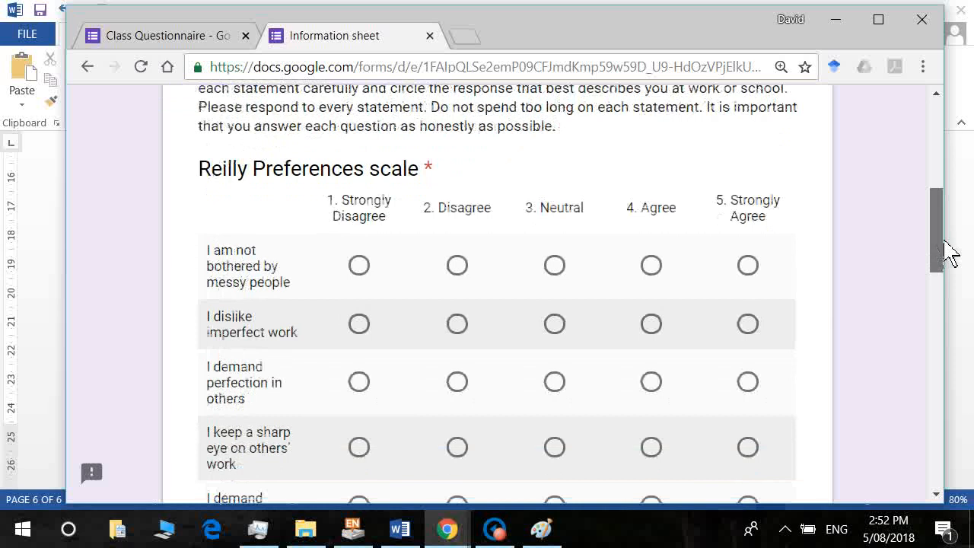
key("alt+Tab")
key("super+s")
left_click(736, 298)
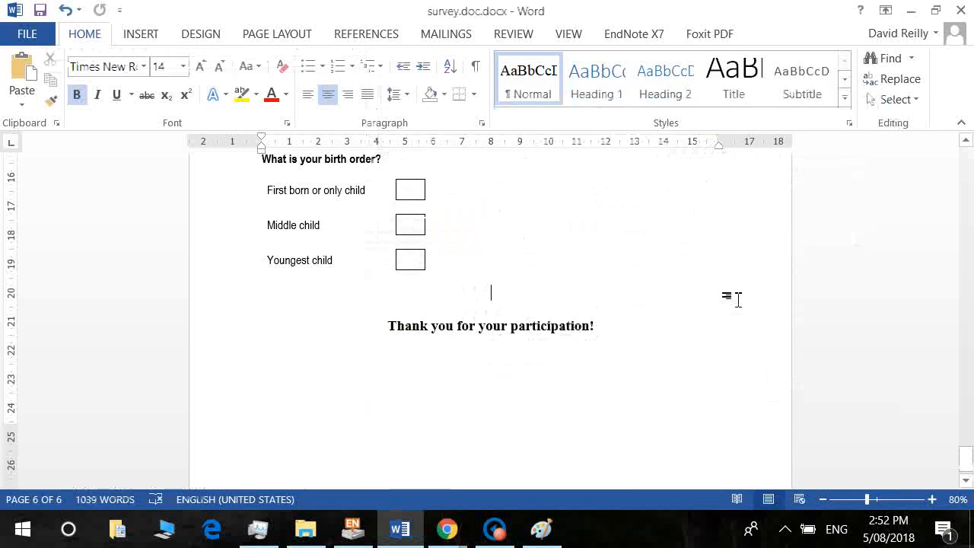
mouse_move(447, 528)
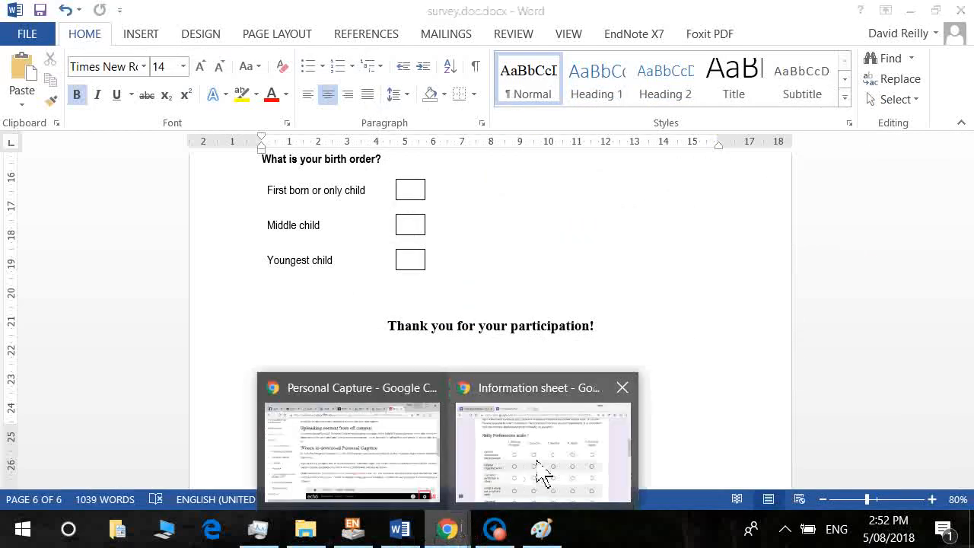
left_click(542, 471)
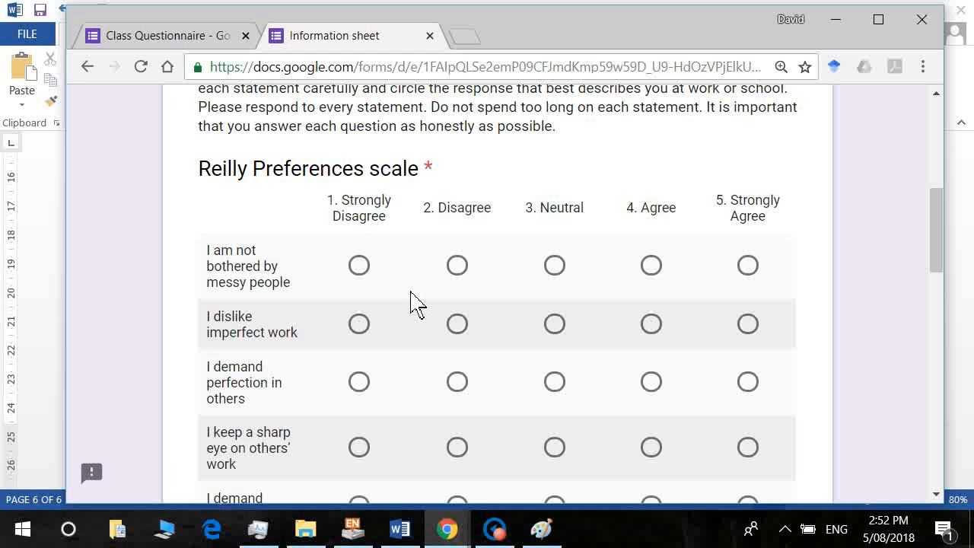
Rate messy people Strongly Disagree, demand quality Strongly Agree, other perfection-in-others statements Agree.
left_click(360, 266)
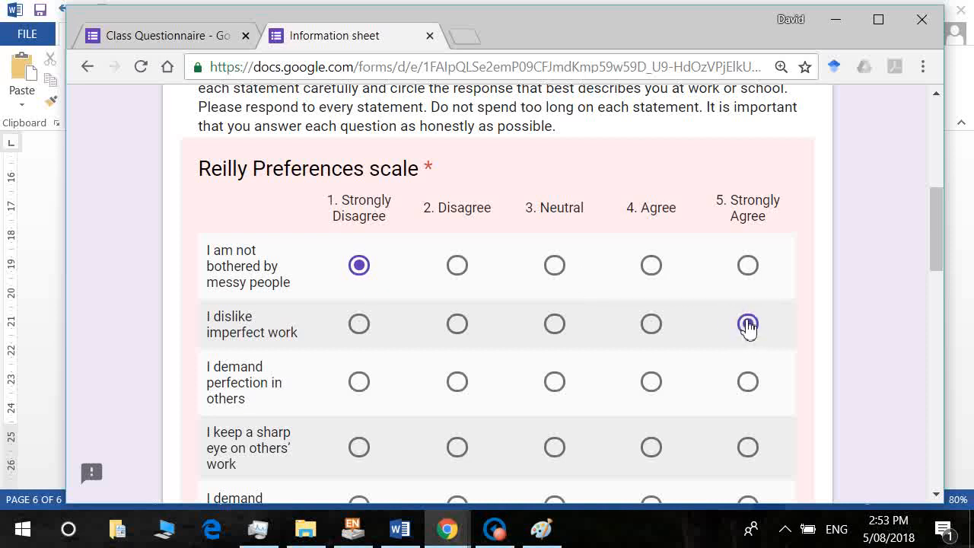
left_click(650, 384)
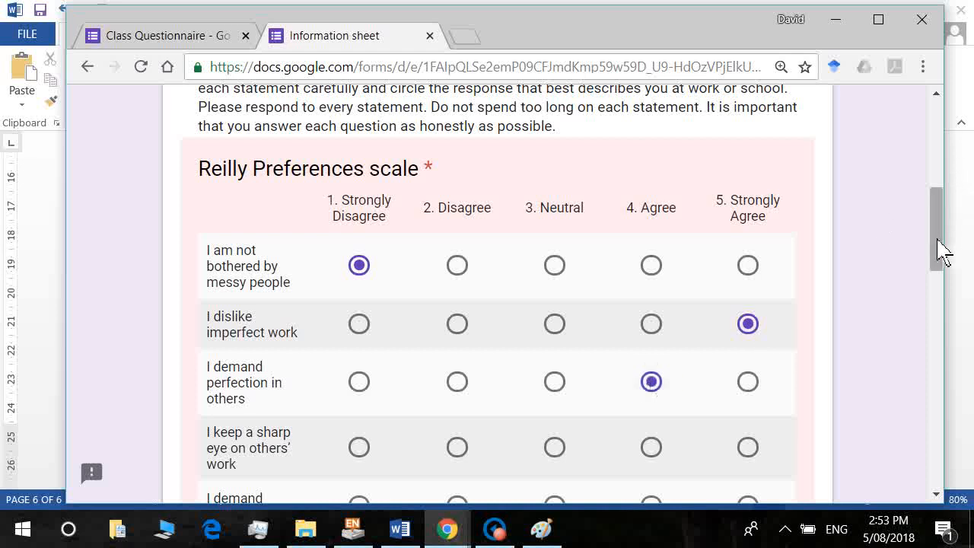
left_click_drag(943, 250, 950, 287)
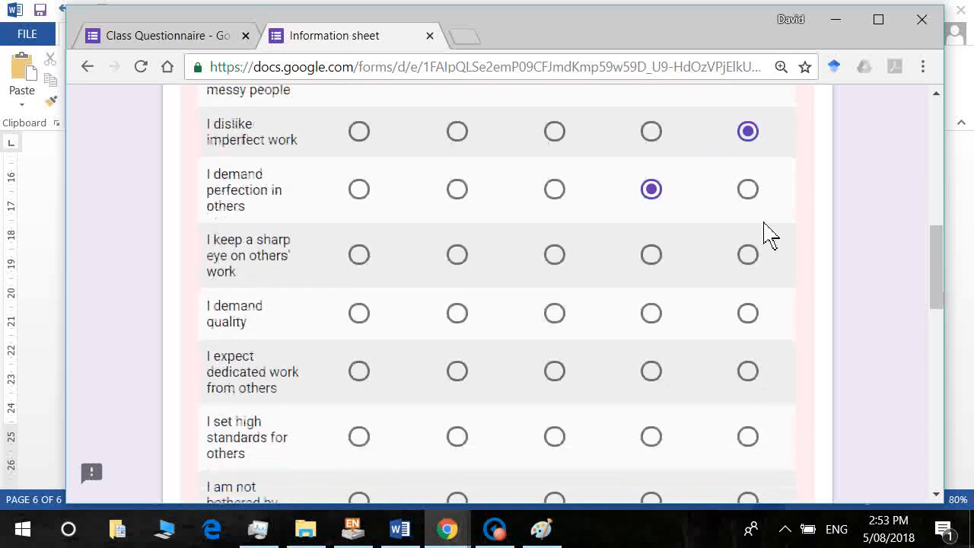
left_click(653, 259)
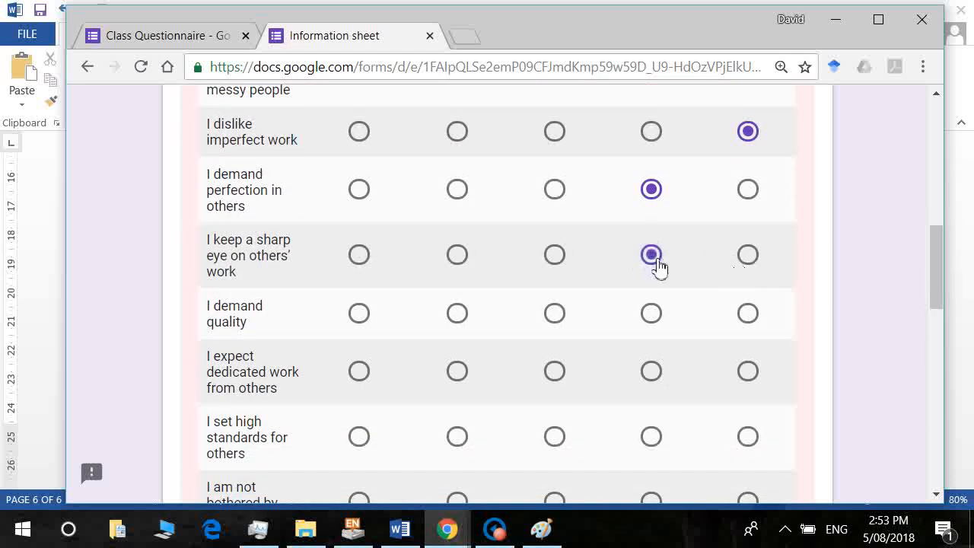
left_click(747, 313)
left_click(652, 374)
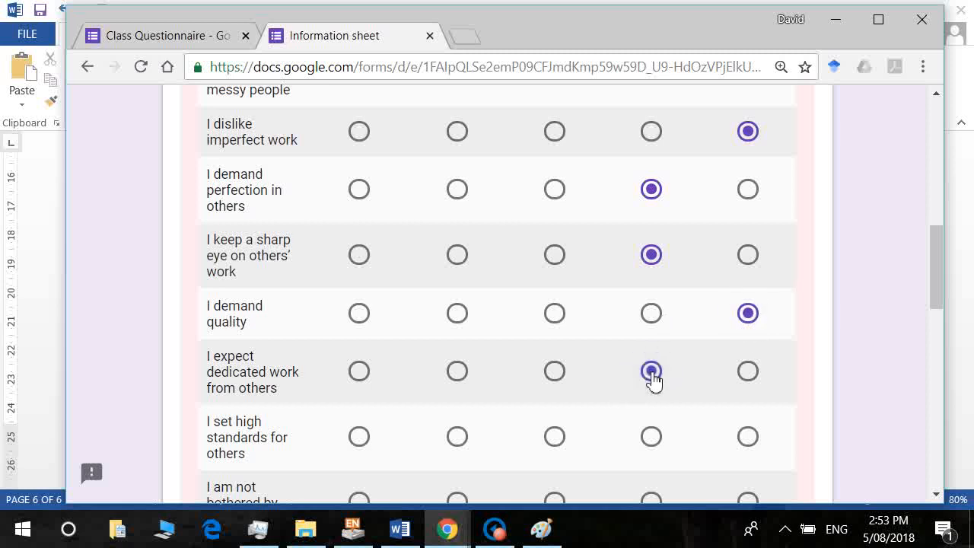
left_click(659, 444)
left_click_drag(943, 281, 941, 322)
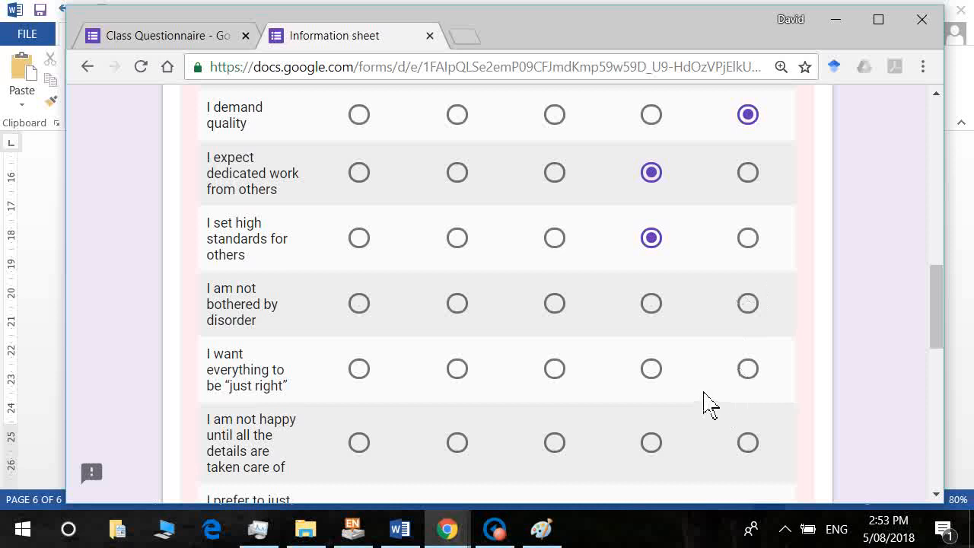
Rate the remaining detail statements, mostly Strongly Agree, then continue to Preference for tidiness.
left_click(359, 305)
left_click(749, 369)
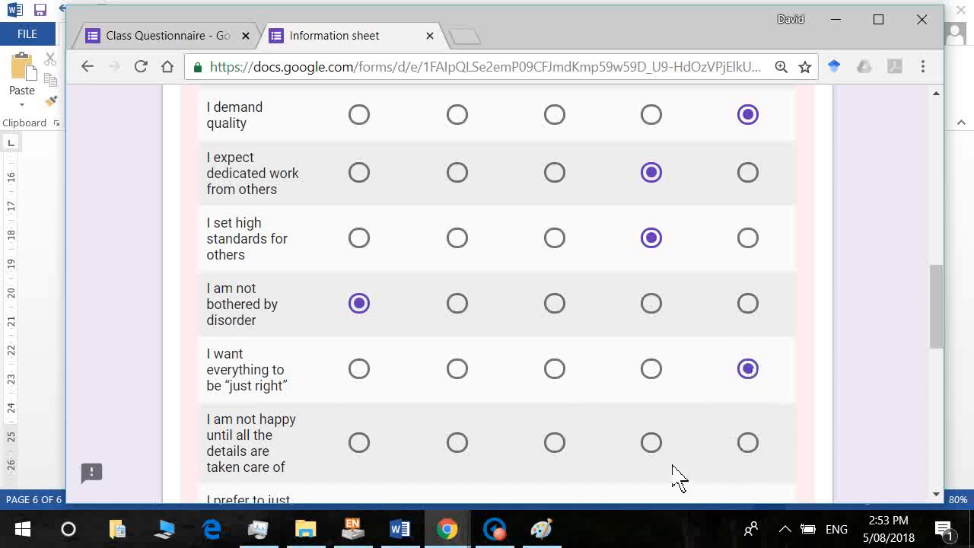
left_click(652, 444)
left_click_drag(937, 328, 939, 370)
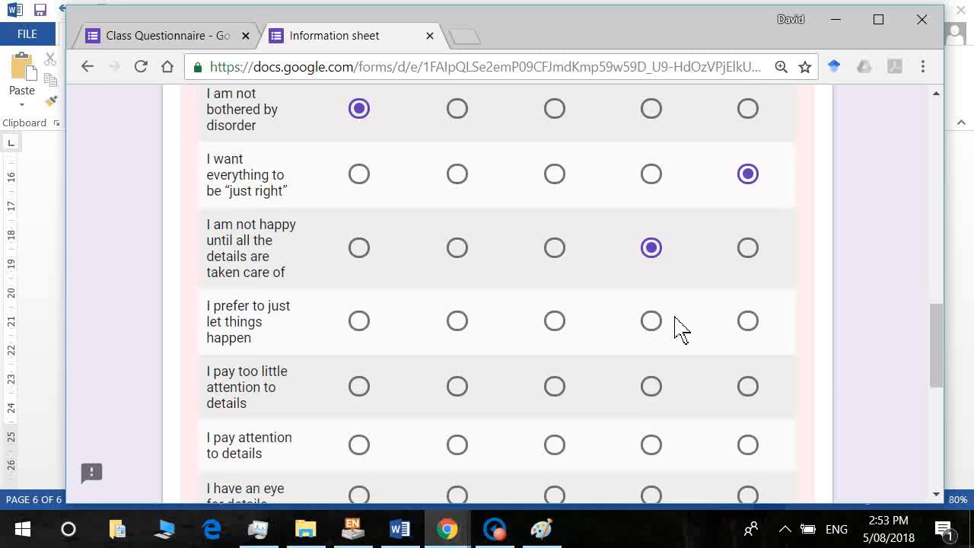
left_click(364, 333)
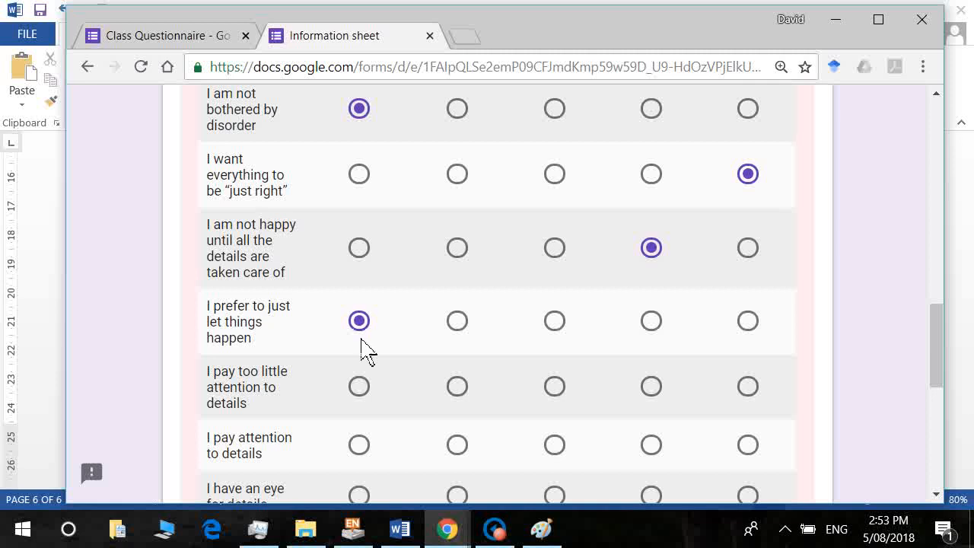
left_click(359, 388)
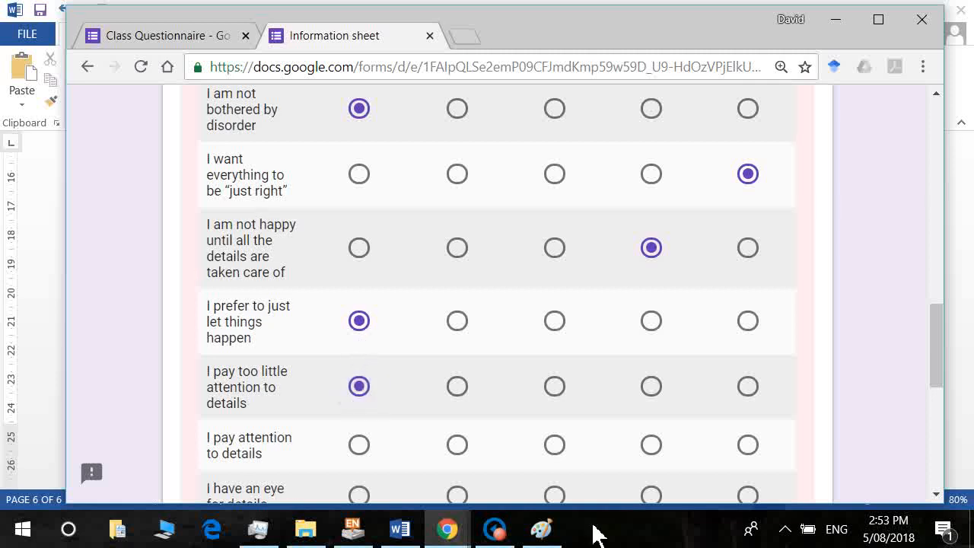
left_click(757, 446)
left_click_drag(937, 373, 944, 424)
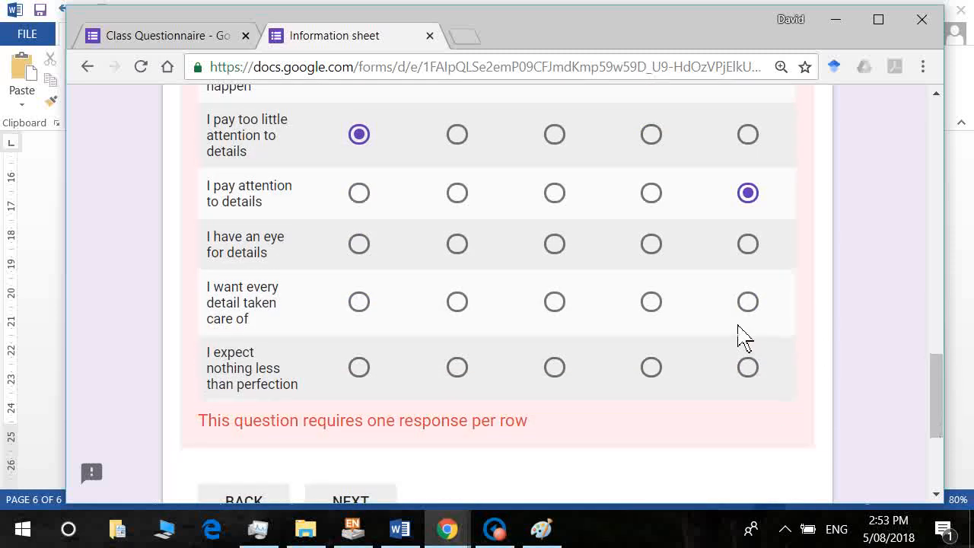
left_click(759, 244)
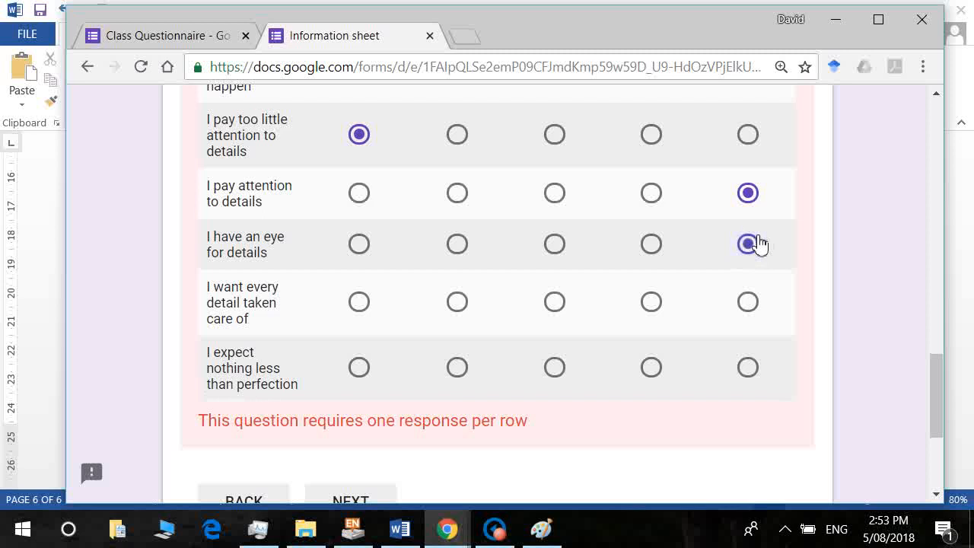
left_click(749, 312)
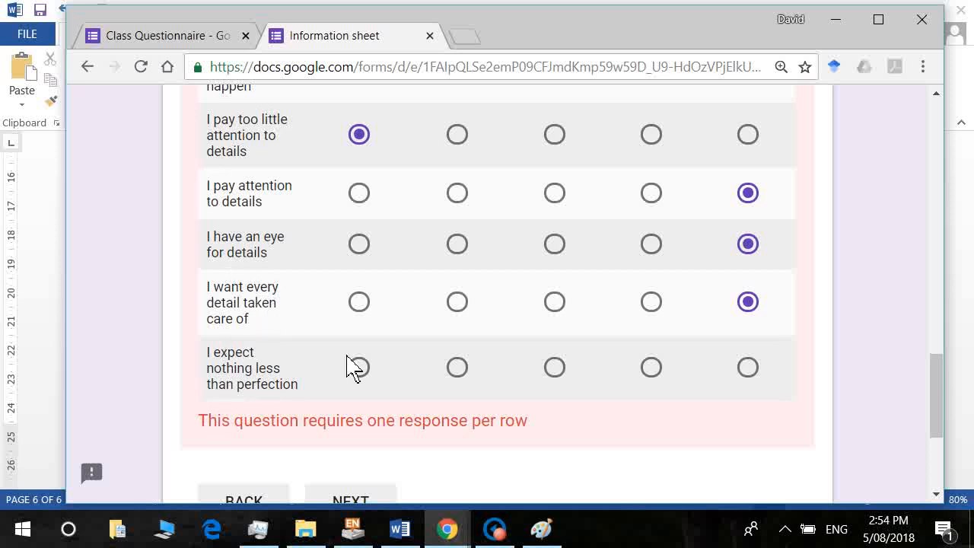
left_click(750, 381)
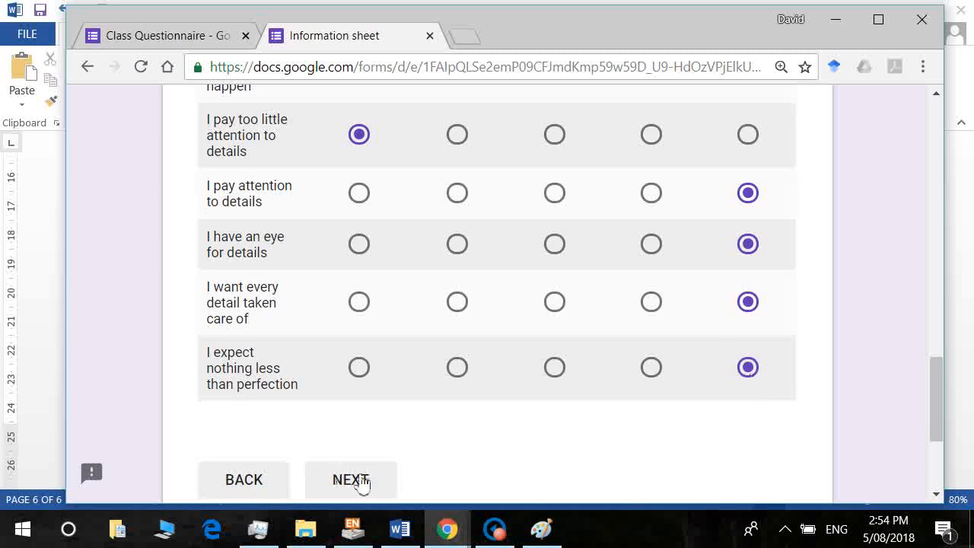
left_click(352, 479)
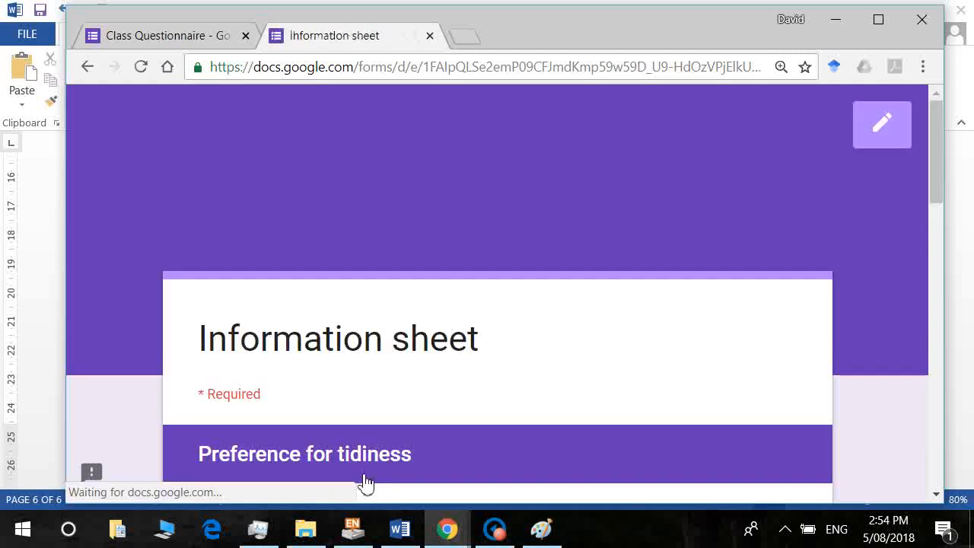
Rate liking order and tidying Strongly Agree, order and regularity Agree, leaving messes Strongly Disagree.
left_click_drag(938, 207, 956, 310)
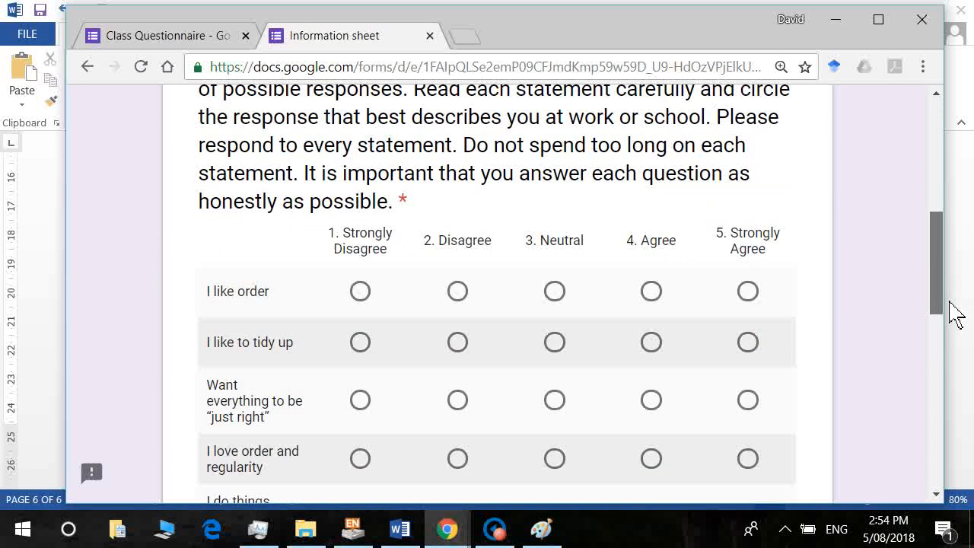
left_click(763, 306)
left_click(756, 350)
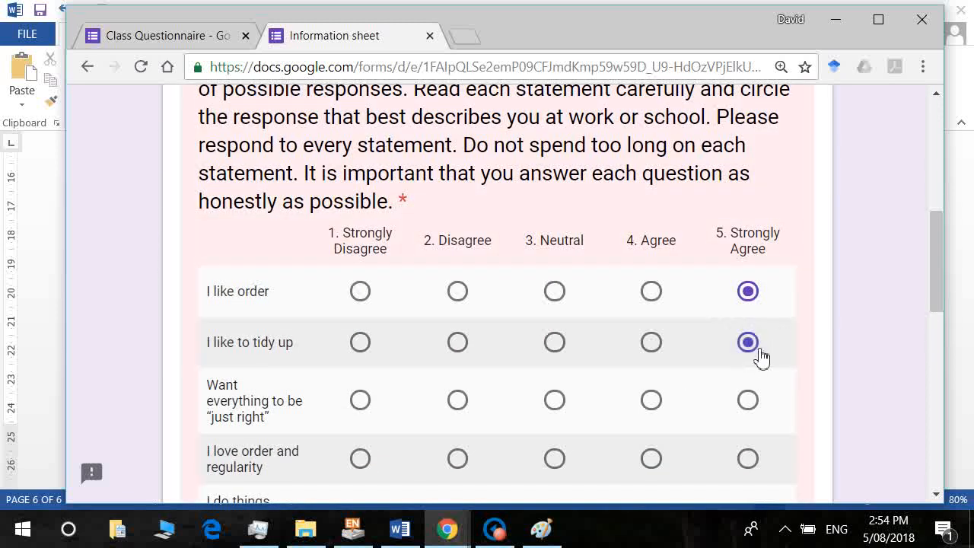
left_click(753, 401)
left_click(654, 461)
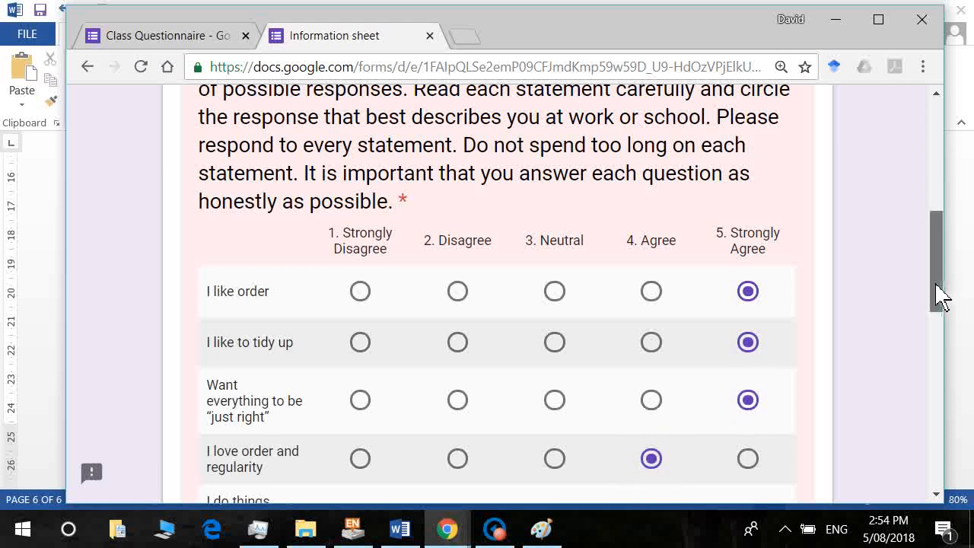
left_click_drag(939, 293, 939, 355)
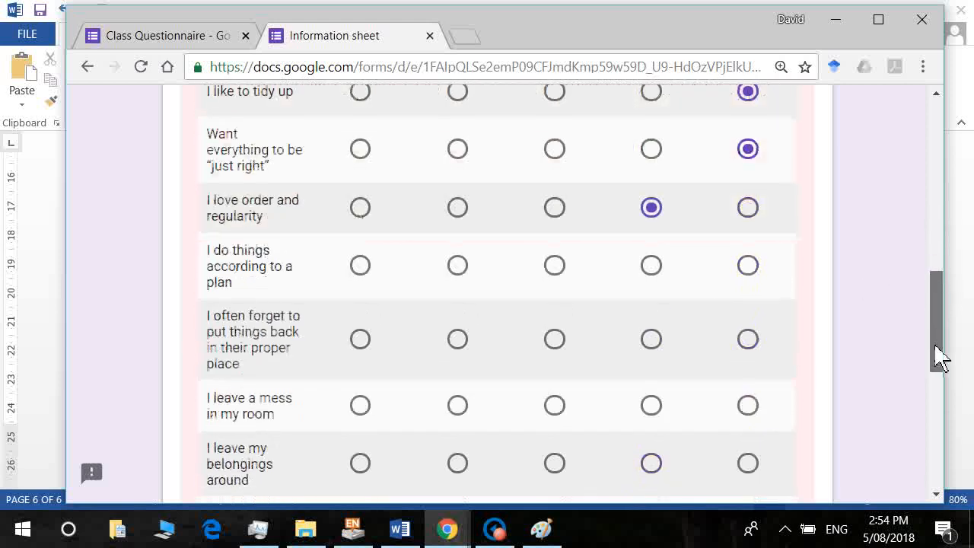
left_click(364, 342)
left_click(360, 405)
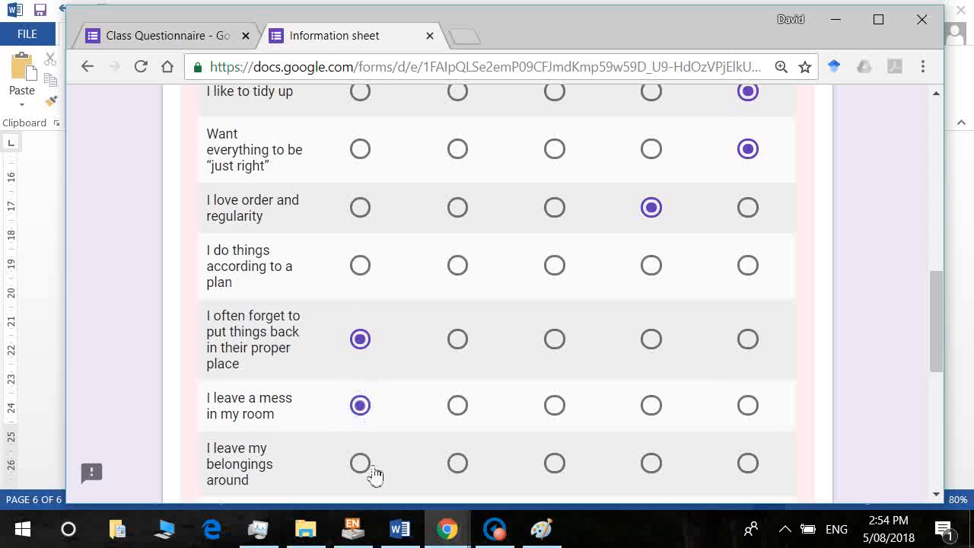
left_click(362, 464)
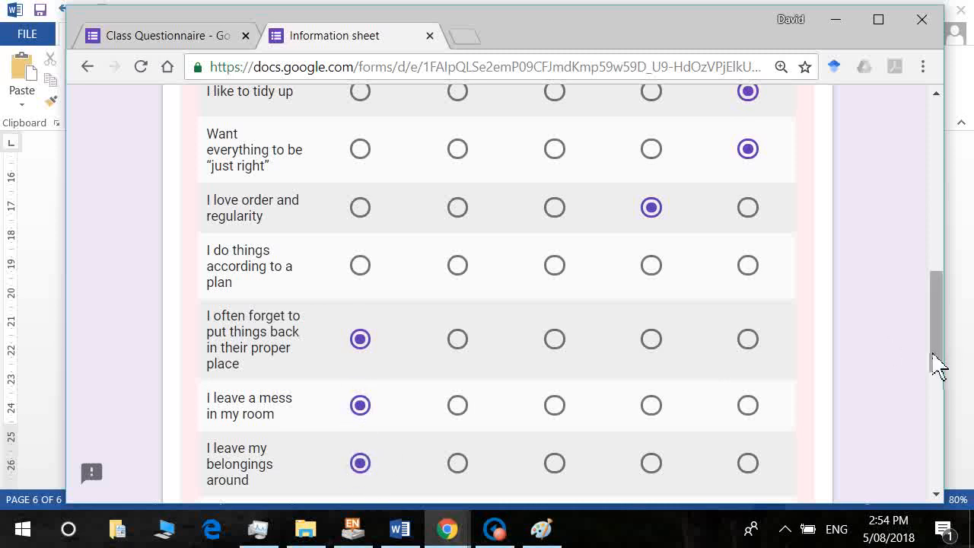
Strongly disagree with the messy-people and disorder statements, rate planning Agree, and continue.
left_click_drag(939, 366, 943, 407)
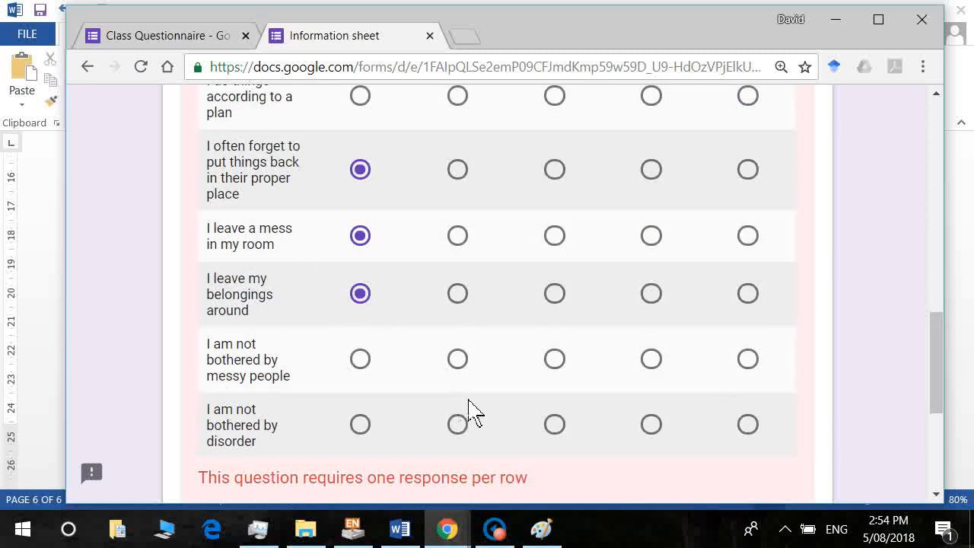
left_click(365, 362)
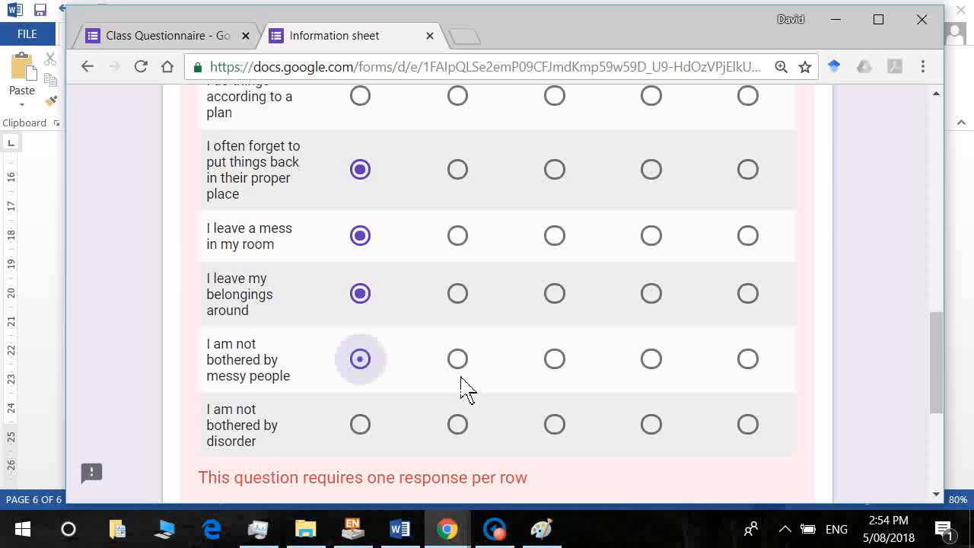
left_click(363, 434)
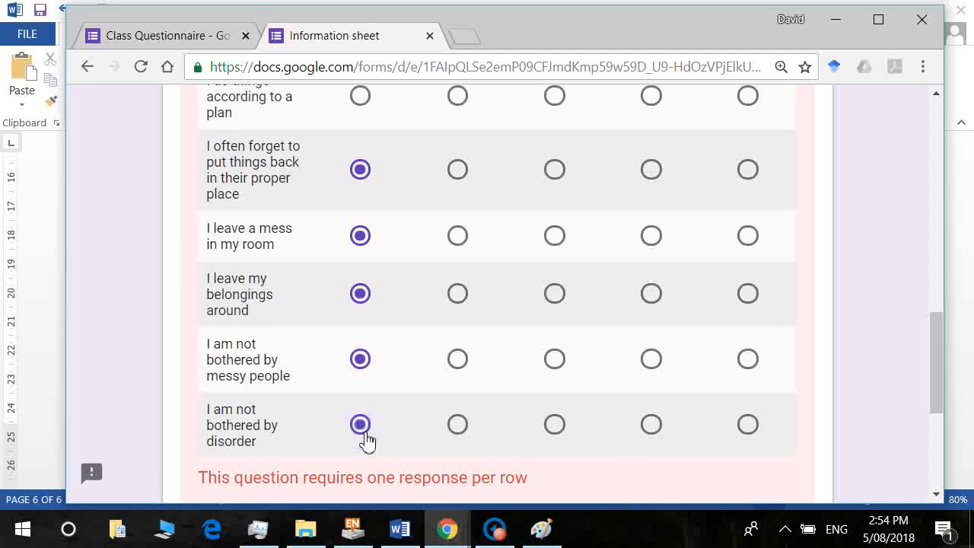
left_click_drag(937, 401, 937, 346)
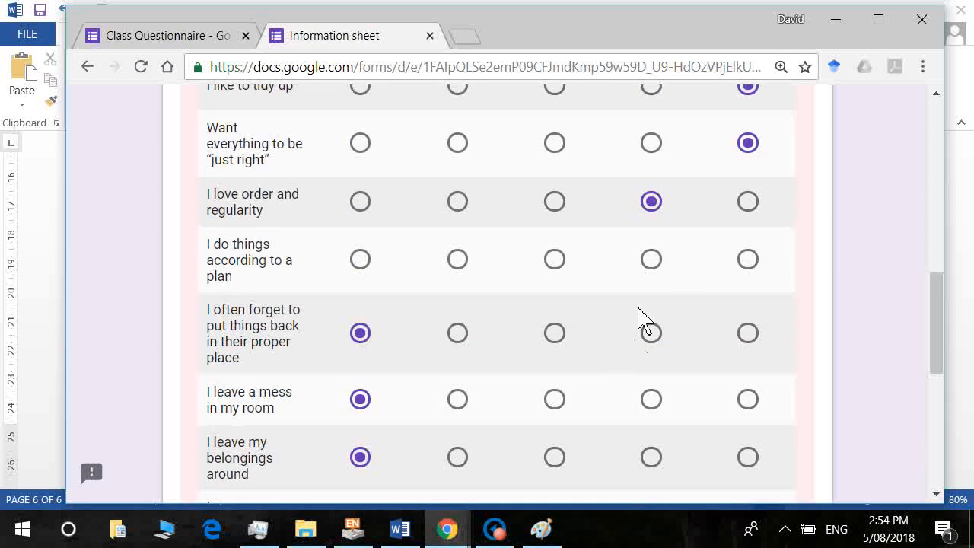
left_click(653, 260)
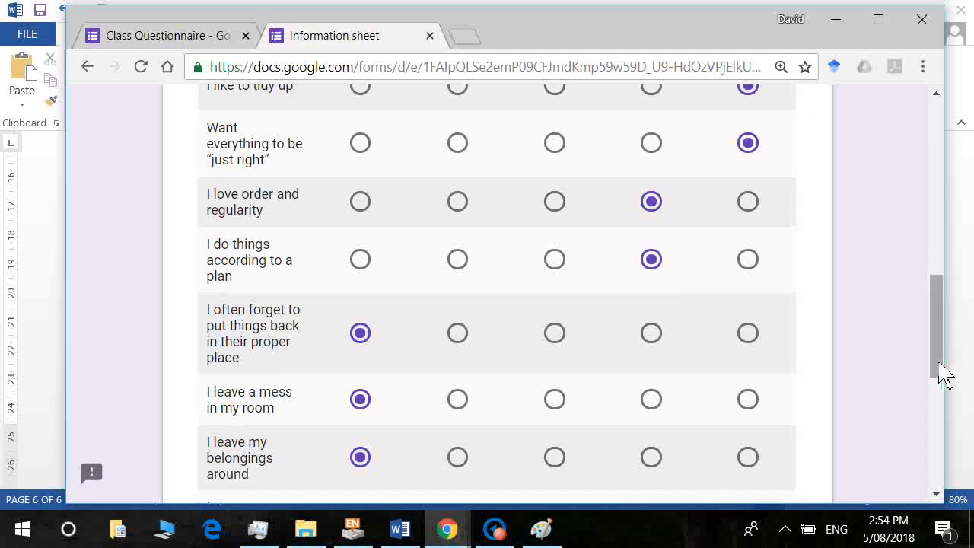
left_click_drag(940, 371, 958, 466)
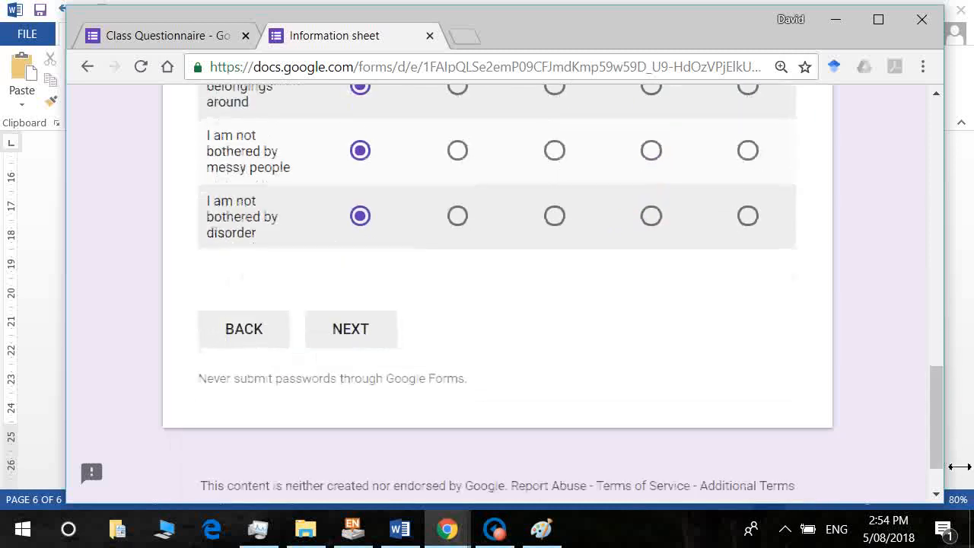
left_click(374, 347)
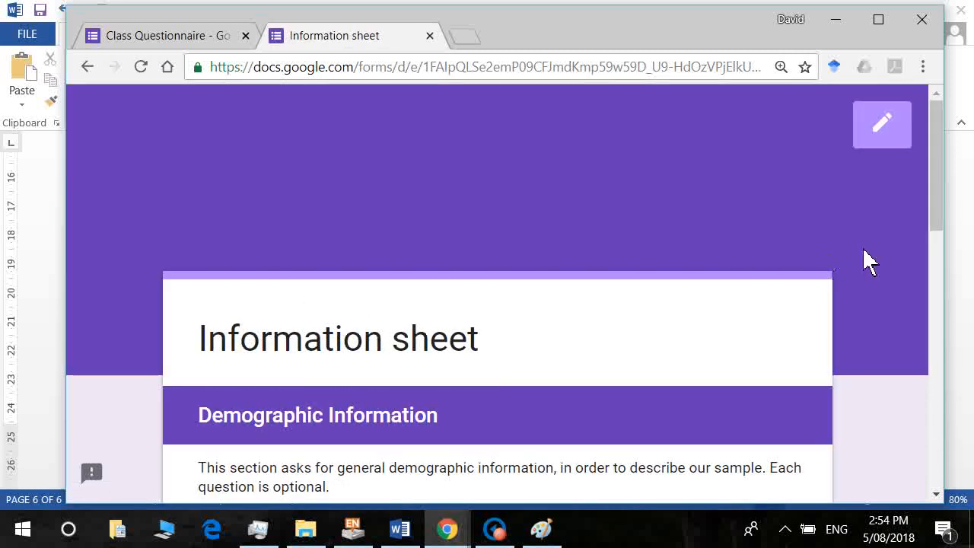
Answer the demographics as Male, age 22, and 'First born, or only child'.
left_click_drag(938, 213, 948, 282)
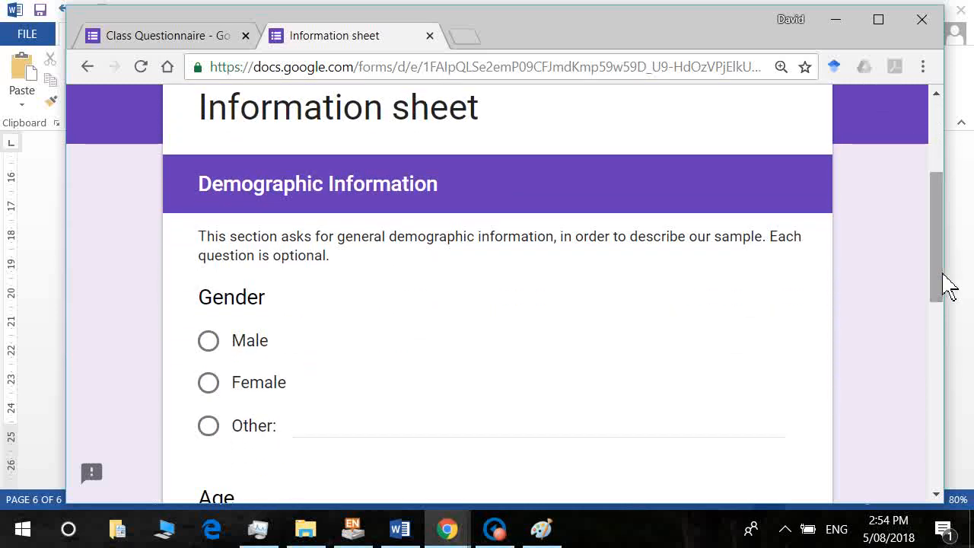
left_click(210, 344)
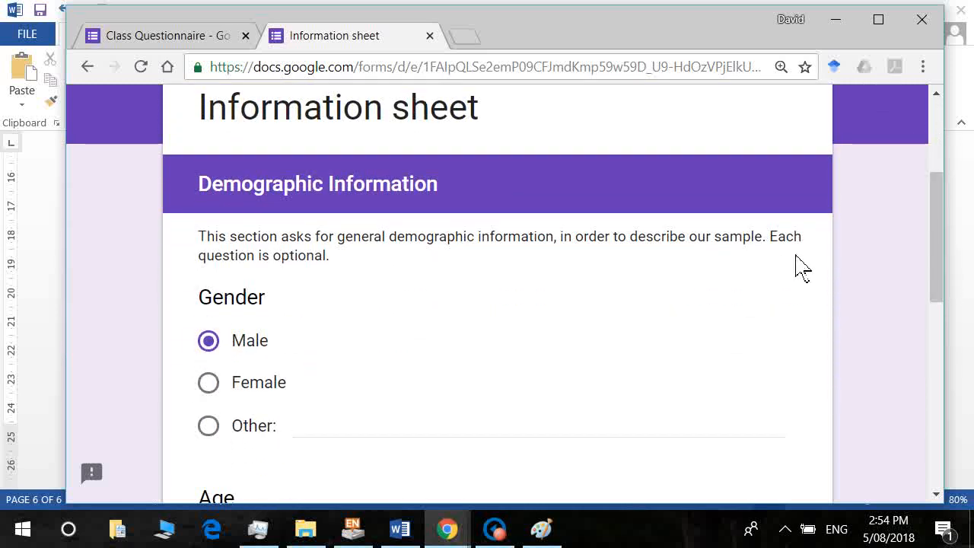
left_click_drag(941, 283, 928, 348)
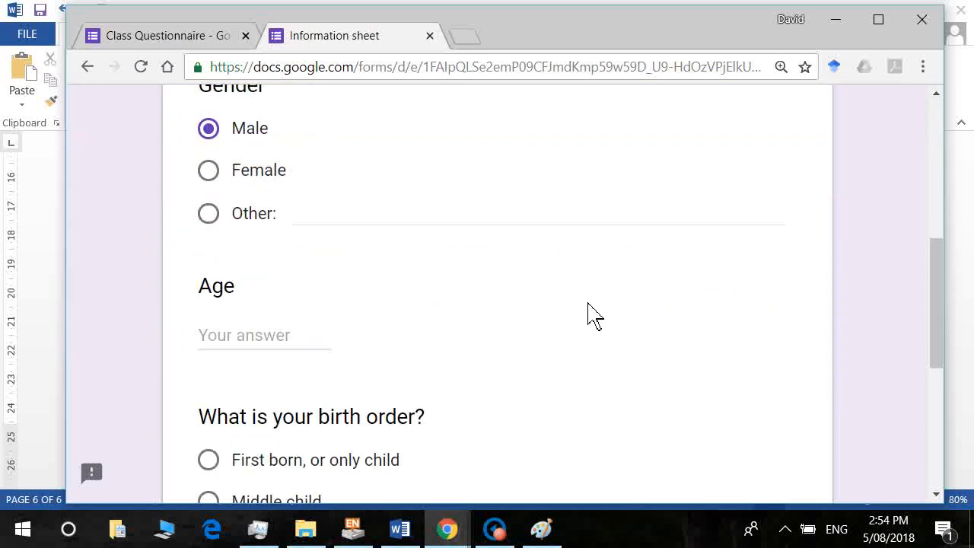
left_click(236, 348)
type("22")
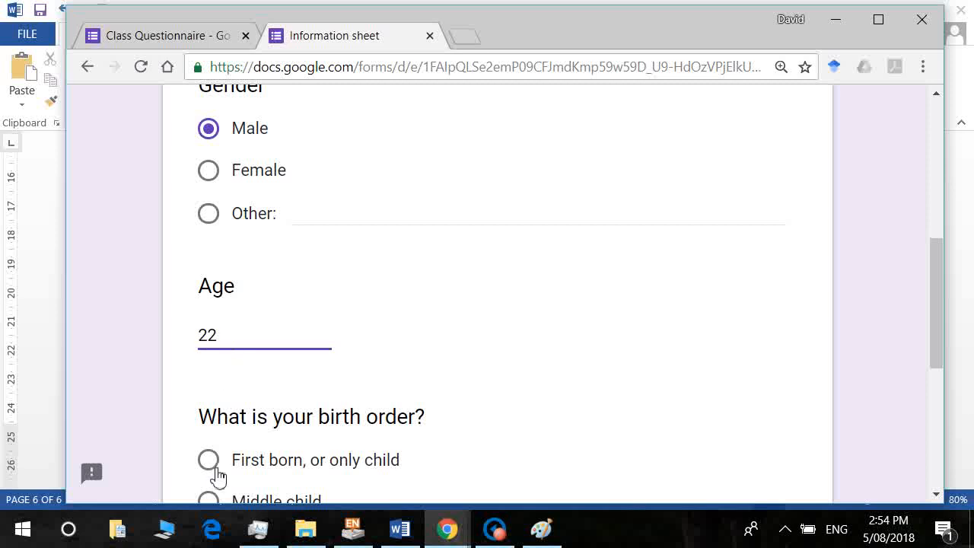
left_click(216, 470)
Continue to the Thank you page and submit the test response.
left_click_drag(939, 311, 943, 392)
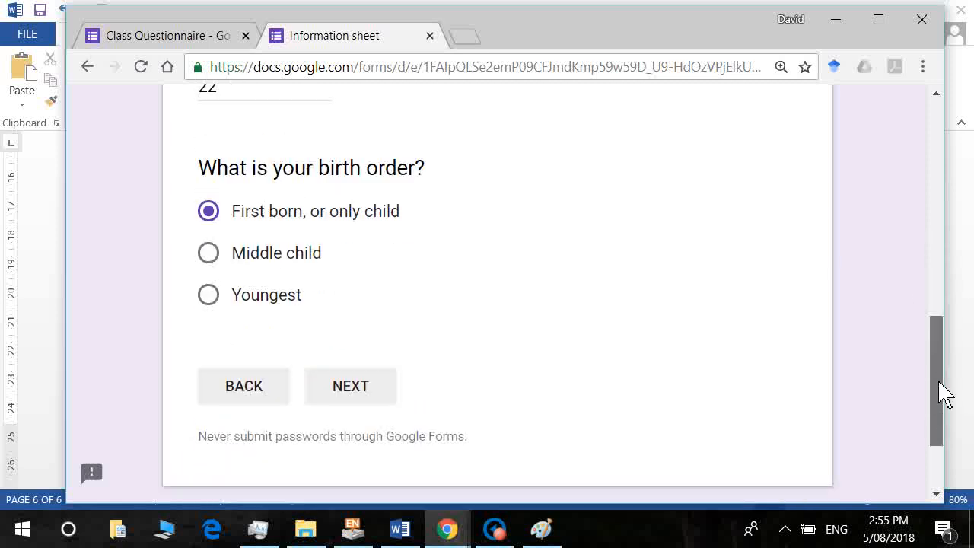
left_click(342, 405)
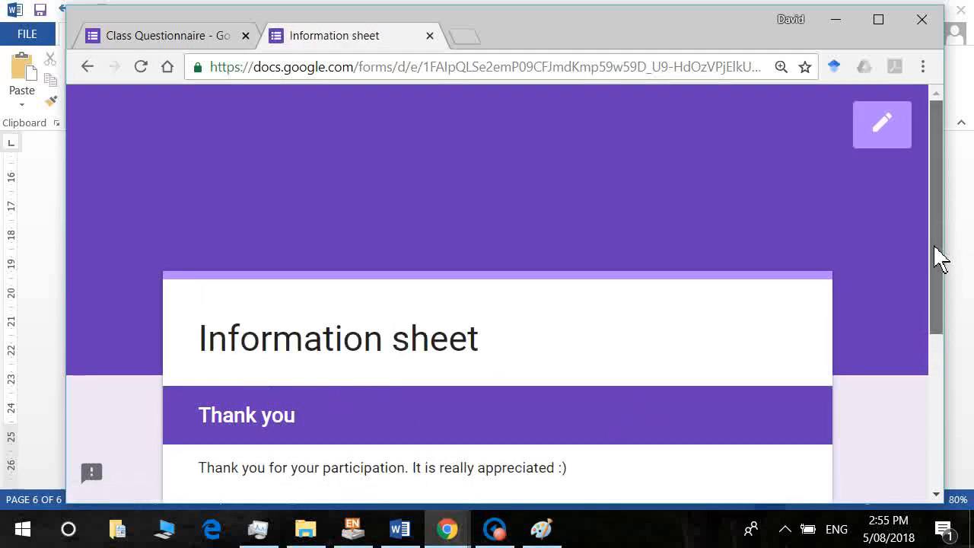
left_click_drag(939, 256, 948, 334)
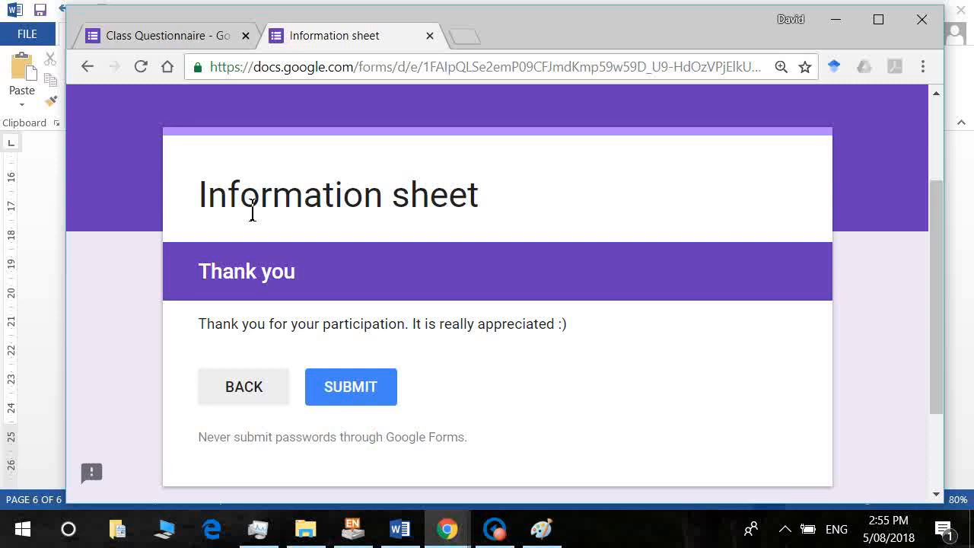
left_click(359, 399)
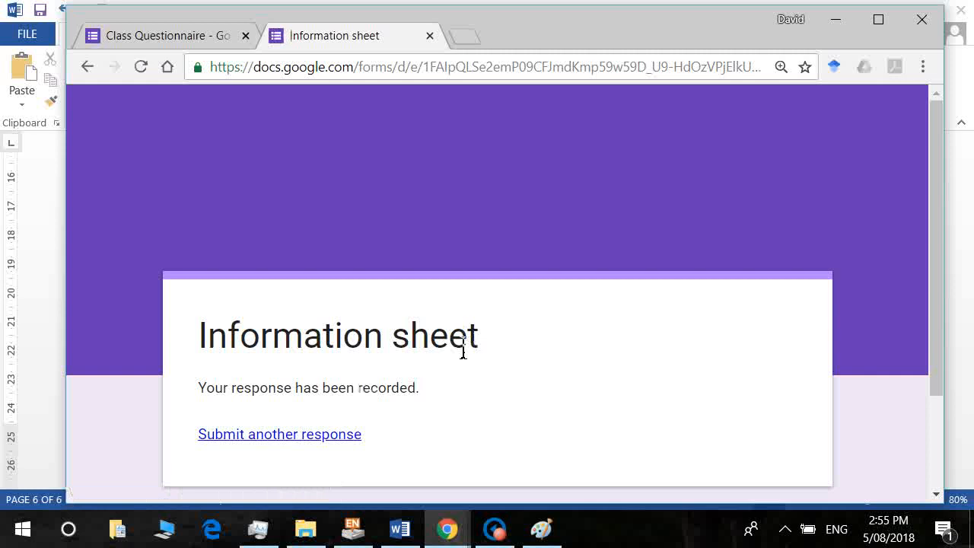
Start another response and continue to the Reilly Preferences Scale page.
left_click(297, 440)
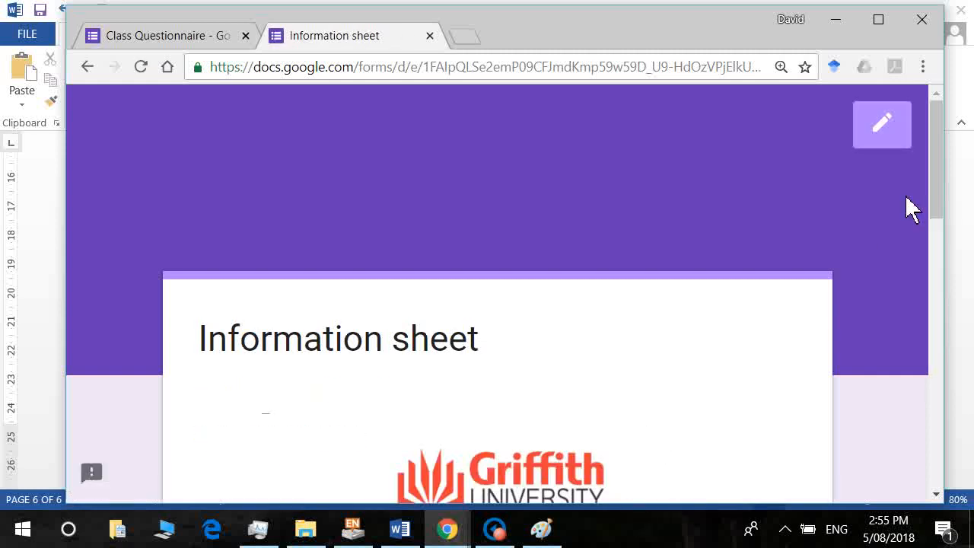
left_click_drag(935, 207, 957, 480)
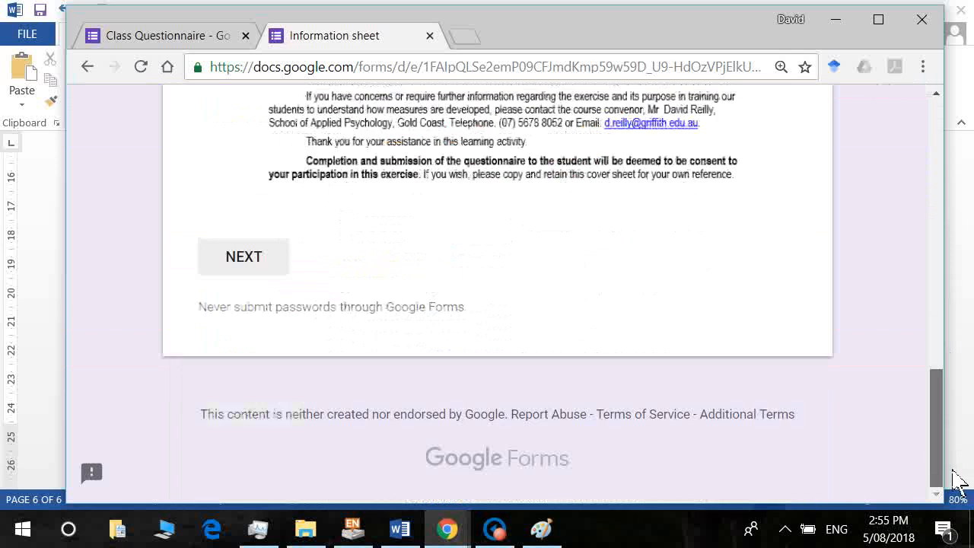
left_click(259, 260)
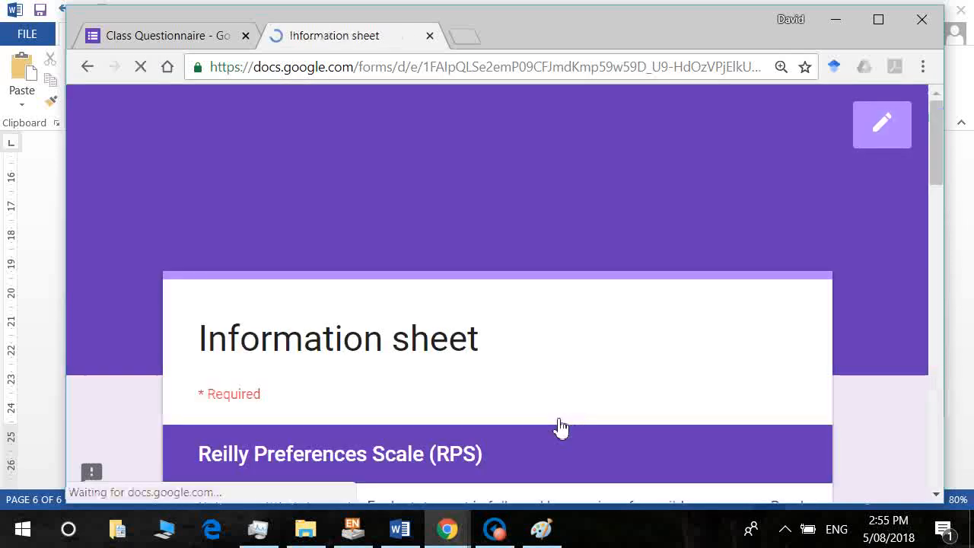
left_click_drag(928, 184, 951, 258)
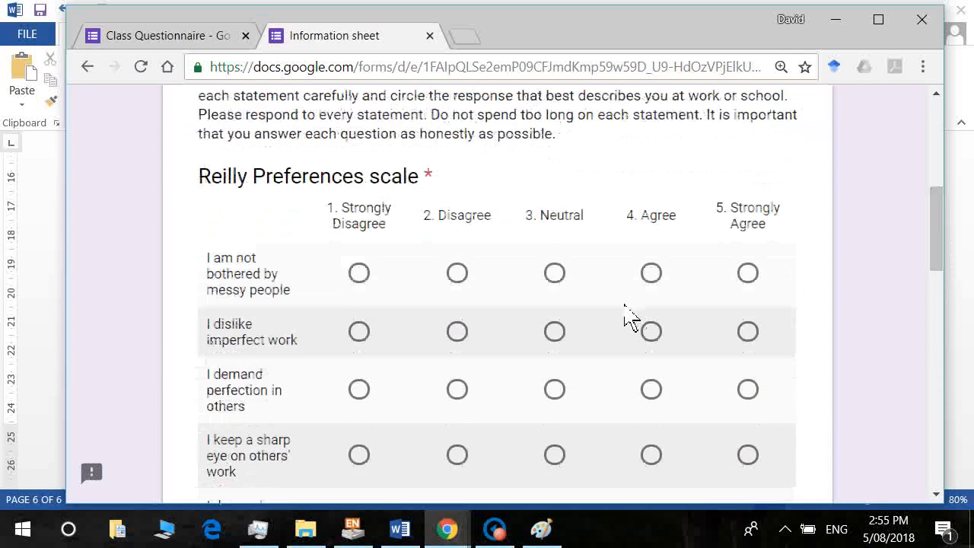
Rate messy people Neutral, imperfect work Disagree, and the following perfection rows by keyboard.
left_click(561, 279)
key("Tab")
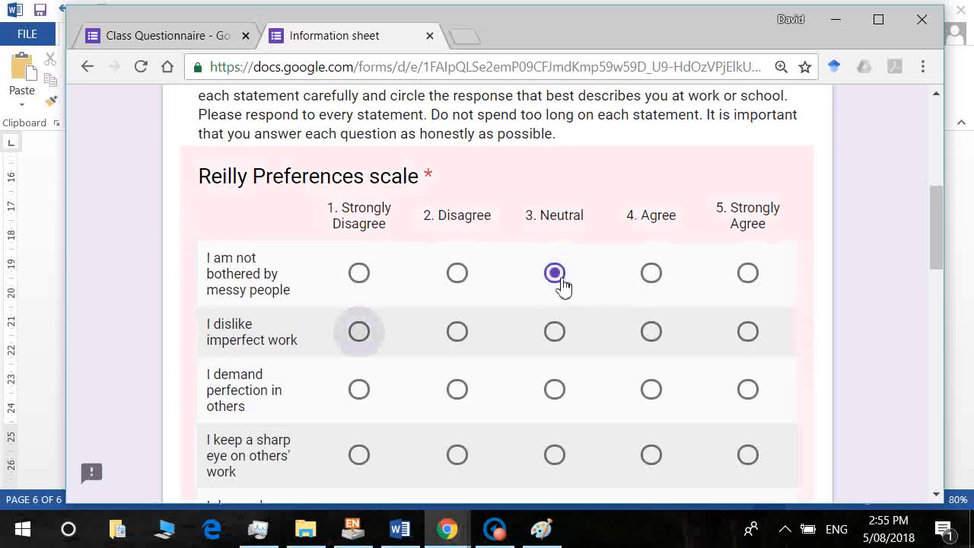
key("Right")
key("Tab")
key("Right")
key("Tab")
key("Right")
key("Tab")
key("Right")
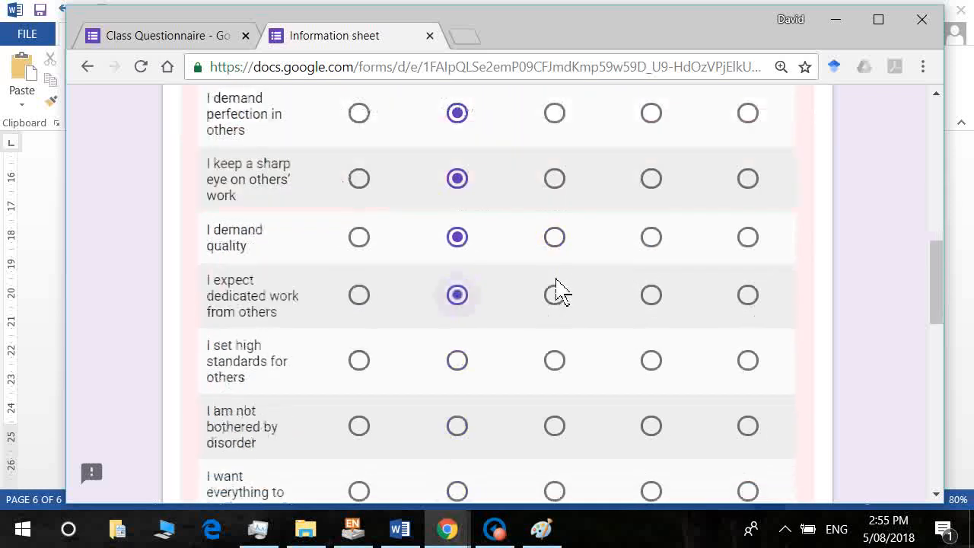
key("Right")
key("Tab")
key("Right")
key("Right")
key("Tab")
key("Right")
key("Right")
key("Right")
key("Tab")
key("Right")
key("Right")
key("Right")
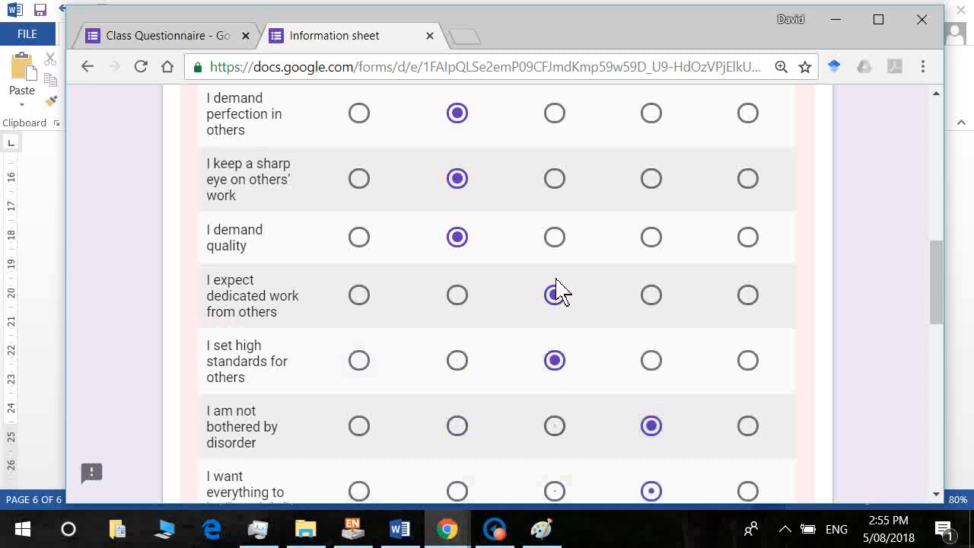
key("Tab")
key("Right")
Rate the remaining detail statements and advance to the Preference for tidiness page.
key("Right")
key("Right")
key("Right")
key("Tab")
key("Right")
key("Right")
key("Right")
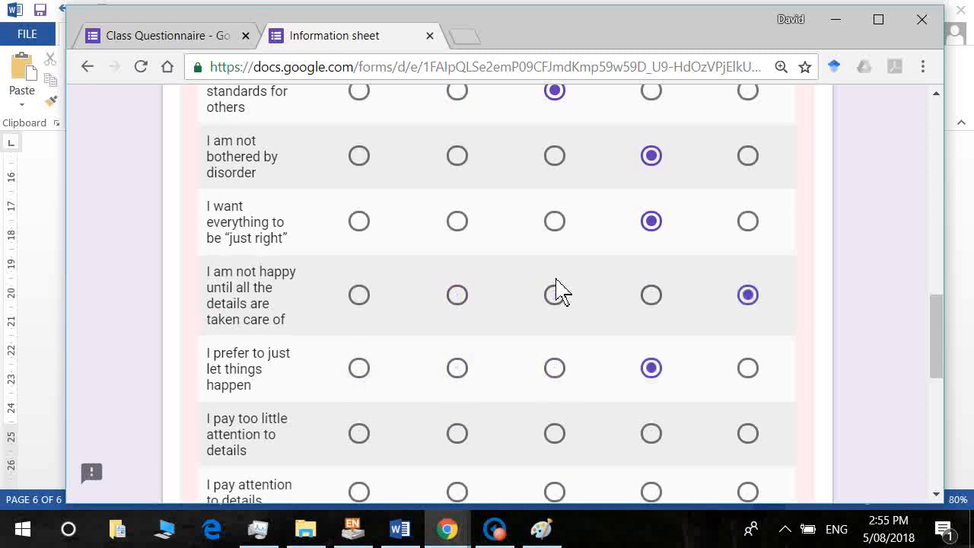
key("Tab")
key("Right")
key("Right")
key("Tab")
key("Right")
key("Right")
key("Tab")
key("Right")
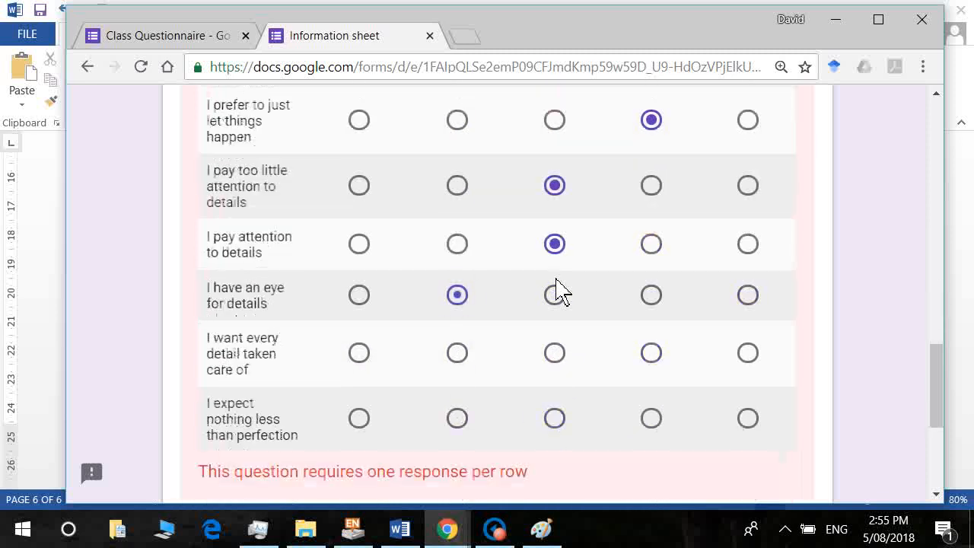
key("Right")
key("Tab")
key("Right")
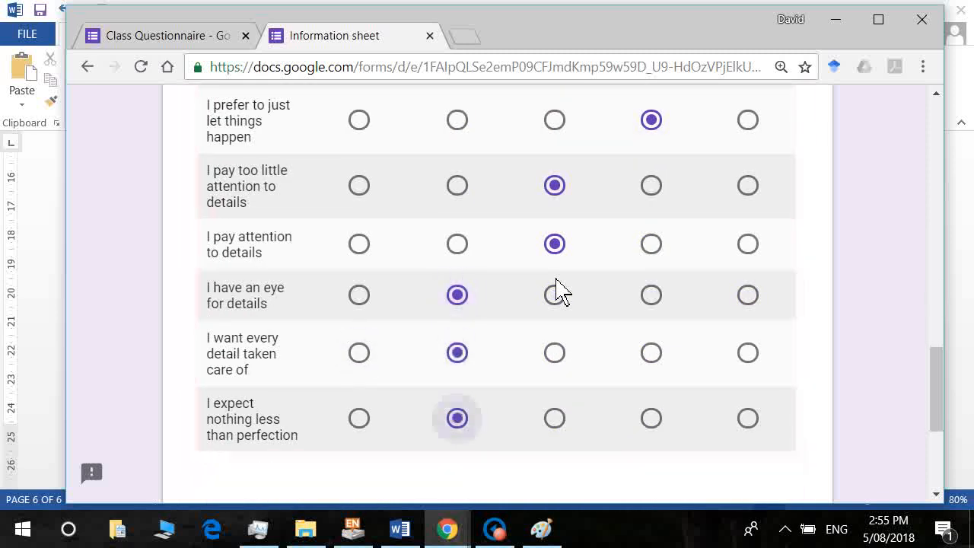
key("Tab")
key("Tab")
key("Return")
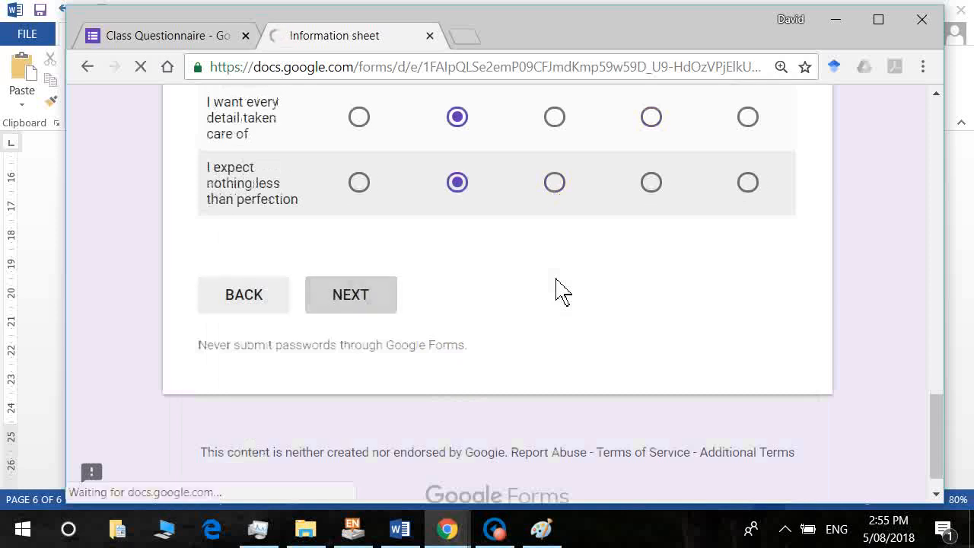
key("Page_Down")
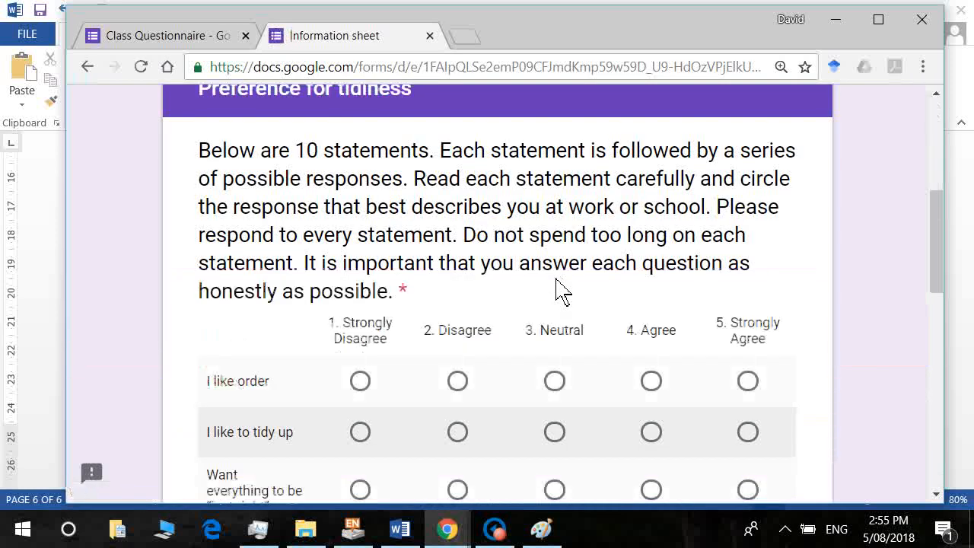
Rate the first tidiness rows: like order Disagree, tidy up Neutral, just right Strongly Agree.
left_click(468, 383)
key("Tab")
key("Right")
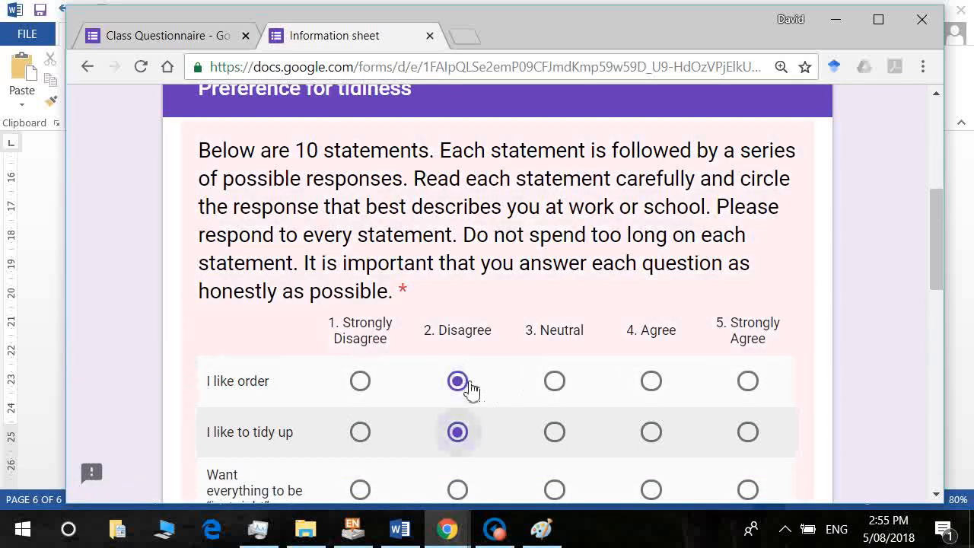
key("Right")
key("Tab")
key("Right")
key("Right")
key("Right")
key("Right")
key("Tab")
key("Right")
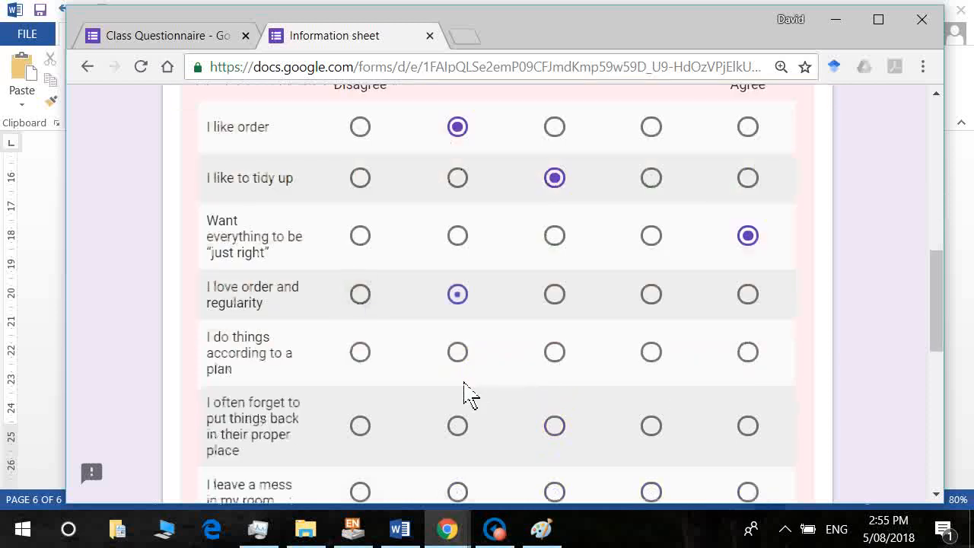
key("Right")
key("Tab")
Rate the remaining tidiness rows: plan Agree, mess rows Disagree, bothered rows Strongly Disagree.
key("Right")
key("Right")
key("Right")
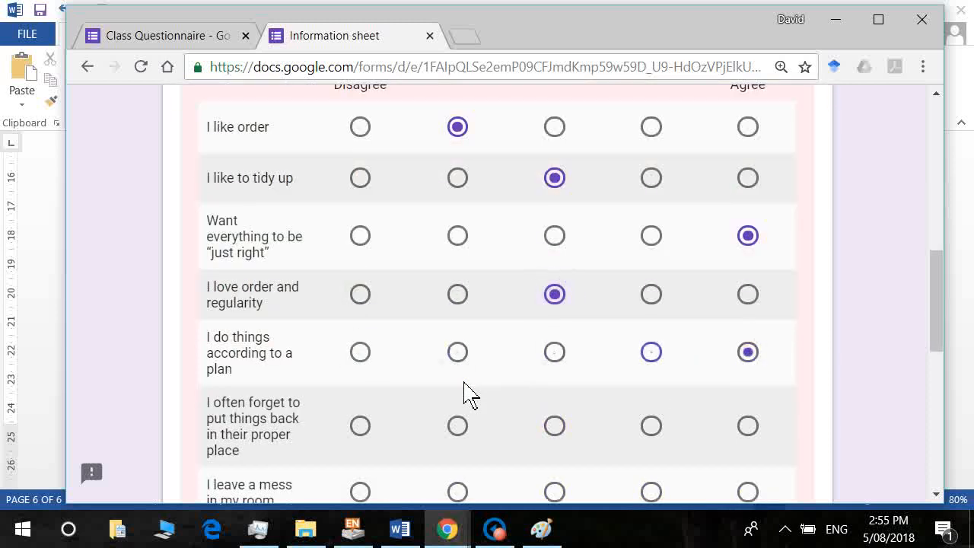
key("Tab")
key("Right")
key("Tab")
key("Right")
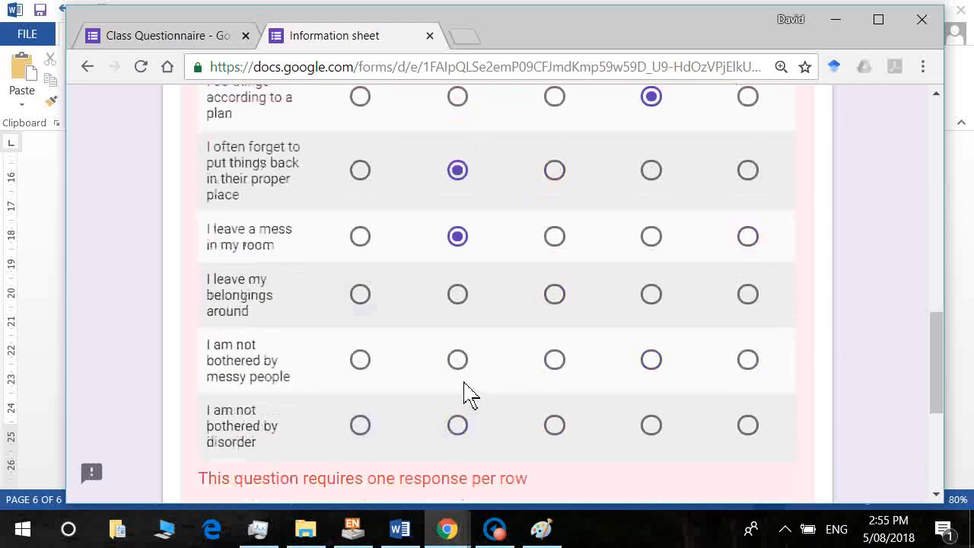
key("Tab")
key("space")
key("Tab")
key("space")
key("Tab")
key("space")
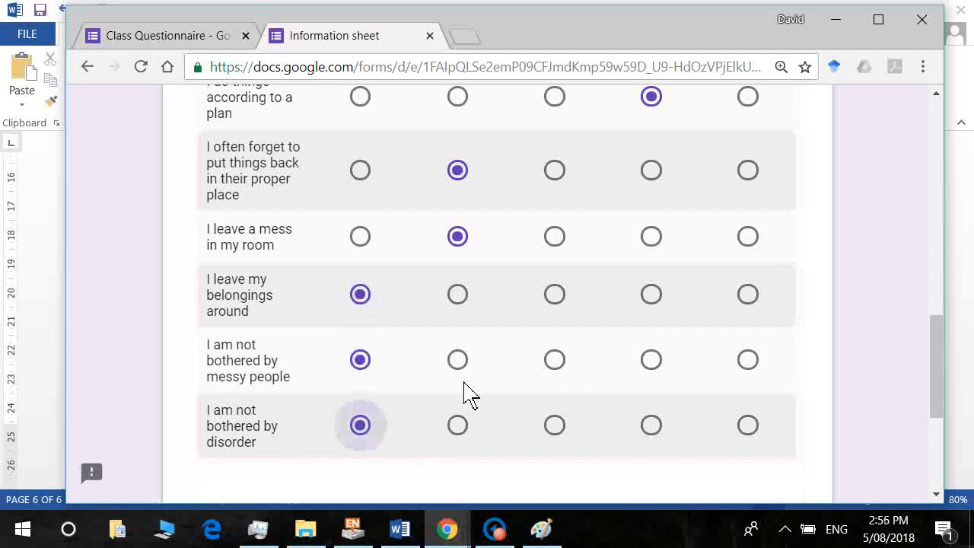
key("Tab")
Answer the demographics as Male, age 23, First born, and continue to the final page.
key("Tab")
key("Return")
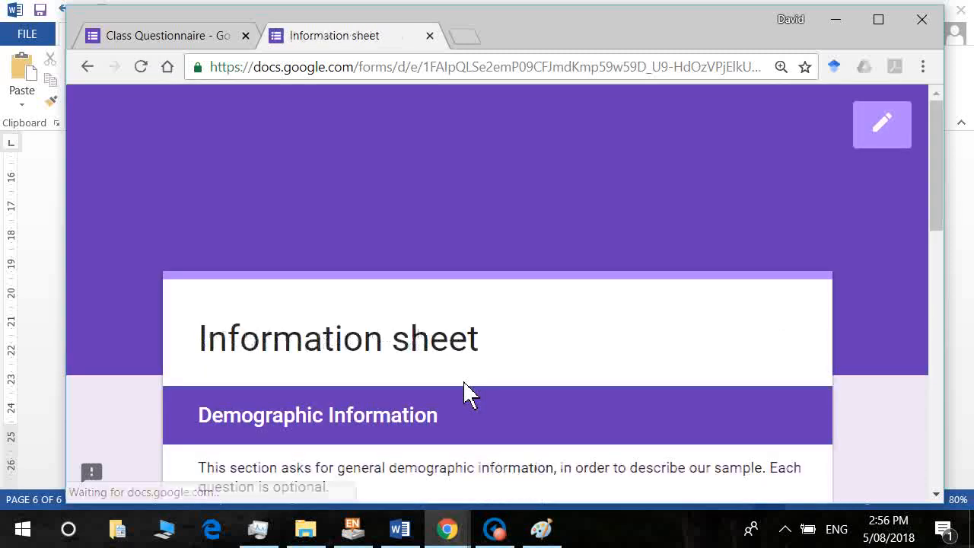
key("Tab")
key("Tab")
key("Tab")
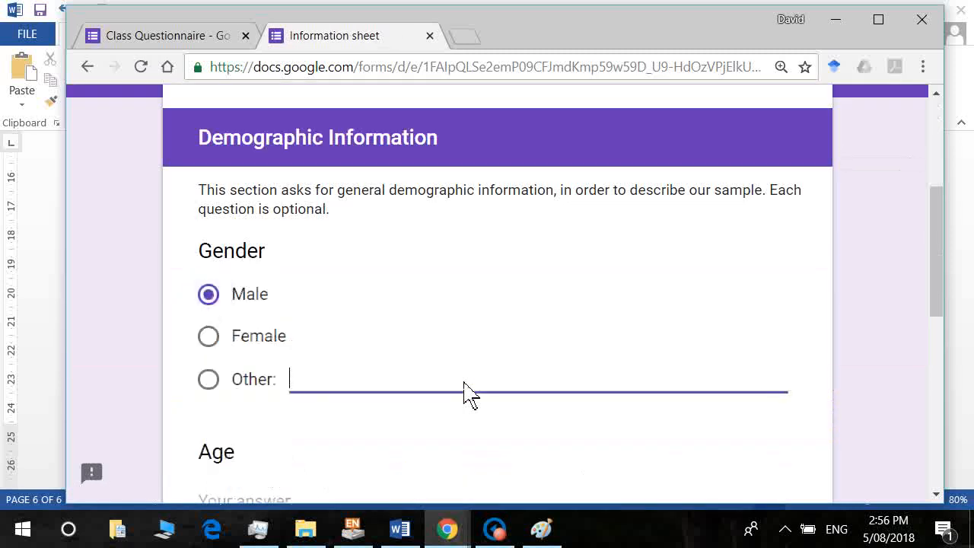
type("23")
key("Tab")
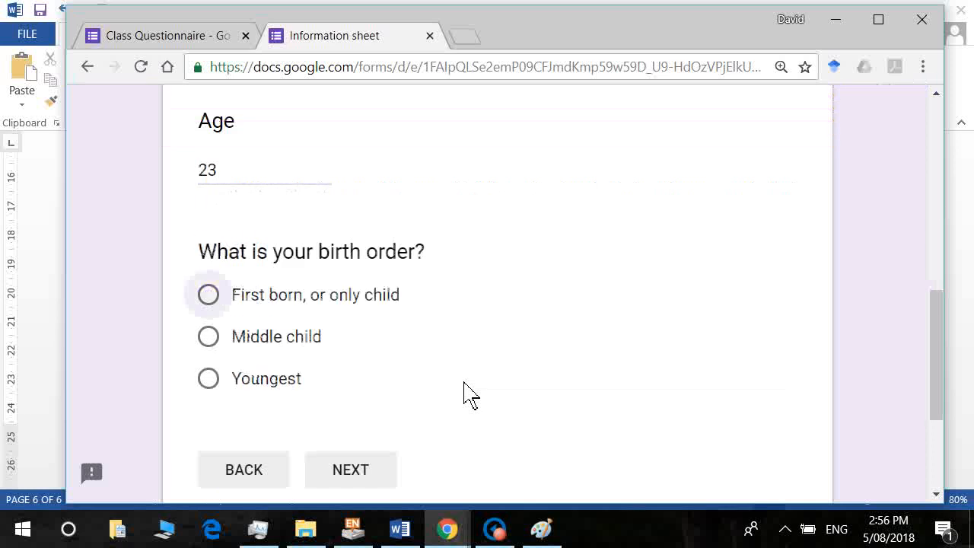
key("space")
key("Tab")
key("Tab")
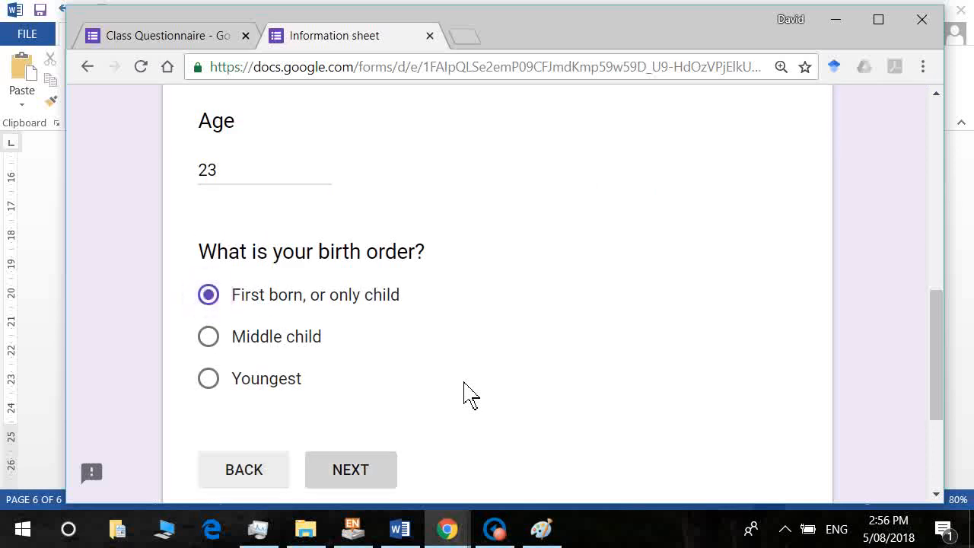
key("Return")
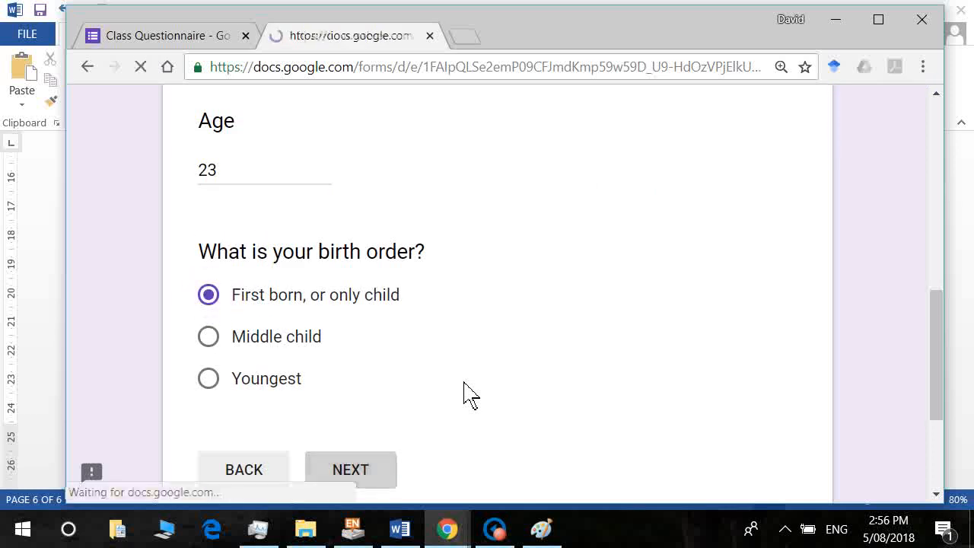
Submit the test response and begin another response.
scroll(576, 367, "down", 4)
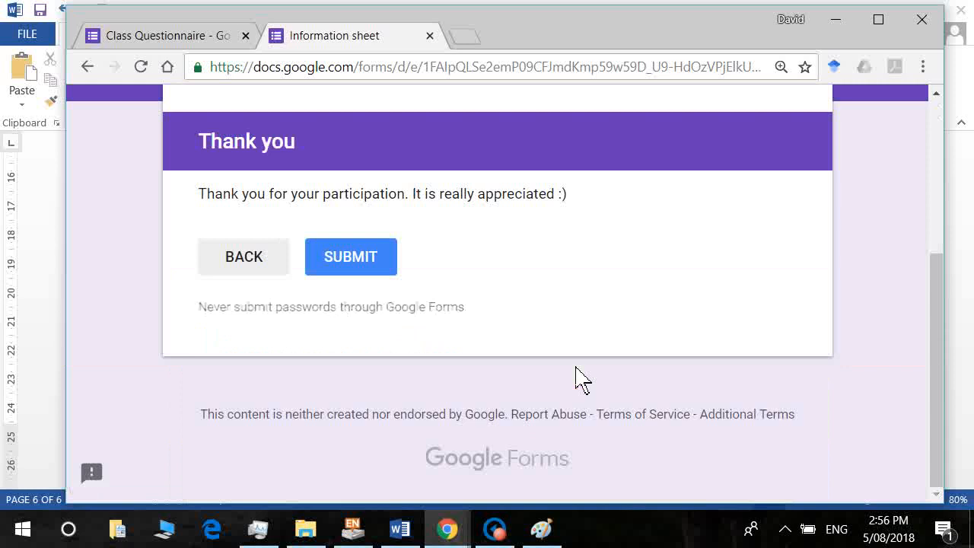
left_click(341, 266)
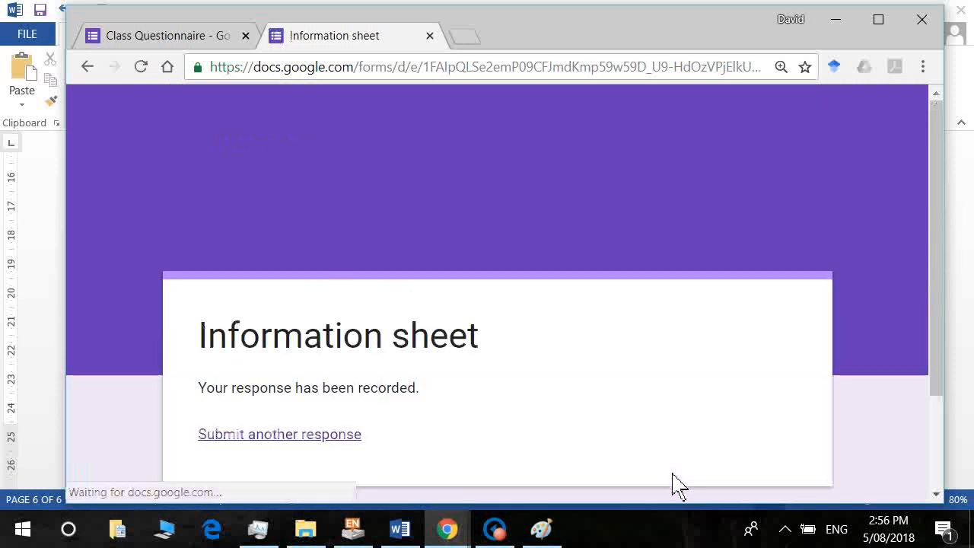
left_click(337, 438)
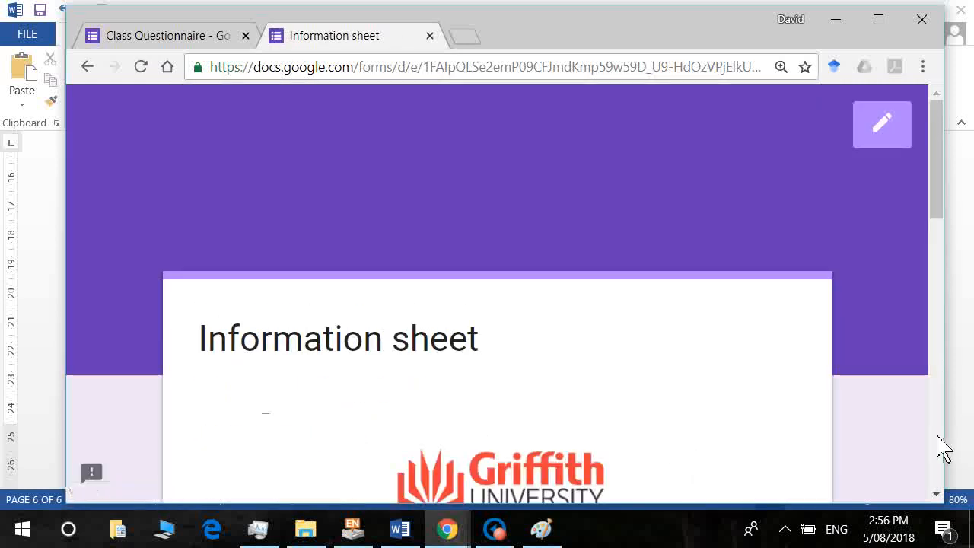
Pass the cover page and rate the first Reilly statements Strongly Agree.
scroll(940, 447, "down", 15)
left_click(240, 262)
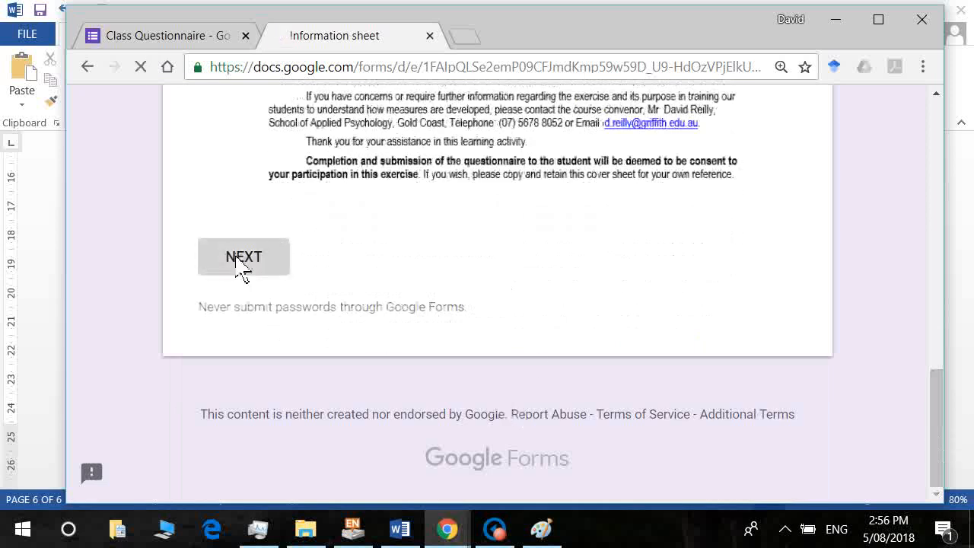
scroll(532, 358, "down", 5)
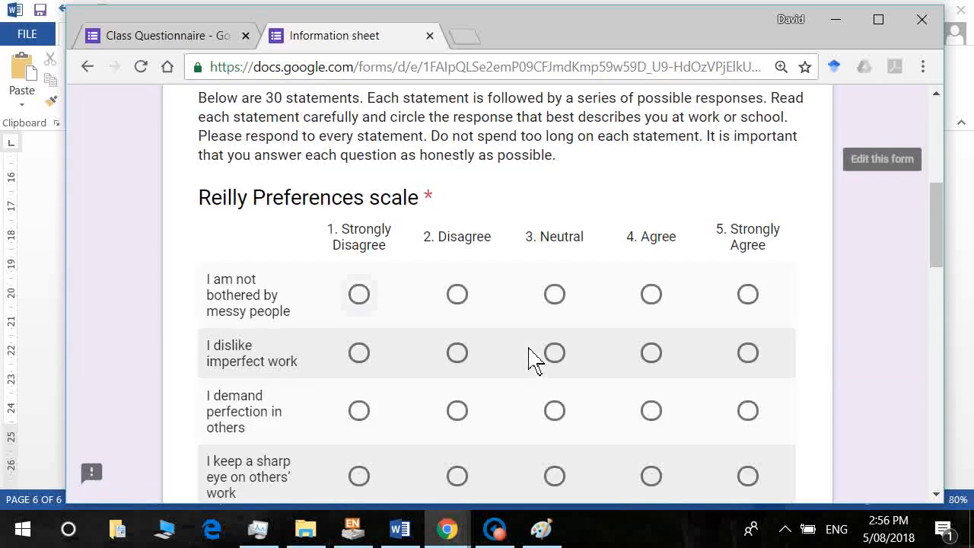
key("Tab")
key("shift+Tab")
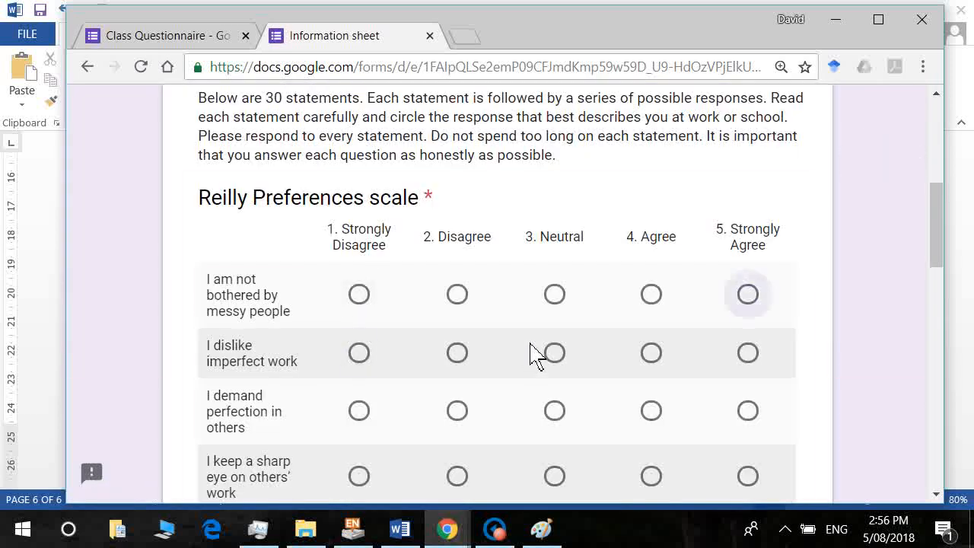
key("space")
key("Tab")
key("Left")
key("Tab")
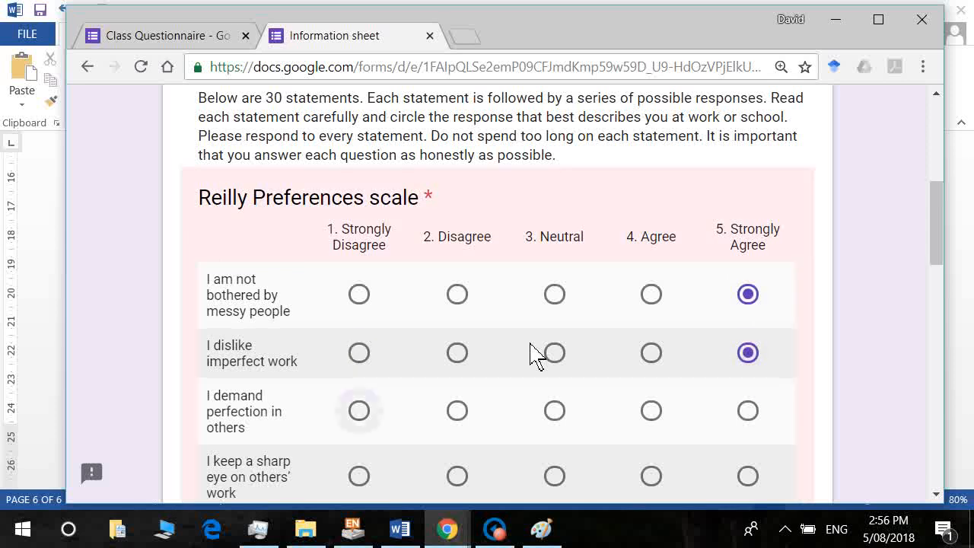
key("Left")
key("Tab")
key("Left")
Rate the remaining Reilly detail statements Agree or Strongly Agree and go to the tidiness page.
key("Left")
key("Tab")
key("Left")
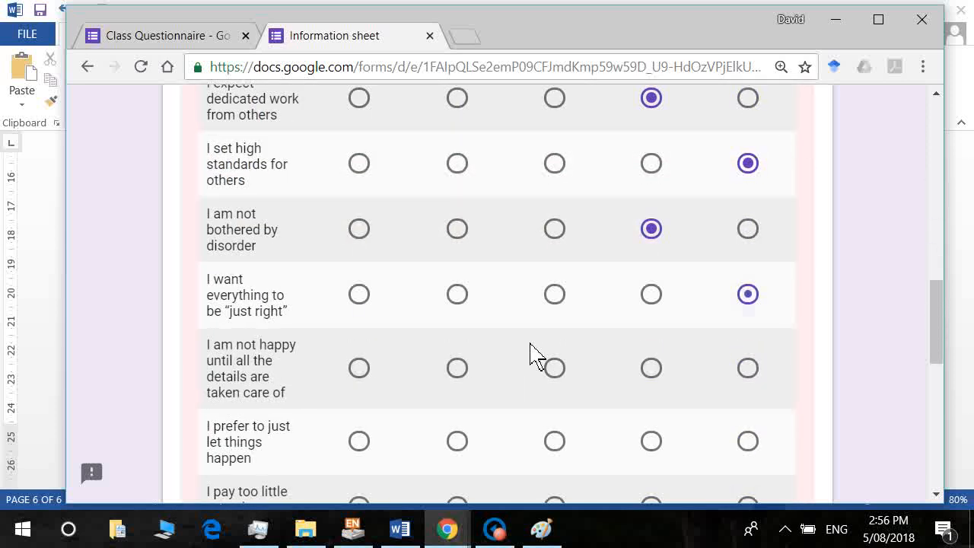
key("Tab")
key("Left")
key("Left")
key("Tab")
key("Left")
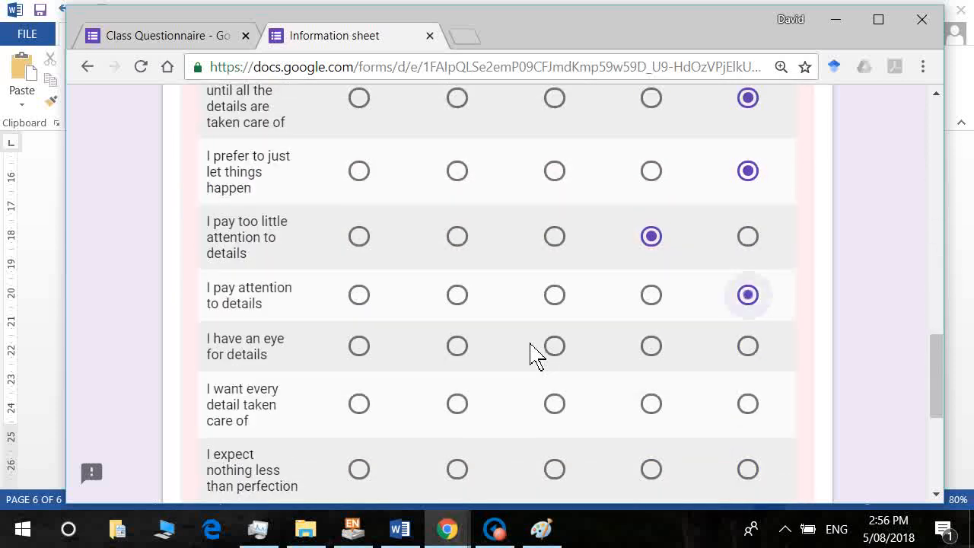
key("Tab")
key("Left")
key("Left")
key("Tab")
key("Left")
key("Tab")
key("Left")
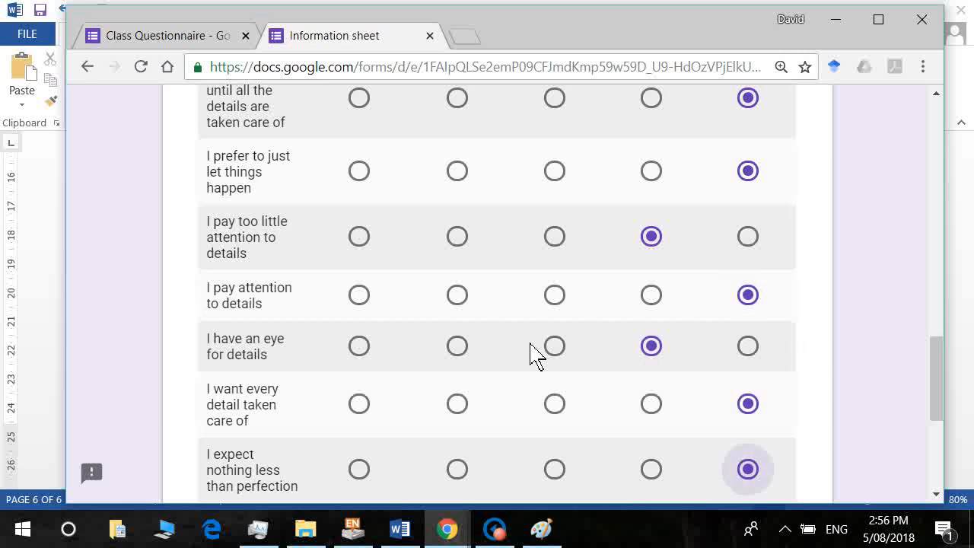
key("Tab")
left_click(350, 298)
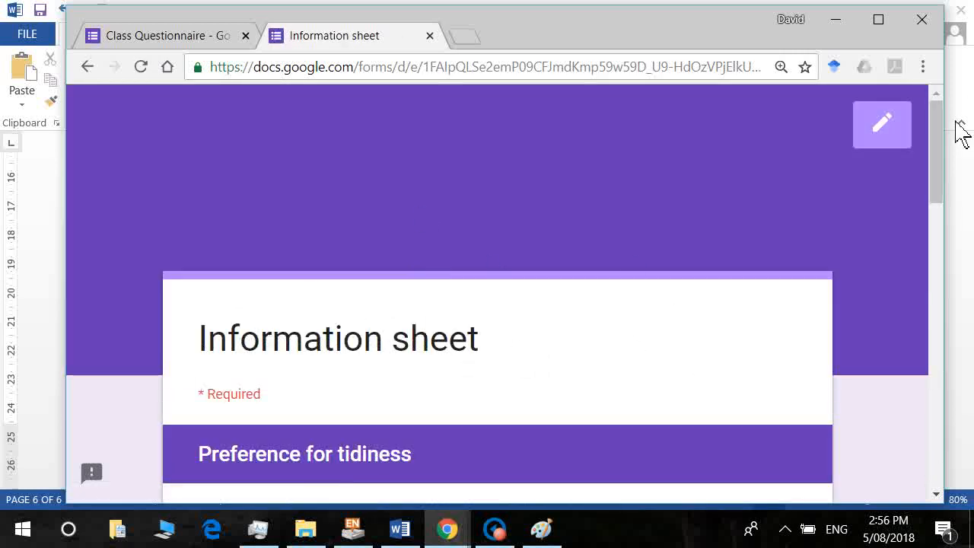
Rate like order, tidy up, just right and love order Neutral, and according to a plan Disagree.
left_click_drag(938, 157, 944, 266)
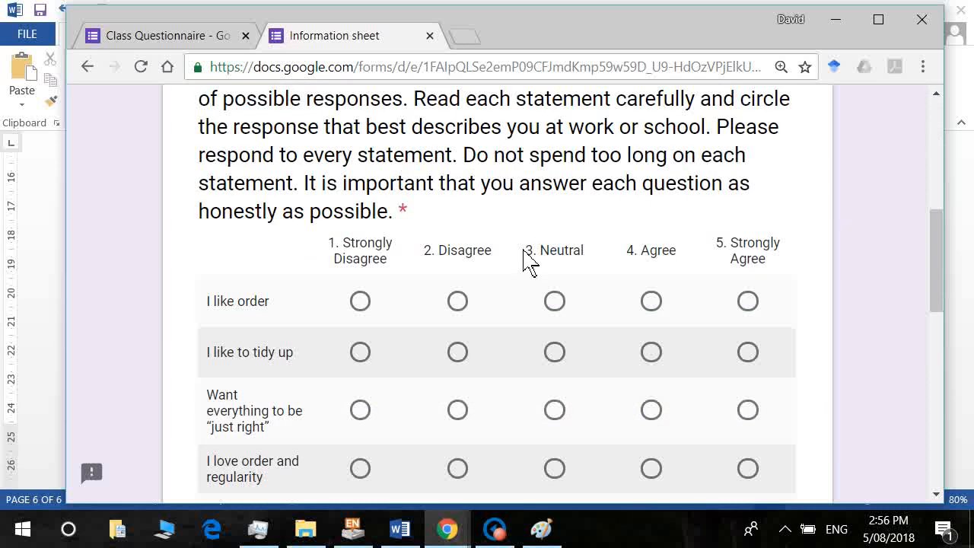
left_click(555, 301)
key("Tab")
key("Right")
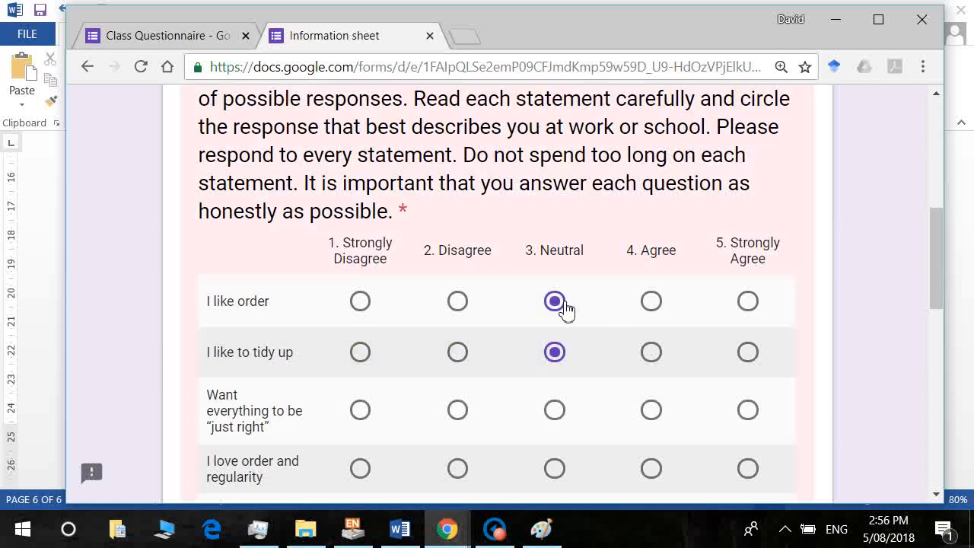
key("Tab")
key("Right")
key("Right")
key("Tab")
key("Right")
key("Right")
key("Tab")
key("Right")
Rate the forgetting, belongings, messy people and disorder rows Disagree and the mess row Neutral, then advance.
key("Tab")
key("Right")
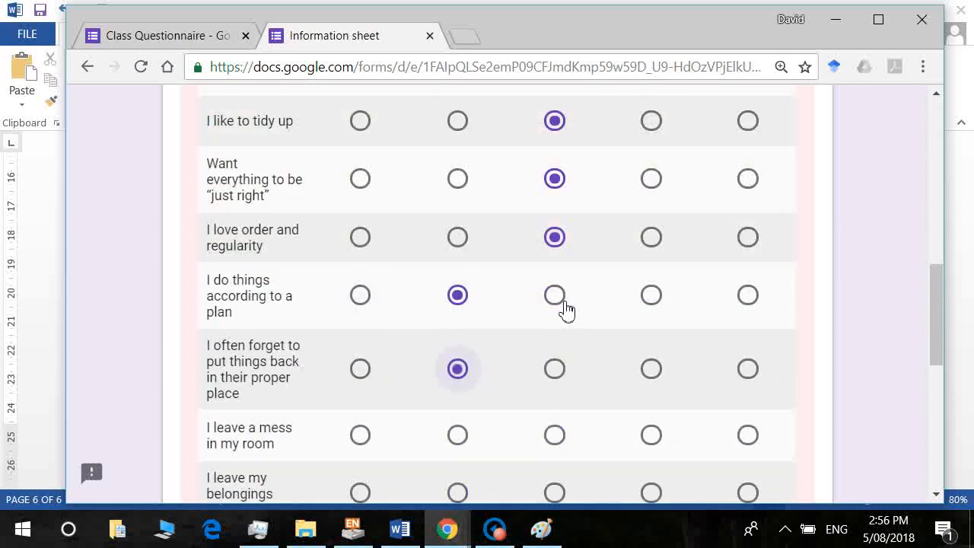
key("Tab")
key("Right")
key("Right")
key("Tab")
key("Right")
key("Tab")
key("Right")
key("Tab")
key("Right")
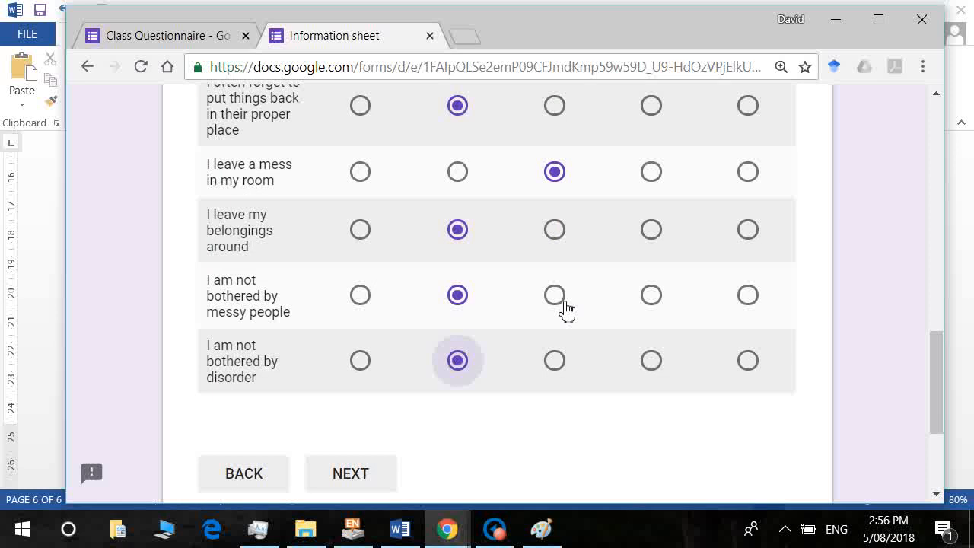
left_click(354, 477)
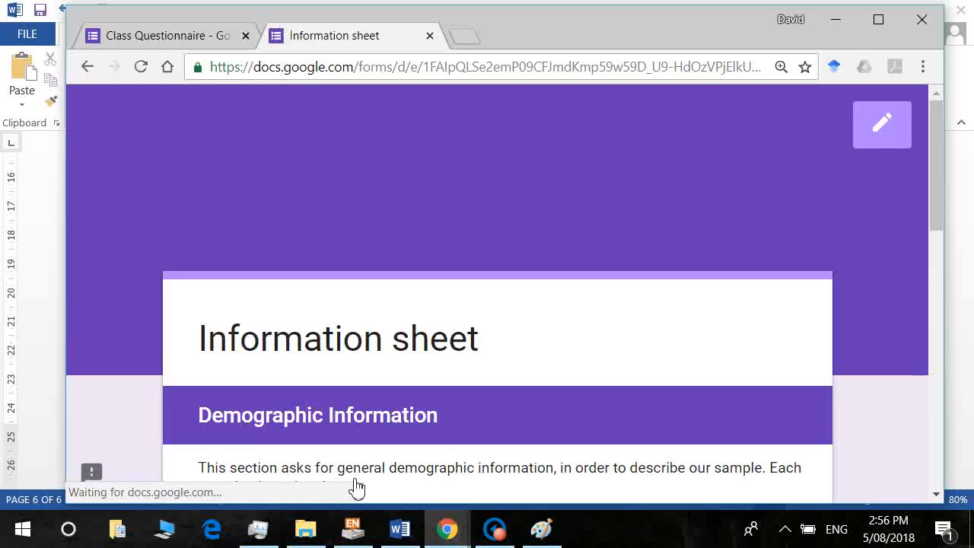
Answer Female, age 18, Middle child, and go to the next section.
key("Tab")
key("Tab")
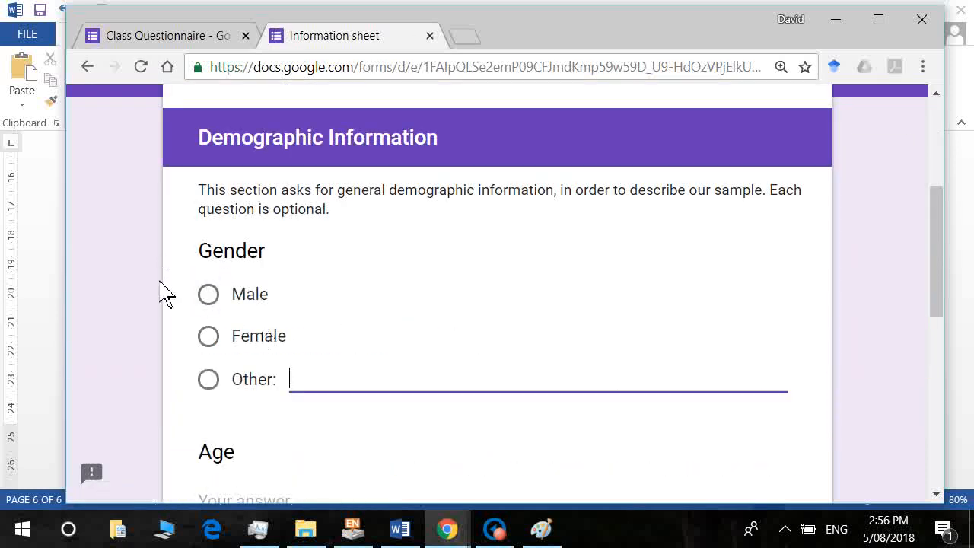
left_click(221, 346)
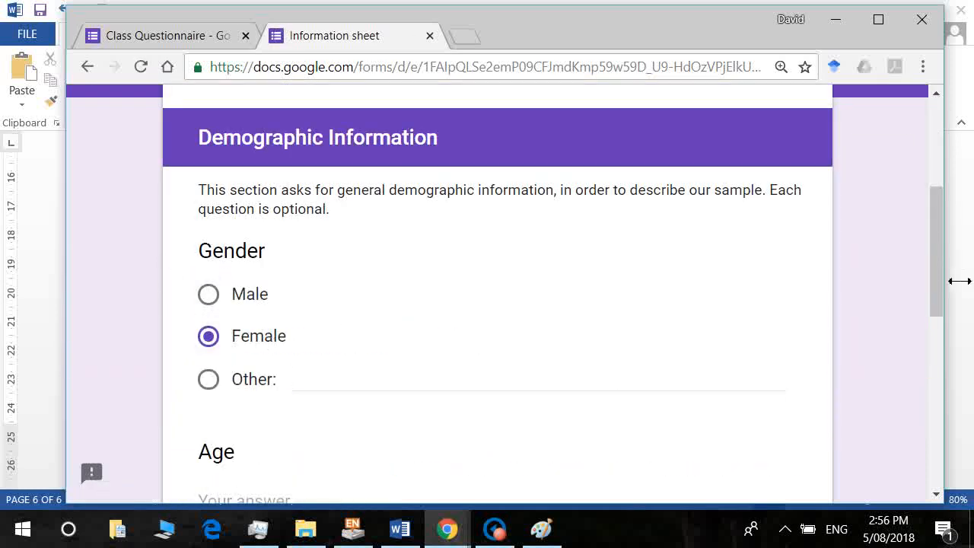
left_click_drag(939, 279, 930, 370)
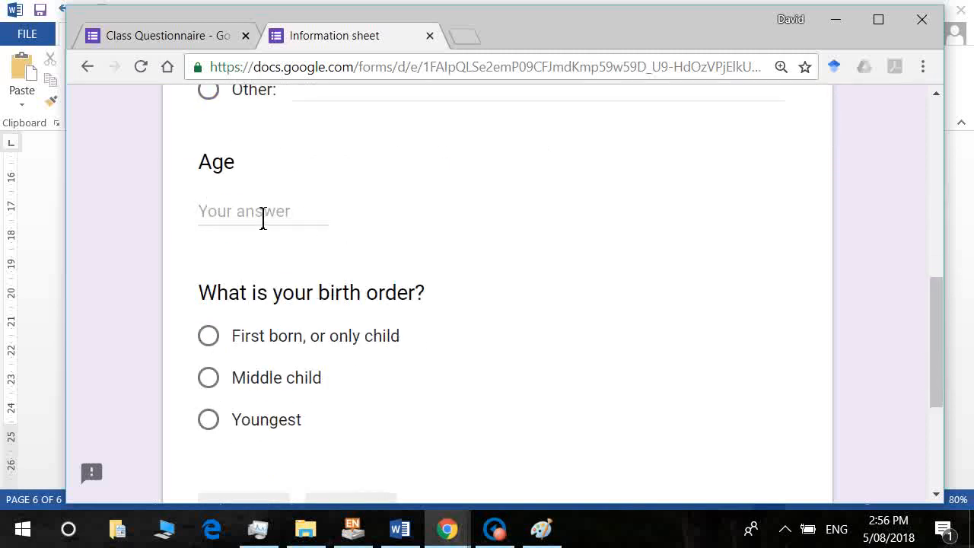
type("18")
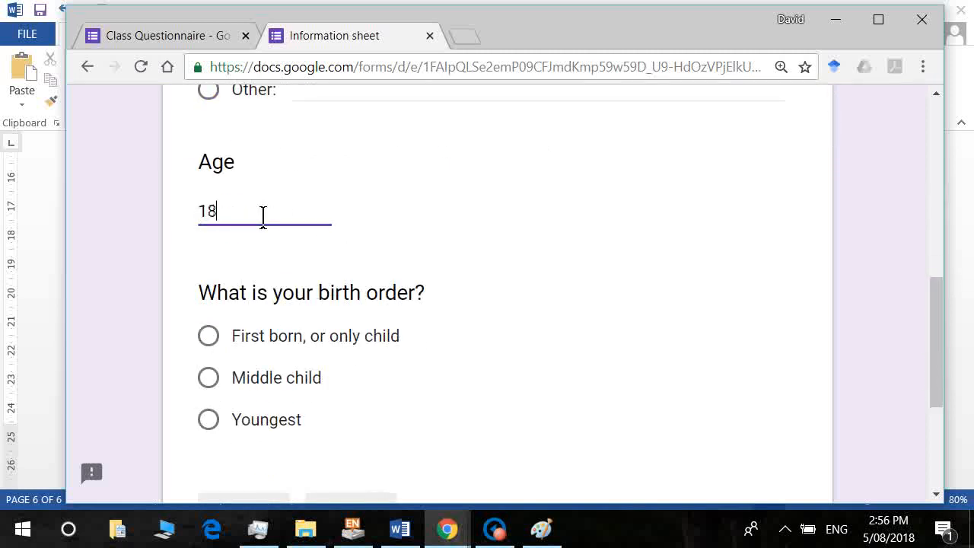
left_click(209, 377)
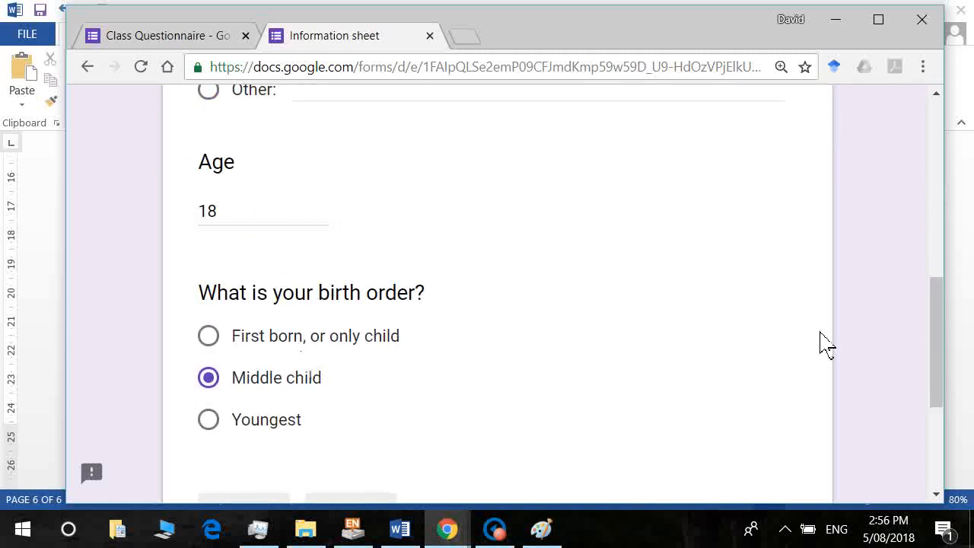
left_click_drag(941, 388, 941, 428)
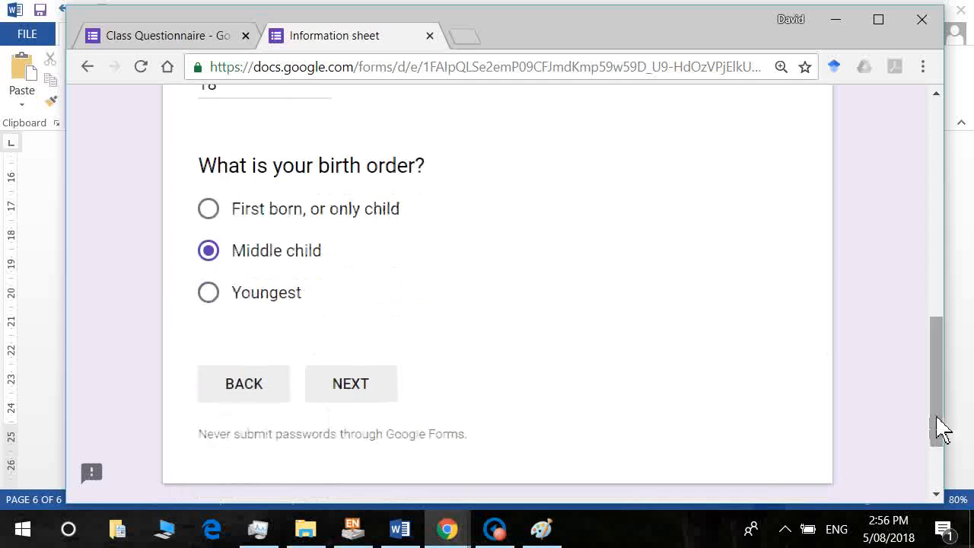
left_click(390, 388)
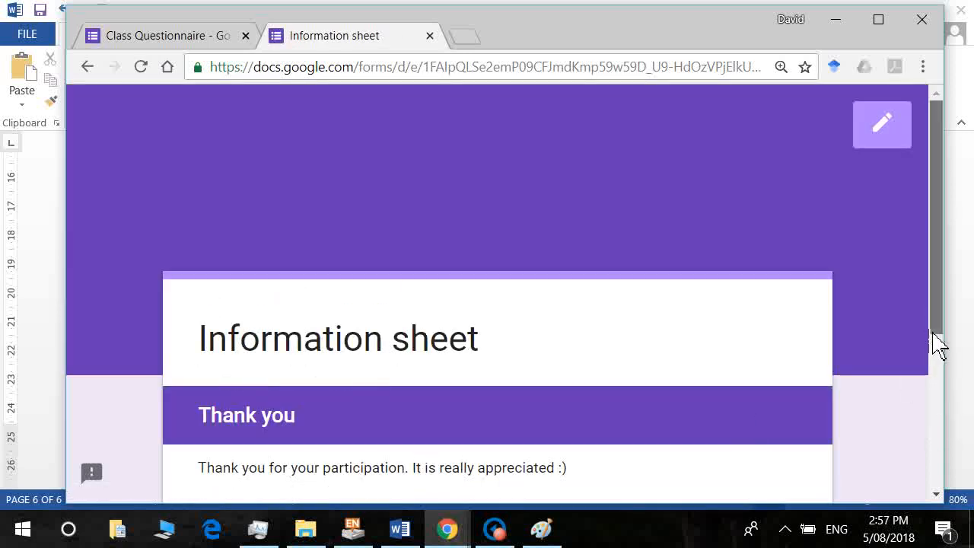
Submit the response and close the filled-in form's tab.
left_click_drag(939, 344, 924, 511)
left_click(332, 264)
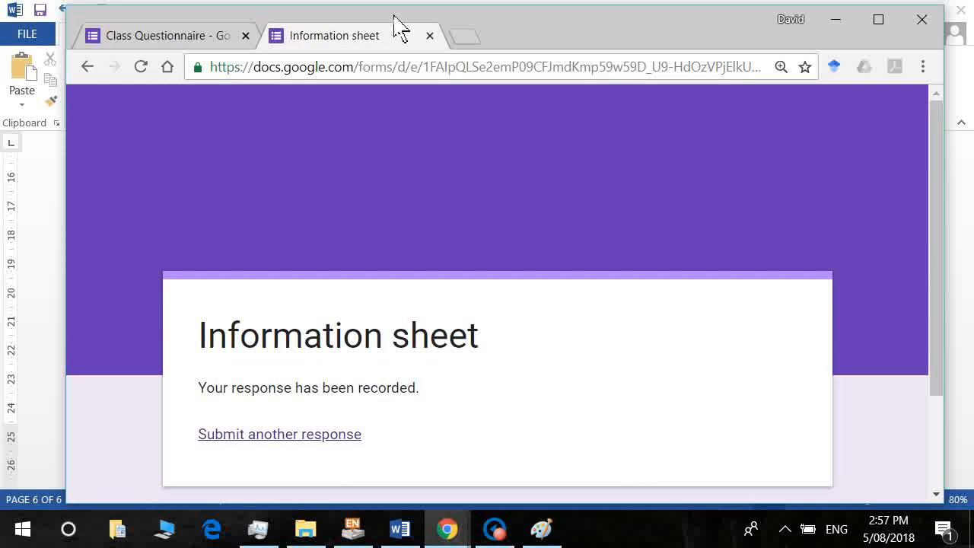
left_click(430, 36)
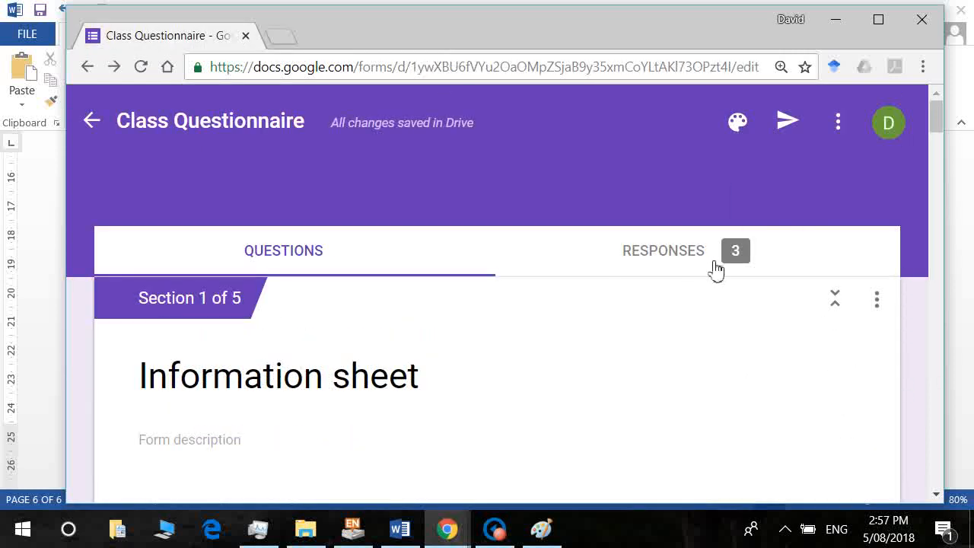
View the Responses tab, browse to the second individual response, then return to Summary.
left_click(676, 261)
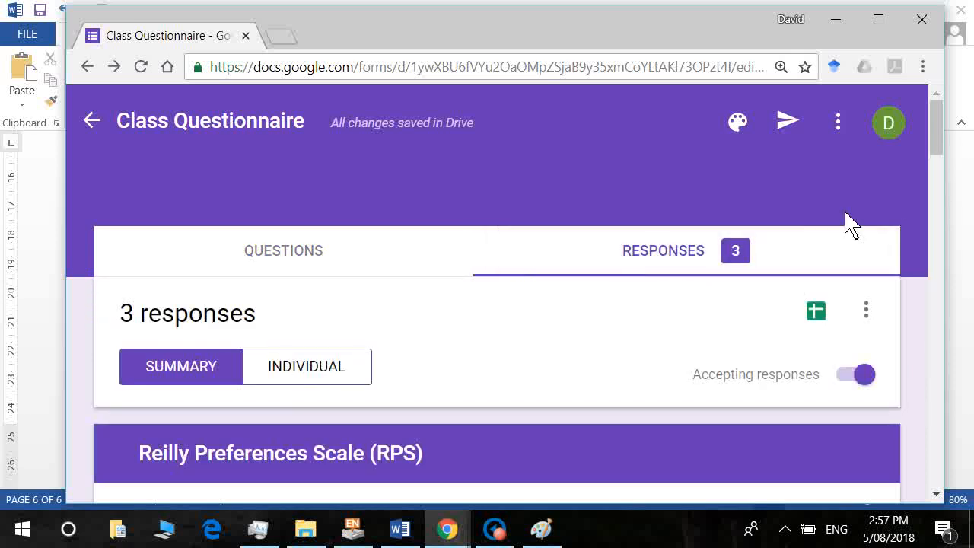
left_click_drag(938, 148, 918, 162)
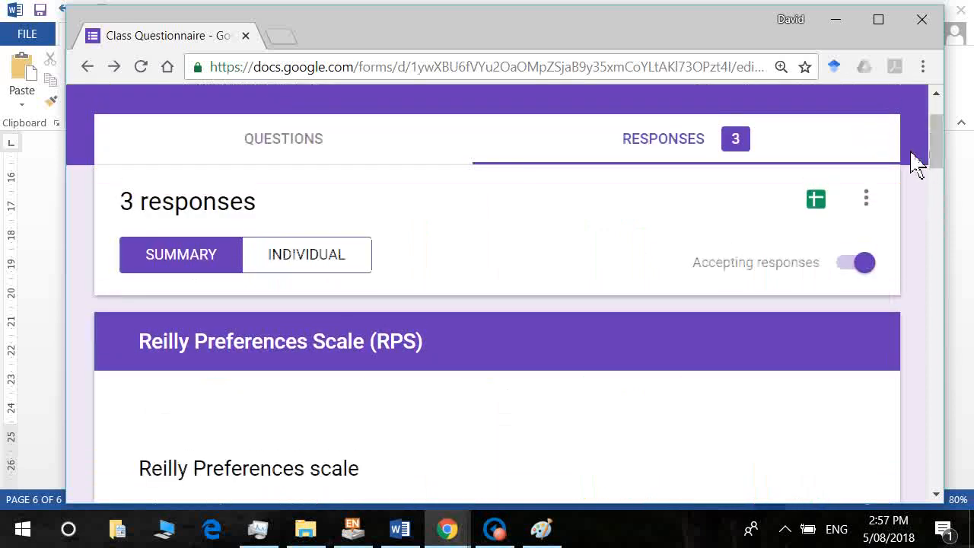
left_click(293, 262)
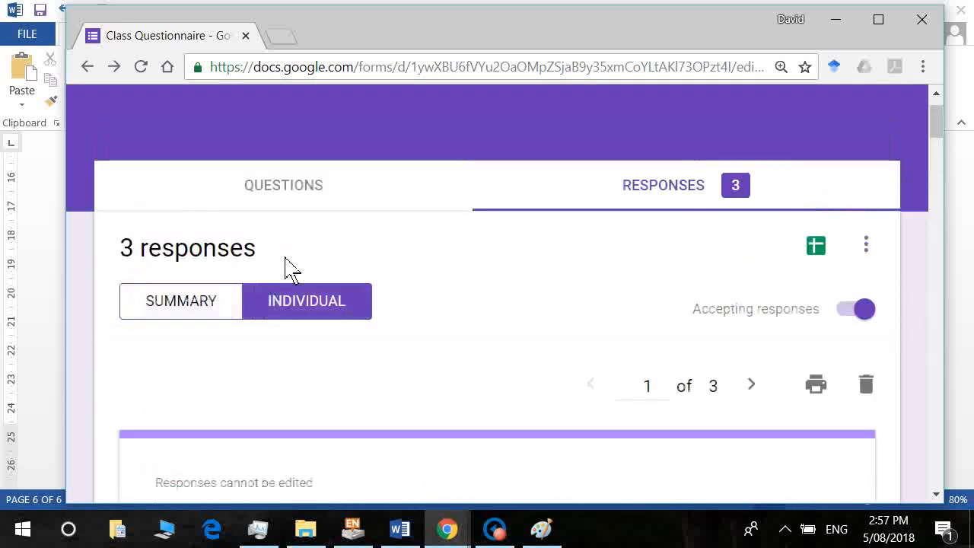
left_click_drag(932, 130, 948, 158)
left_click(752, 181)
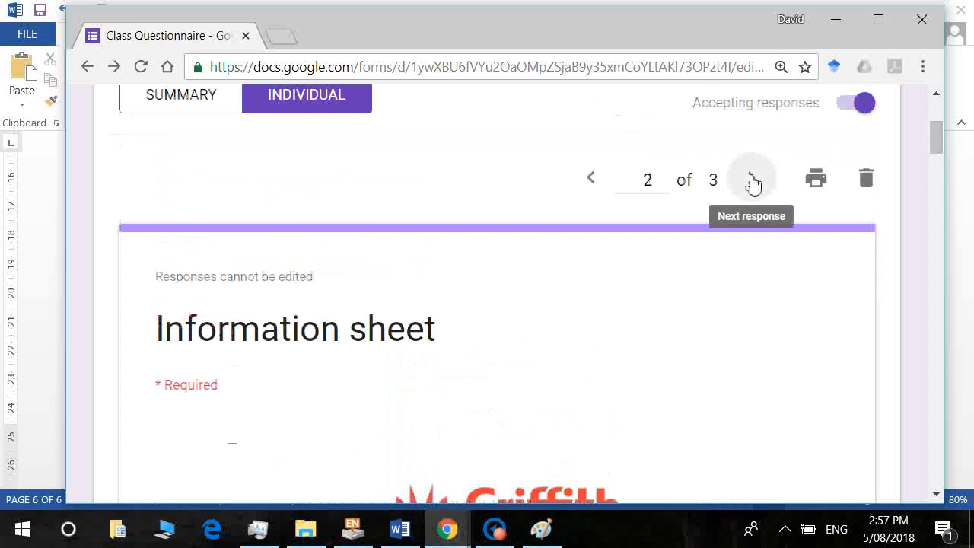
scroll(940, 354, "down", 15)
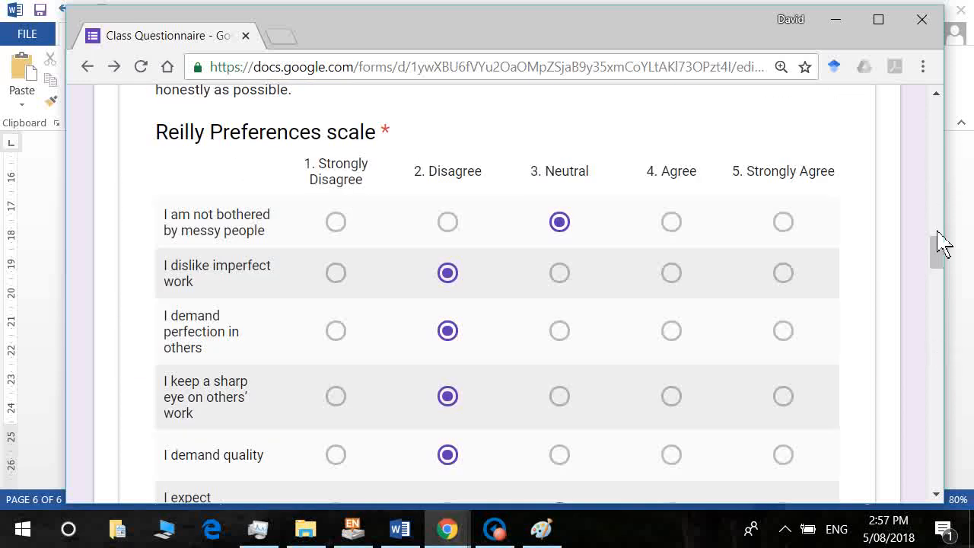
left_click_drag(941, 244, 934, 99)
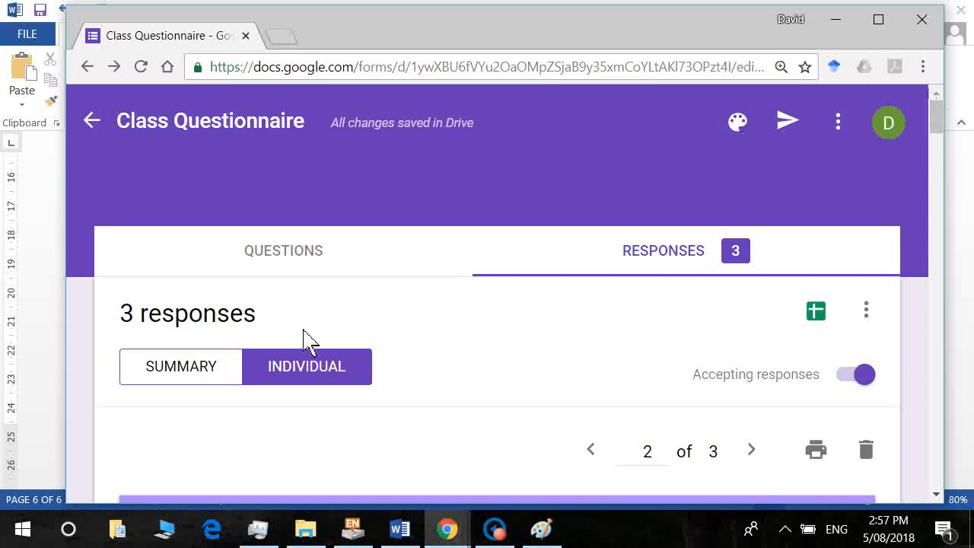
left_click(182, 367)
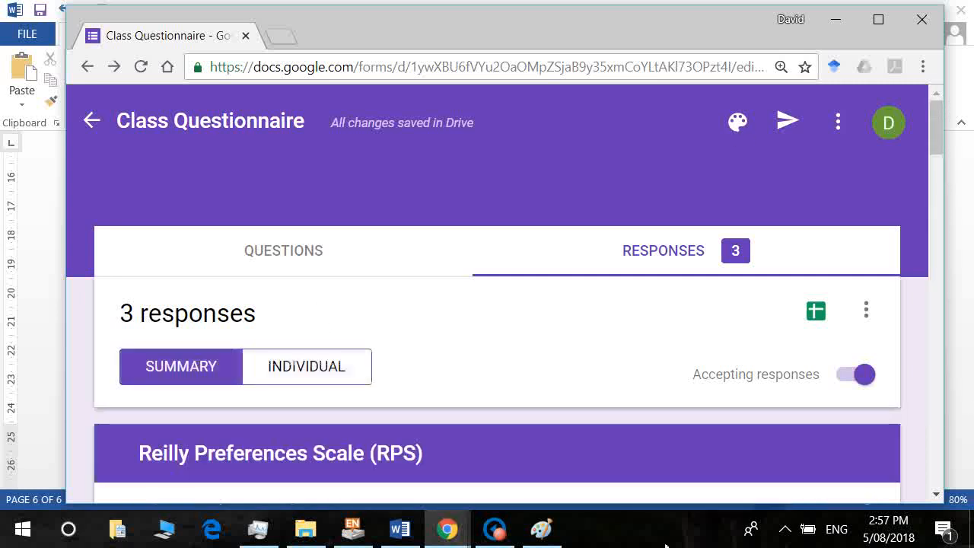
Create a new linked spreadsheet 'Class Questionnaire (Responses)' for the form's responses.
left_click(815, 311)
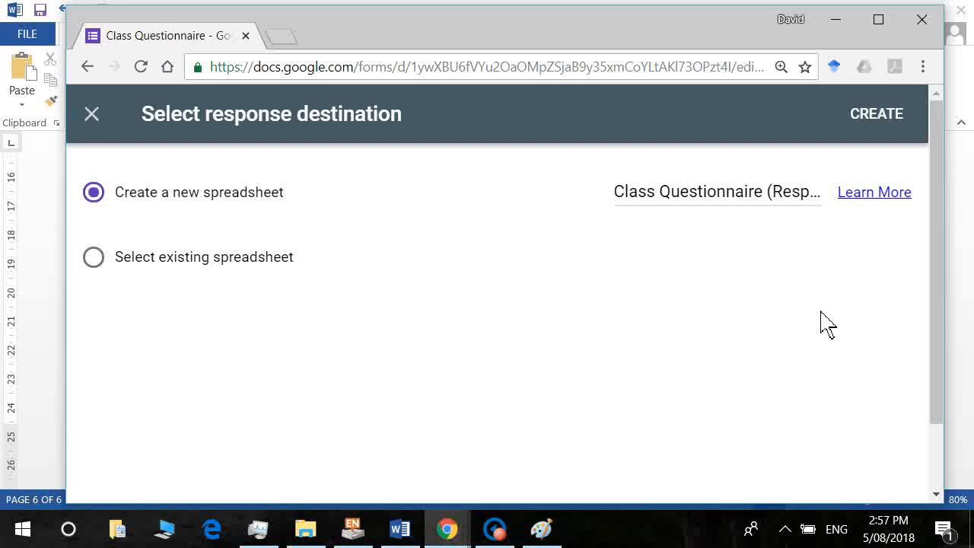
left_click(876, 114)
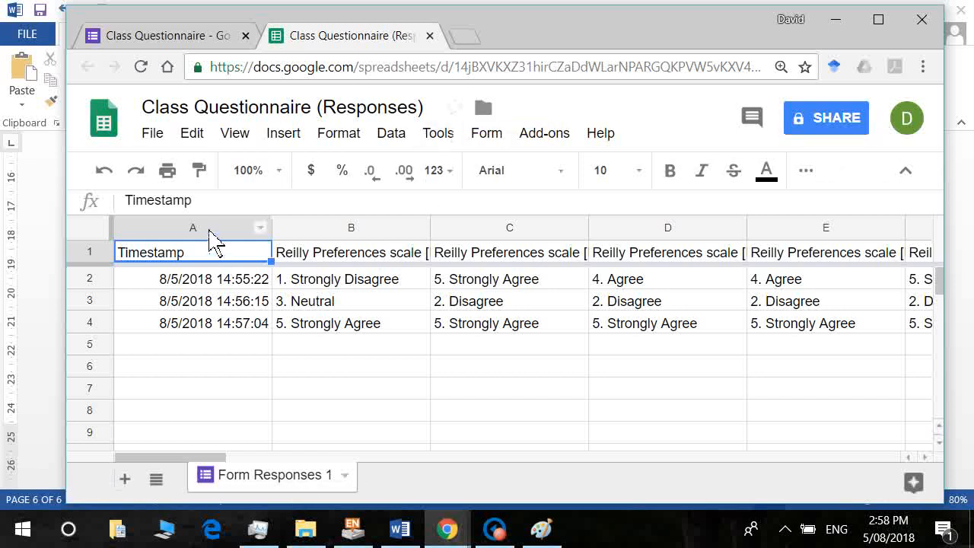
left_click(213, 228)
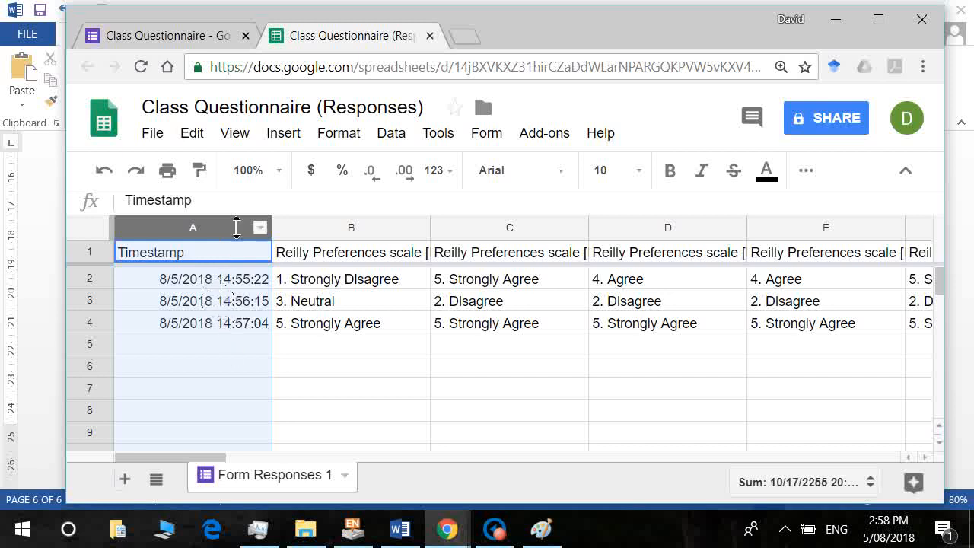
left_click(377, 236)
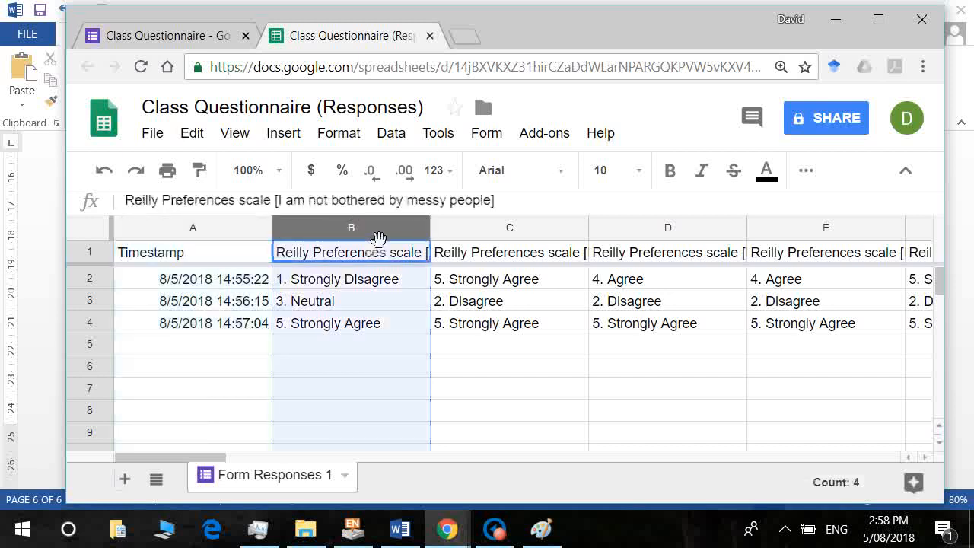
key("shift+Right")
key("shift+Right")
key("shift+Right")
key("shift+Right")
key("shift+Right")
key("shift+Right")
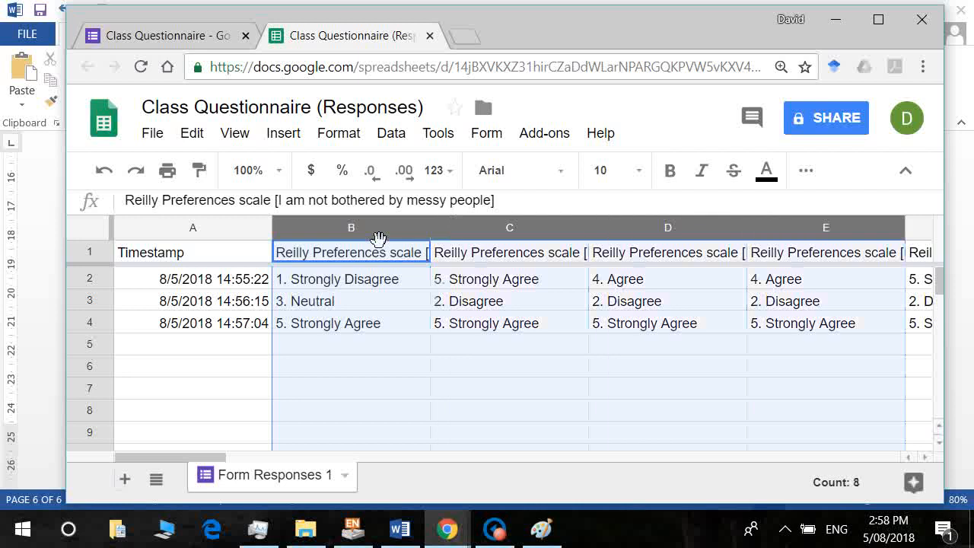
key("shift+Right")
key("shift+Right")
key("shift+Right")
key("shift+Right")
key("shift+Right")
key("shift+Right")
key("shift+Right")
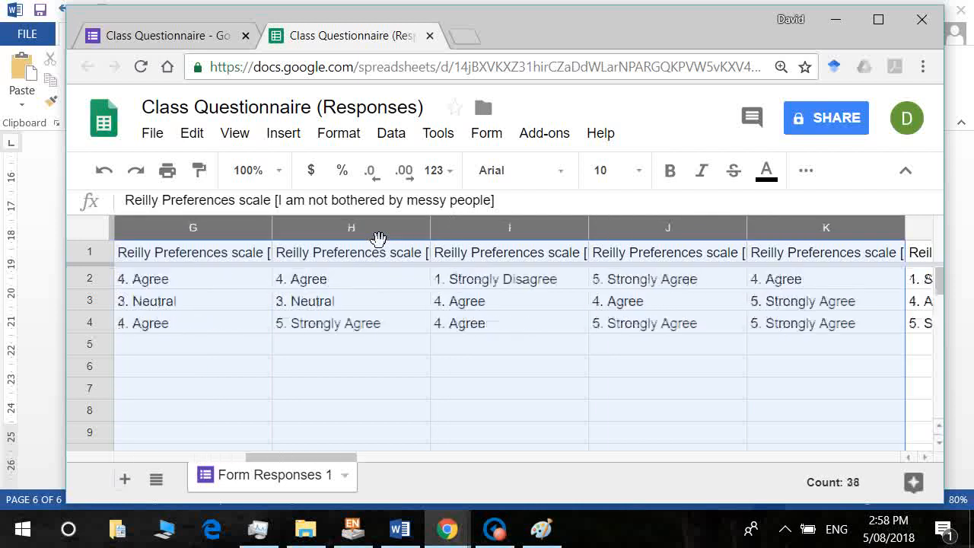
key("shift+Right")
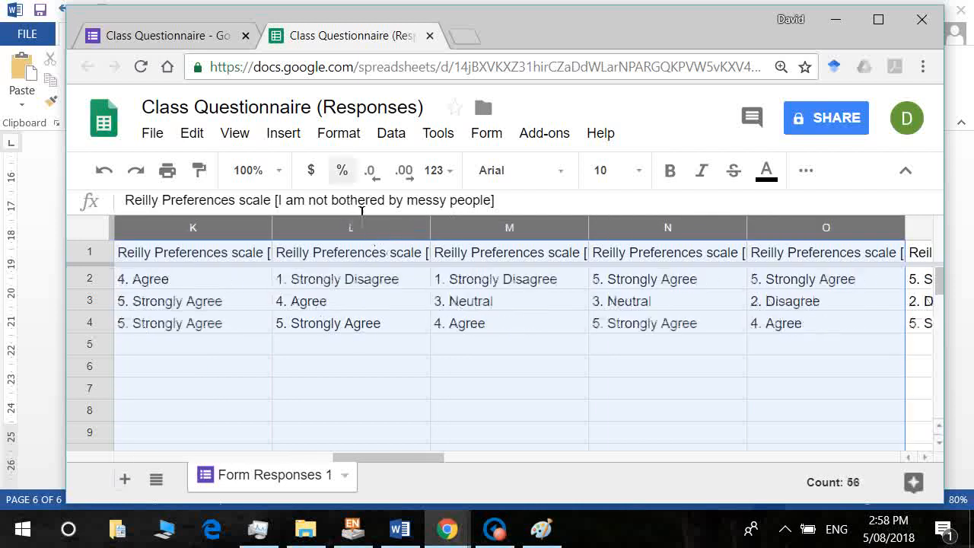
left_click(363, 257)
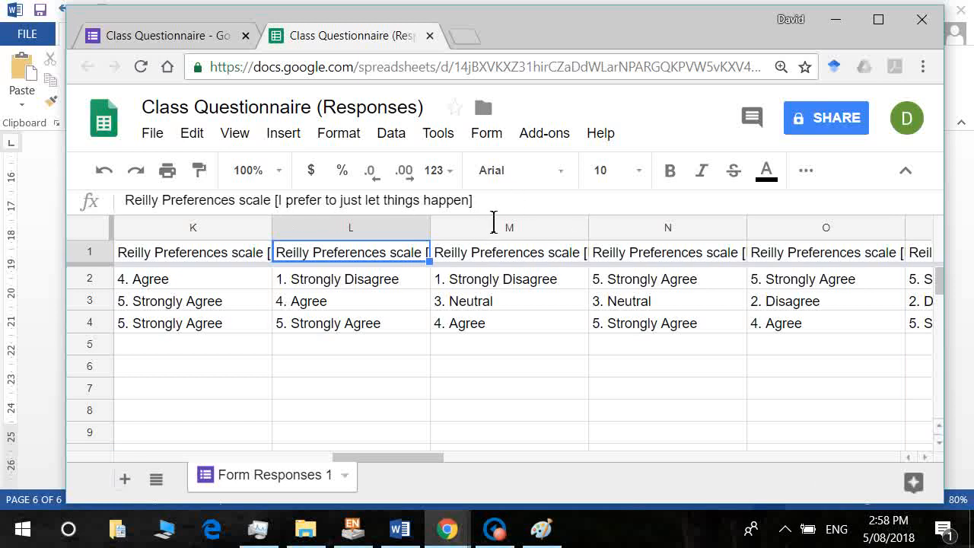
key("Right")
key("Right")
key("Right")
key("Right")
key("Right")
key("Right")
key("Right")
key("Right")
key("Right")
key("Right")
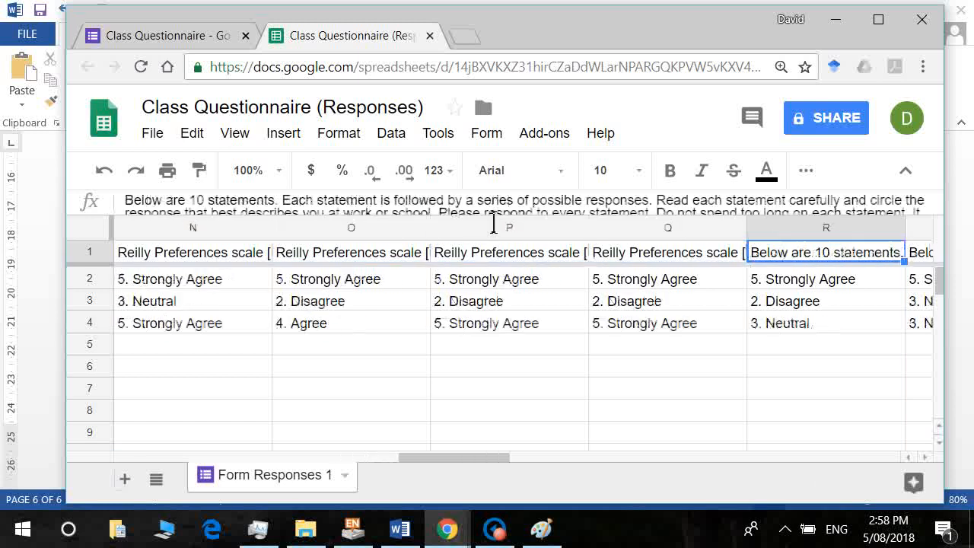
key("Down")
key("Left")
key("Left")
key("Left")
key("Left")
key("Left")
key("Left")
key("Left")
key("Left")
key("Left")
key("Left")
key("Left")
key("Left")
key("Left")
key("Left")
key("Left")
key("Left")
key("Left")
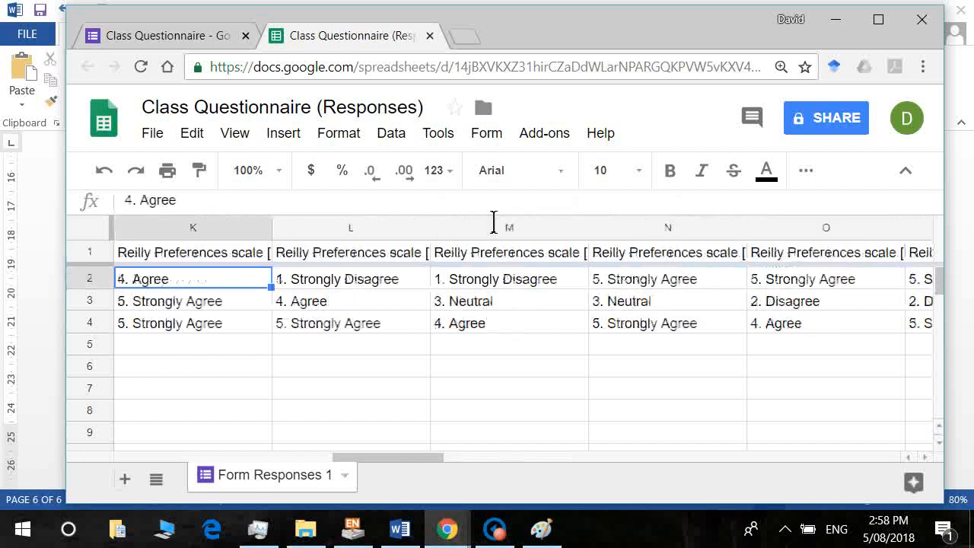
key("Right")
key("Right")
key("Right")
key("Right")
key("Right")
key("Right")
key("Right")
key("Right")
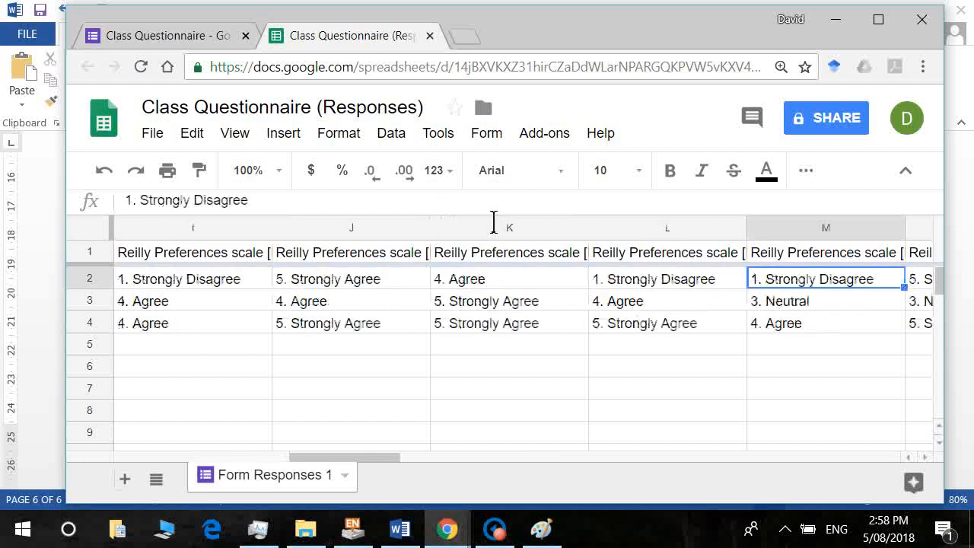
key("Down")
key("Left")
key("Left")
key("Left")
key("Left")
key("Left")
key("Left")
key("Left")
key("Left")
key("Left")
key("Left")
key("Left")
key("Left")
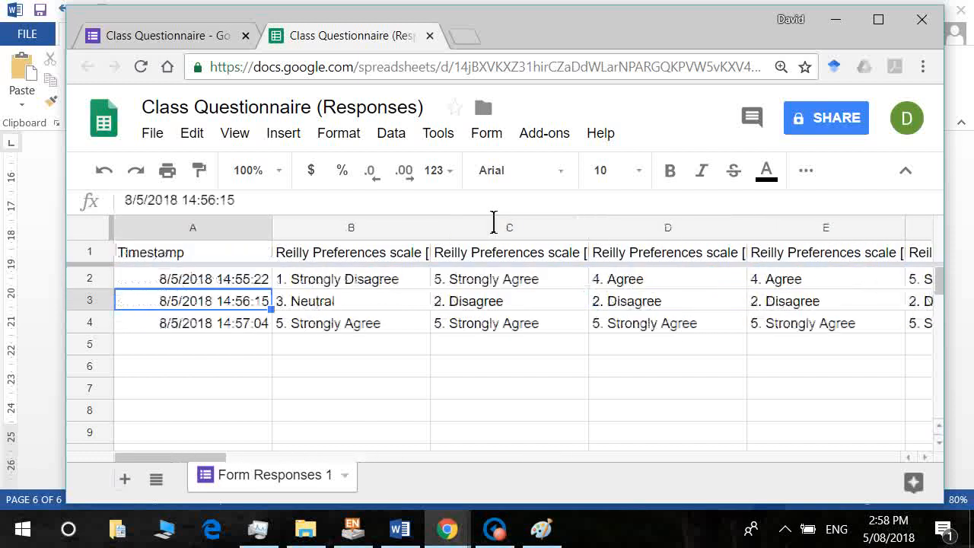
key("Right")
key("Right")
key("Up")
key("Left")
key("Left")
key("Right")
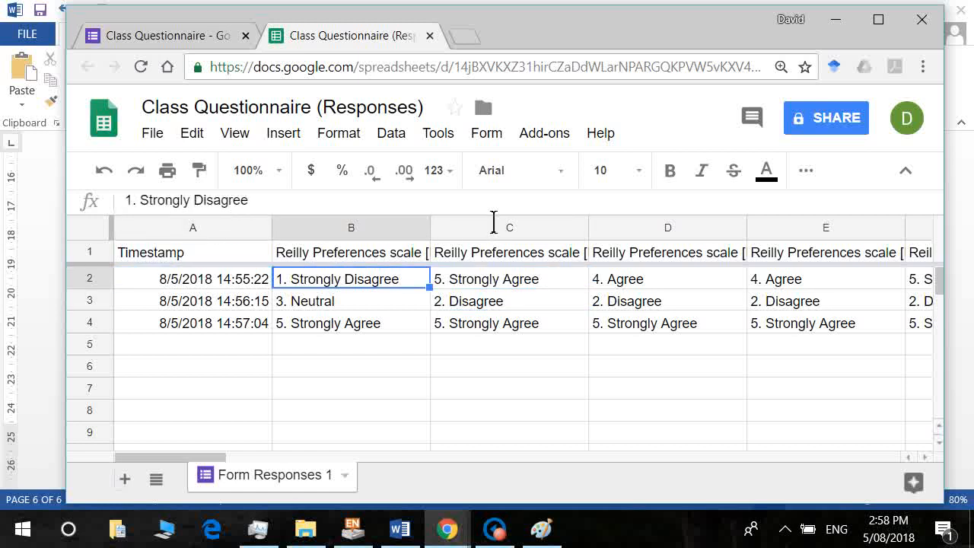
left_click(194, 135)
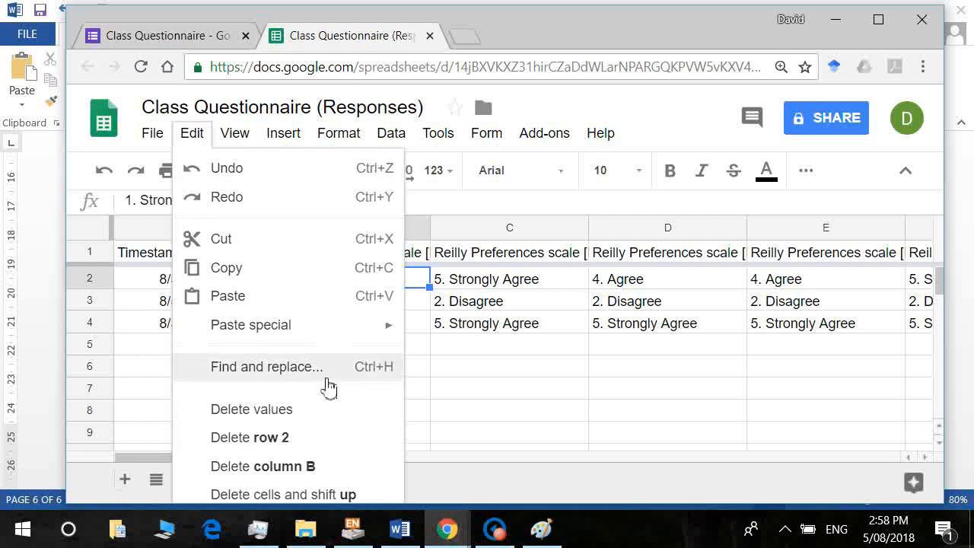
left_click(501, 308)
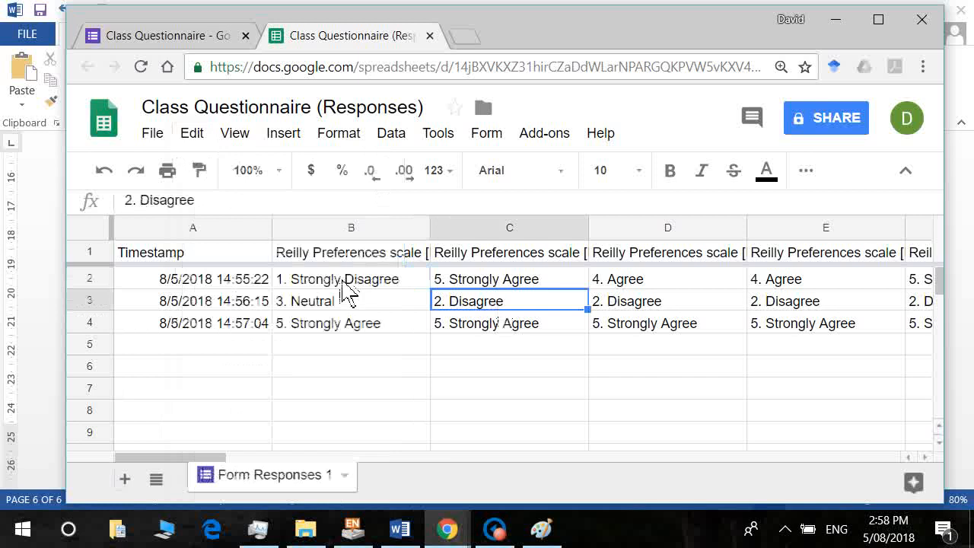
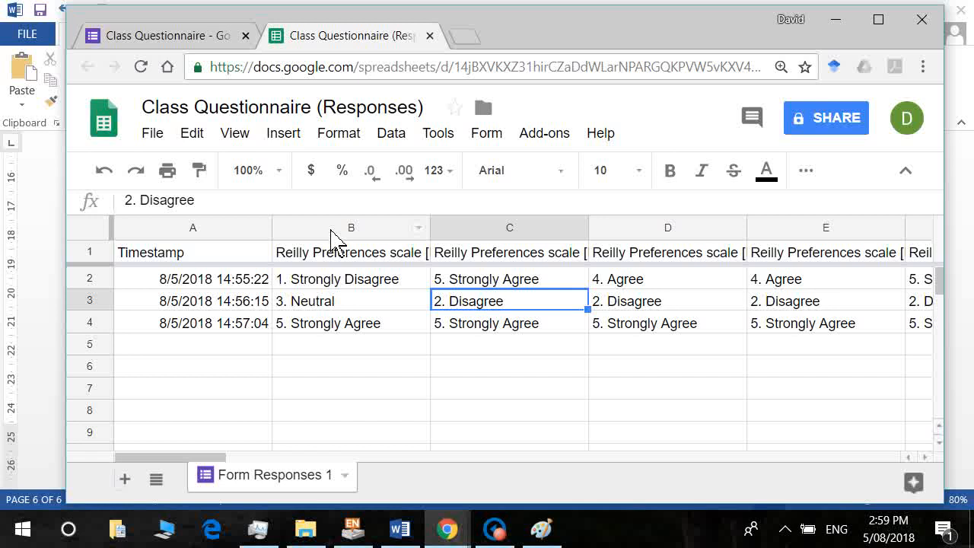
Review the responses in columns B–E and cell D4, then bring up the Edit menu from A2.
left_click_drag(331, 232, 368, 247)
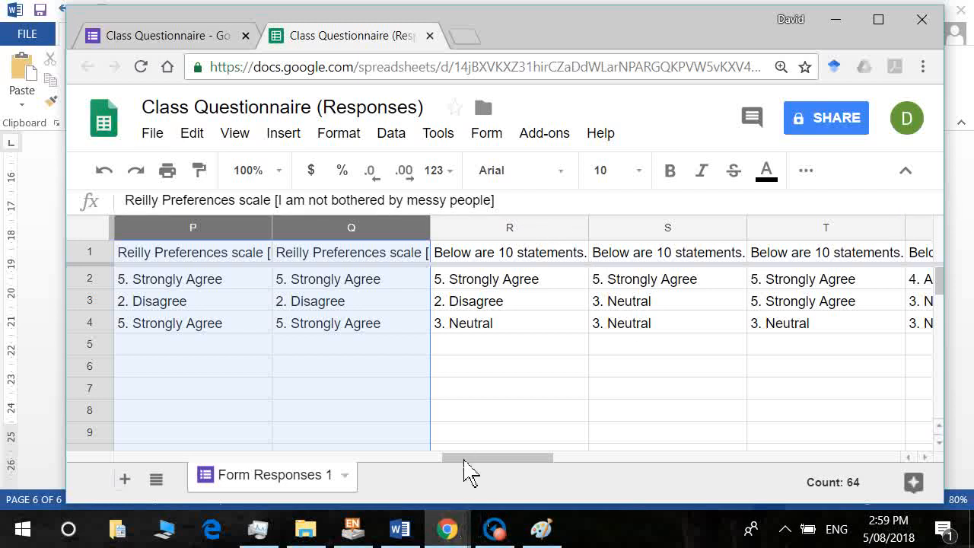
left_click_drag(465, 460, 211, 459)
left_click(253, 326)
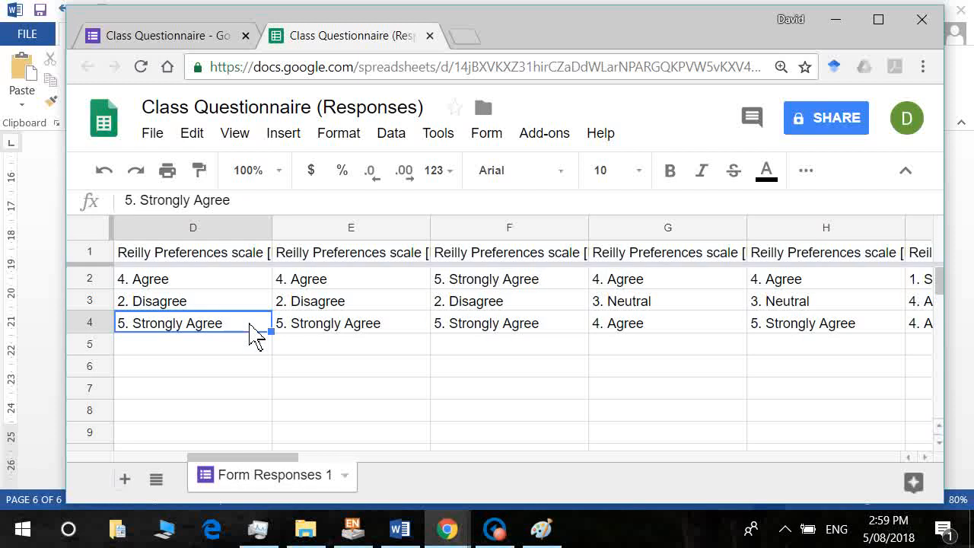
key("ctrl+Home")
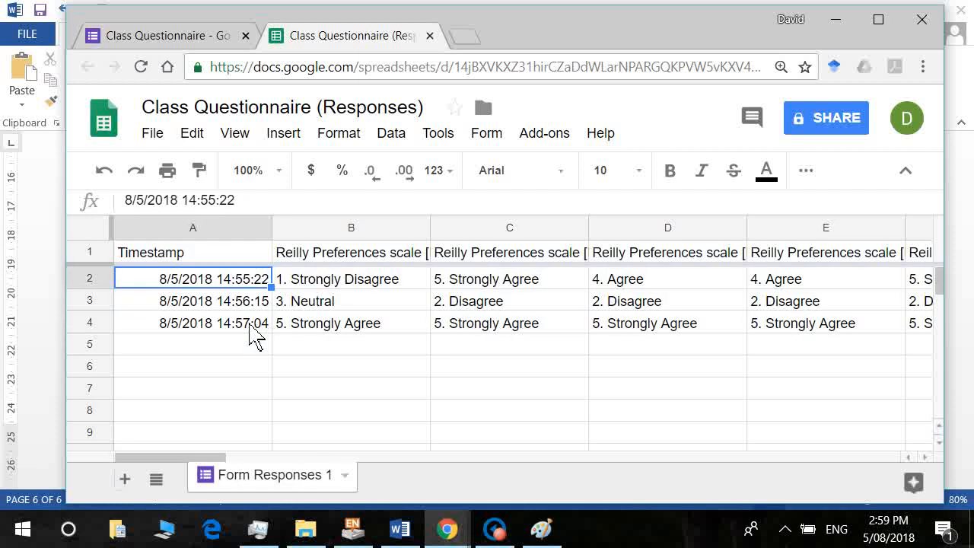
left_click(191, 137)
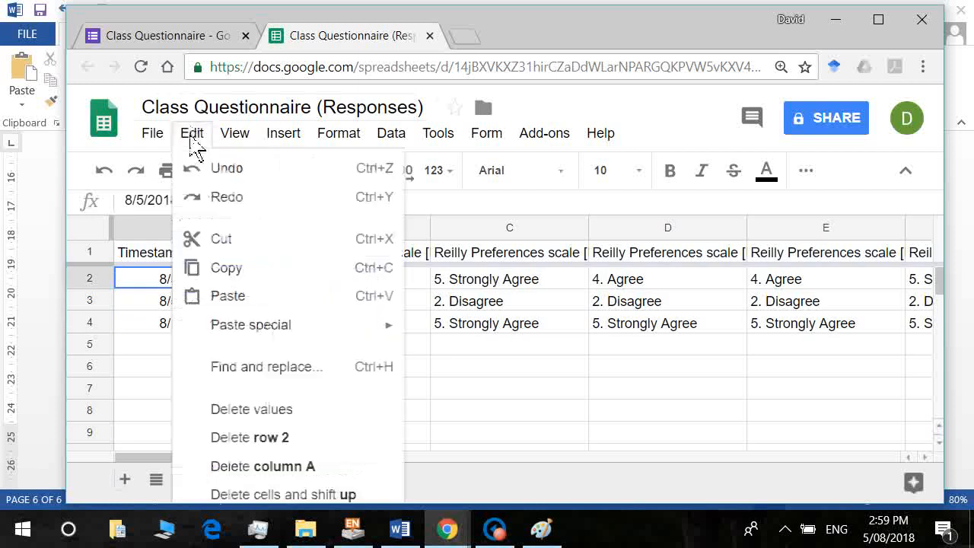
Replace all '1. Strongly Disagree' answers with 1 using Find and replace.
left_click(280, 368)
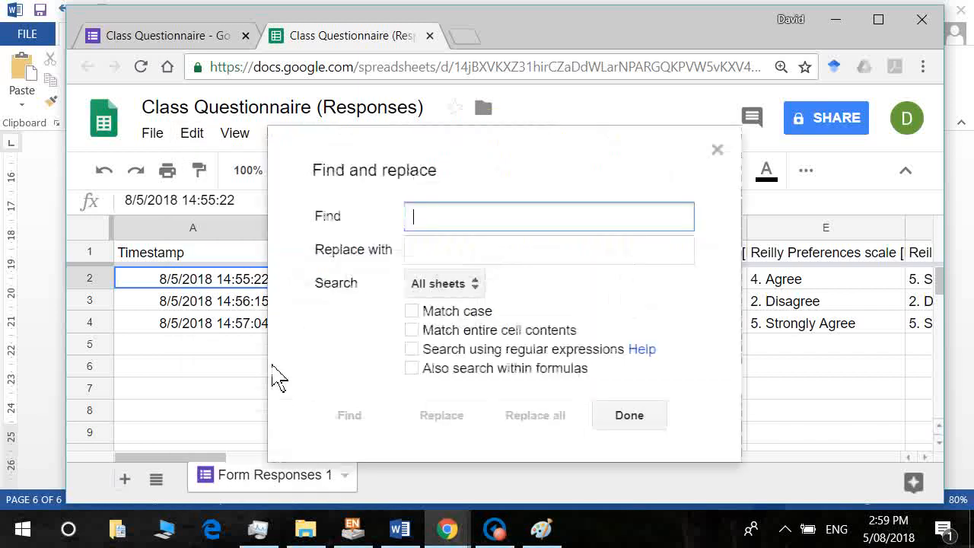
left_click_drag(407, 156, 584, 124)
type("1")
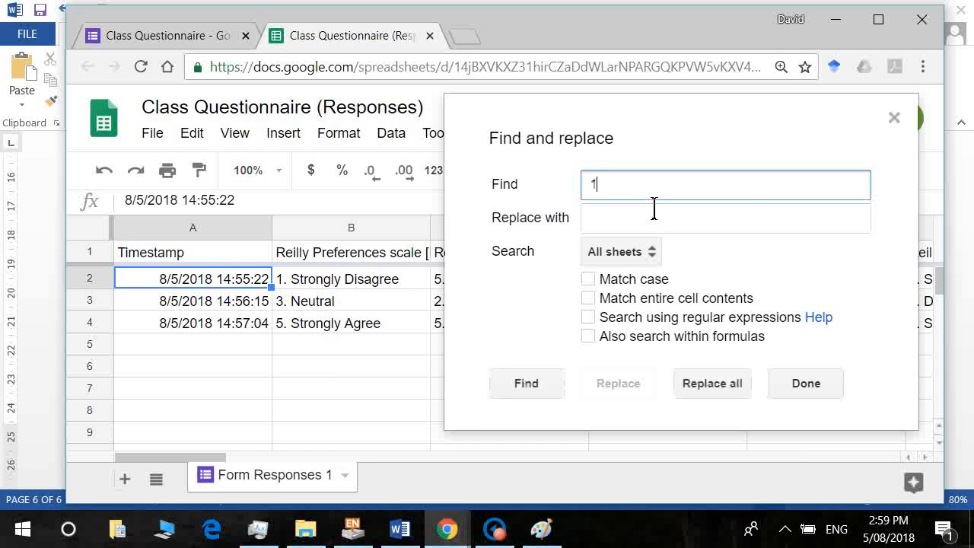
type(". Strongly Disagree")
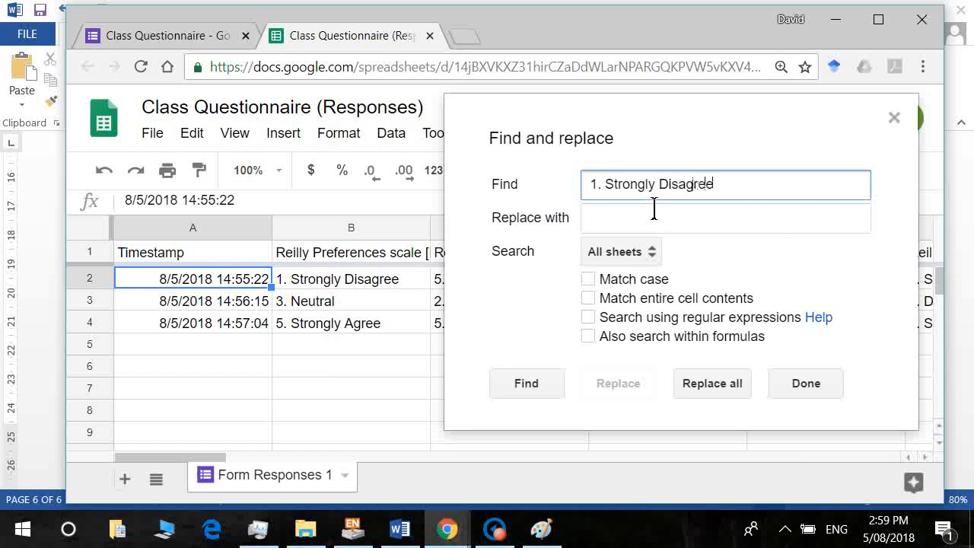
left_click(642, 231)
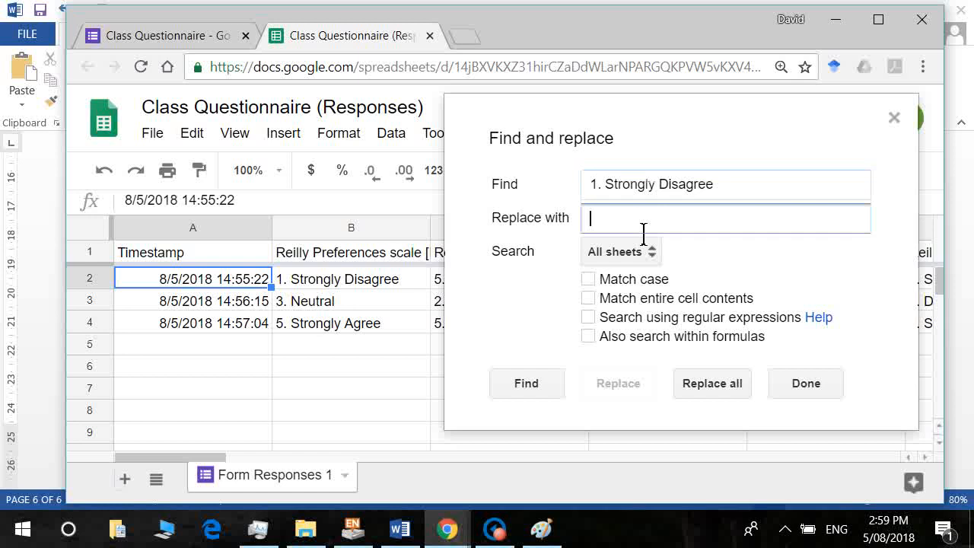
type("1")
left_click(724, 388)
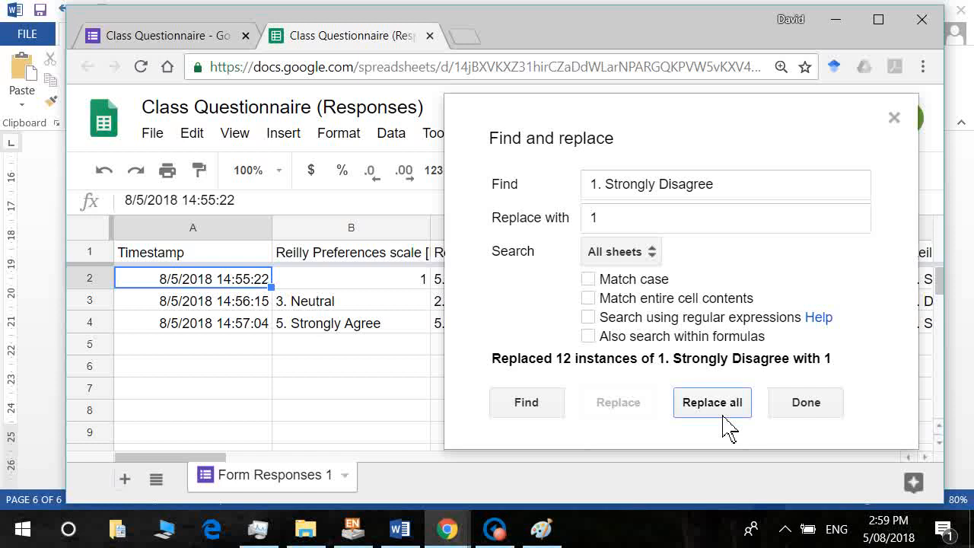
Replace all '2. Disagree' answers with 2 and close Find and replace.
left_click(609, 190)
key("BackSpace")
type("2")
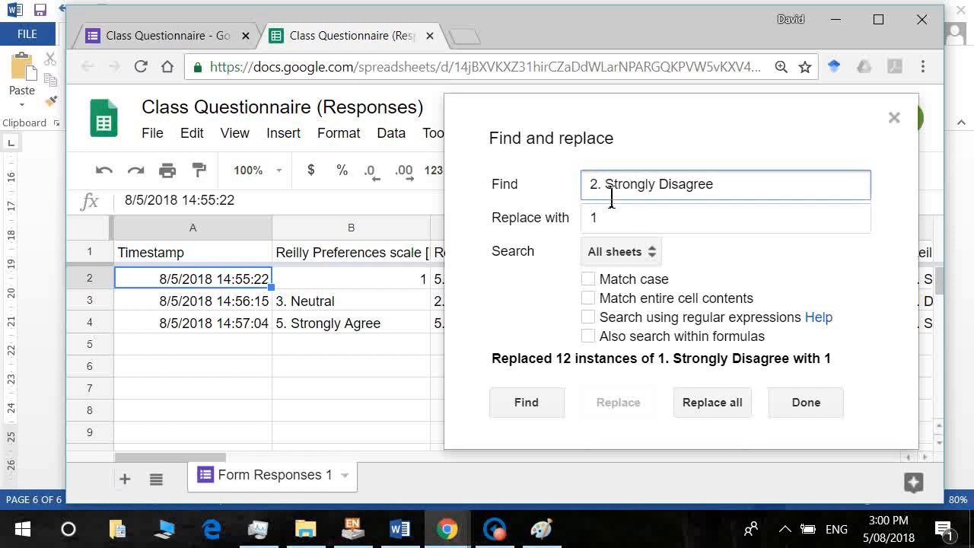
key("Delete")
key("Delete")
key("Delete")
key("Delete")
key("Delete")
key("Delete")
key("Delete")
key("Delete")
key("Delete")
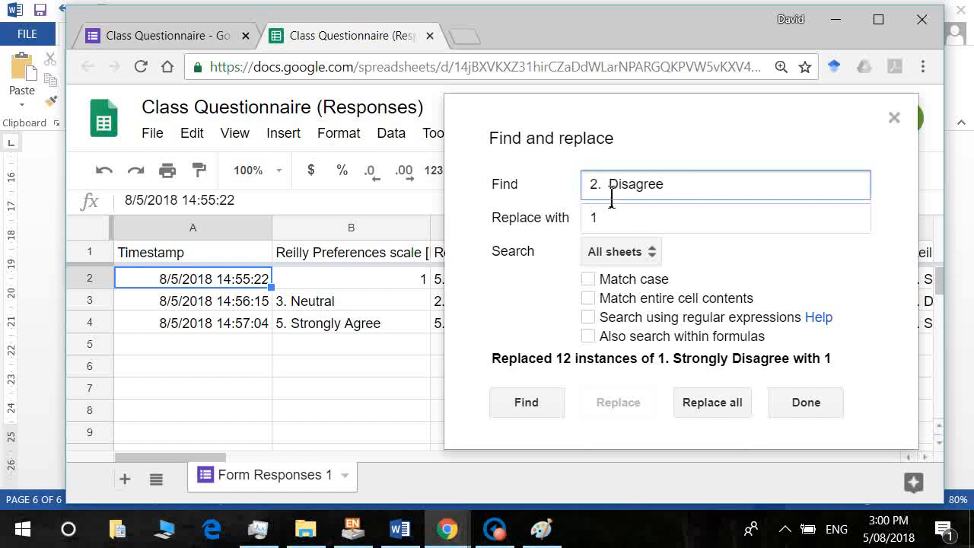
key("Tab")
type("2")
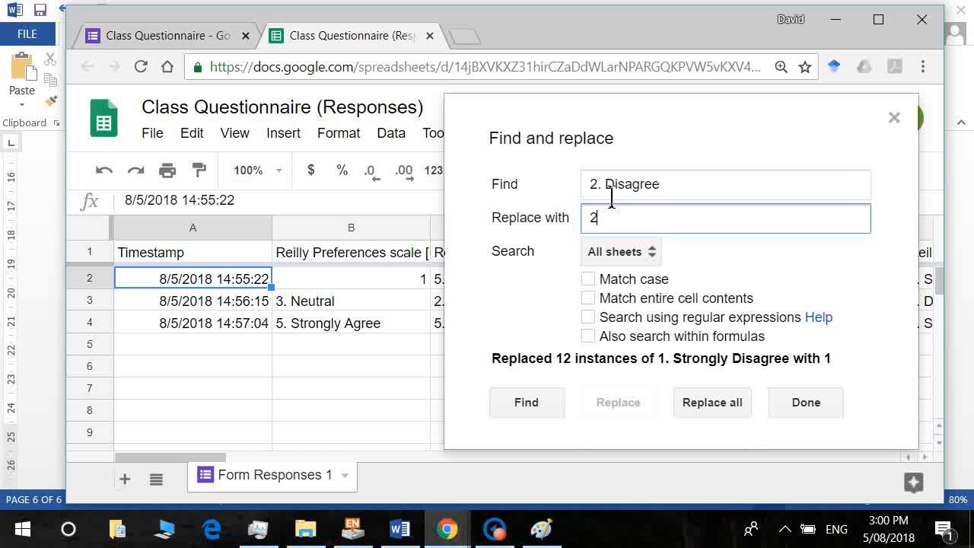
left_click(721, 413)
left_click(787, 410)
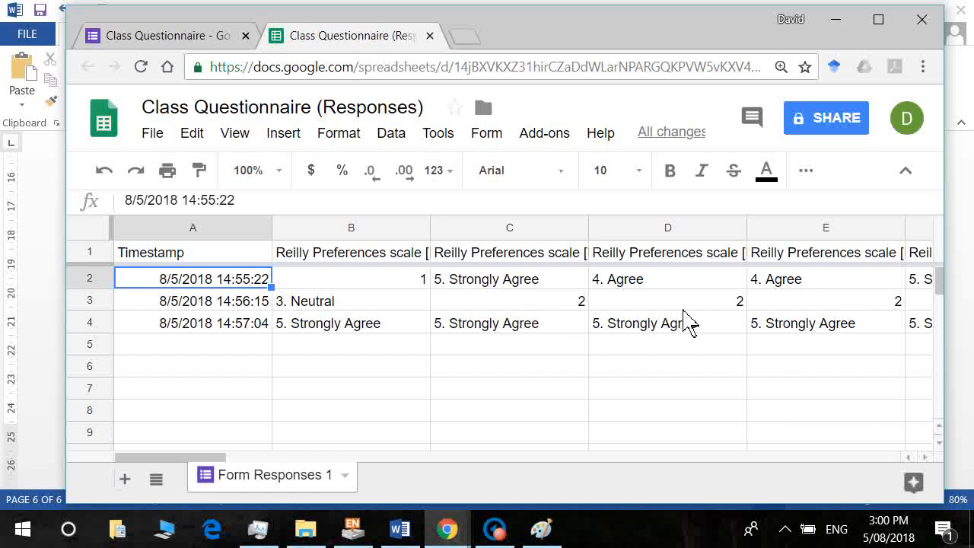
Replace all '3. Neutral' answers with 3 via Edit > Find and replace.
left_click(194, 136)
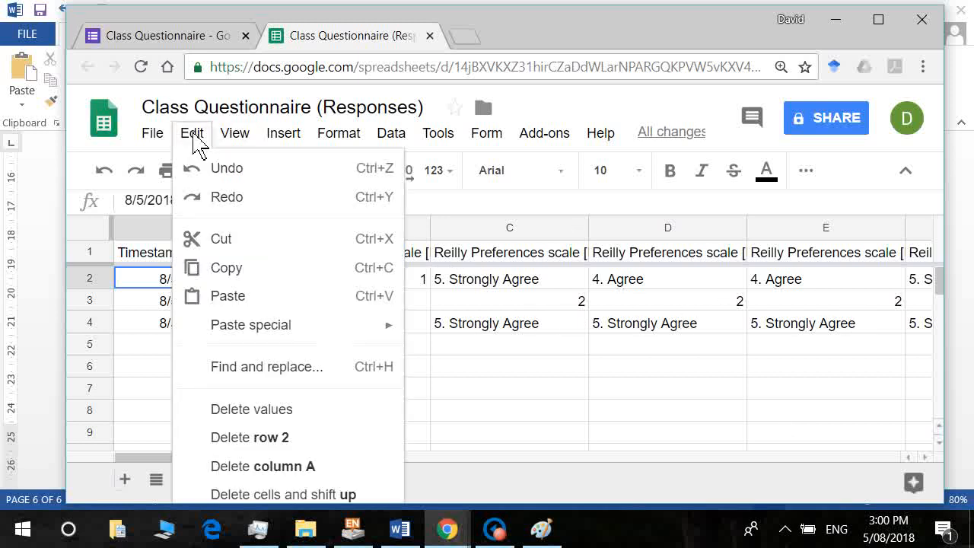
left_click(254, 366)
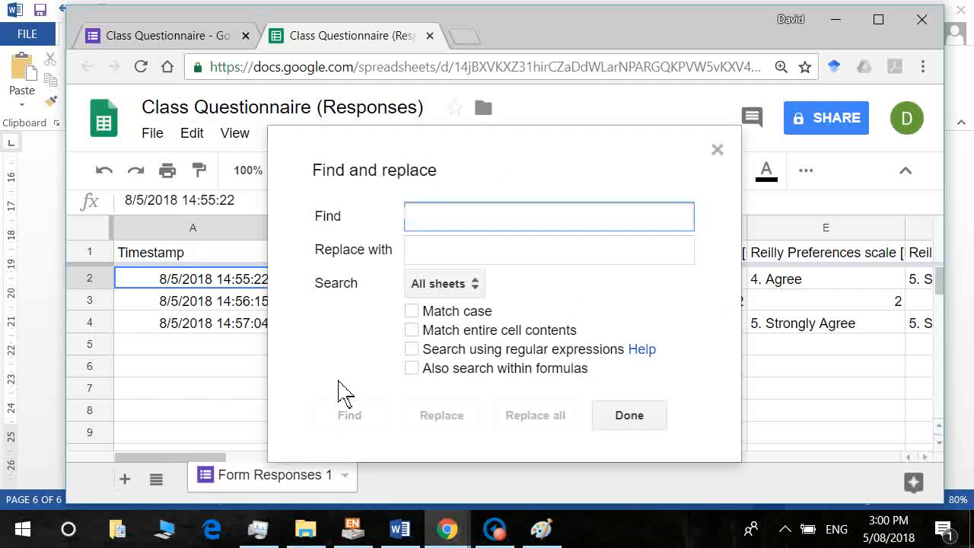
type("3. Neu")
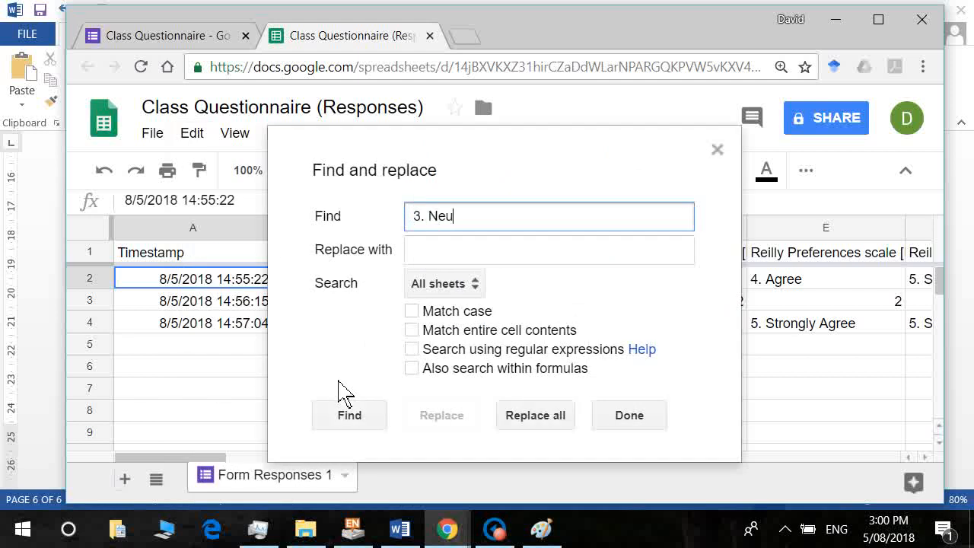
type("tral")
key("Tab")
type("3")
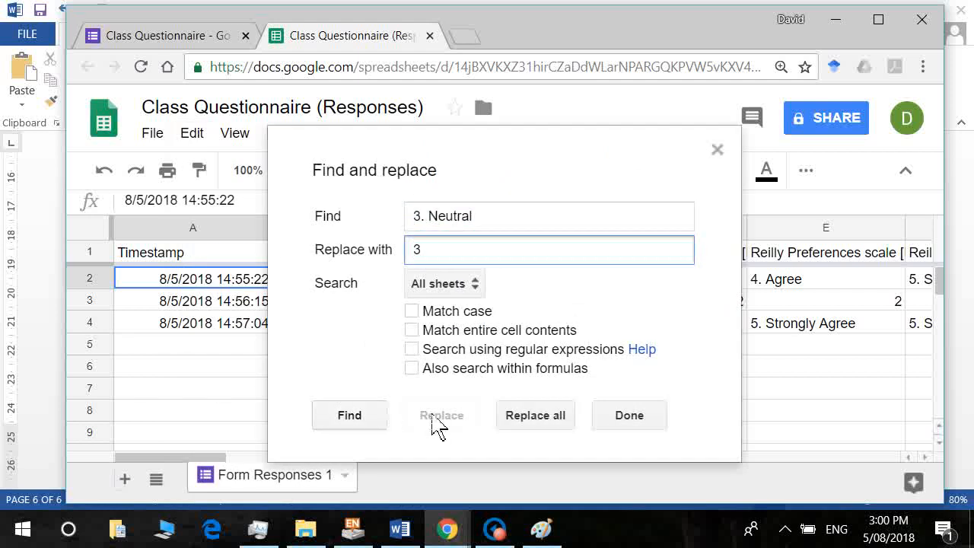
left_click(534, 417)
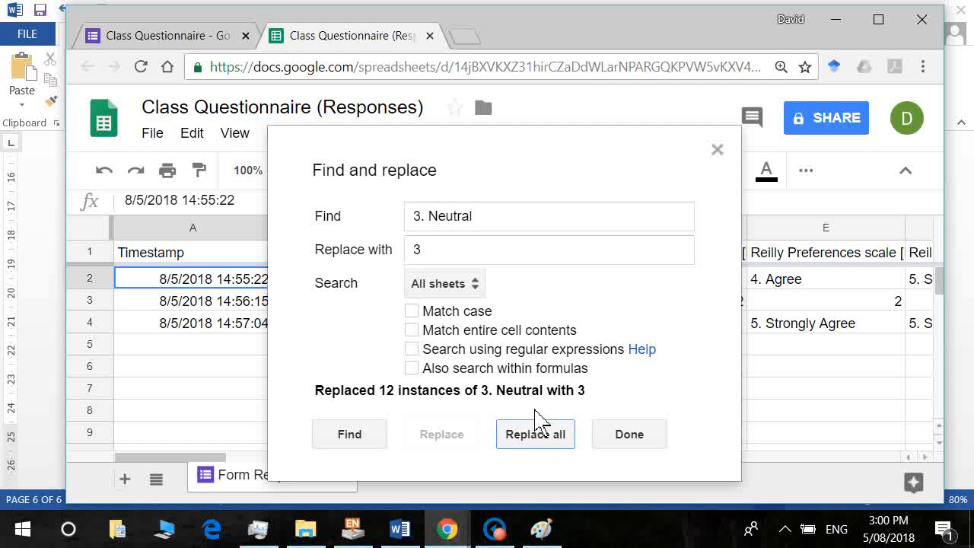
Replace all '4. Agree' answers with 4.
left_click(432, 228)
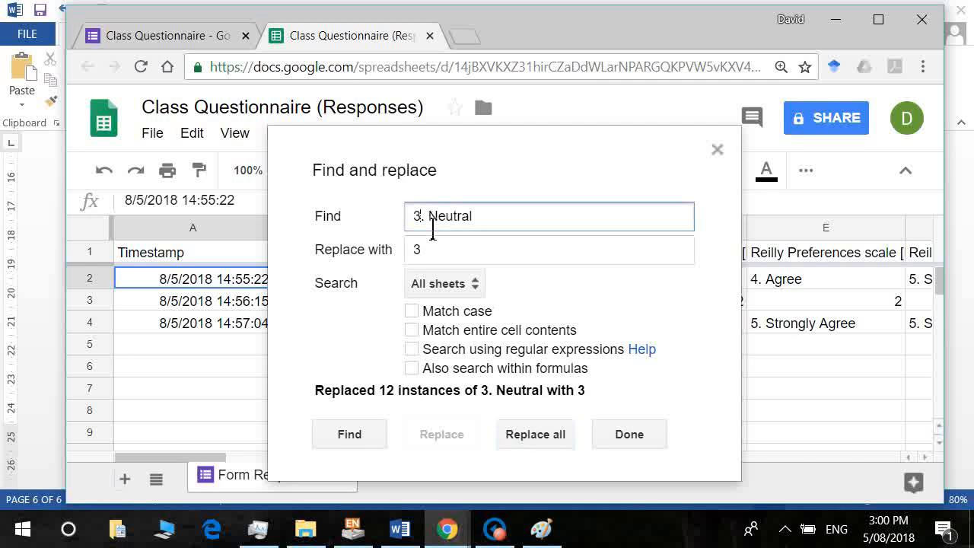
key("BackSpace")
type("4")
double_click(433, 231)
type("a")
key("BackSpace")
type("Agree")
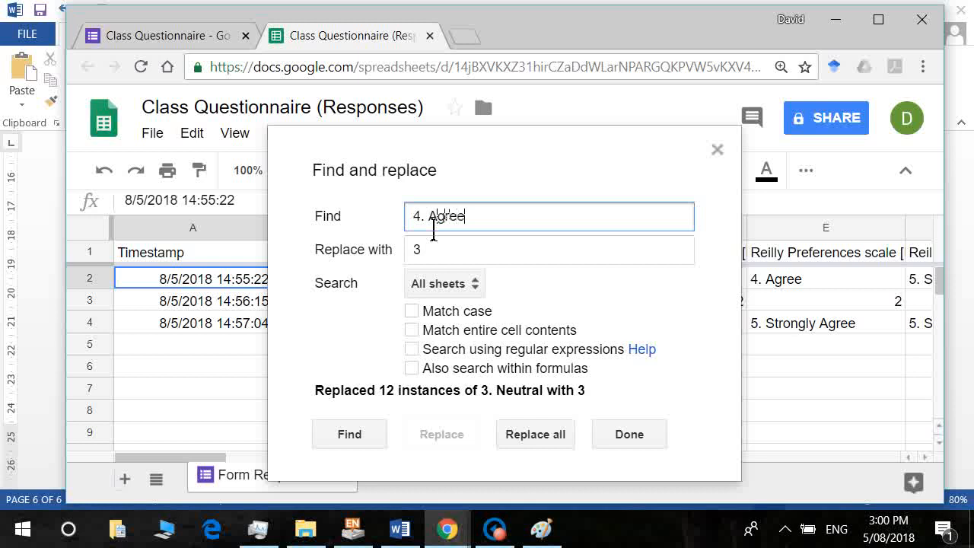
key("Tab")
type("4")
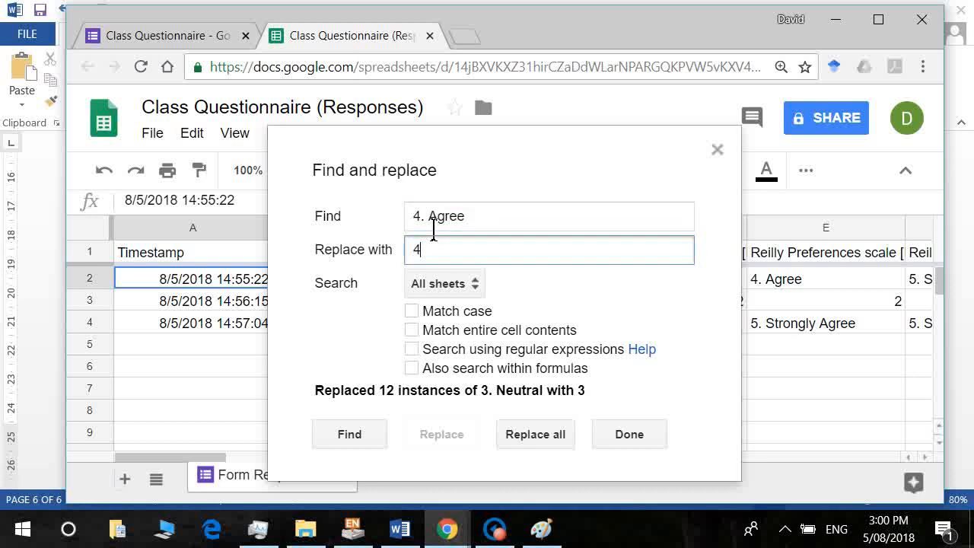
left_click(542, 445)
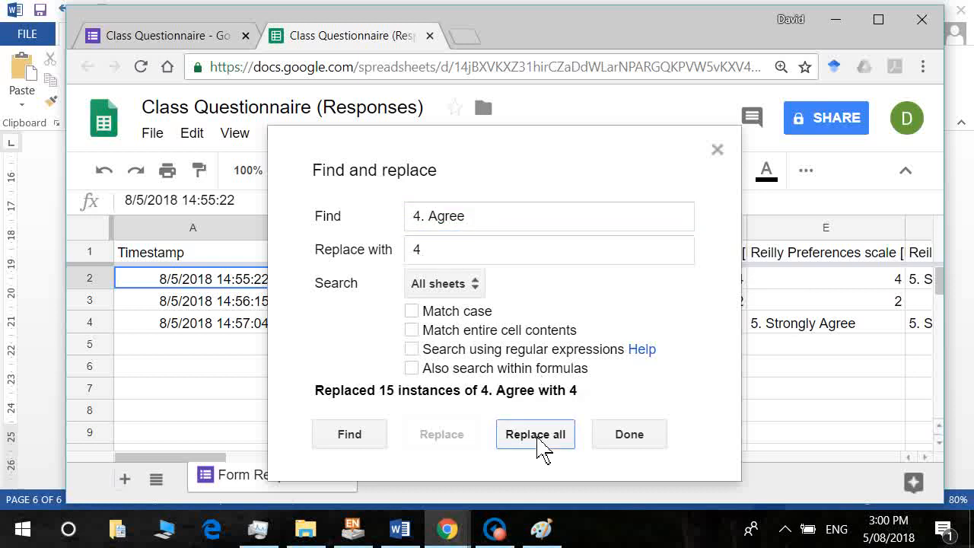
Replace all '5. Strongly Agree' answers with 5 and close Find and replace.
left_click(437, 225)
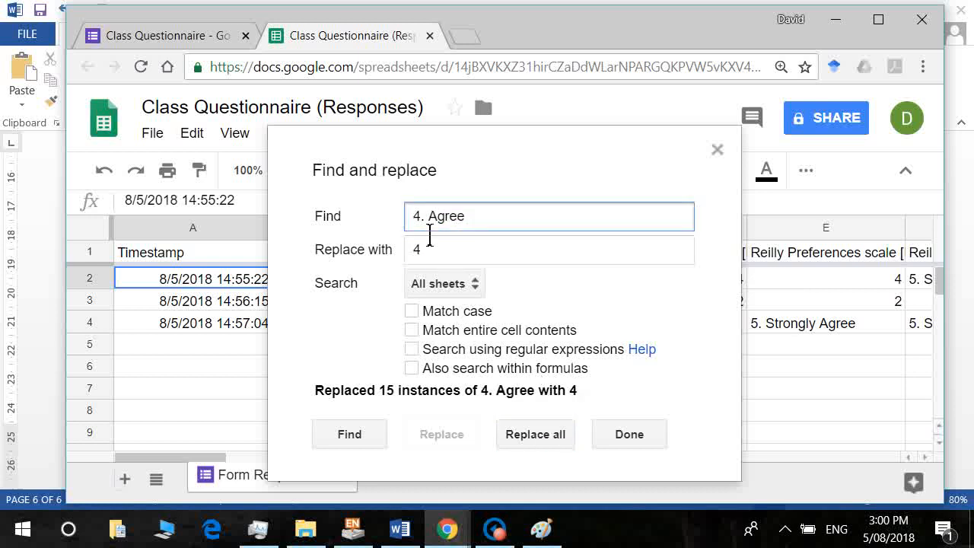
type("5")
key("Delete")
key("shift+End")
type("Strongly Agree")
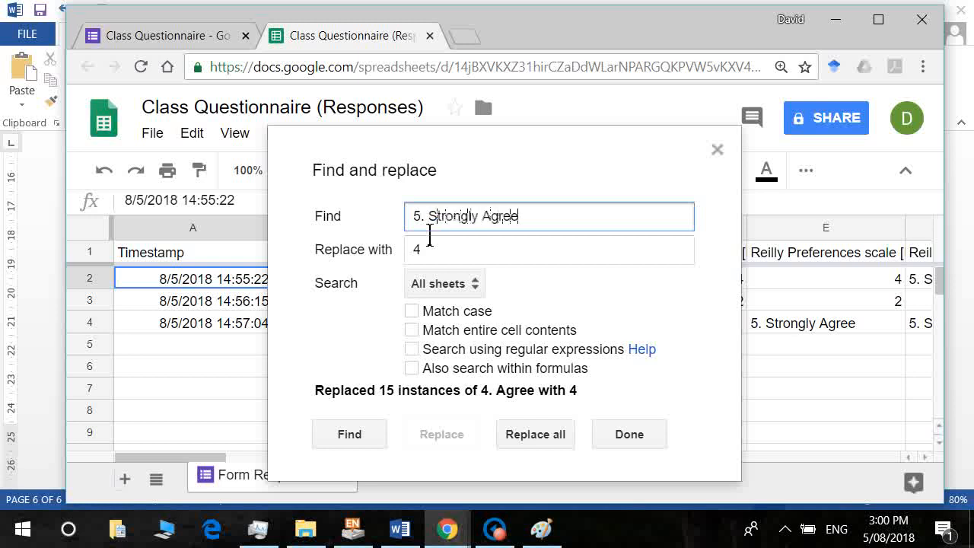
key("Tab")
type("5")
left_click(541, 441)
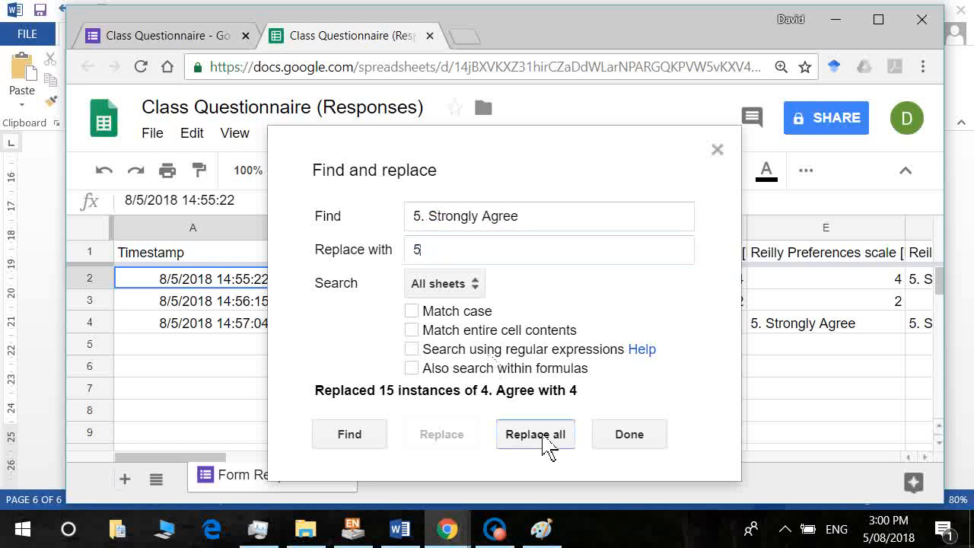
left_click(624, 434)
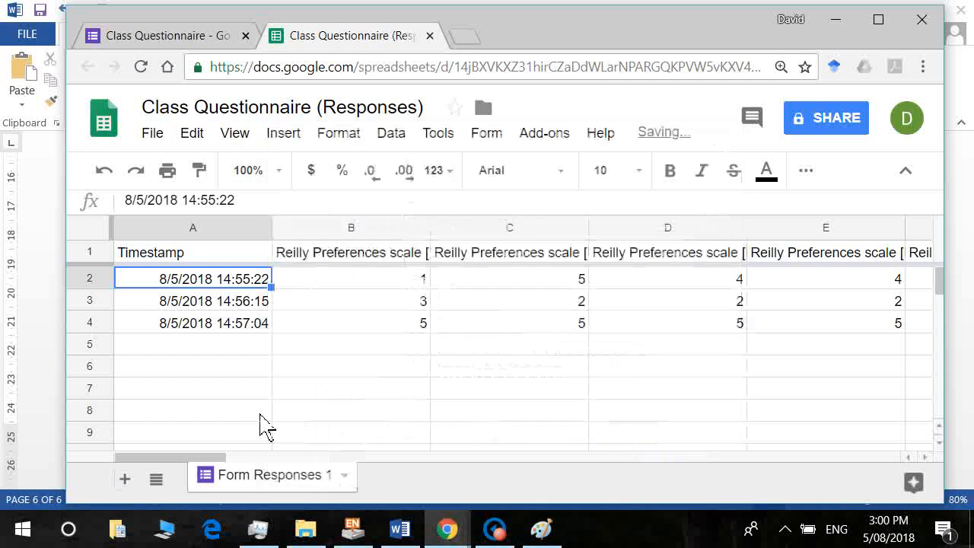
Replace every 'Male' with 0 via Find and replace, leaving 'Fe0' for the Female answer.
left_click_drag(202, 460, 761, 469)
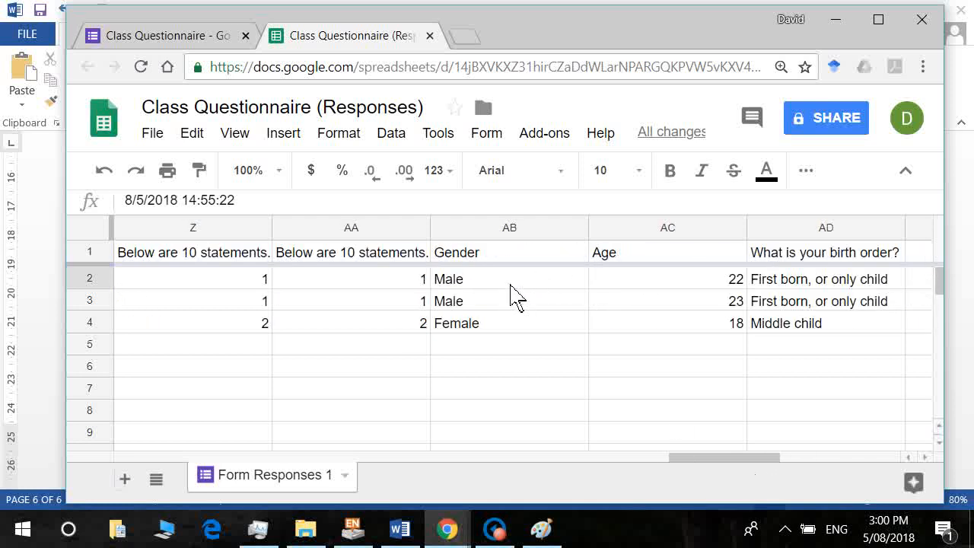
left_click(195, 140)
left_click(281, 368)
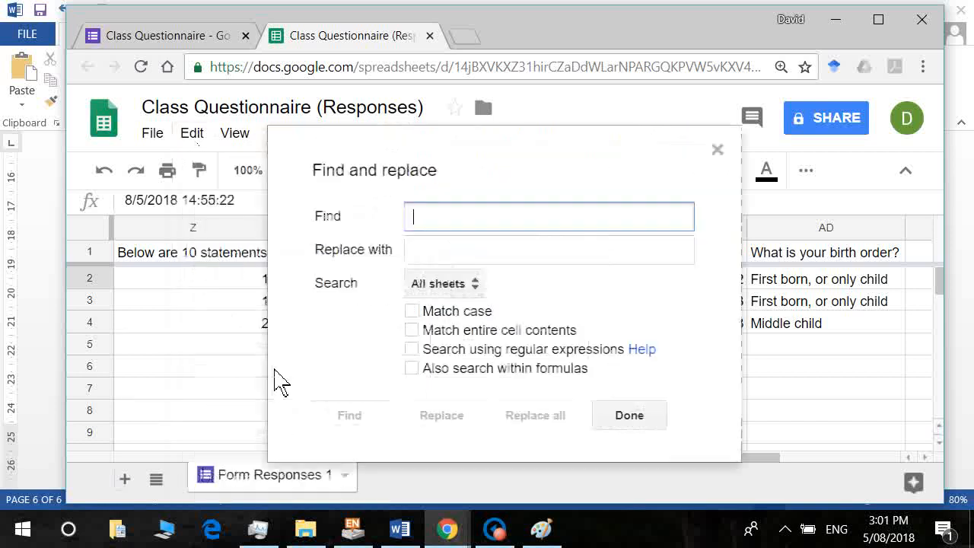
type("Male")
key("Tab")
type("0")
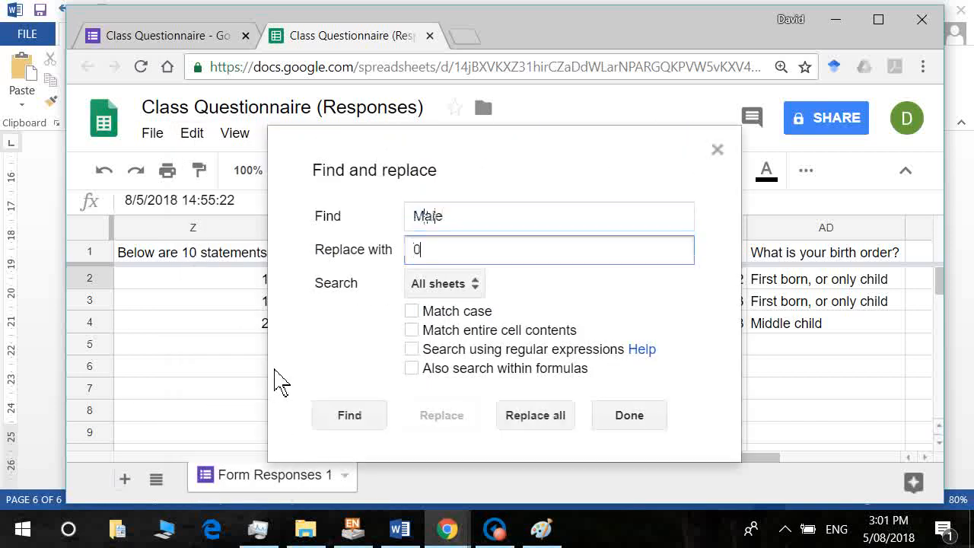
left_click(548, 416)
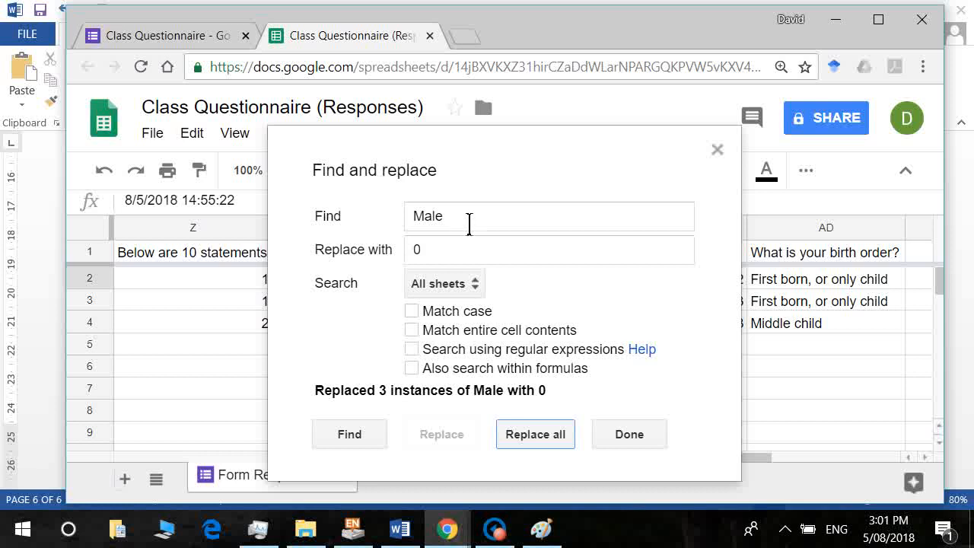
Try replacing 'Female' with 1 (no matches) and move the panel off the Gender data.
double_click(463, 224)
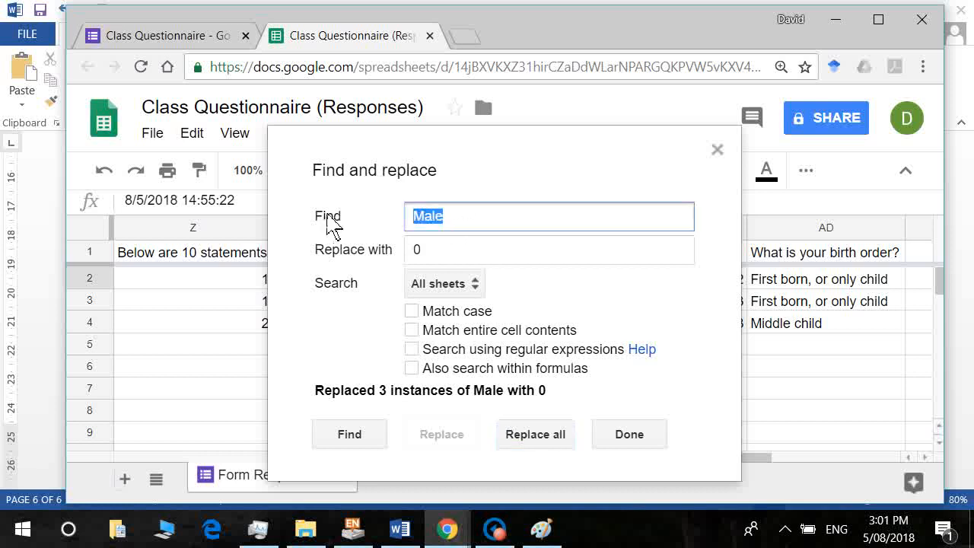
type("Female")
key("Tab")
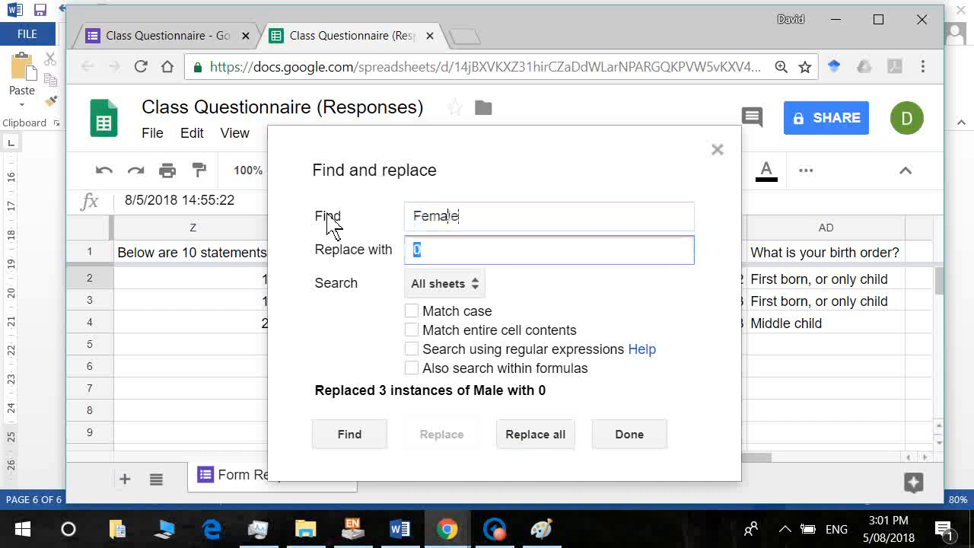
type("1")
left_click(530, 436)
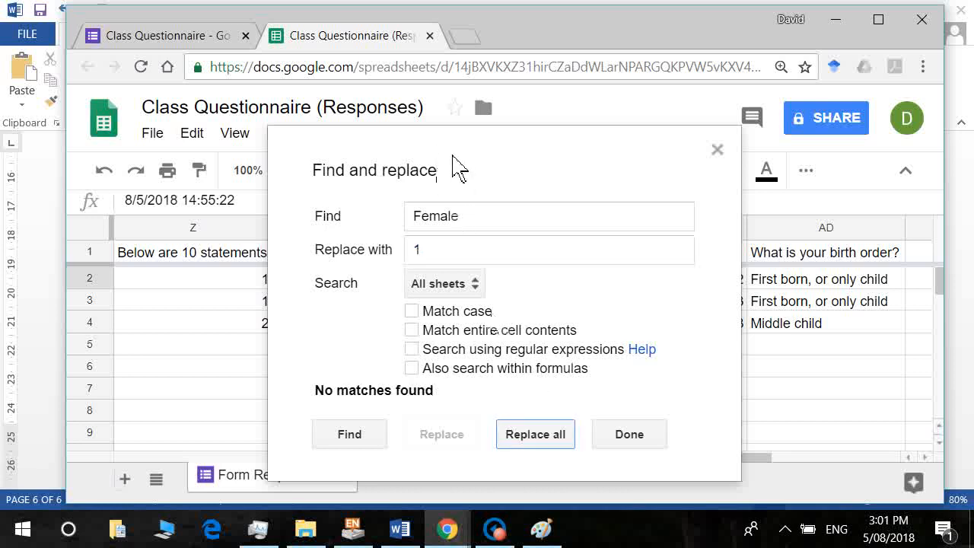
left_click_drag(457, 170, 793, 322)
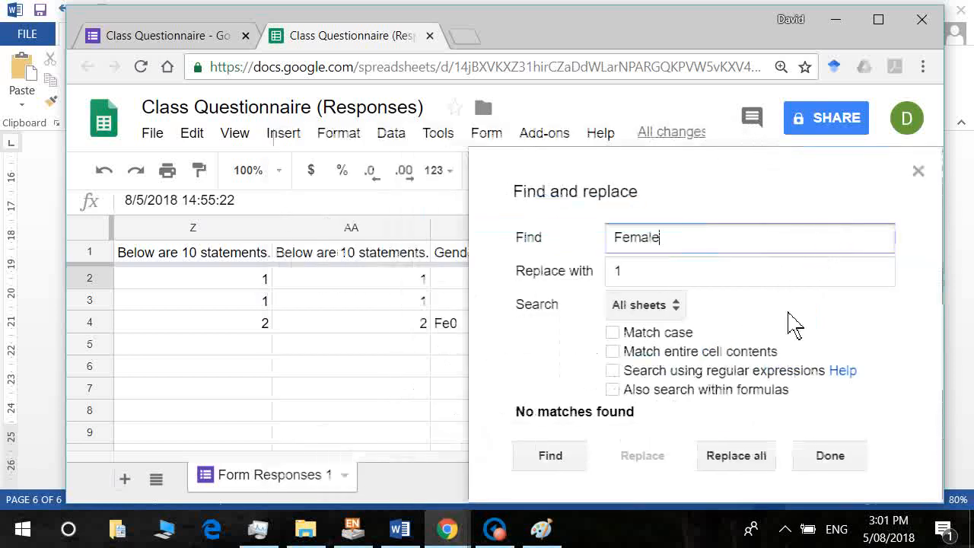
Close Find and replace, begin retyping the Fe0 entry in AB4, then cancel the edit.
left_click(830, 455)
left_click(525, 337)
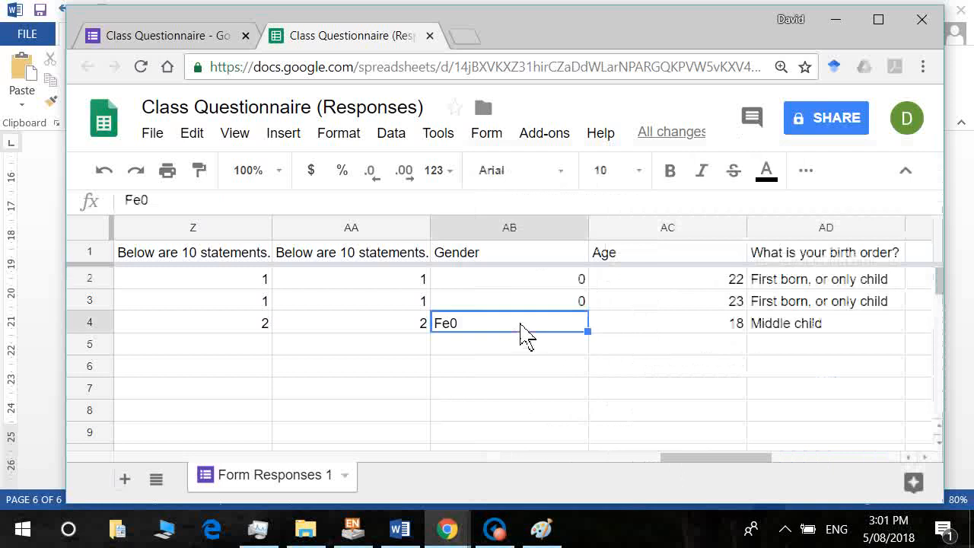
type("Fema")
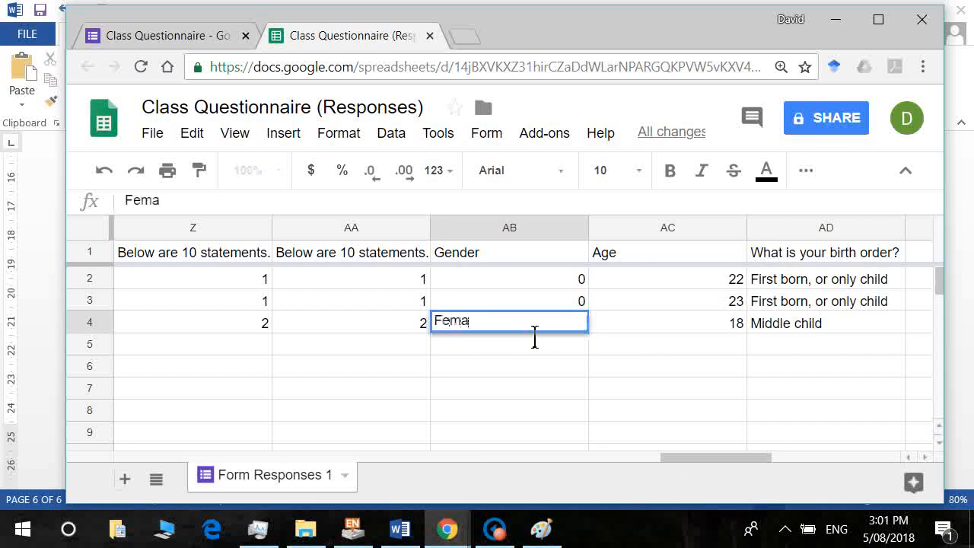
key("BackSpace")
key("BackSpace")
key("BackSpace")
key("BackSpace")
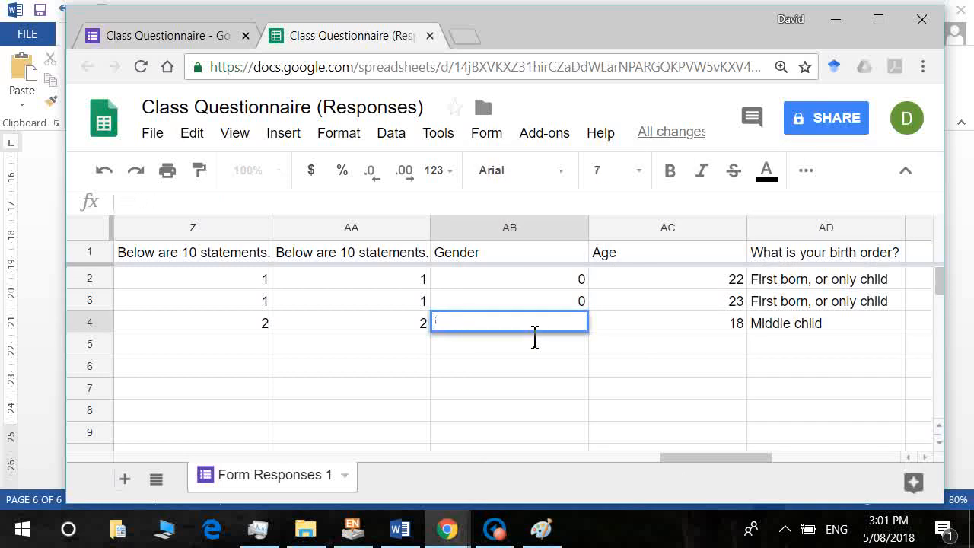
key("Escape")
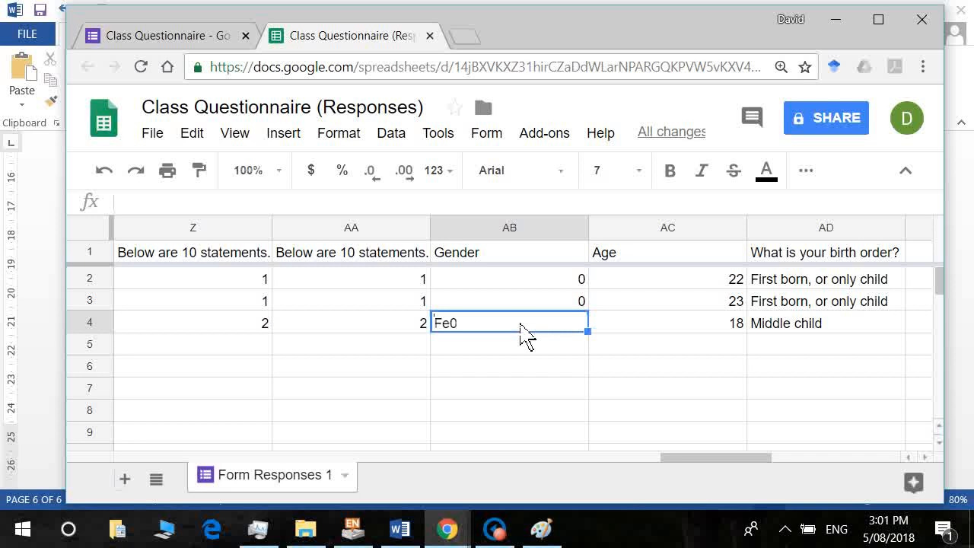
Undo the Male replacement and check that Gender reads Male, Male, Female again.
key("ctrl+z")
key("ctrl+z")
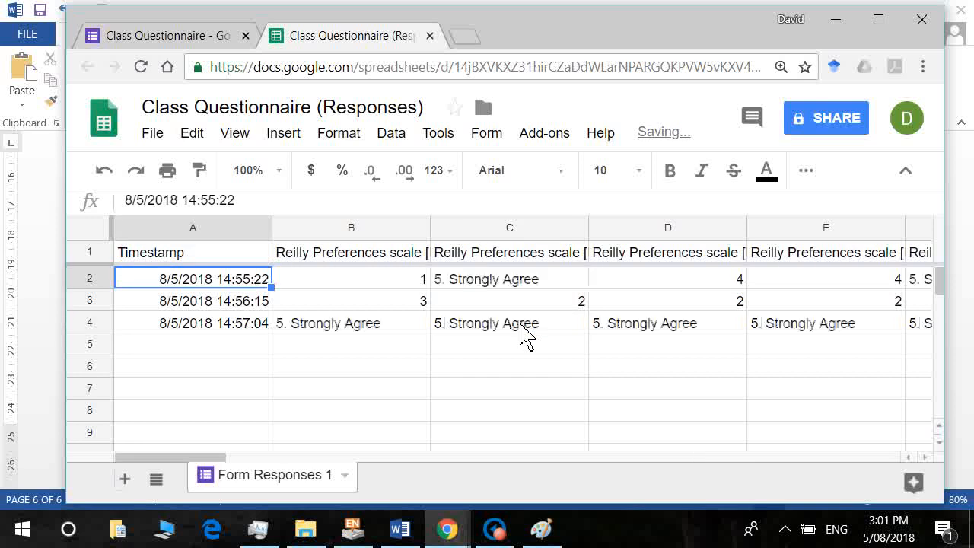
key("ctrl+y")
key("Right")
key("Right")
key("Right")
key("Right")
key("Right")
key("Right")
key("Right")
key("Right")
key("Right")
key("Right")
key("Right")
key("Right")
key("Right")
key("Right")
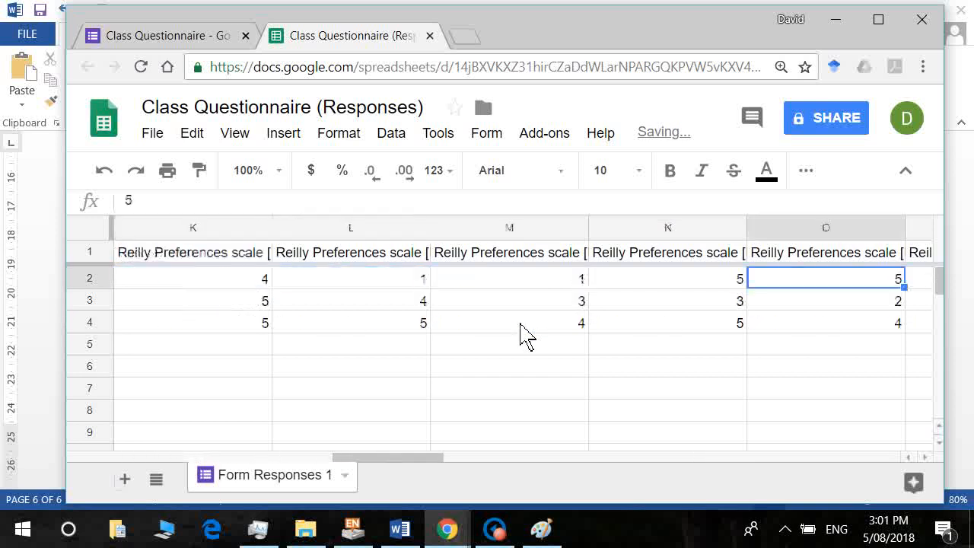
key("Right")
key("Right")
key("Right")
key("Right")
key("Right")
key("Right")
key("Right")
key("Right")
key("Right")
key("Right")
key("Right")
key("Right")
key("Right")
key("Right")
key("Right")
key("Left")
key("Left")
key("Down")
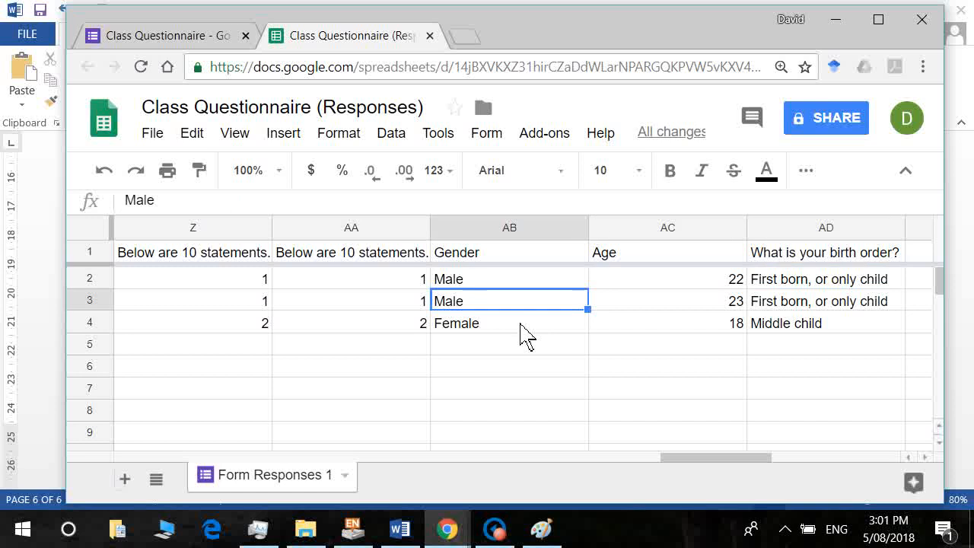
key("Down")
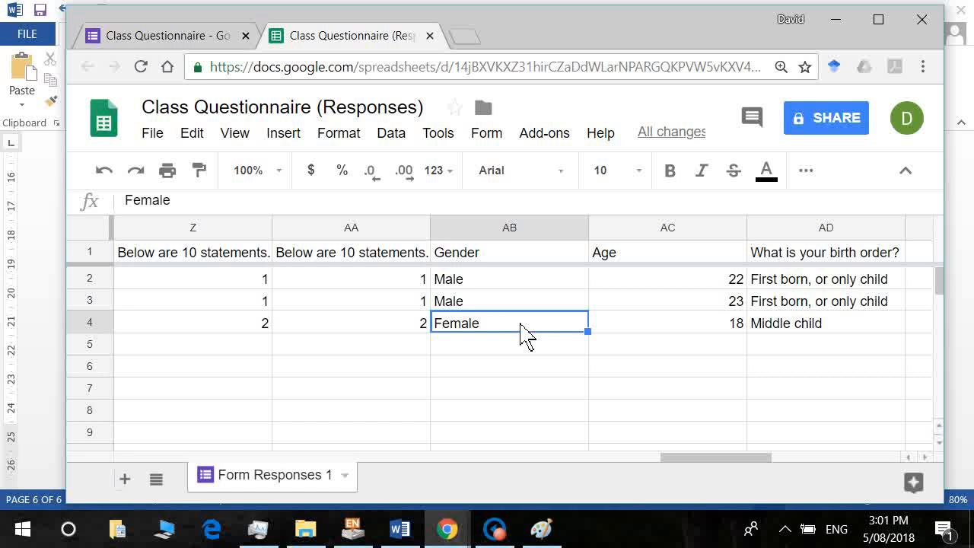
Replace the 'Female' answer with 1 using Find and replace.
left_click(194, 134)
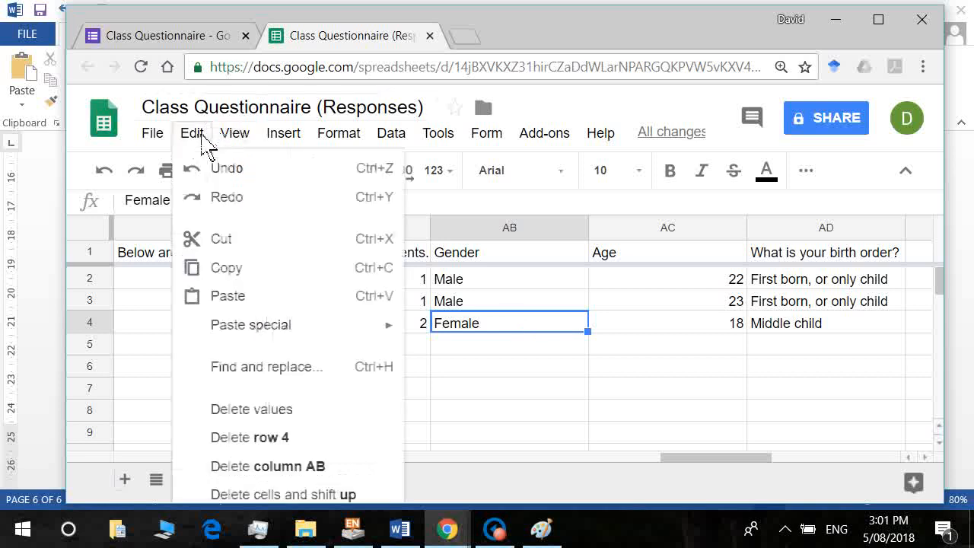
left_click(295, 385)
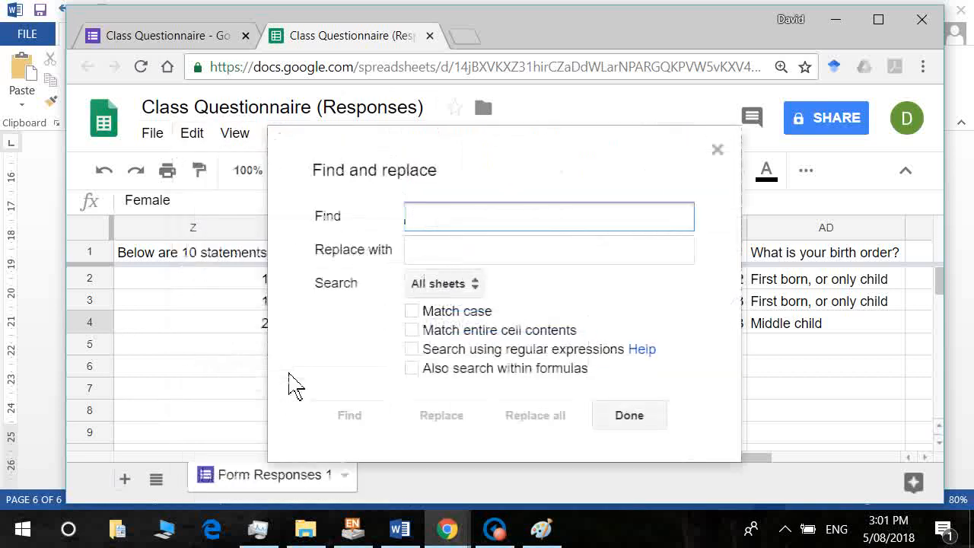
type("Female")
key("Tab")
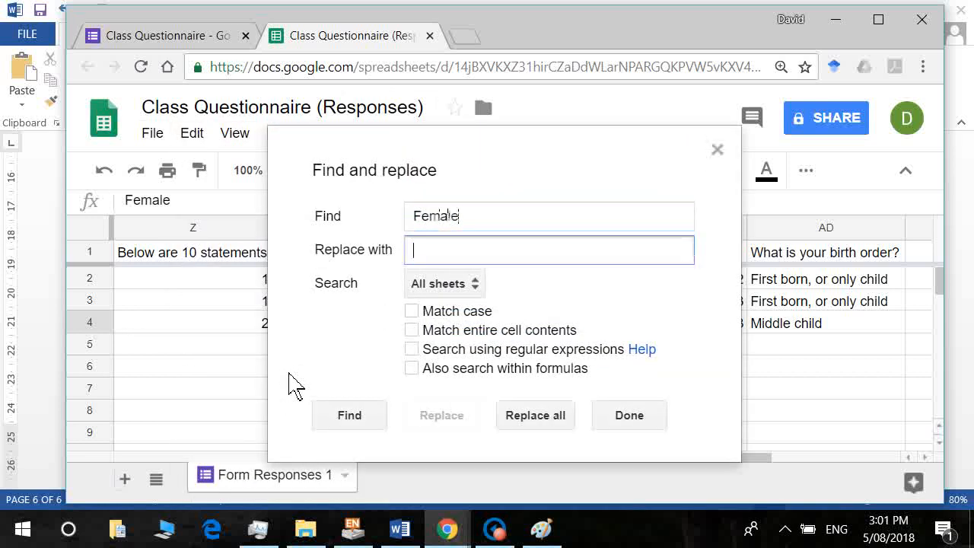
type("1")
left_click(536, 418)
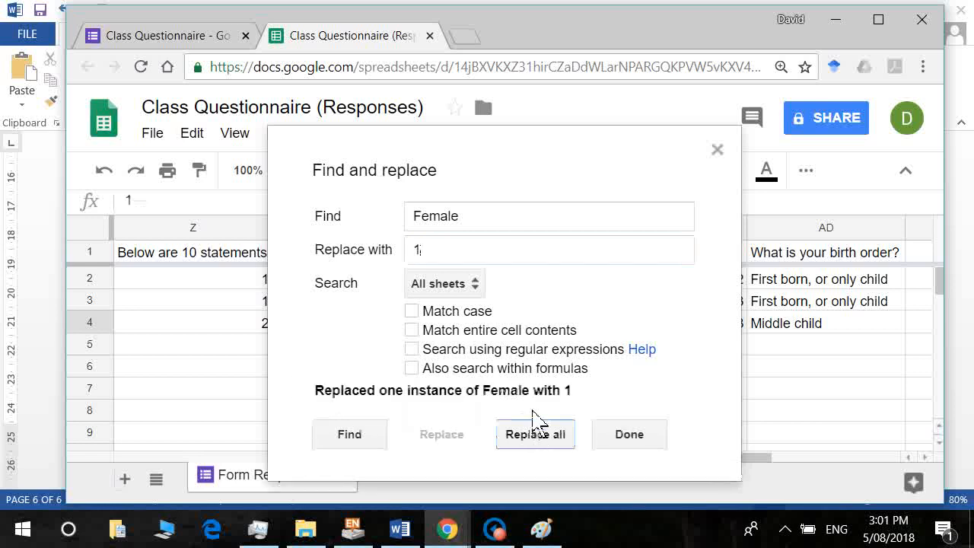
left_click(636, 438)
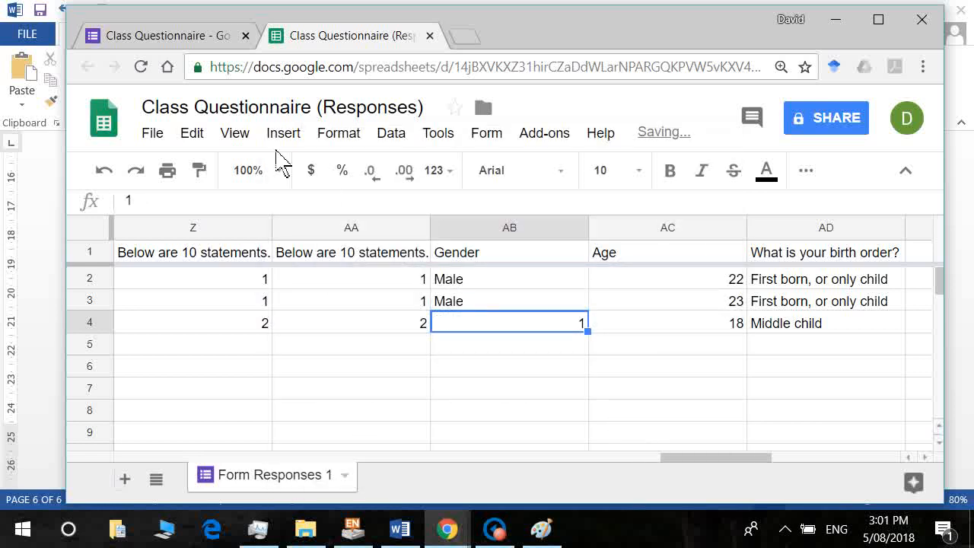
Replace both 'Male' answers with 0.
left_click(190, 137)
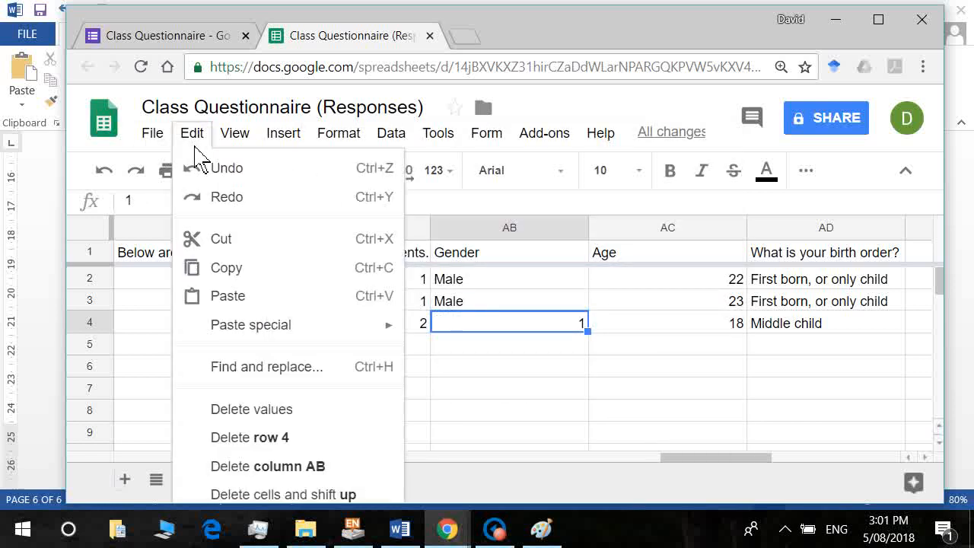
left_click(258, 368)
type("Male")
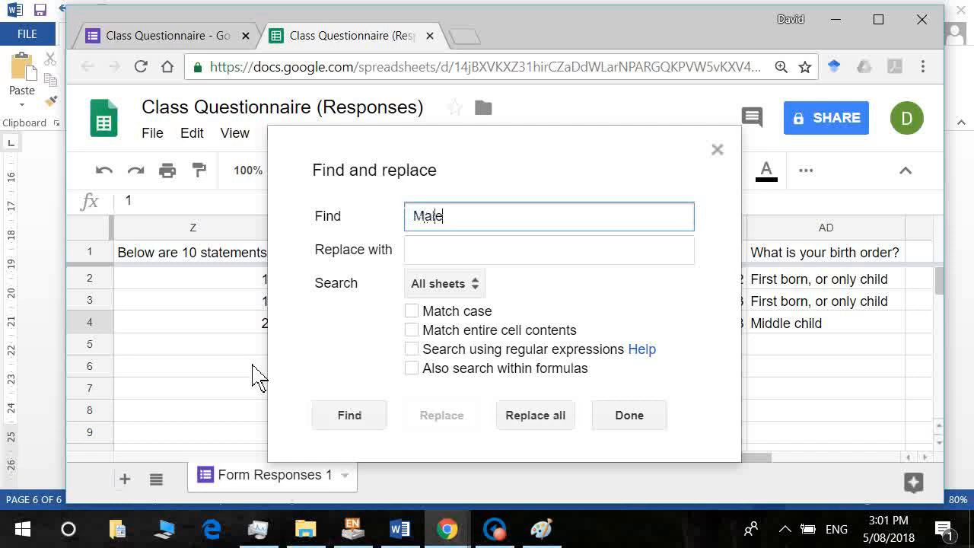
key("Tab")
type("0")
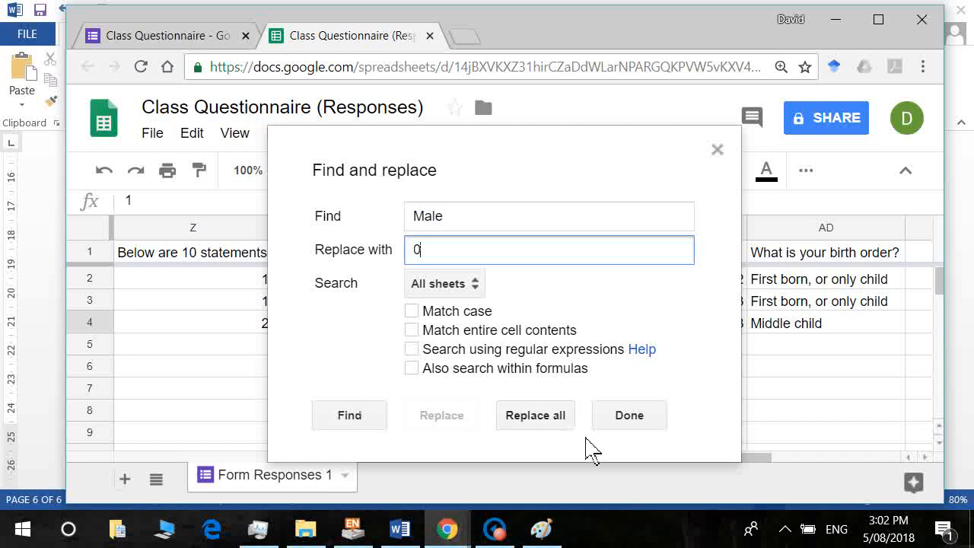
left_click(548, 417)
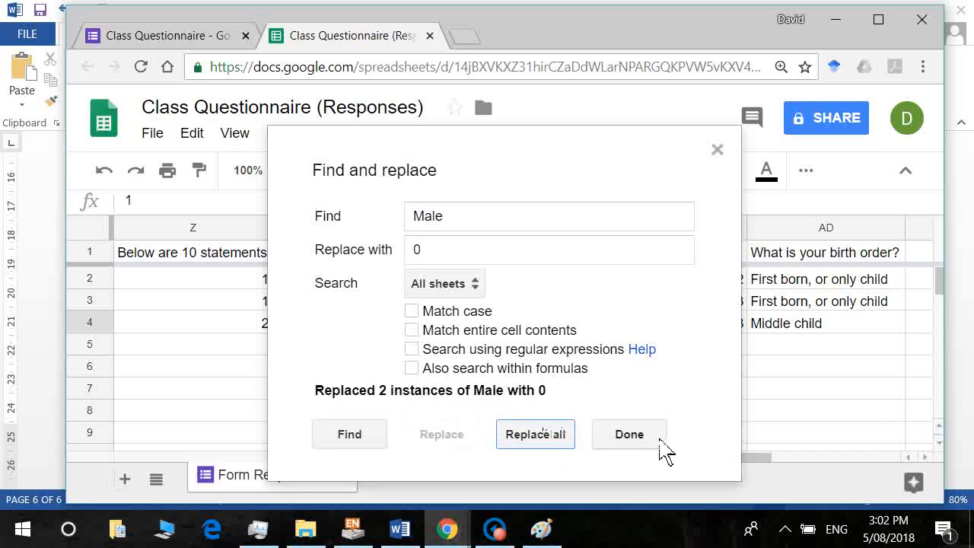
left_click(659, 441)
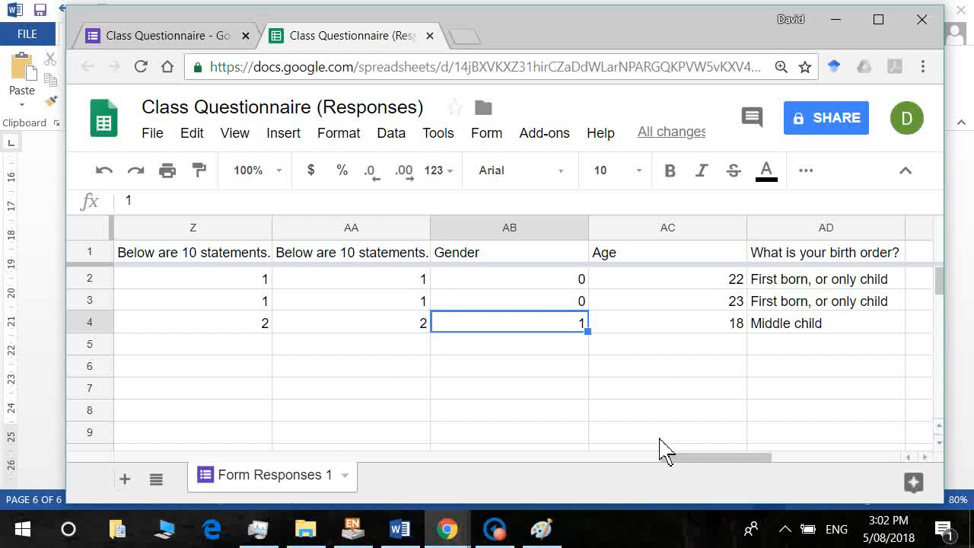
Attempt to delete the birth order column from AD2 and dismiss the cannot-delete warning.
left_click(829, 280)
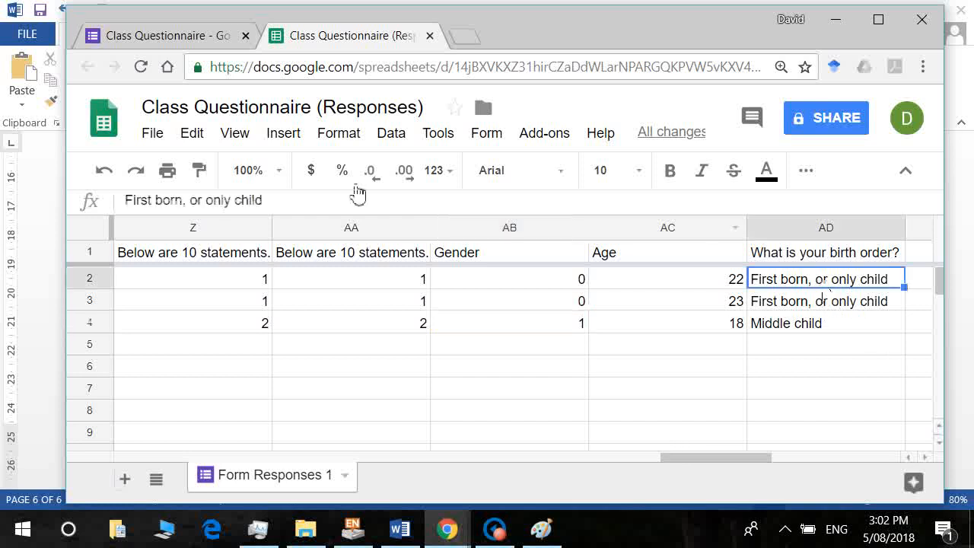
key("alt+e")
key("e")
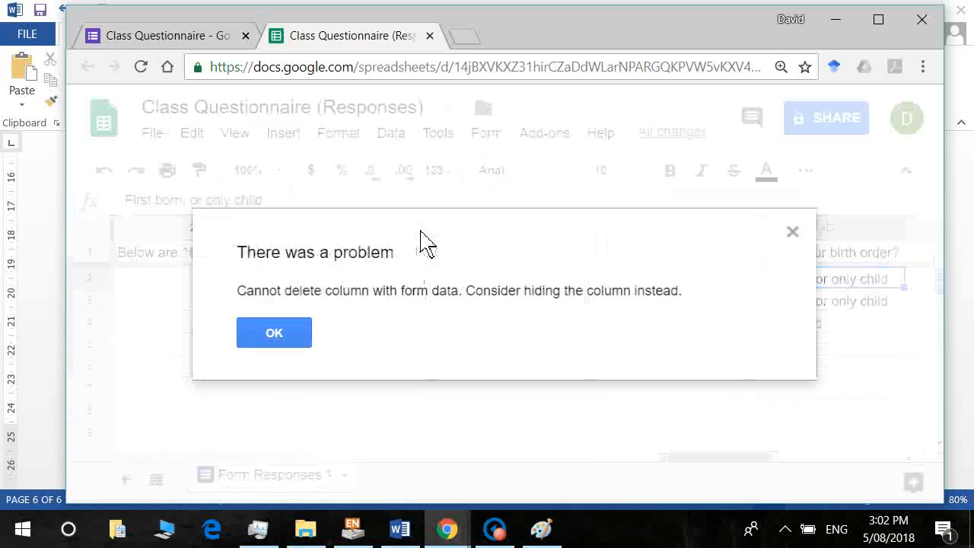
left_click(791, 233)
Replace 'First born, or only child' answers with 1 via Find and replace.
left_click(192, 134)
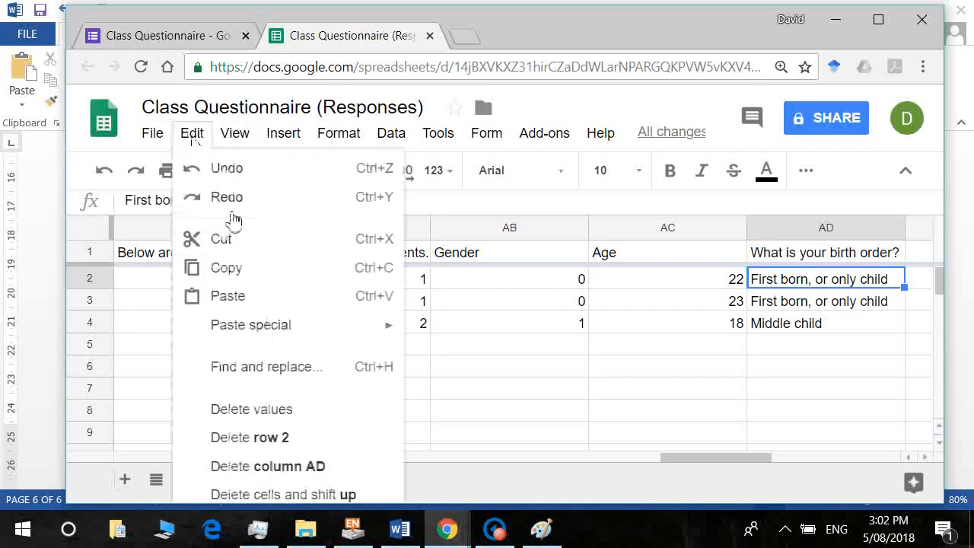
left_click(262, 366)
type("First b")
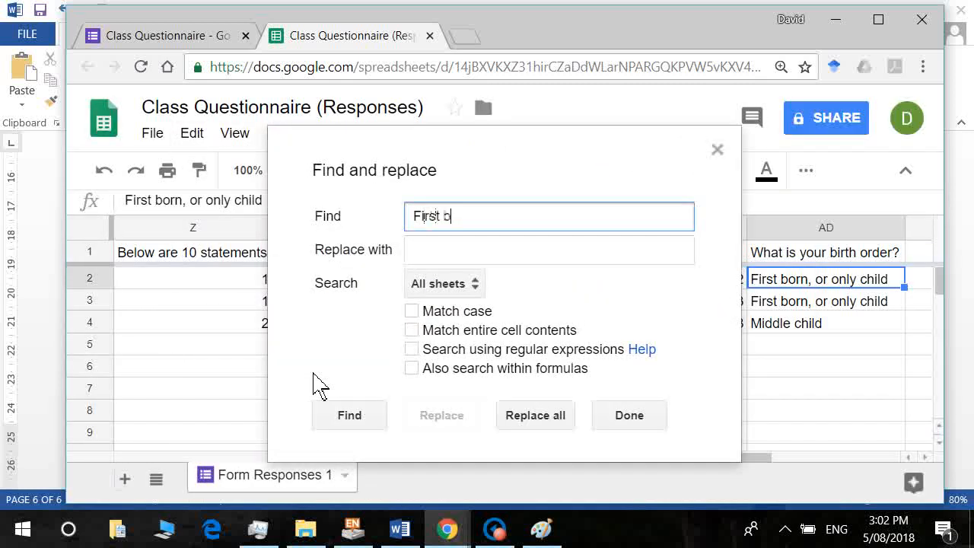
type("orn, or only child")
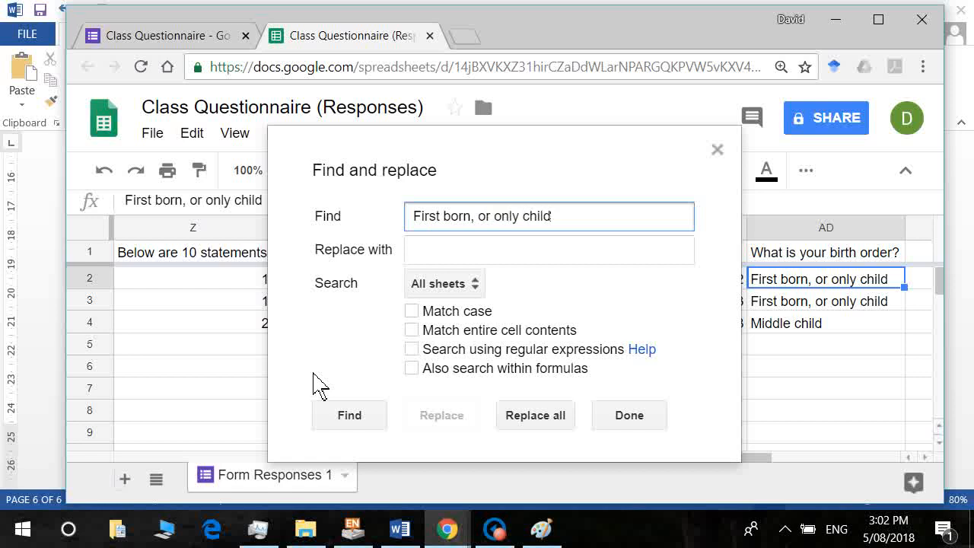
key("Tab")
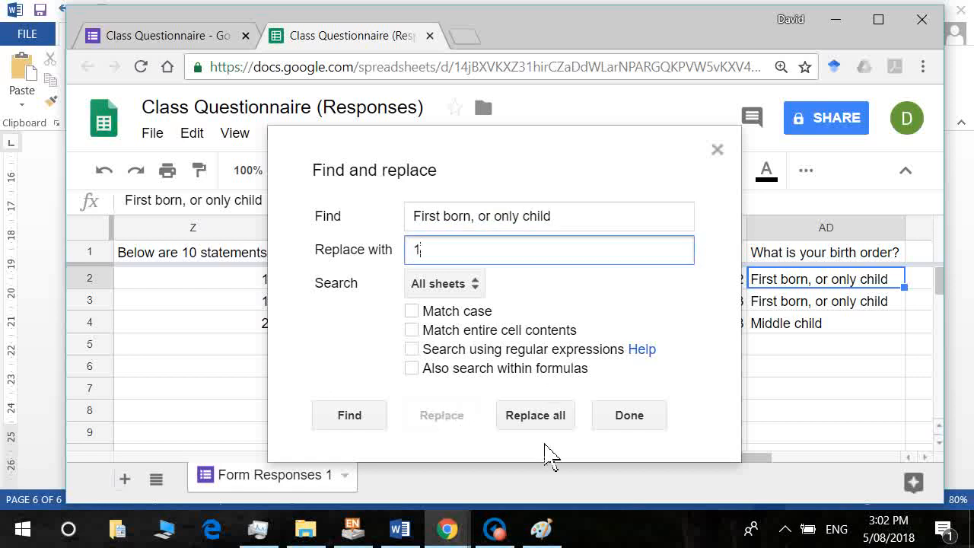
left_click(542, 424)
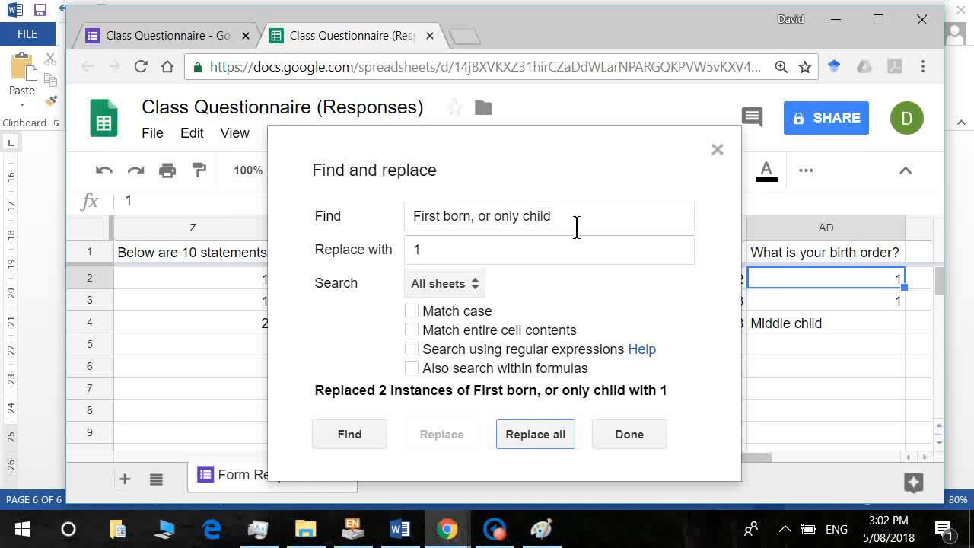
Replace every 'Middle child' answer with 2.
left_click_drag(576, 223, 191, 218)
type("Middle child")
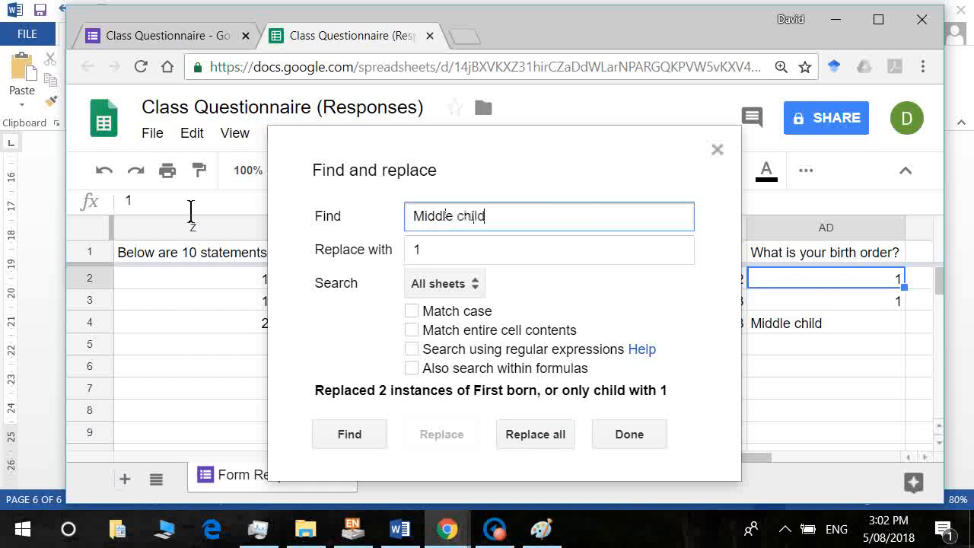
key("Tab")
type("2")
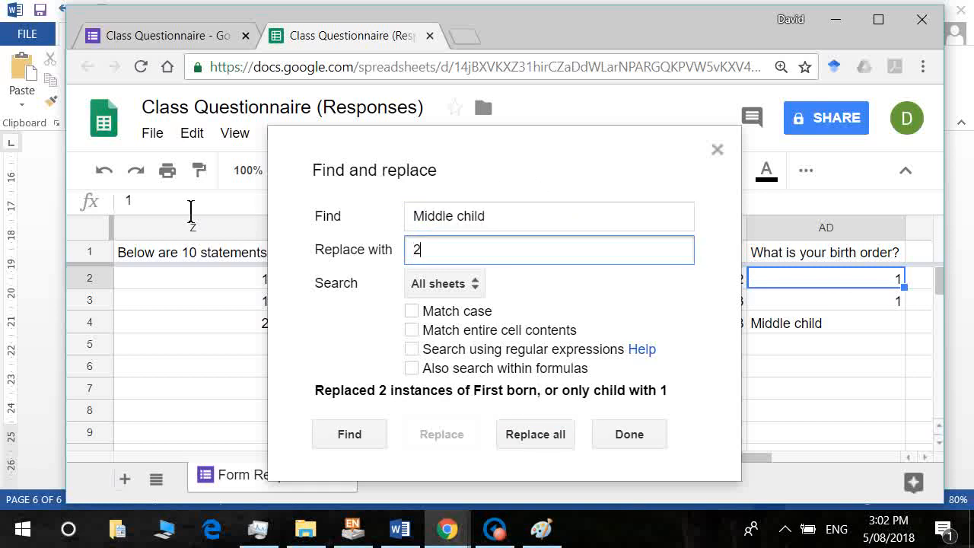
left_click(529, 435)
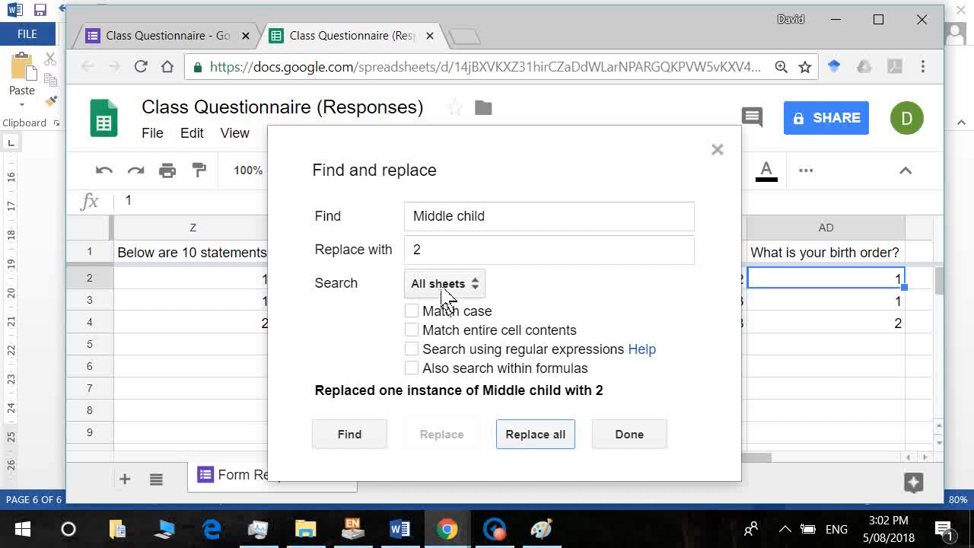
Check the survey's birth-order options, try 'Youngest child' → 3 (no matches), and finish.
left_click(399, 528)
mouse_move(472, 528)
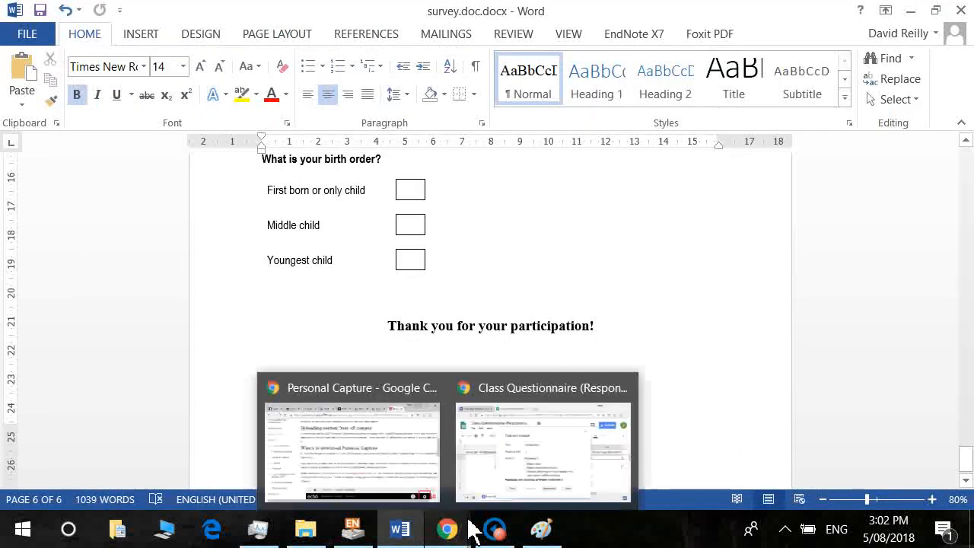
key("alt+Tab")
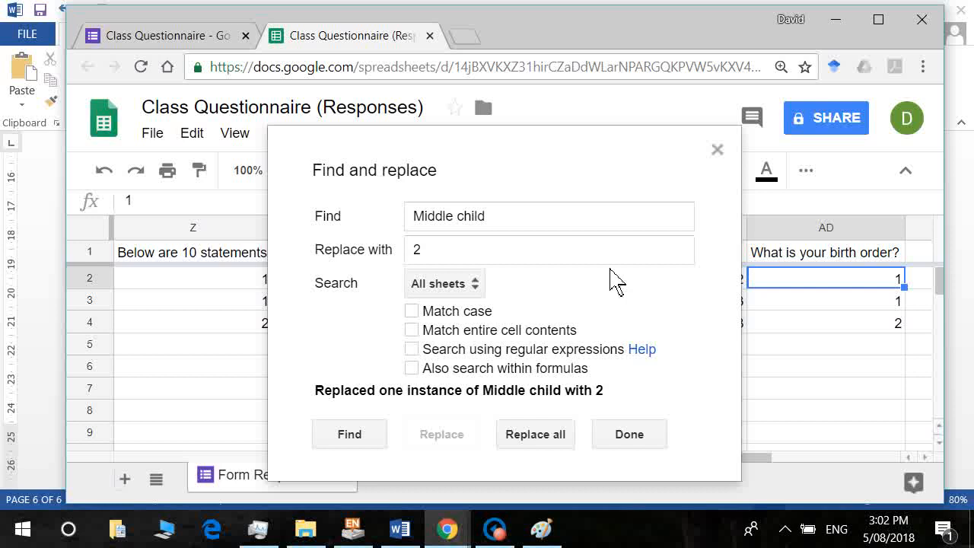
key("Tab")
type("Y")
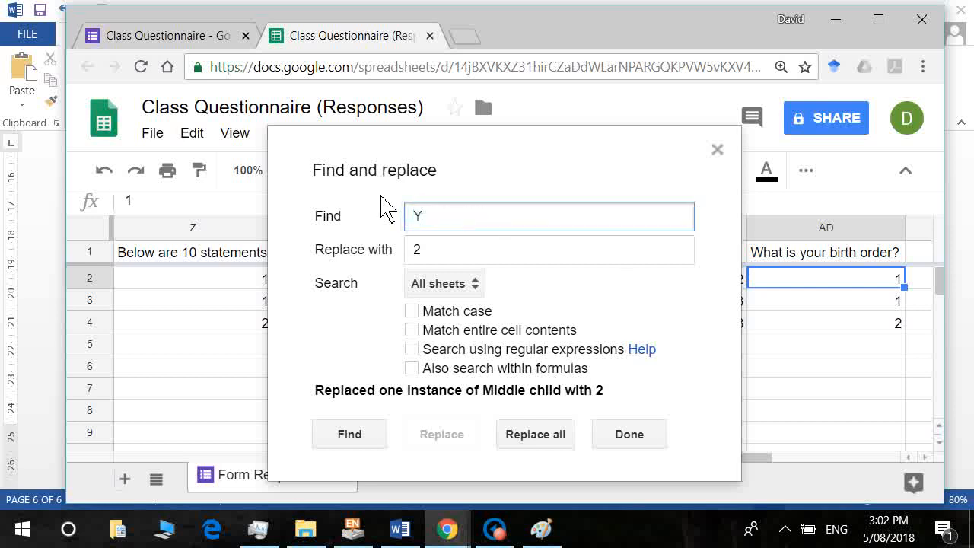
type("oungest child")
key("Tab")
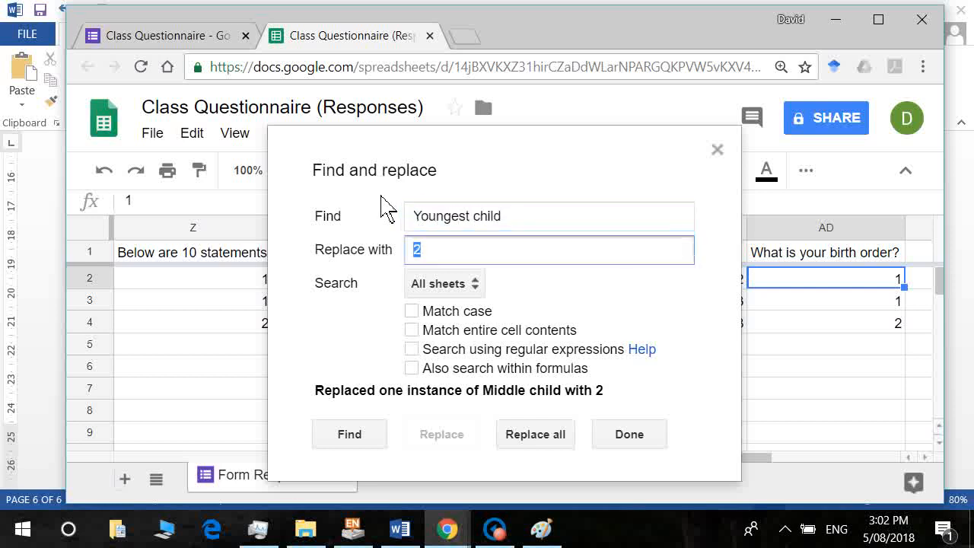
type("3")
left_click(547, 442)
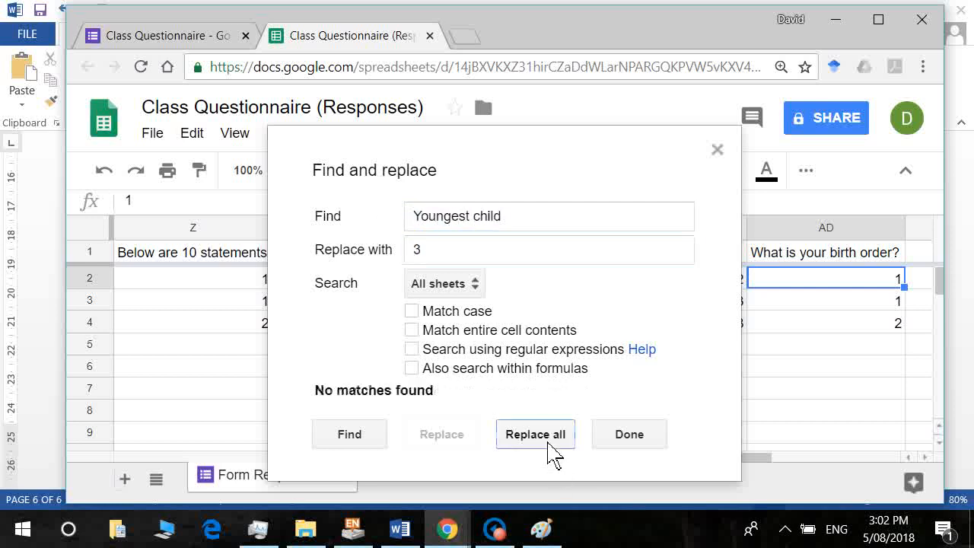
left_click(629, 436)
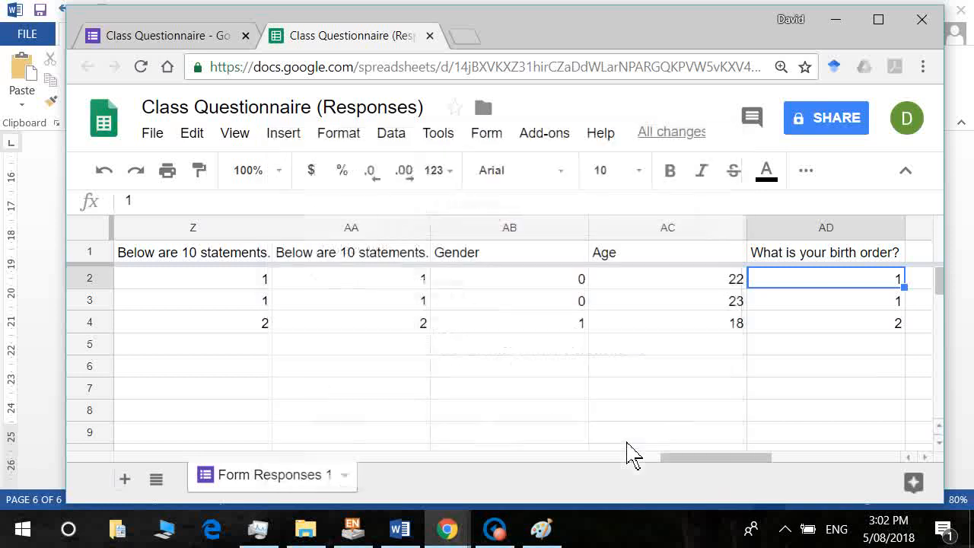
key("Right")
key("Left")
key("Left")
key("Left")
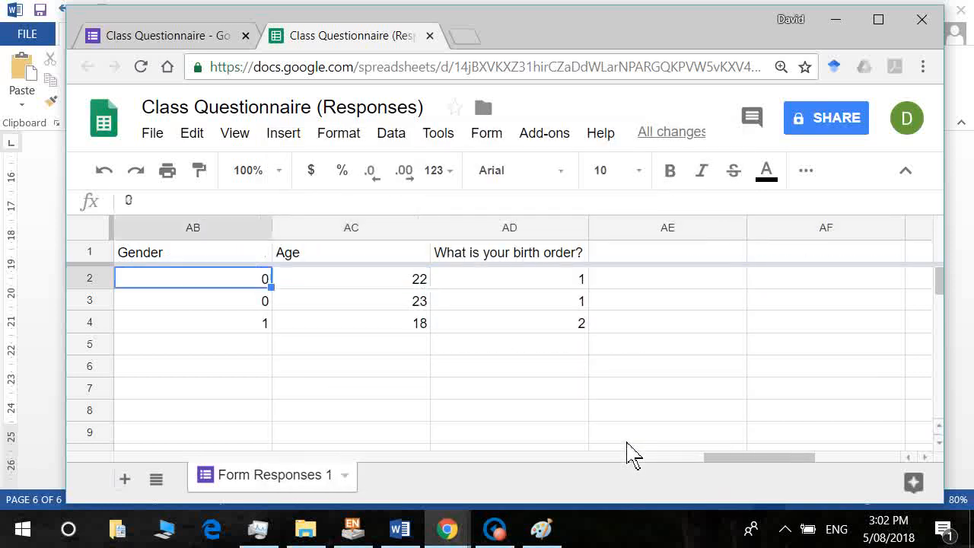
key("Right")
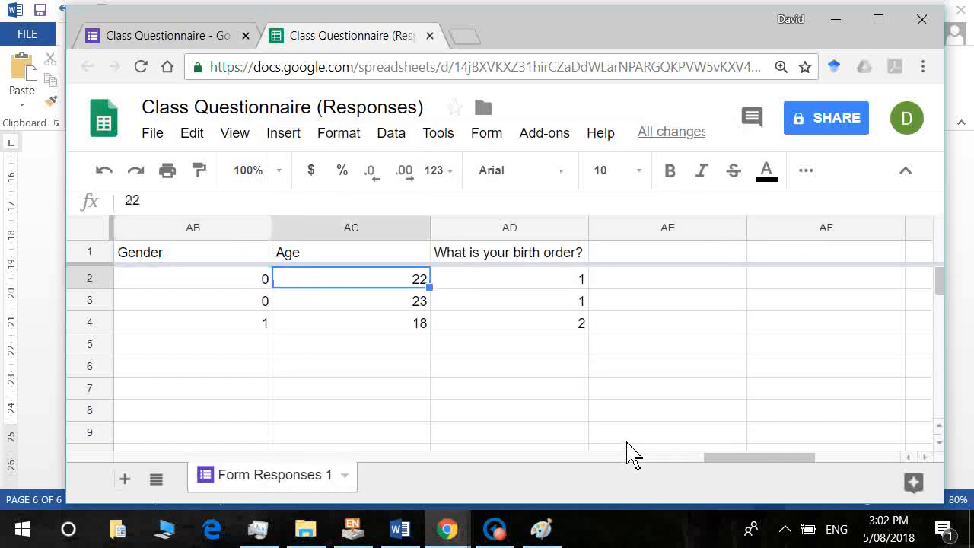
key("Down")
key("Down")
key("Up")
key("Up")
key("Down")
key("Down")
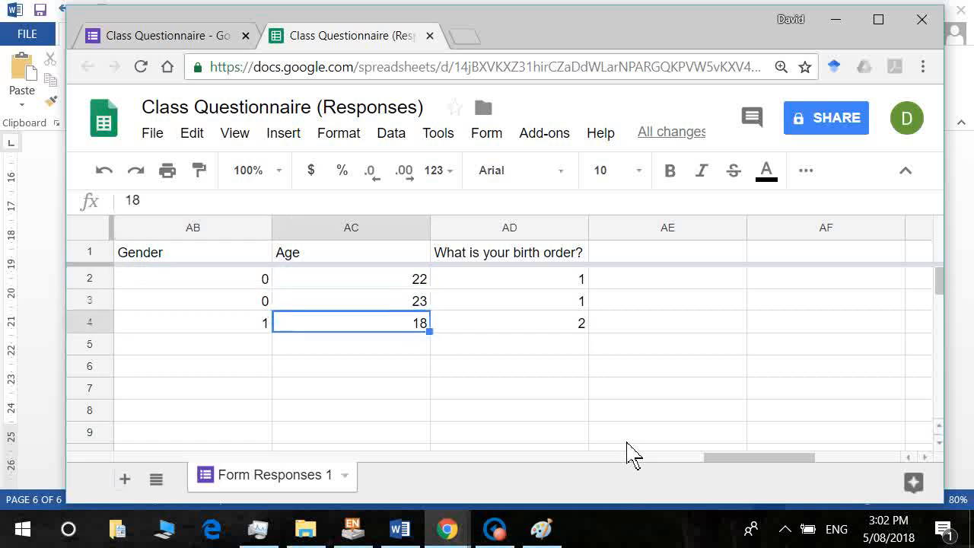
key("Up")
key("Up")
key("Left")
key("Left")
key("Left")
key("Left")
key("Left")
key("Left")
key("Left")
key("Left")
key("Left")
key("Left")
key("Left")
key("Left")
key("Left")
key("Left")
key("Left")
key("Left")
key("Left")
key("Left")
key("Left")
key("Left")
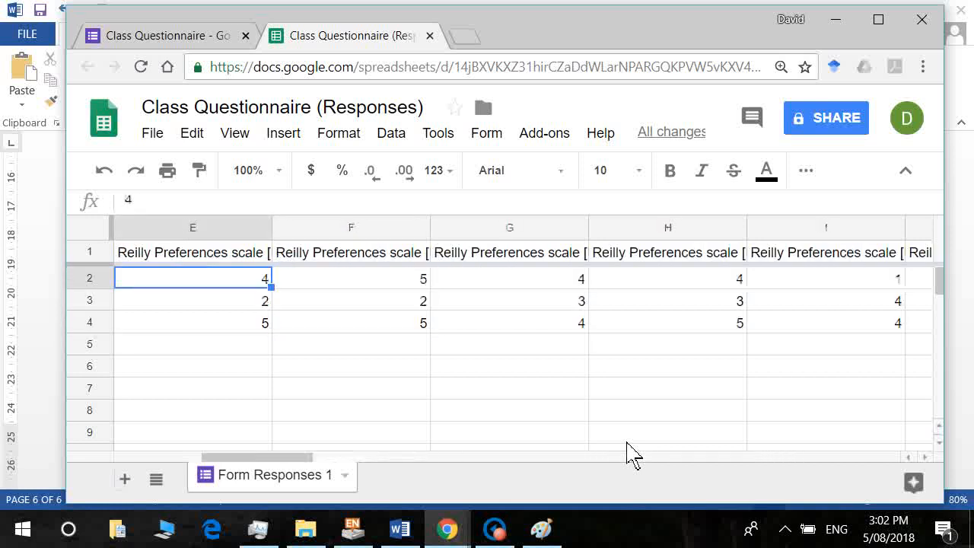
key("Right")
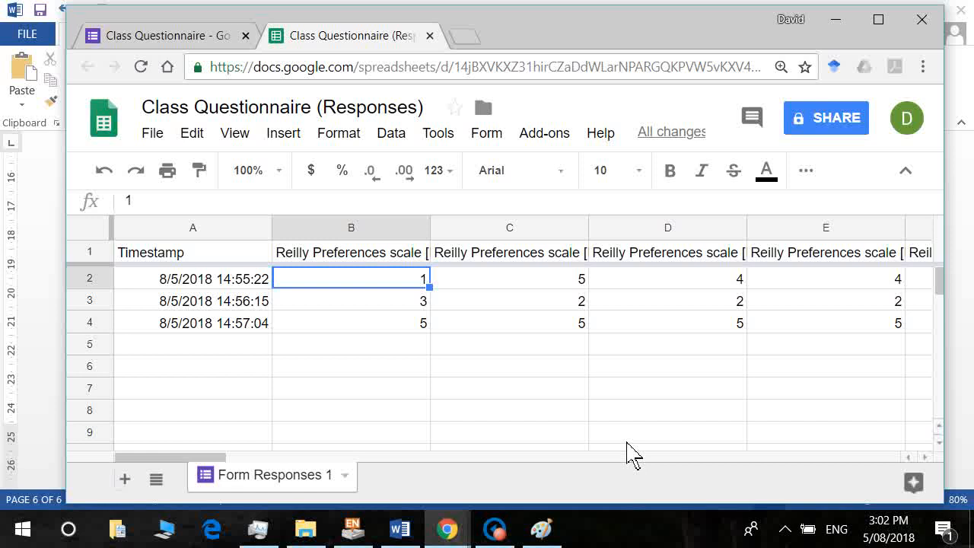
Download the sheet as Microsoft Excel (.xlsx) into Tutorial Material > 2018 > GoogleForms.
left_click(158, 137)
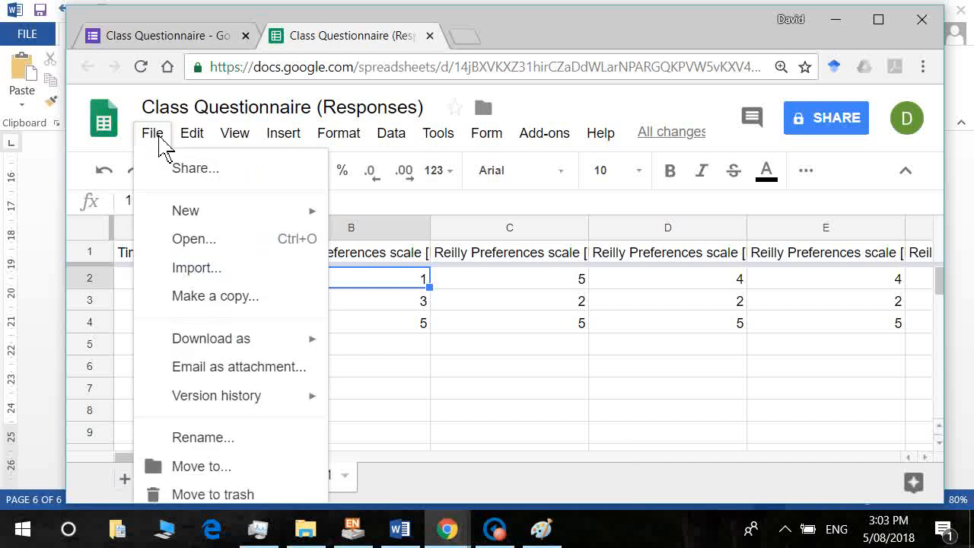
mouse_move(289, 342)
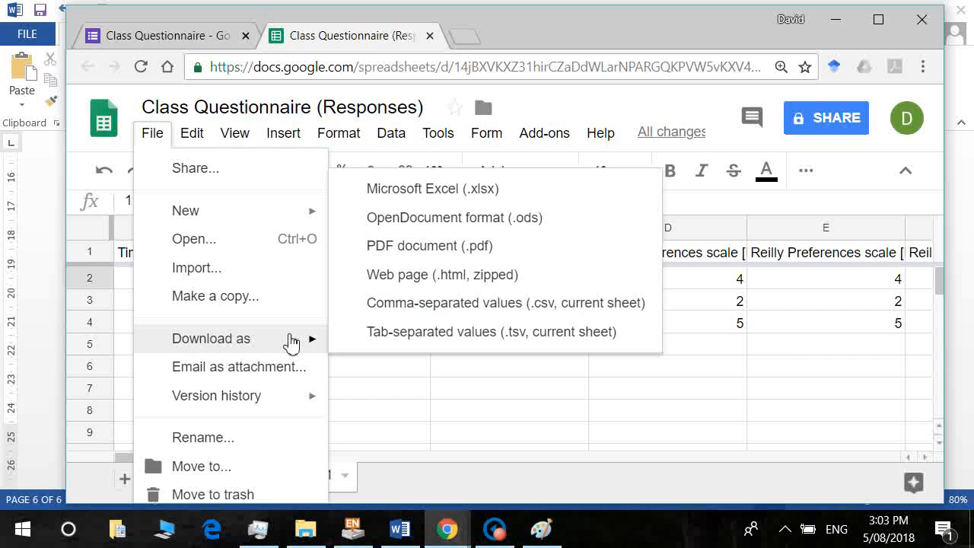
left_click(449, 191)
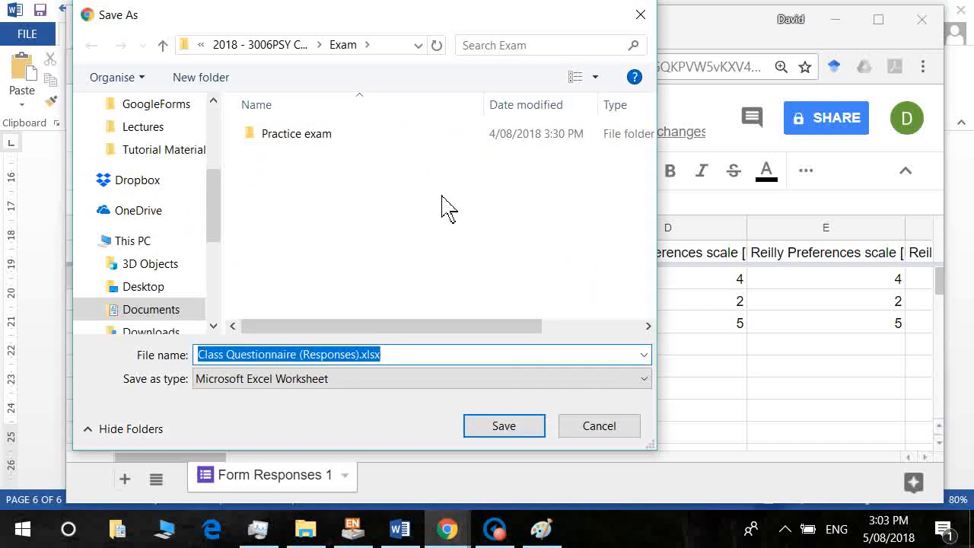
left_click(318, 191)
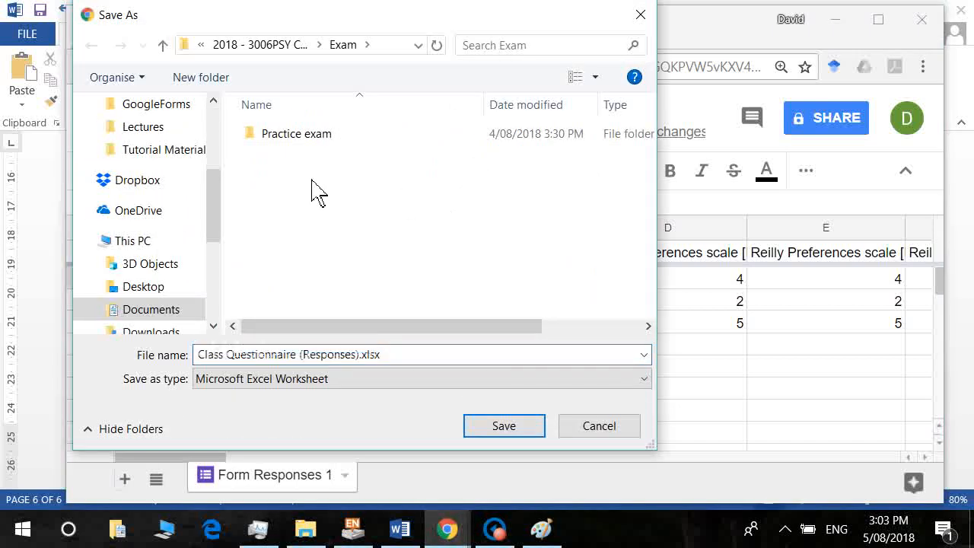
key("alt+Up")
double_click(305, 298)
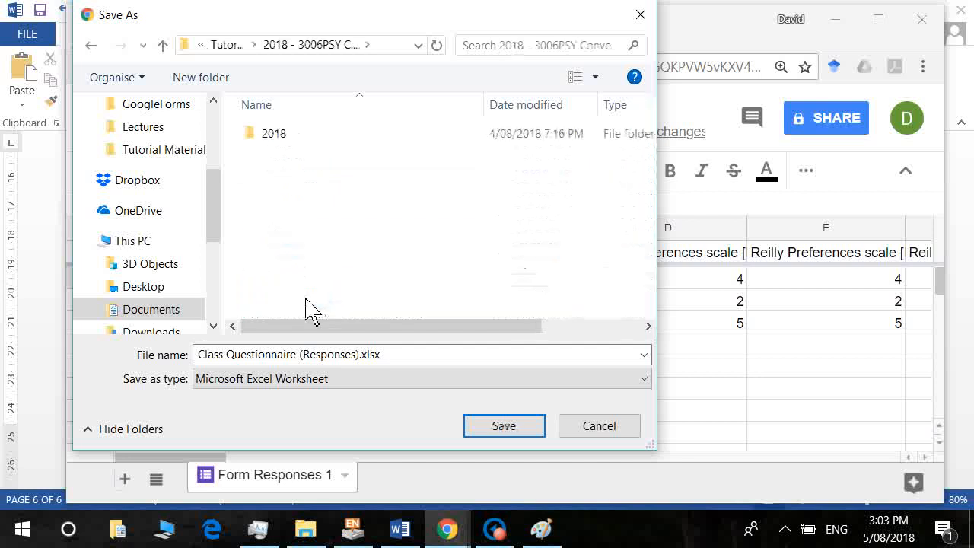
double_click(274, 135)
left_click(301, 138)
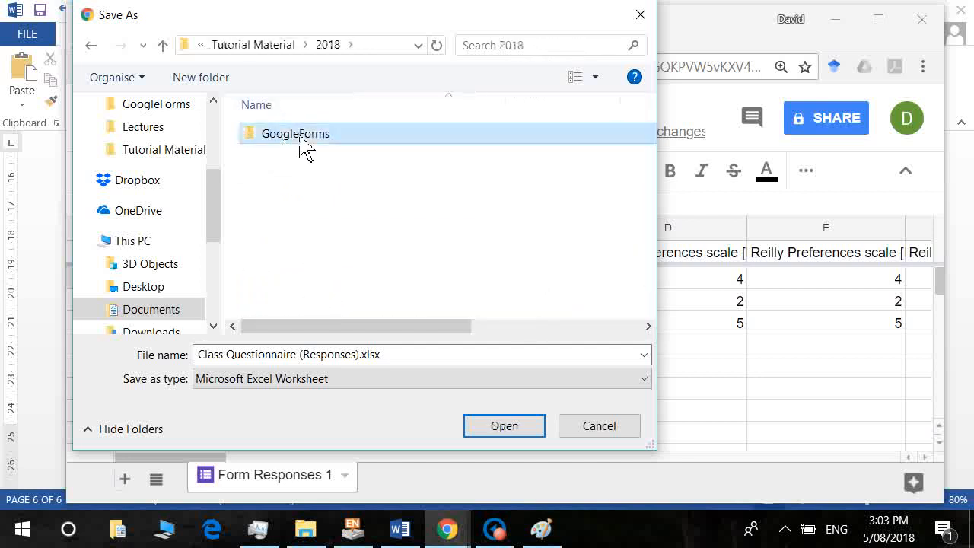
double_click(302, 139)
left_click(504, 430)
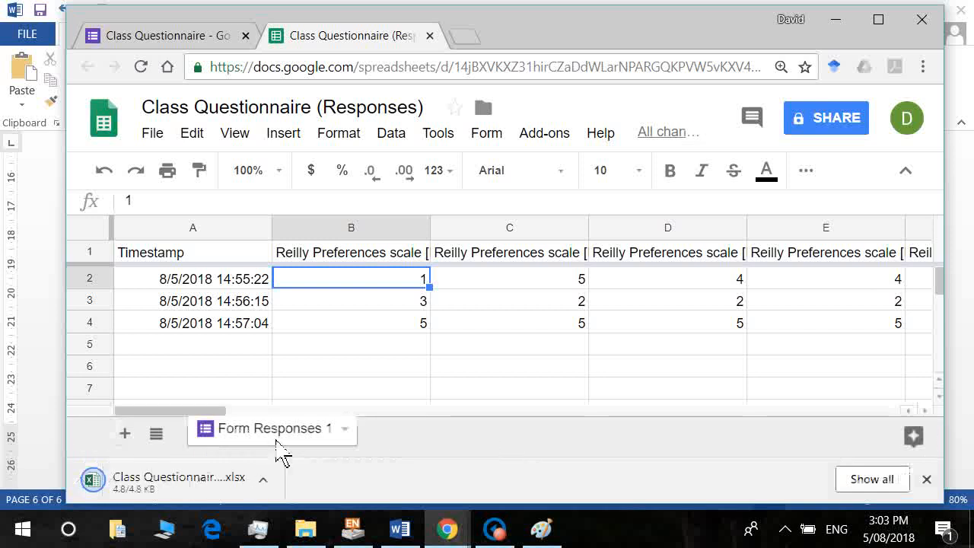
Open Class Questionnaire (Responses).xlsx in Excel, enable editing, close Document Recovery, and select column A.
left_click(232, 487)
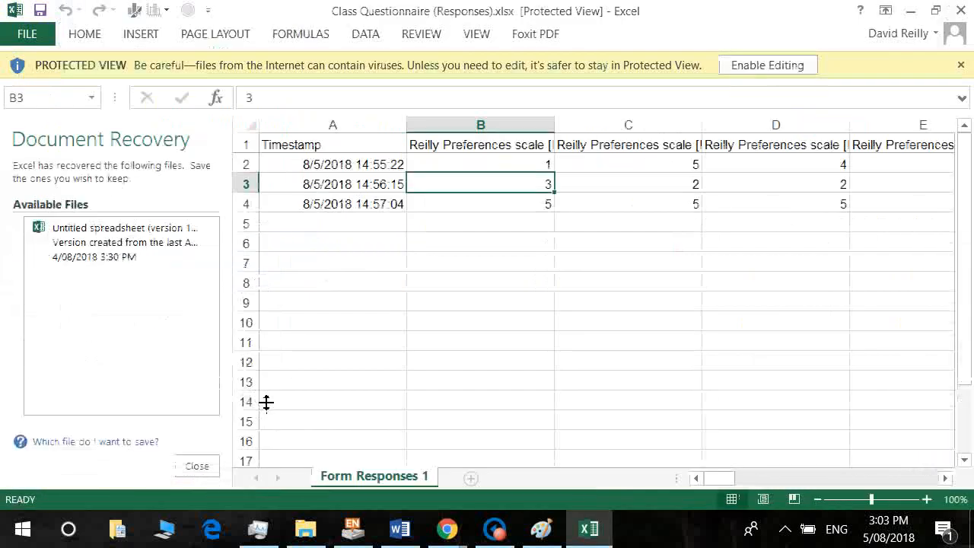
left_click(788, 65)
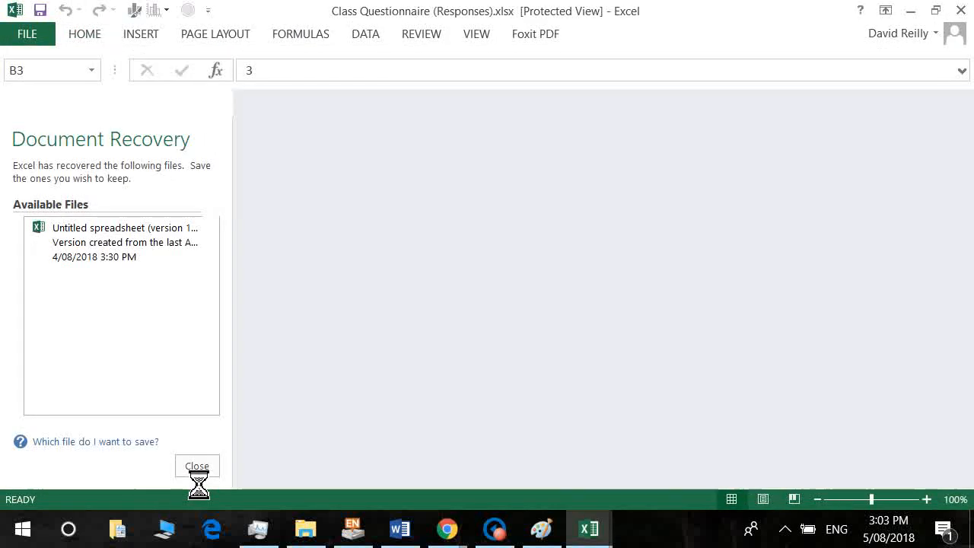
left_click(196, 466)
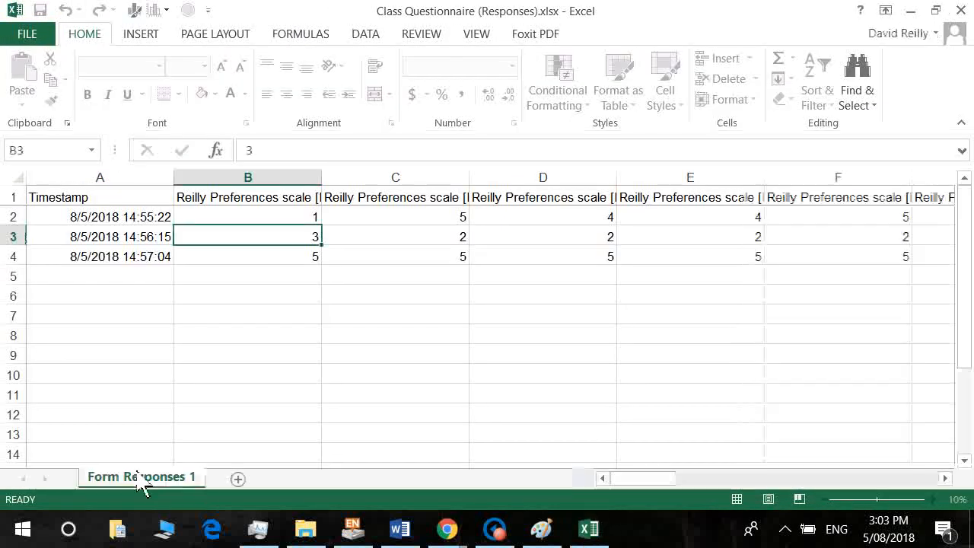
left_click(153, 197)
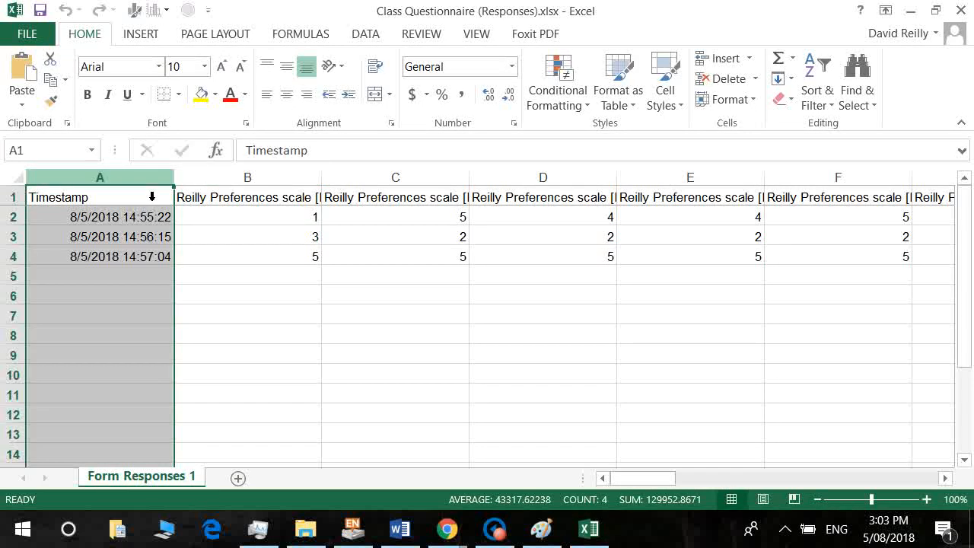
Clear the Timestamp column and enter heading 'ID' with values 1 and 2 below it.
key("Delete")
left_click(152, 196)
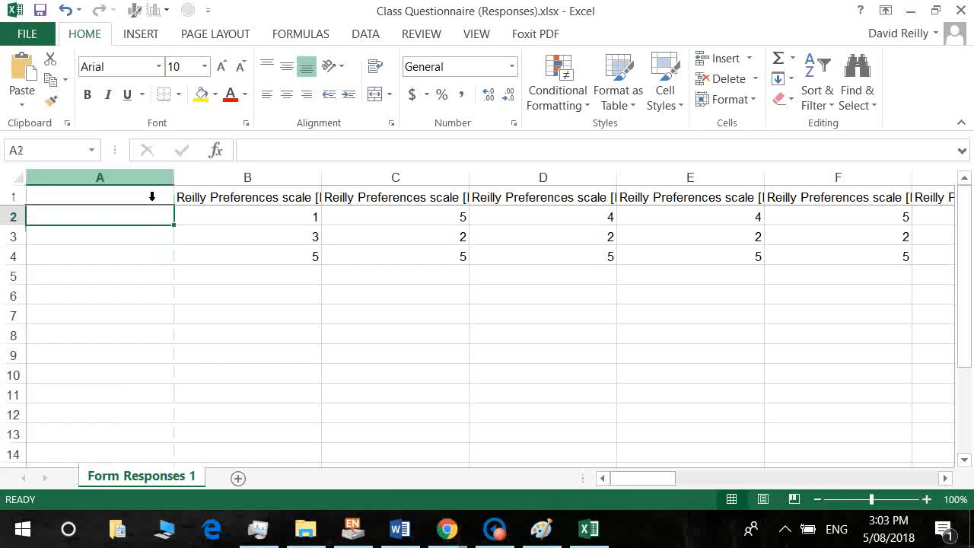
type("ID")
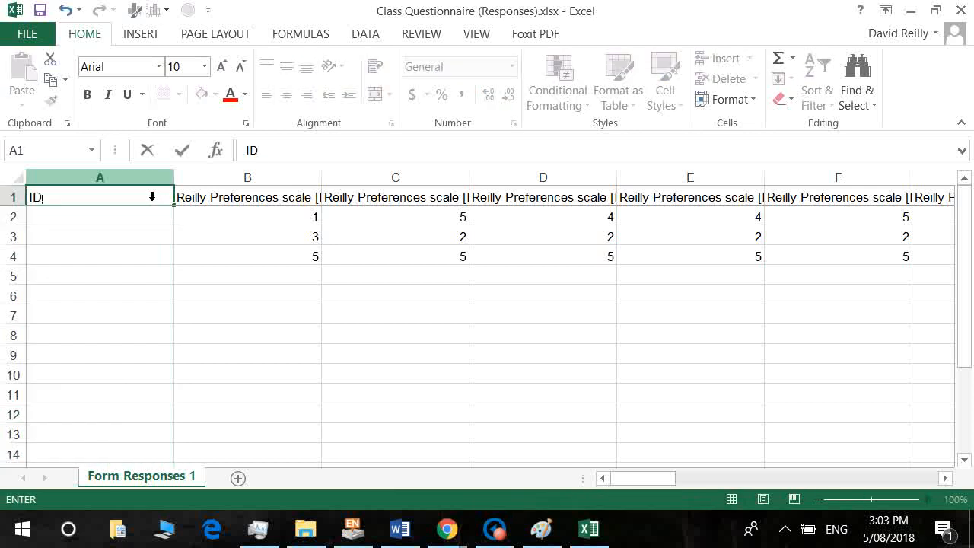
key("Return")
type("1")
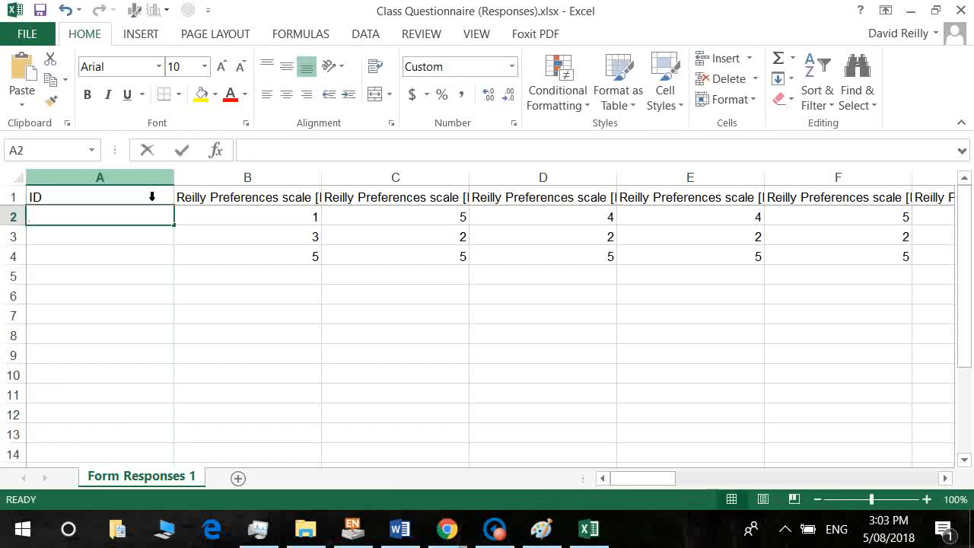
key("Return")
type("2")
key("Return")
Select column A and bring up Format Cells to fix the 1900 date display.
key("Up")
key("Up")
key("shift+Down")
key("shift+Down")
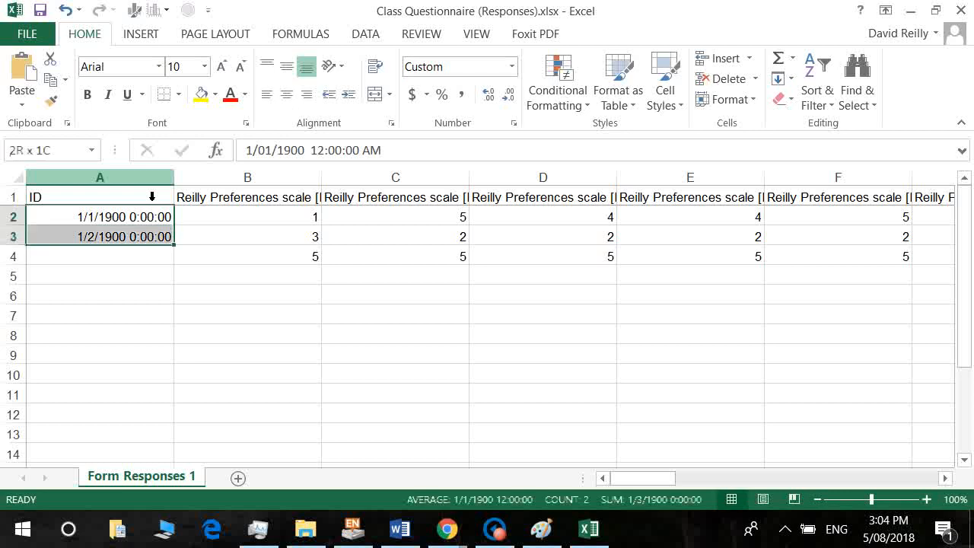
left_click(99, 182)
right_click(100, 184)
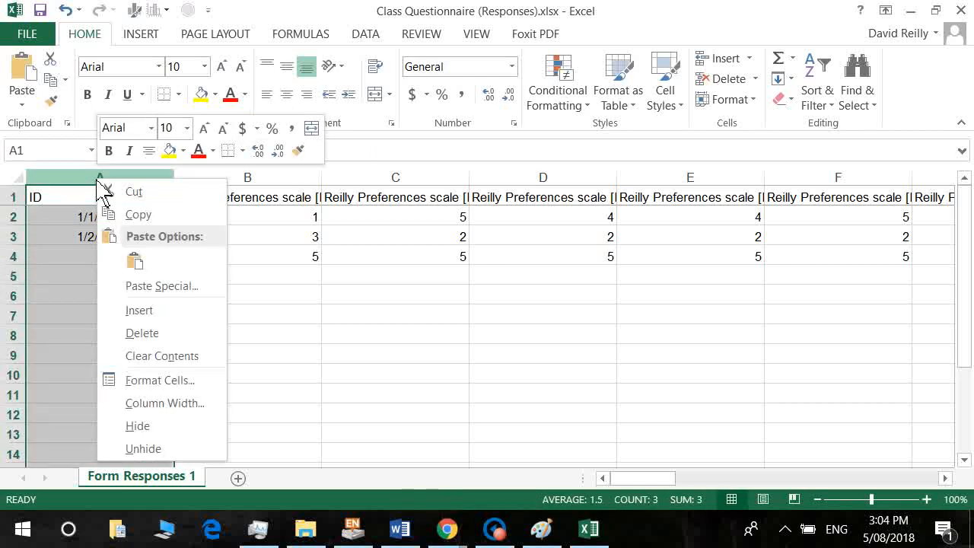
left_click(206, 379)
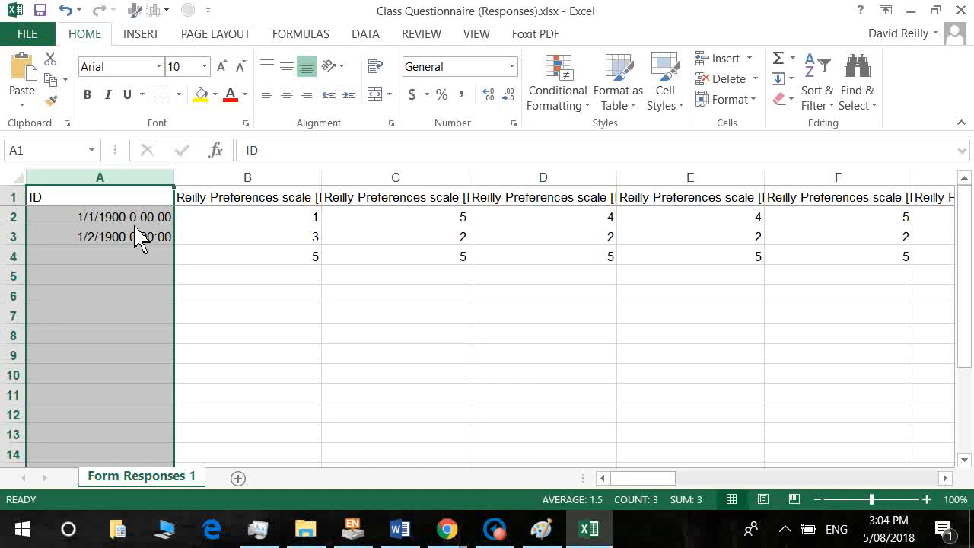
key("alt+Tab")
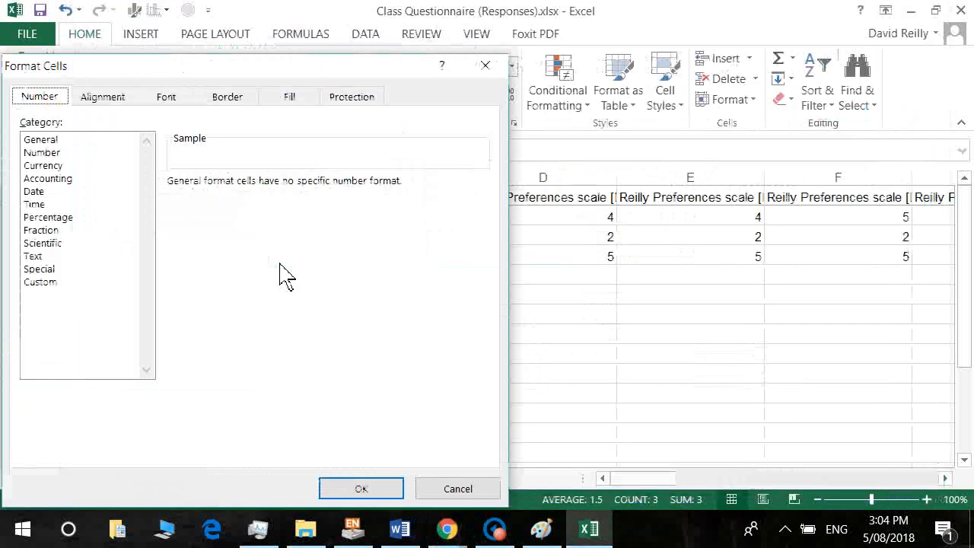
Format the Excel ID column as Number with 0 decimal places.
left_click(44, 154)
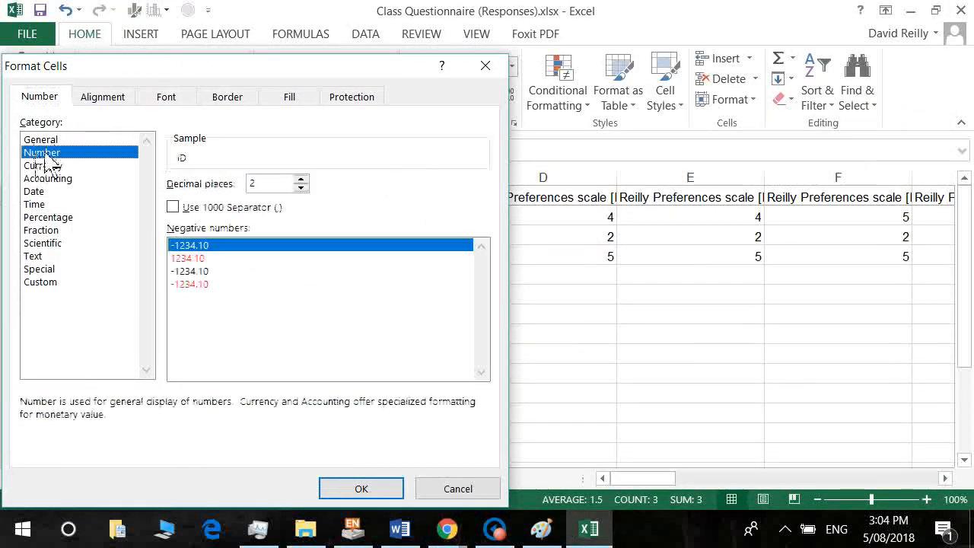
left_click(301, 187)
left_click(302, 187)
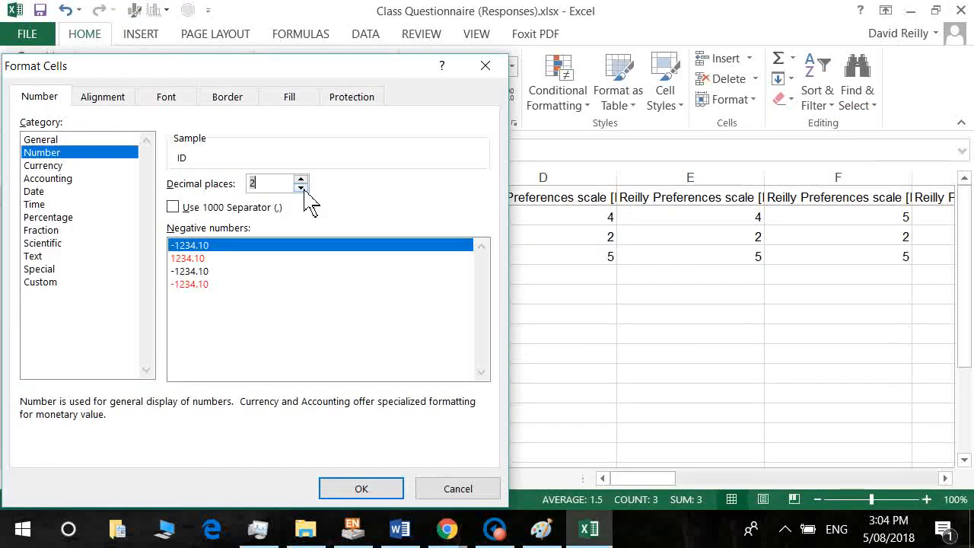
left_click(357, 489)
Enter IDs 3, 4 and 5 in cells A4:A6, then close the SPSS output window.
left_click(147, 261)
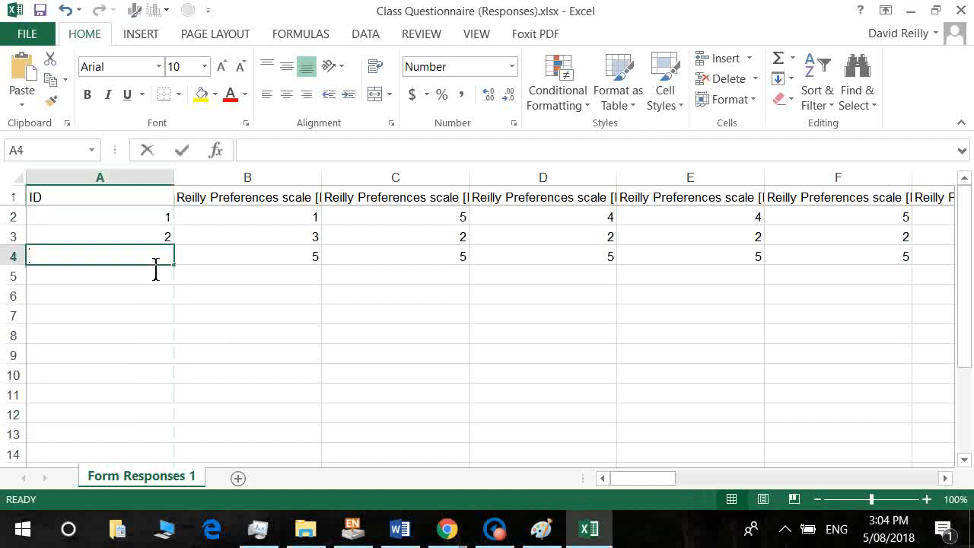
type("3")
key("Return")
type("4")
key("Return")
type("5")
key("Return")
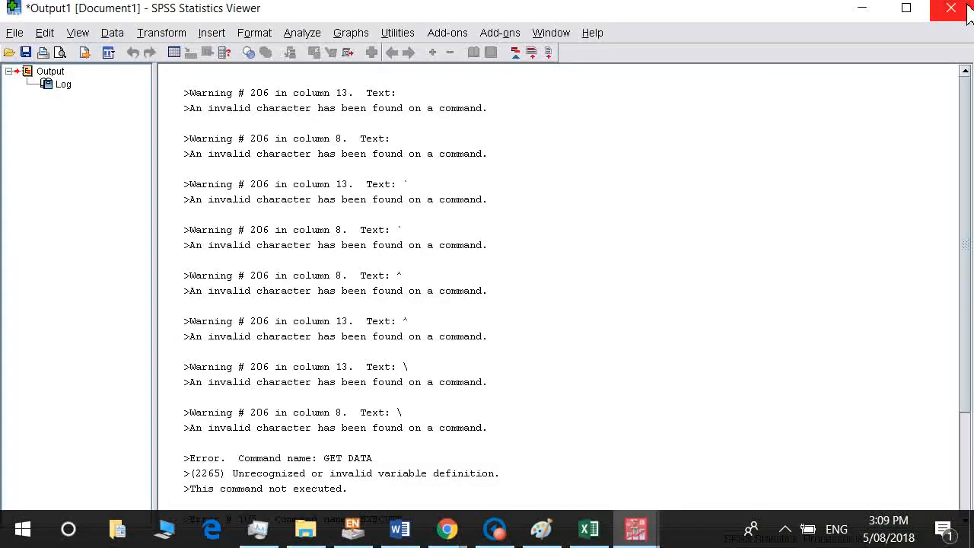
left_click(966, 11)
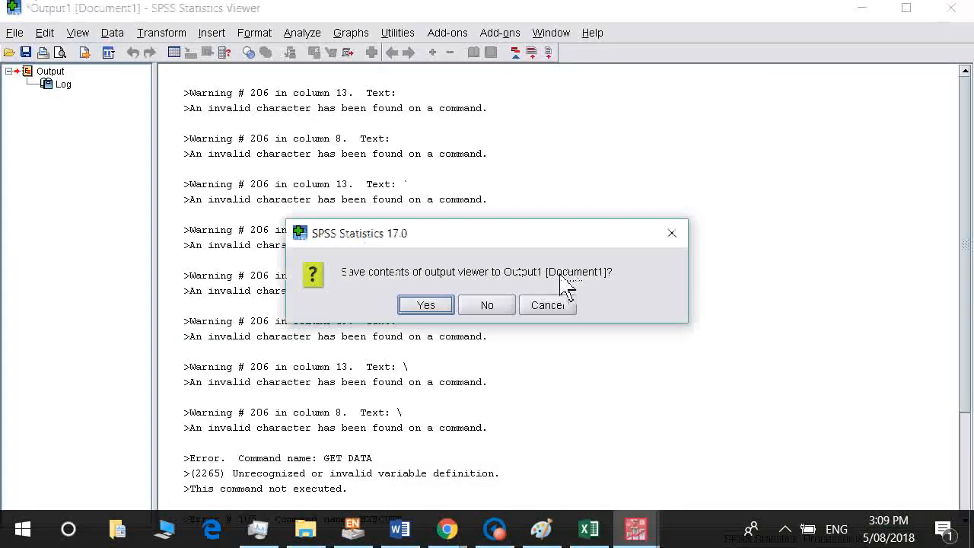
Discard the SPSS output log without saving and return to the data editor.
left_click(498, 306)
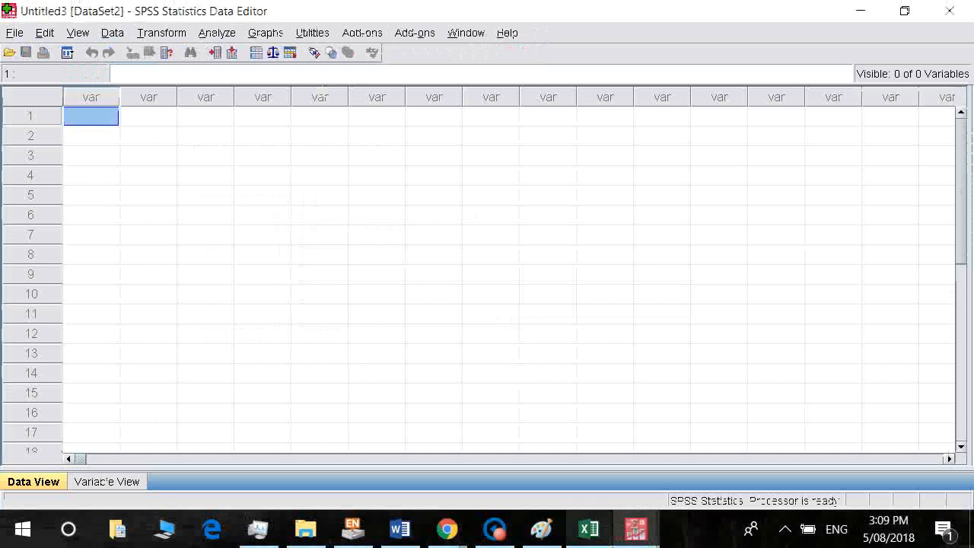
left_click(596, 534)
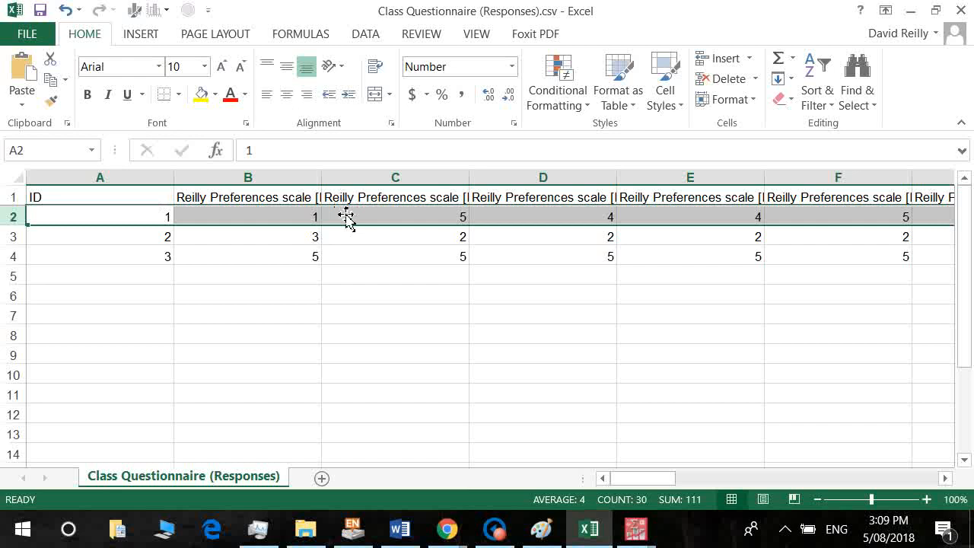
key("alt+Tab")
In Variable View, name the first variable ID with 0 decimals and Nominal measure.
left_click(127, 483)
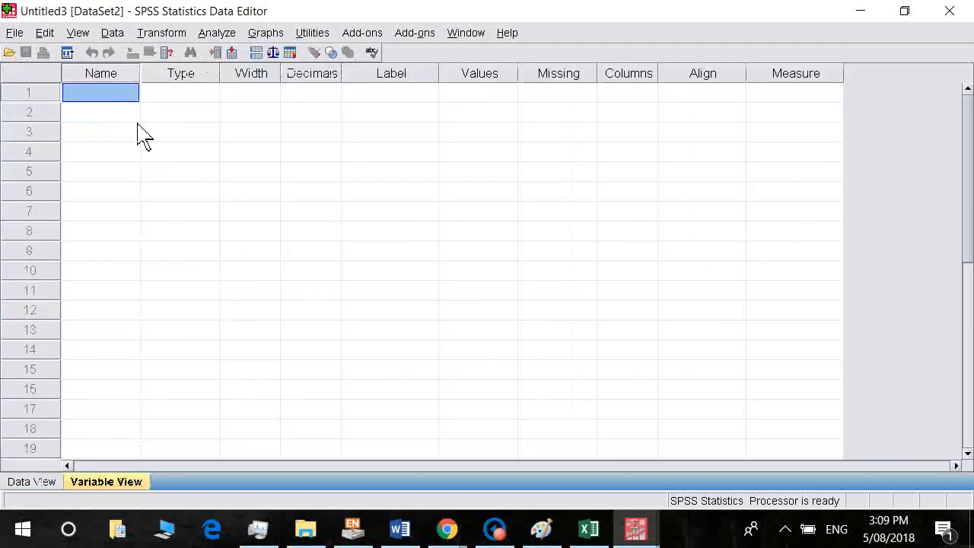
type("ID")
key("Return")
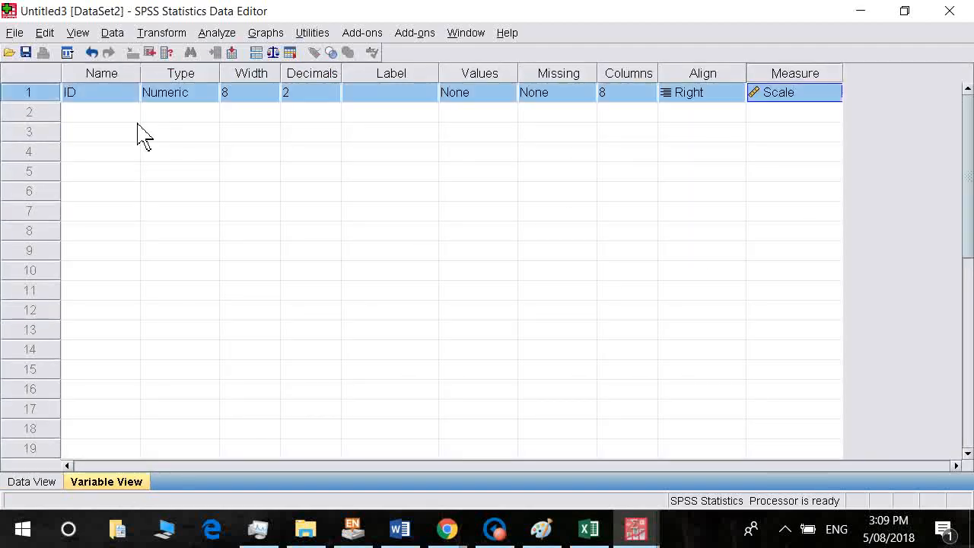
left_click(332, 97)
left_click(333, 96)
left_click(333, 96)
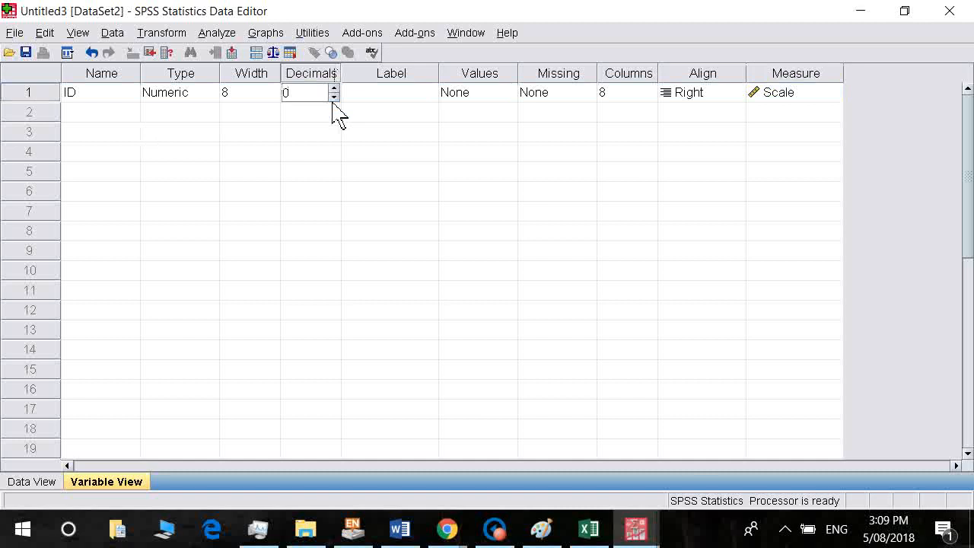
left_click(817, 102)
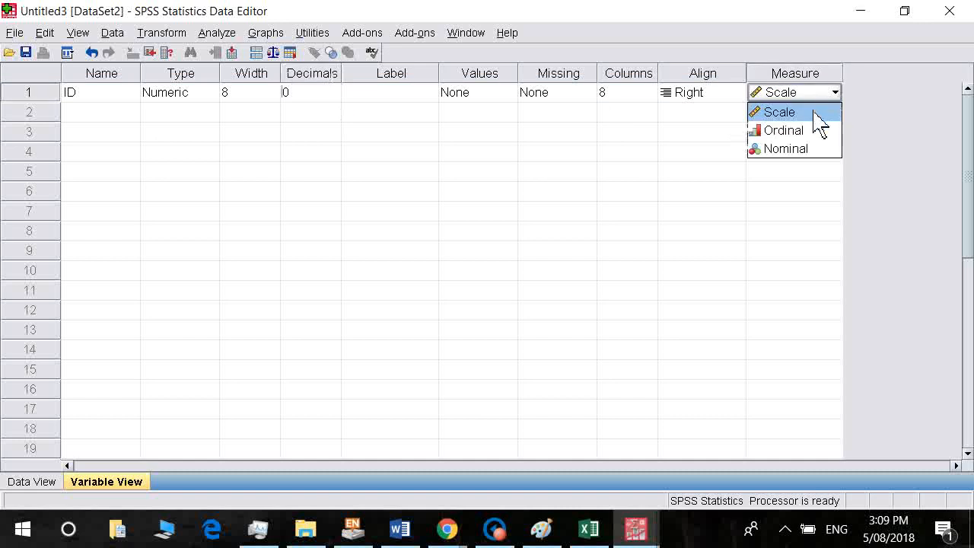
left_click(802, 159)
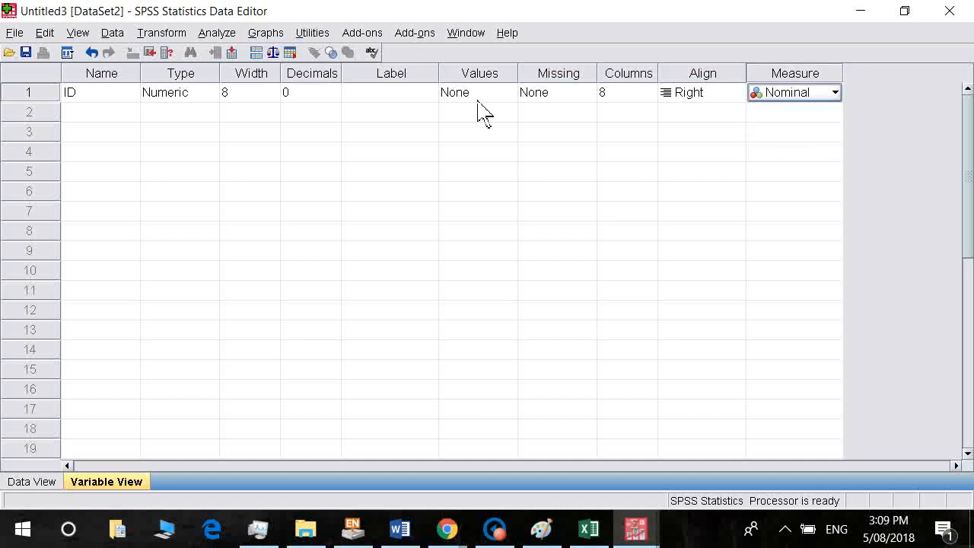
left_click(97, 113)
key("alt+Tab")
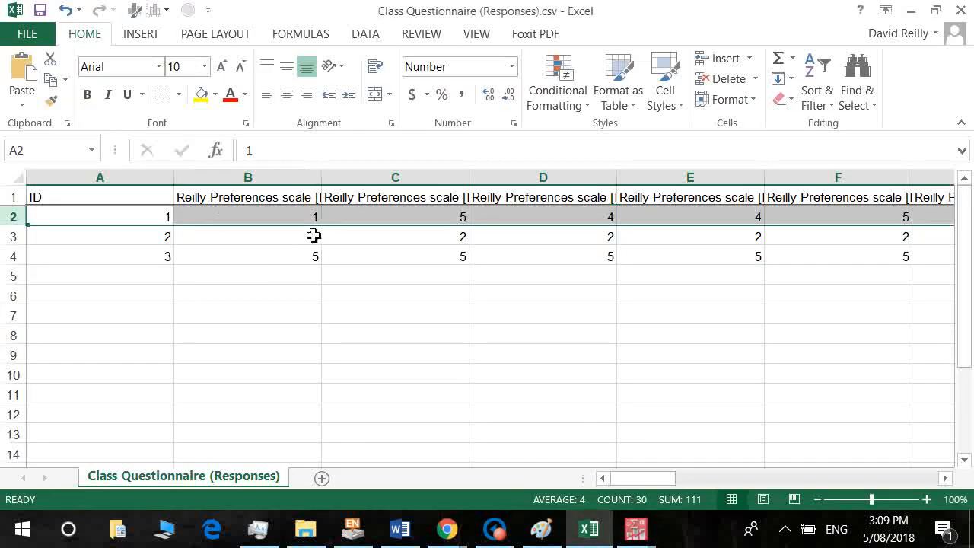
Read through the question headings in Excel's row 1, starting at B1.
left_click(301, 208)
key("Right")
key("Right")
key("Right")
key("Right")
key("Right")
key("Right")
key("Right")
key("Right")
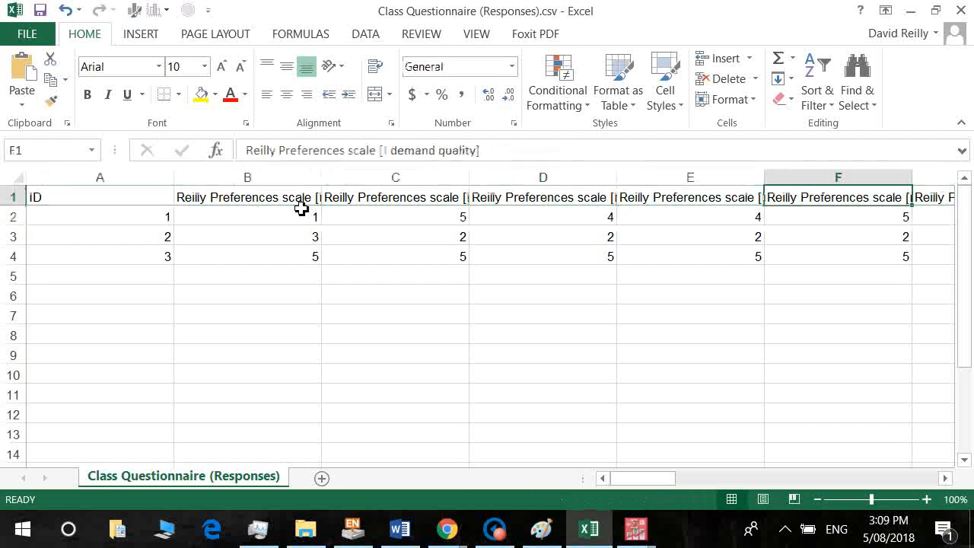
key("Right")
key("Right")
key("Right")
key("Right")
key("Right")
key("Right")
key("Right")
key("Right")
key("Right")
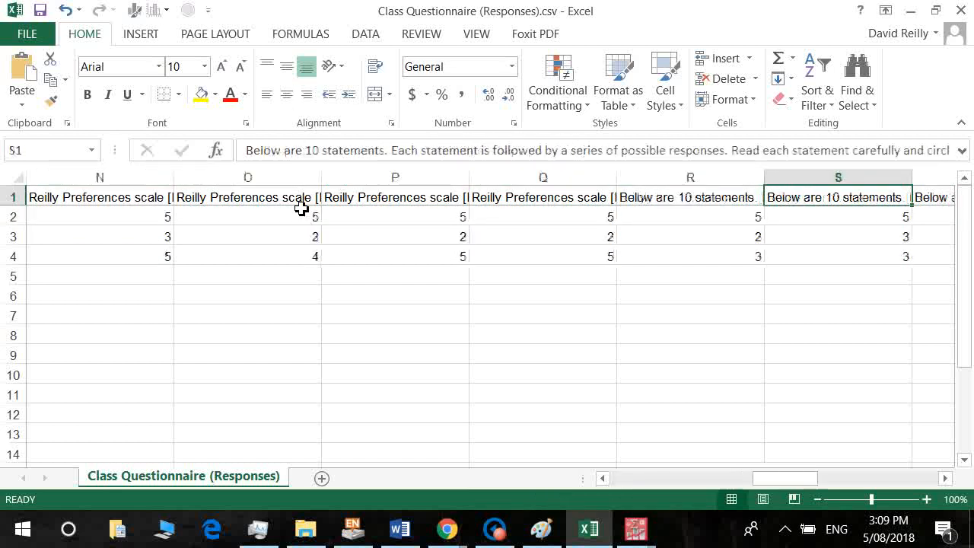
key("Left")
key("Left")
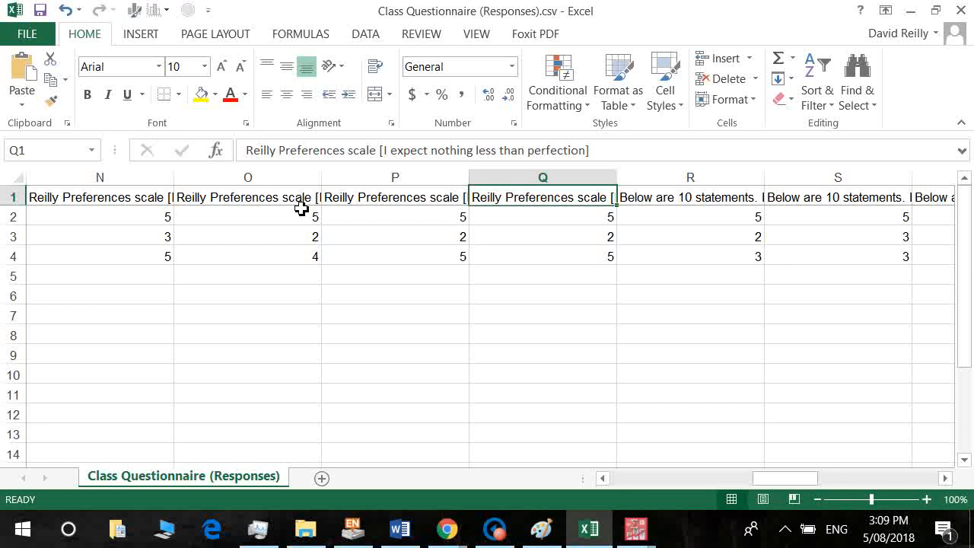
key("Left")
key("Left")
key("Left")
key("Left")
key("Left")
key("Left")
key("Left")
key("Left")
key("Left")
key("Left")
key("Left")
key("Left")
key("Left")
key("Left")
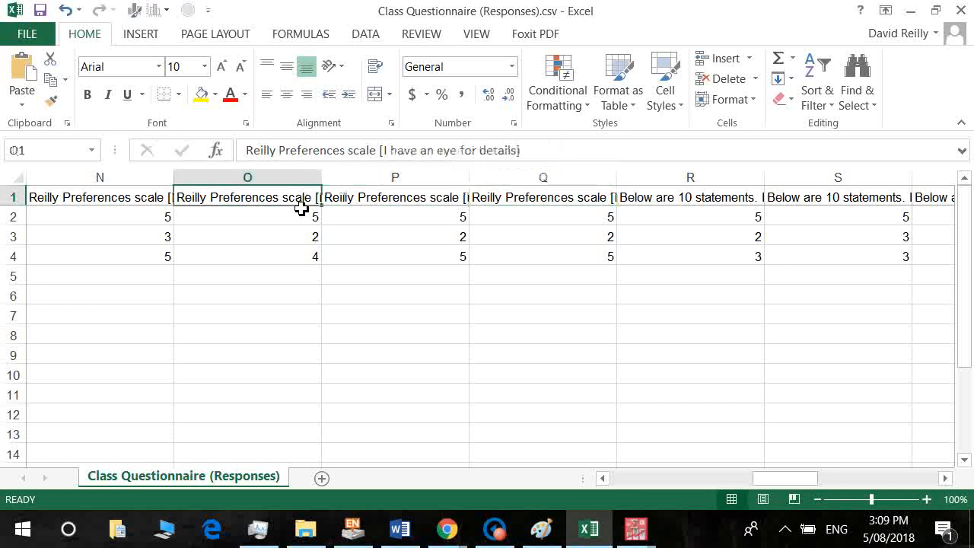
left_click(301, 207)
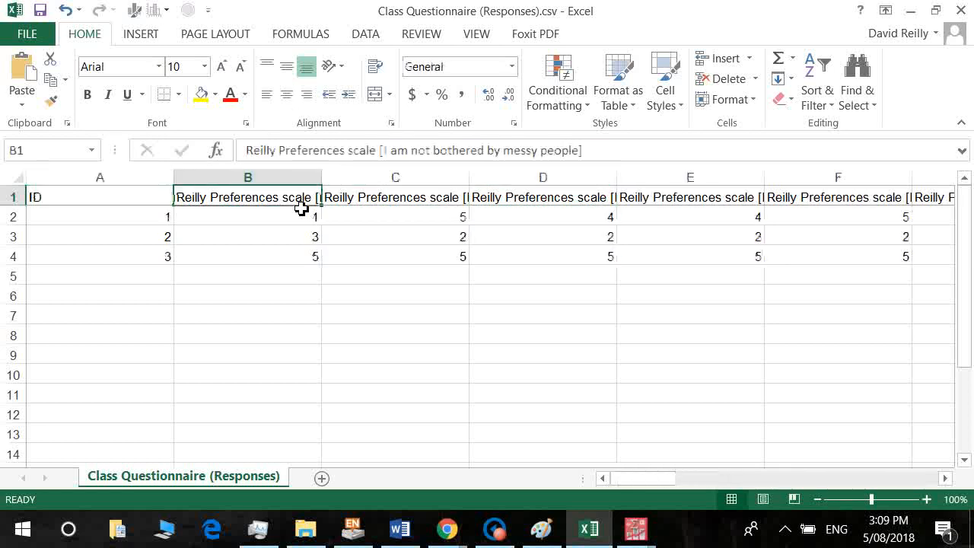
Back in SPSS, name the second variable q1.
key("alt+Tab")
type("q1")
key("Return")
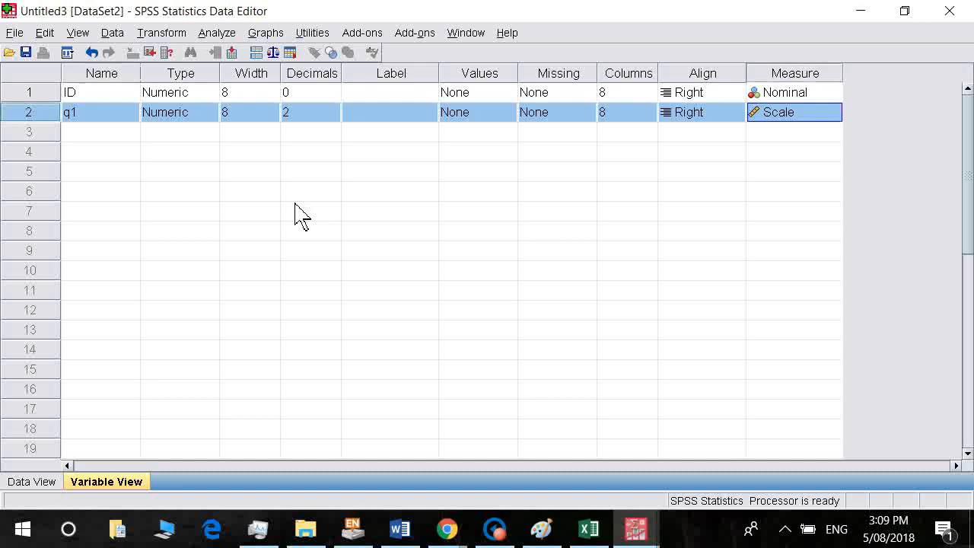
Set q1's decimal places to 0.
key("Tab")
key("Tab")
key("Tab")
type("0")
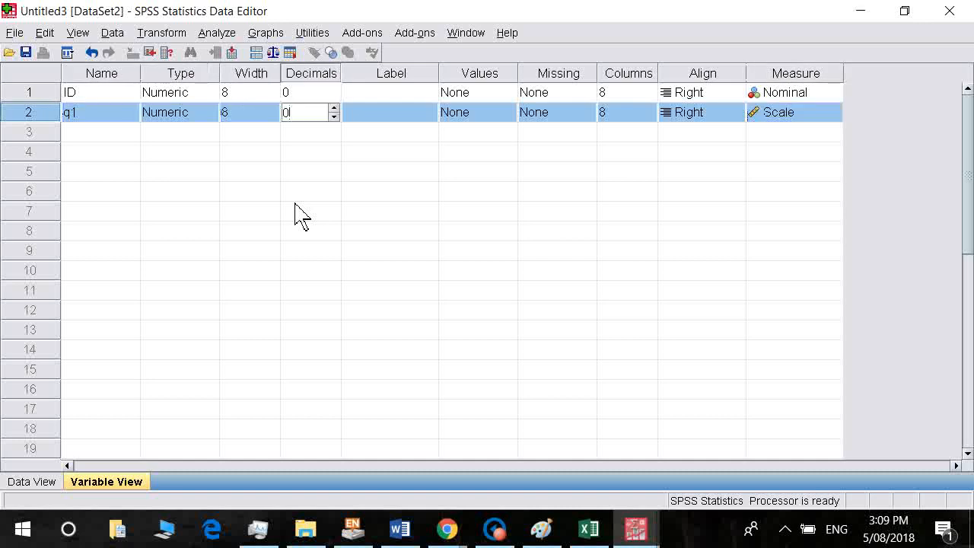
key("Tab")
key("Tab")
key("Tab")
key("Tab")
key("Tab")
key("Tab")
key("Tab")
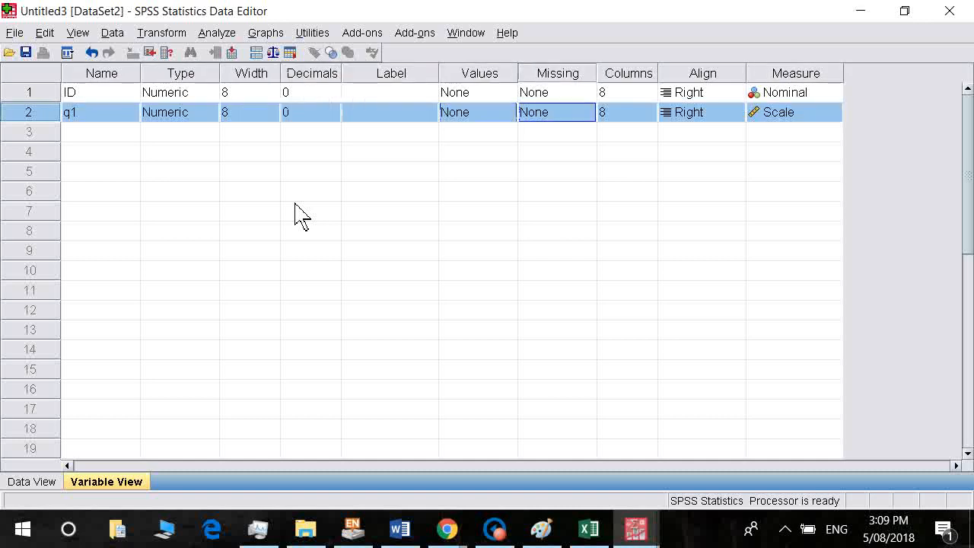
key("Down")
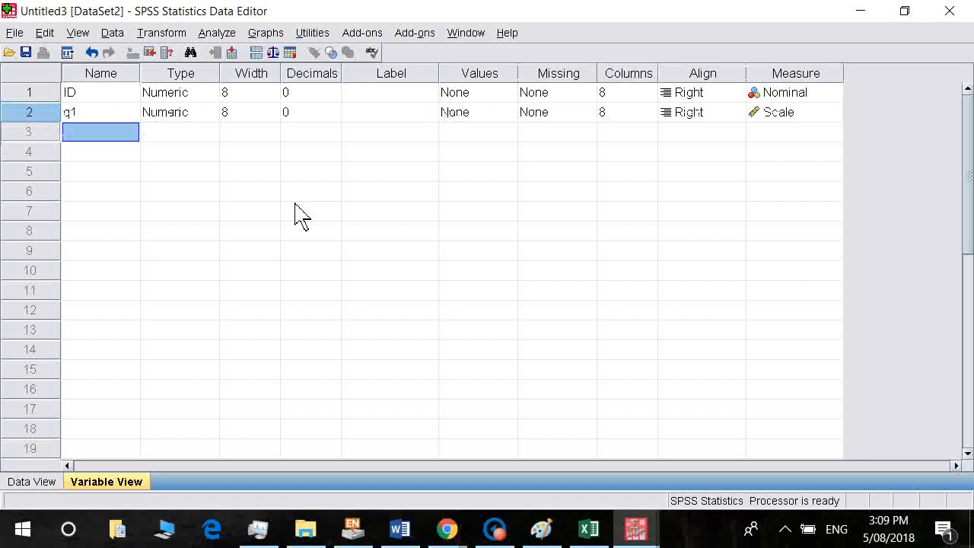
Add variables q2 through q6 in successive Name rows.
type("q2")
key("Return")
key("Down")
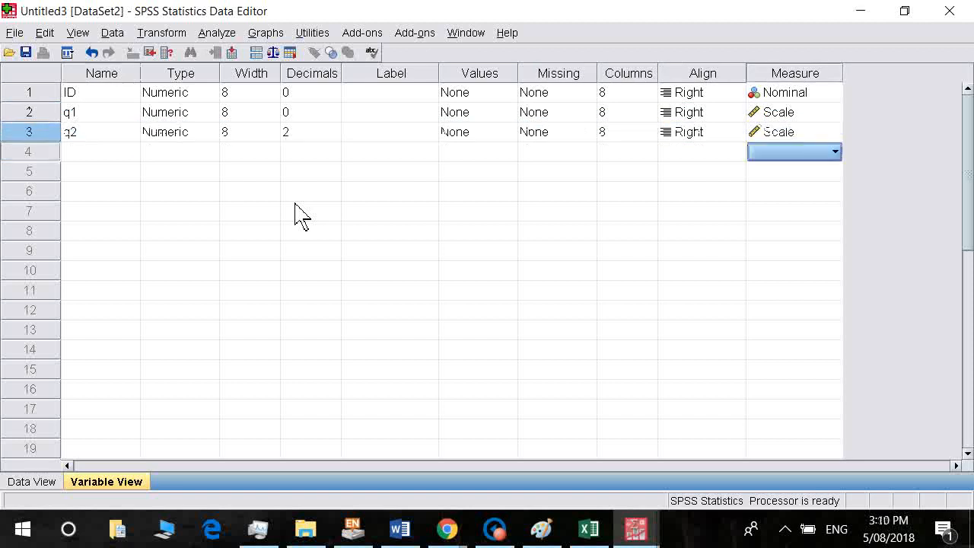
key("Left")
key("Left")
key("Left")
key("Left")
key("Left")
key("Left")
key("Left")
key("Left")
key("Left")
type("q3")
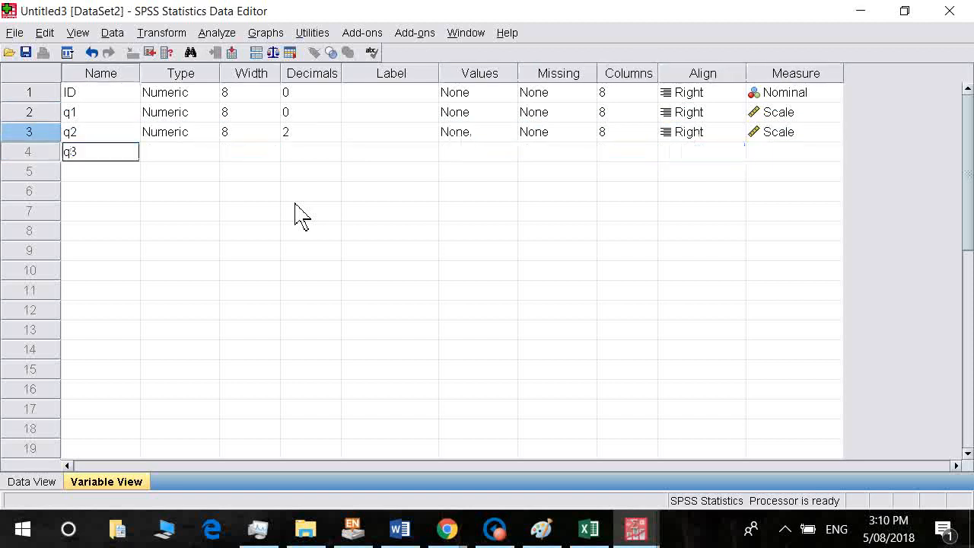
key("Return")
key("Down")
key("Left")
key("Left")
key("Left")
key("Left")
key("Left")
key("Left")
key("Left")
key("Left")
key("Left")
type("q")
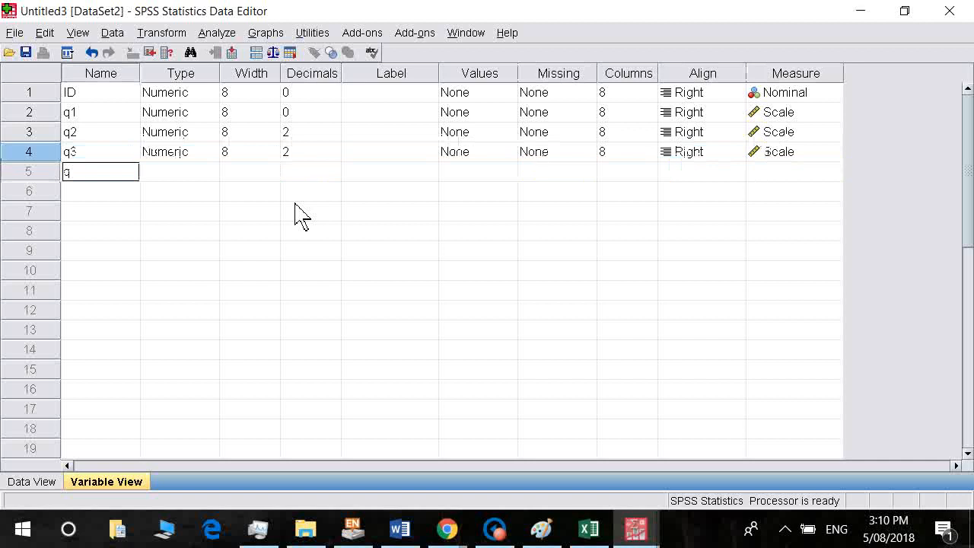
type("4")
key("Return")
key("Down")
key("Left")
key("Left")
key("Left")
key("Left")
key("Left")
key("Left")
key("Left")
key("Left")
key("Left")
type("q")
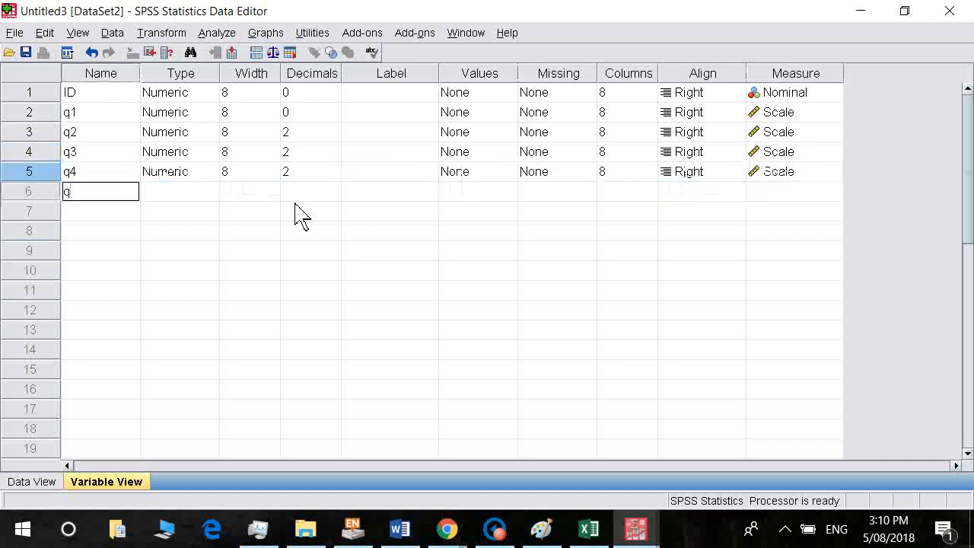
type("5")
key("Return")
key("Down")
key("Left")
key("Left")
key("Left")
key("Left")
key("Left")
key("Left")
key("Left")
key("Left")
key("Left")
type("q")
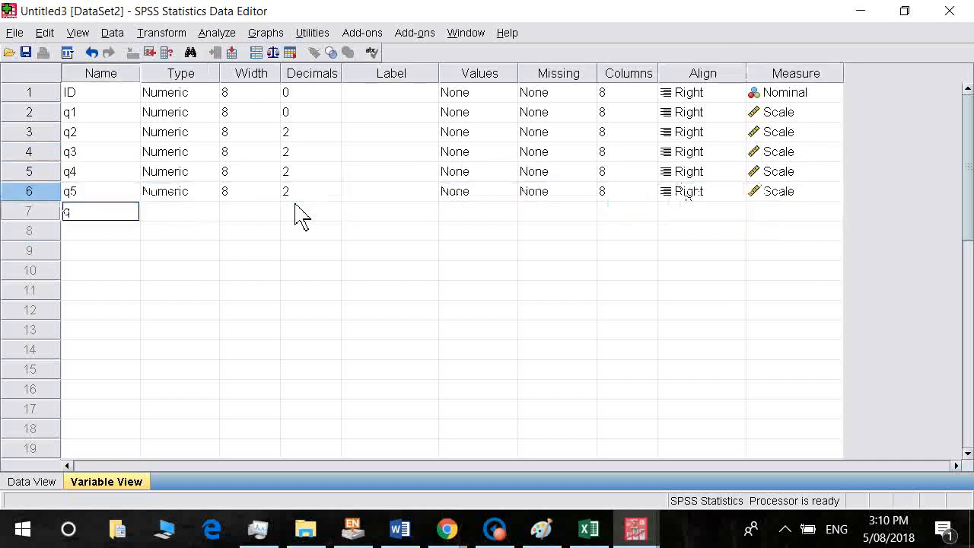
type("6")
key("Return")
key("Down")
key("Left")
key("Left")
key("Left")
key("Left")
key("Left")
key("Left")
key("Left")
key("Left")
key("Left")
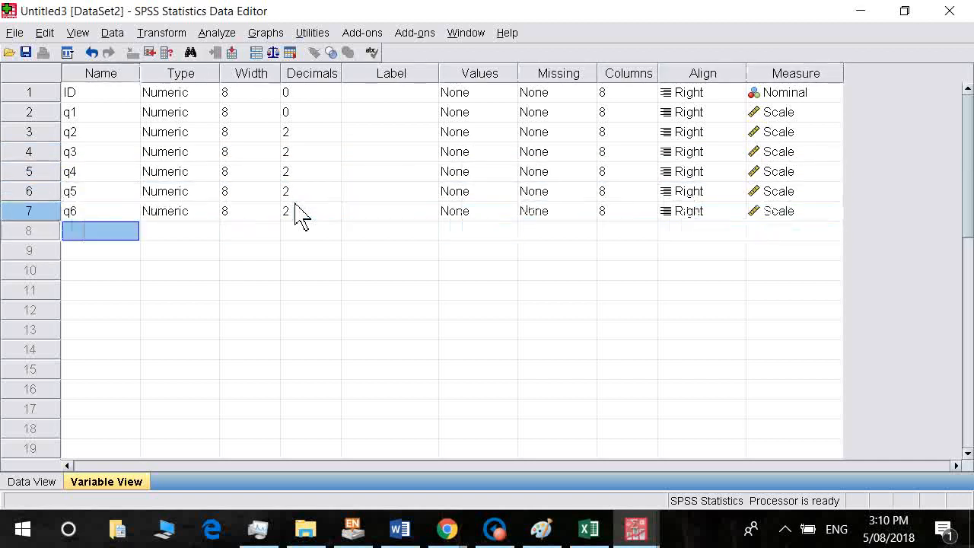
Add variables q7 through q11 with default numeric attributes.
type("q7")
key("Return")
key("Down")
key("Left")
key("Left")
key("Left")
key("Left")
key("Left")
key("Left")
key("Left")
key("Left")
key("Left")
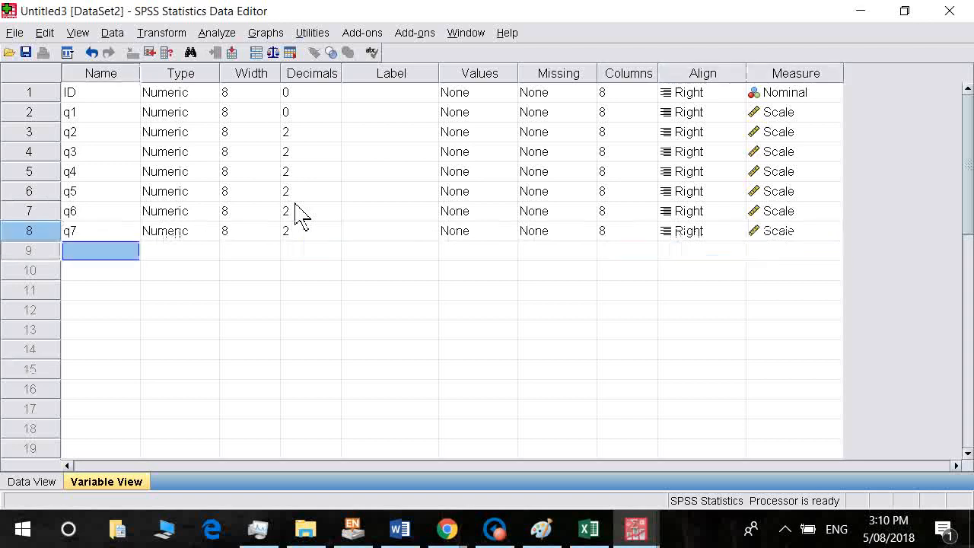
type("q8")
key("Return")
key("Down")
key("Left")
key("Left")
key("Left")
key("Left")
key("Left")
key("Left")
key("Left")
key("Left")
key("Left")
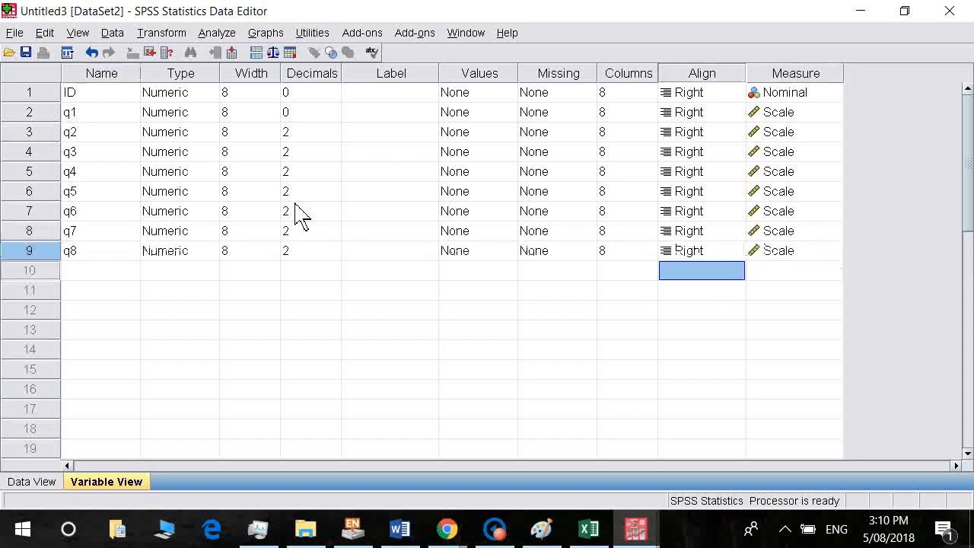
type("q9")
key("Return")
key("Down")
key("Left")
key("Left")
key("Left")
key("Left")
key("Left")
key("Left")
key("Left")
key("Left")
key("Left")
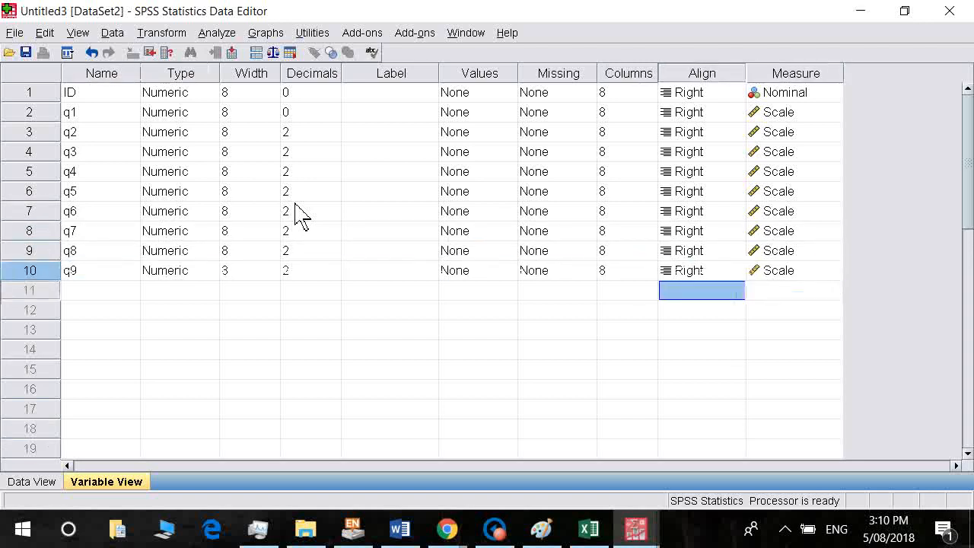
type("q10")
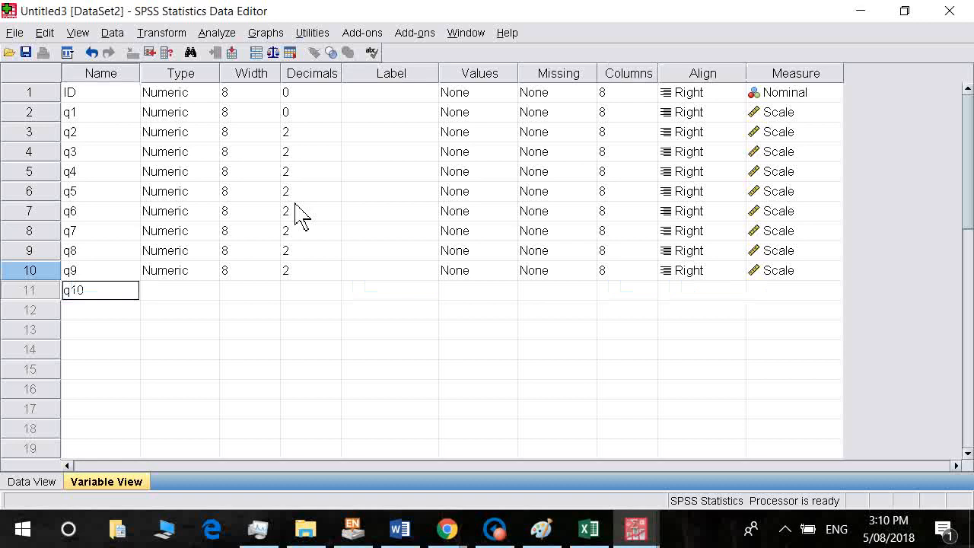
key("Return")
key("Down")
key("Left")
key("Left")
key("Left")
key("Left")
key("Left")
key("Left")
key("Left")
key("Left")
key("Left")
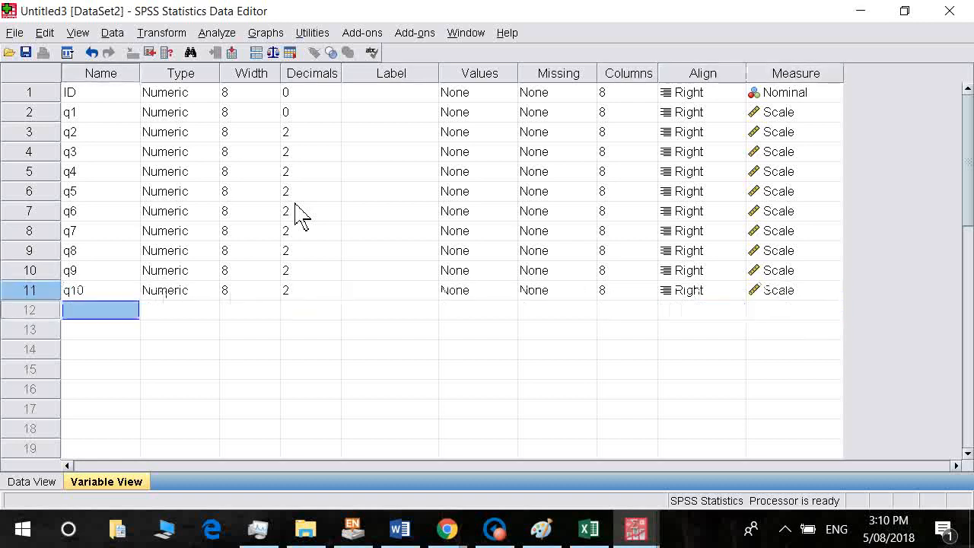
type("q11")
key("Return")
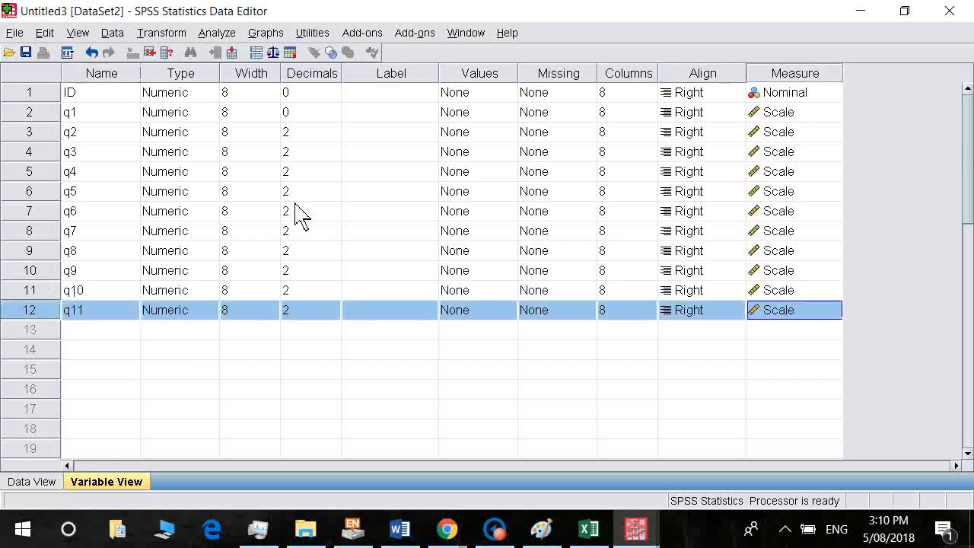
Add variables q12, q13 and q14, and start typing q15.
left_click(90, 331)
type("q")
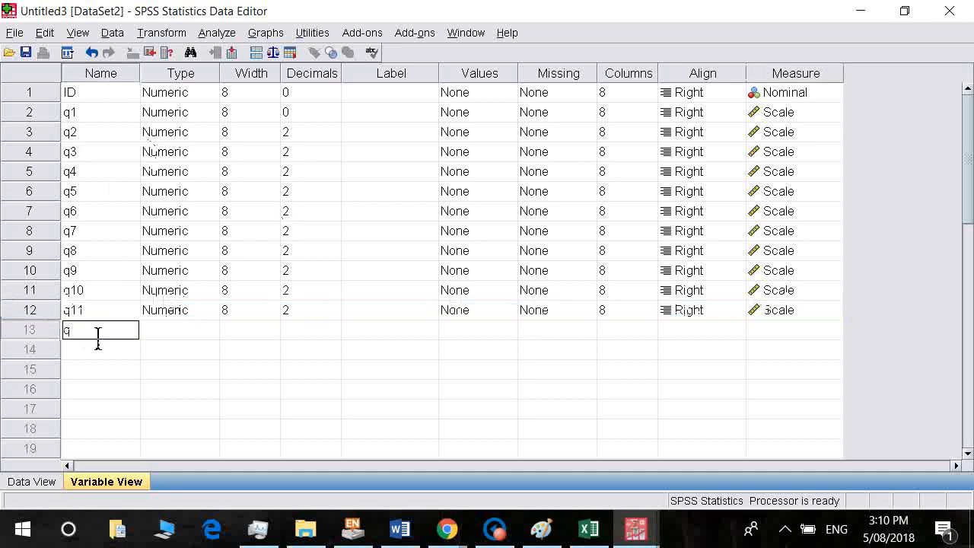
type("12")
key("Return")
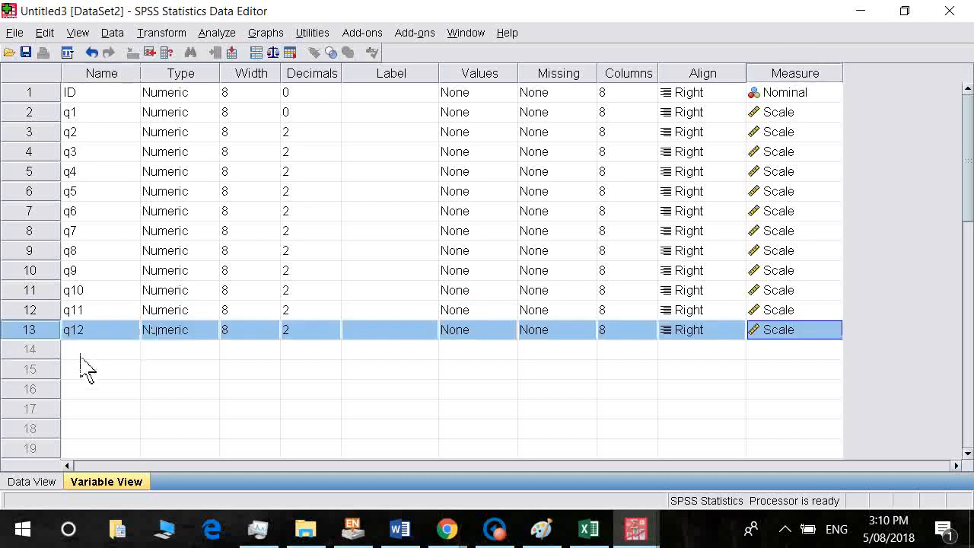
left_click(81, 354)
type("q13")
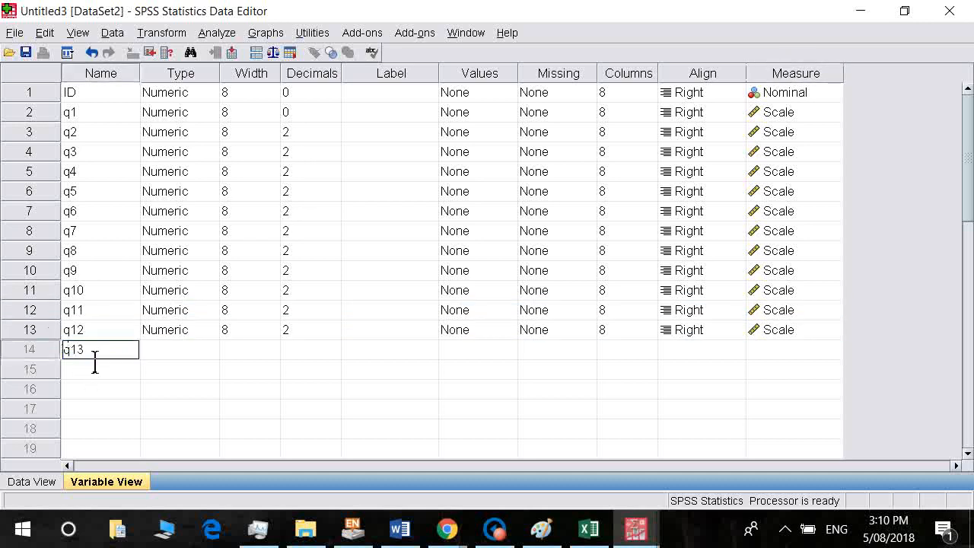
key("Return")
type("q1")
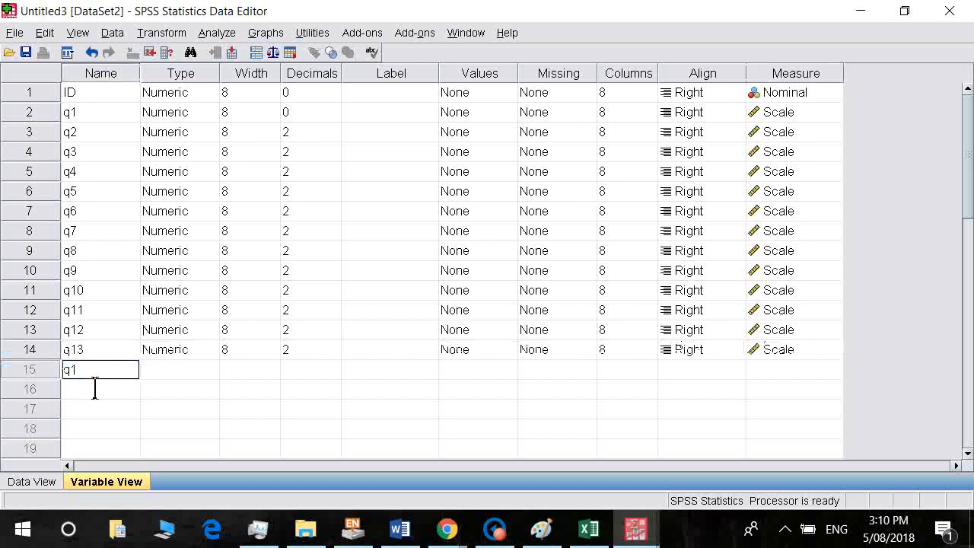
type("4")
key("Return")
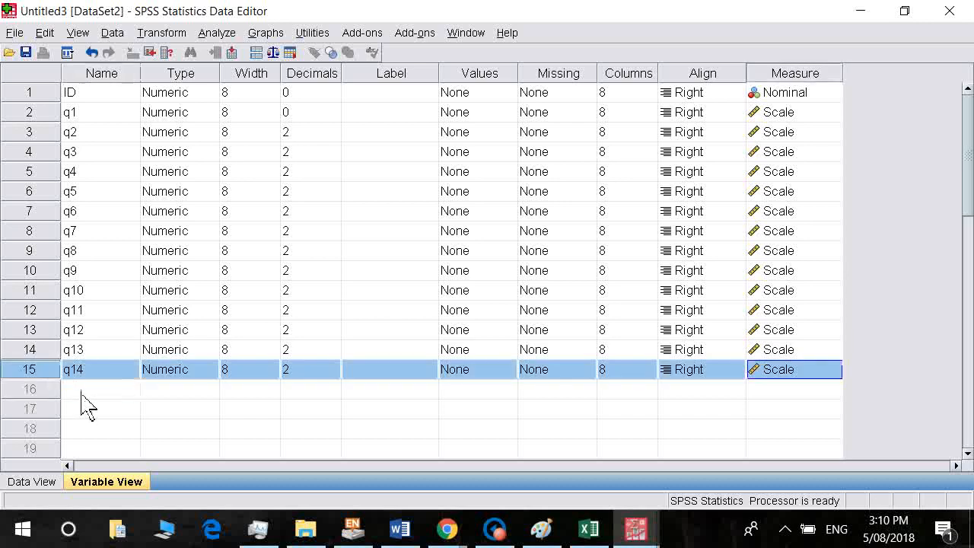
type("q")
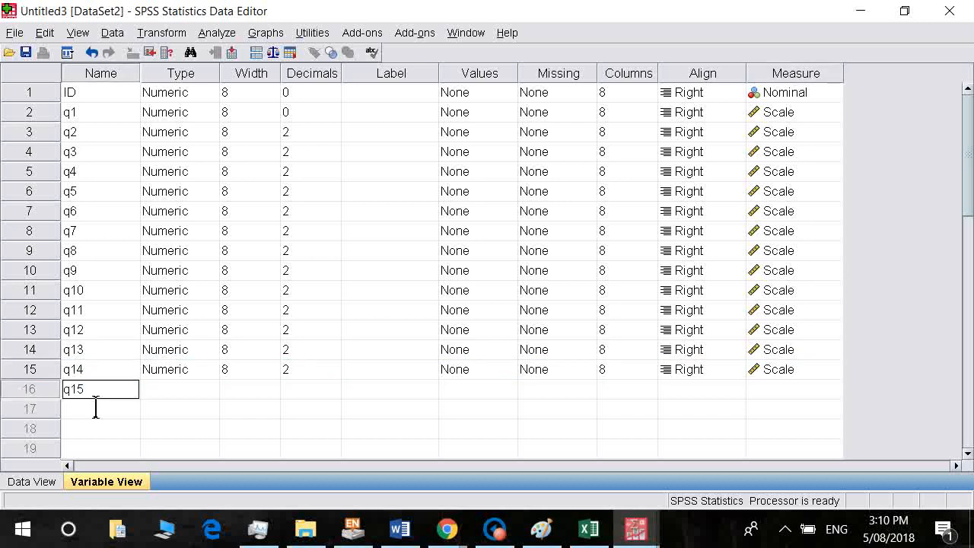
type("15")
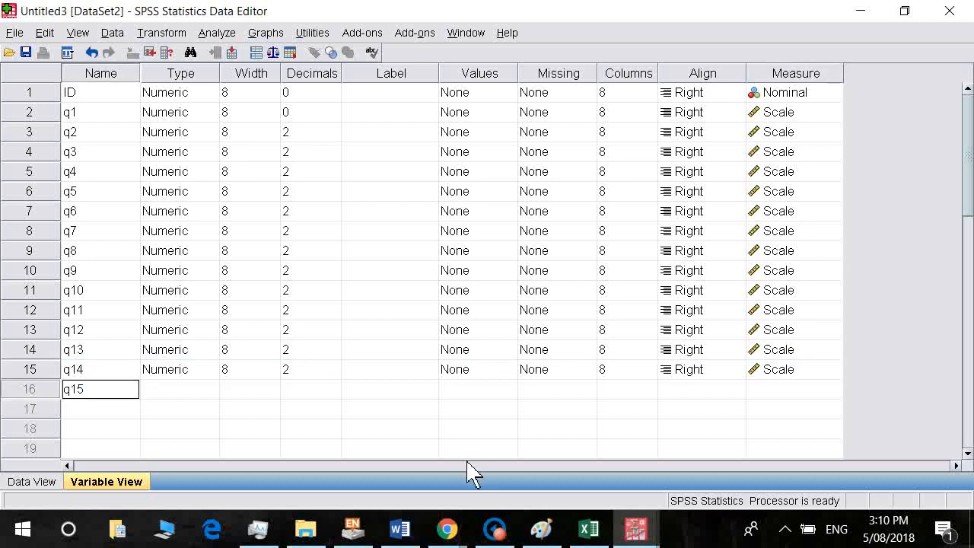
Scan the Excel question headers across row 1 from B1 onward, then return to SPSS.
left_click(591, 537)
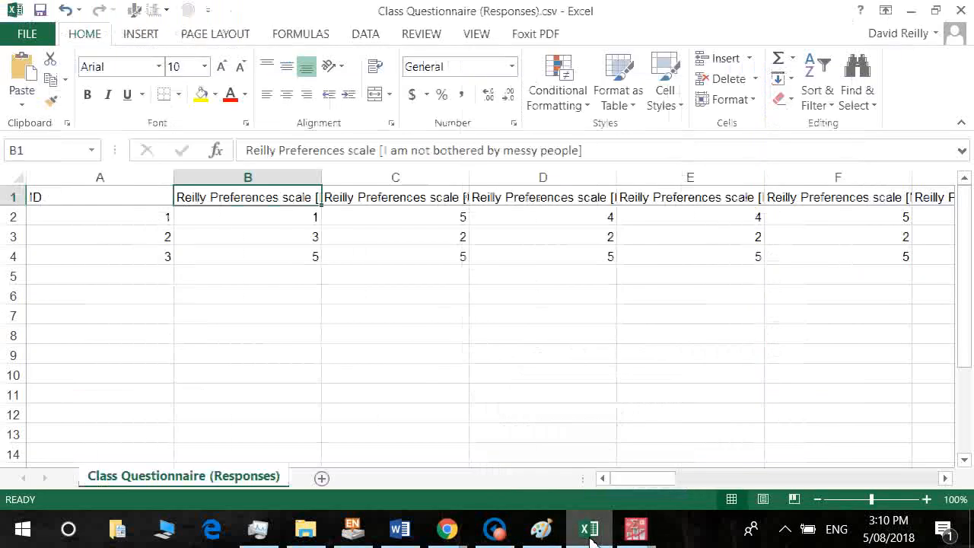
key("Right")
key("Right")
key("Right")
key("Right")
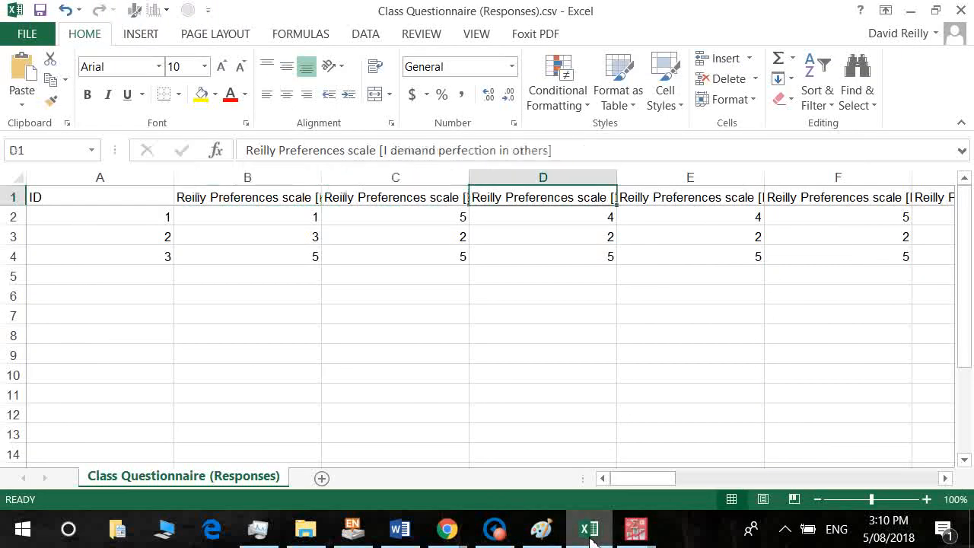
key("Right")
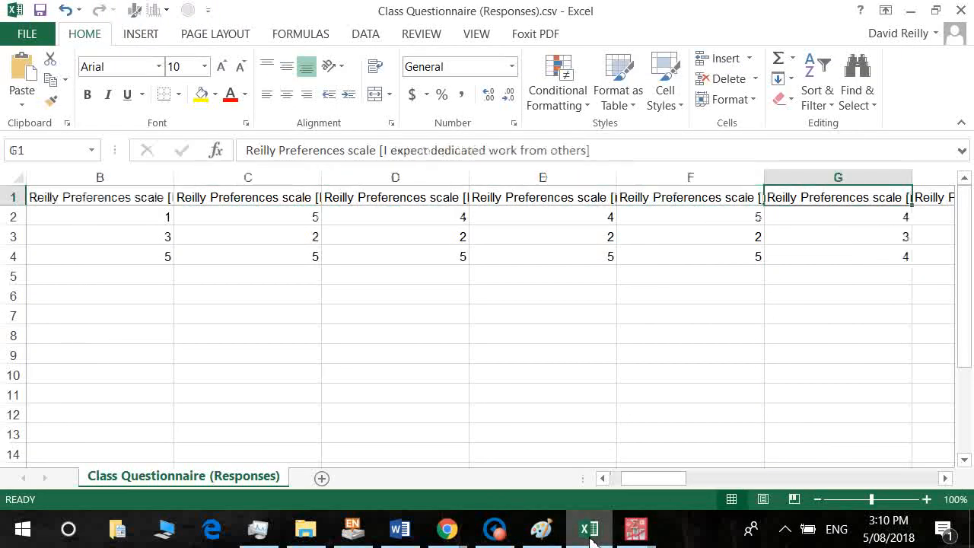
key("Left")
key("Left")
key("Left")
key("Left")
key("Left")
key("Left")
key("Right")
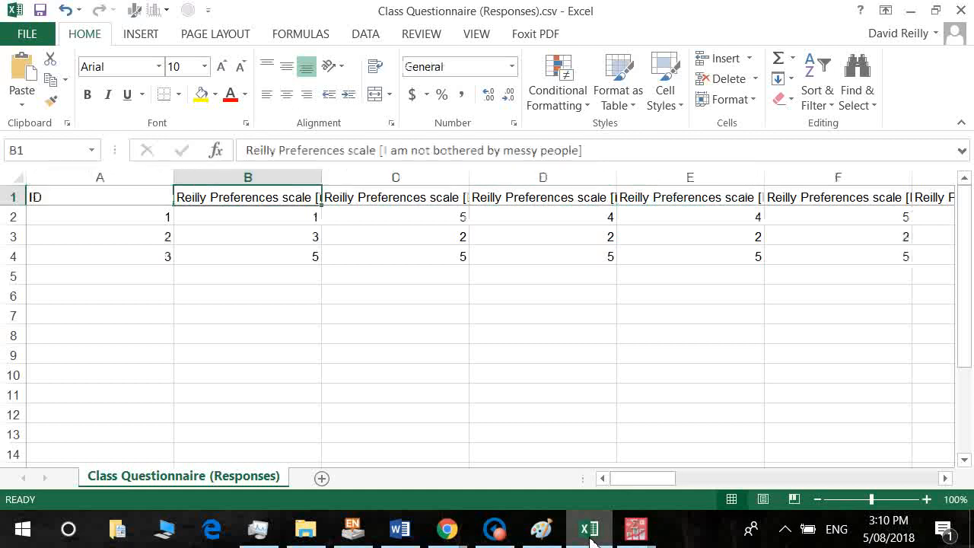
key("Right")
key("Right")
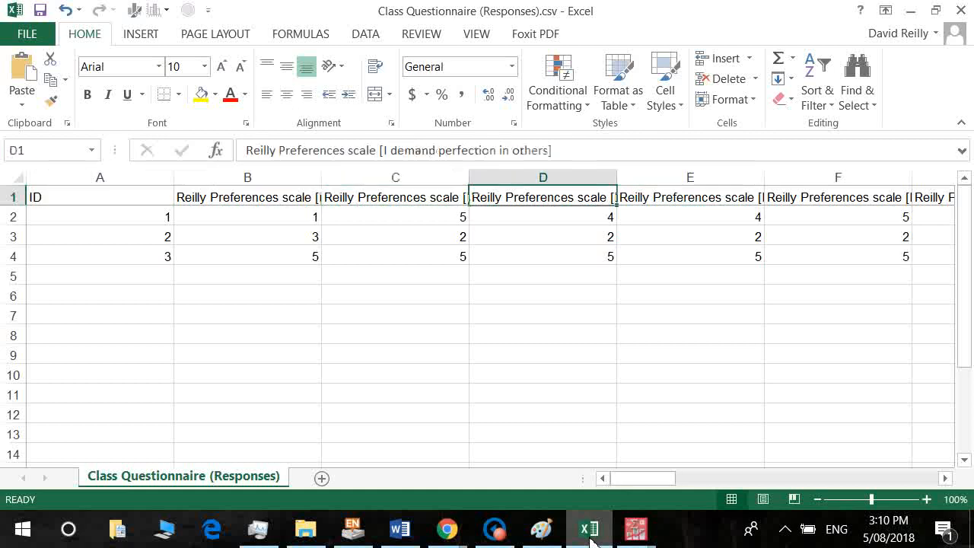
key("Right")
key("Right")
key("Right")
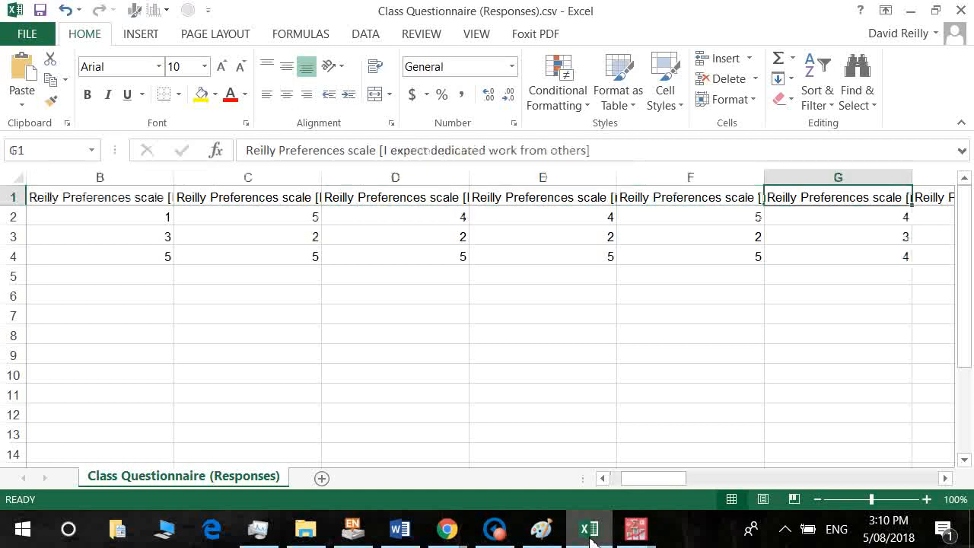
key("Right")
key("Right")
key("Right")
key("Right")
key("Right")
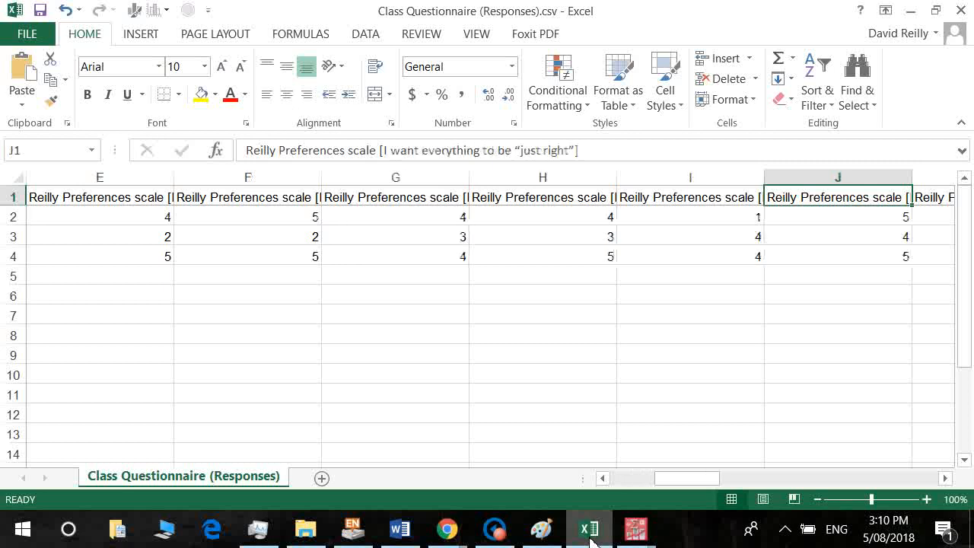
key("Right")
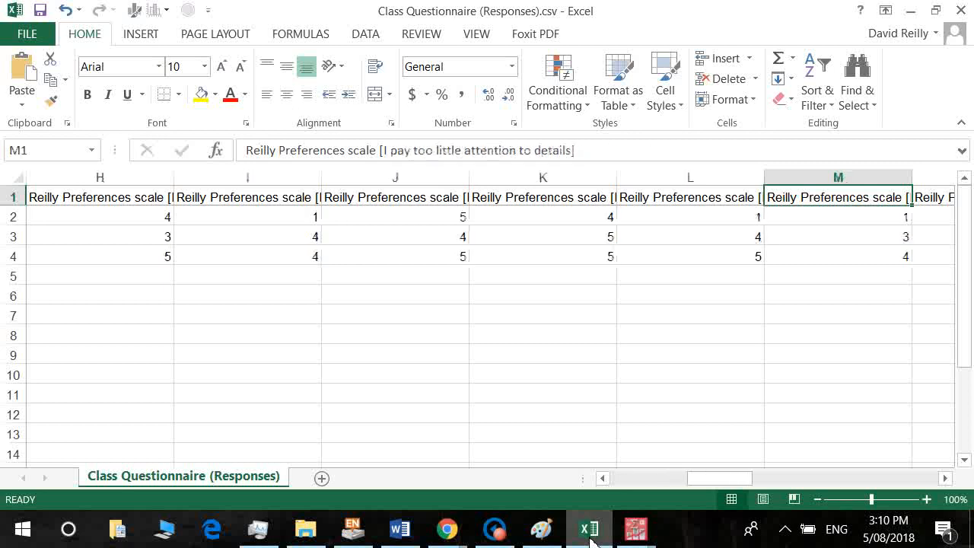
key("Right")
key("Right")
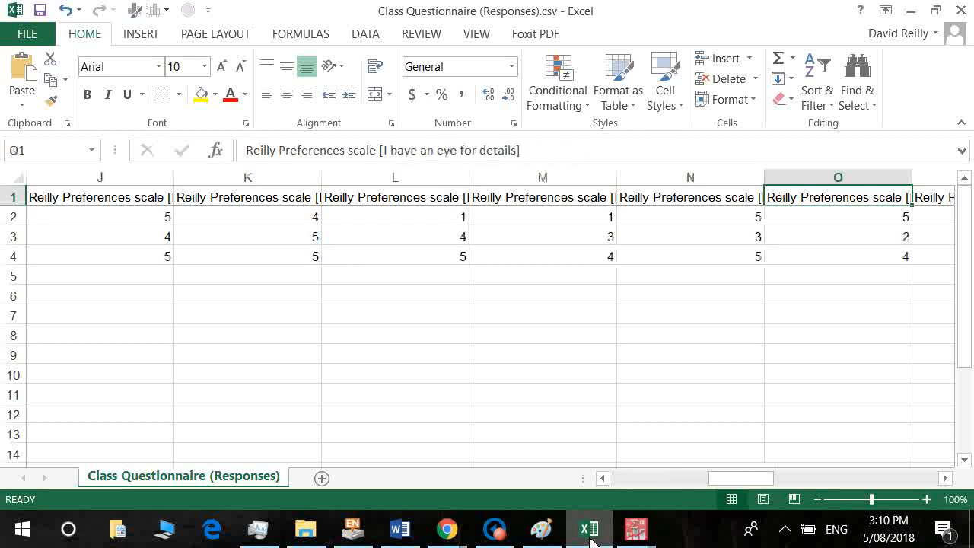
key("Right")
key("Right")
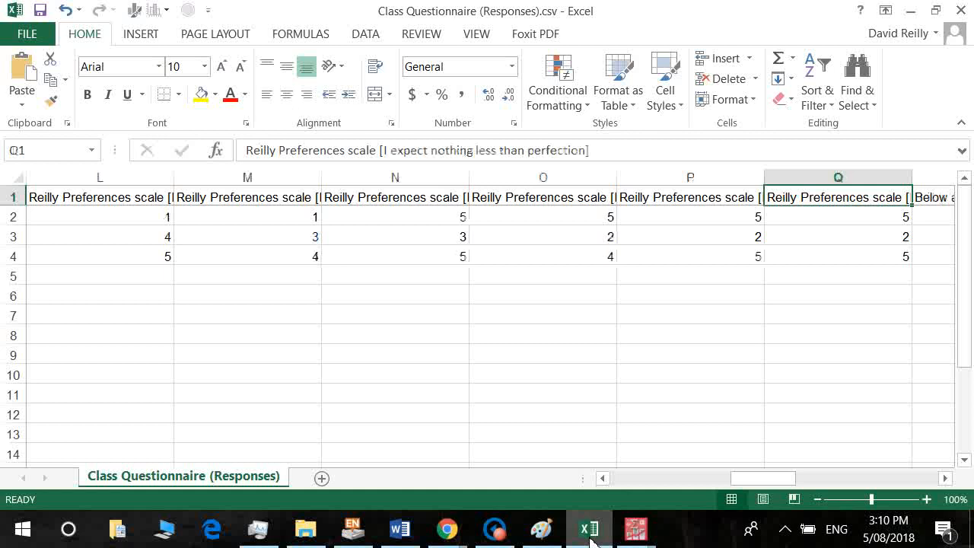
left_click(590, 530)
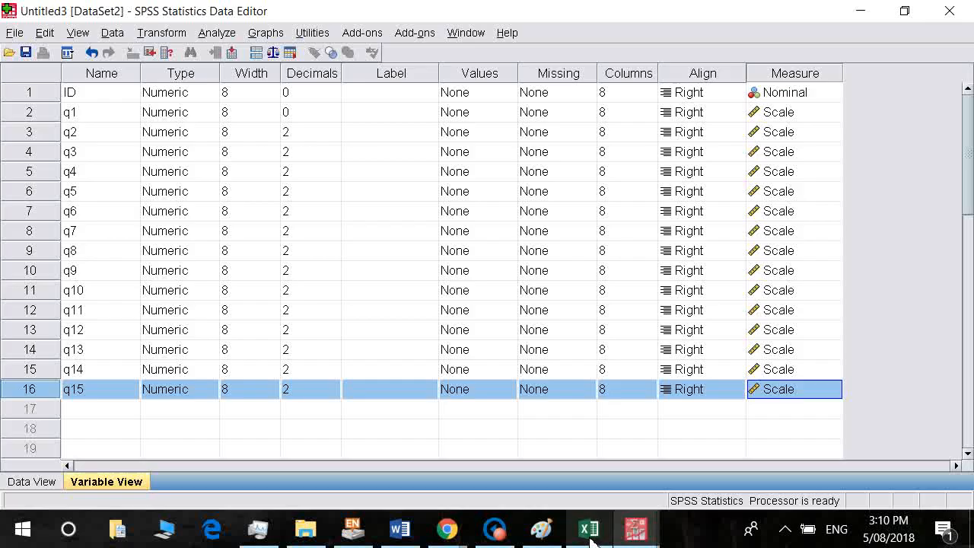
Add variables q16, v1, v2, v3 and v4 in successive rows.
left_click(107, 408)
type("q16")
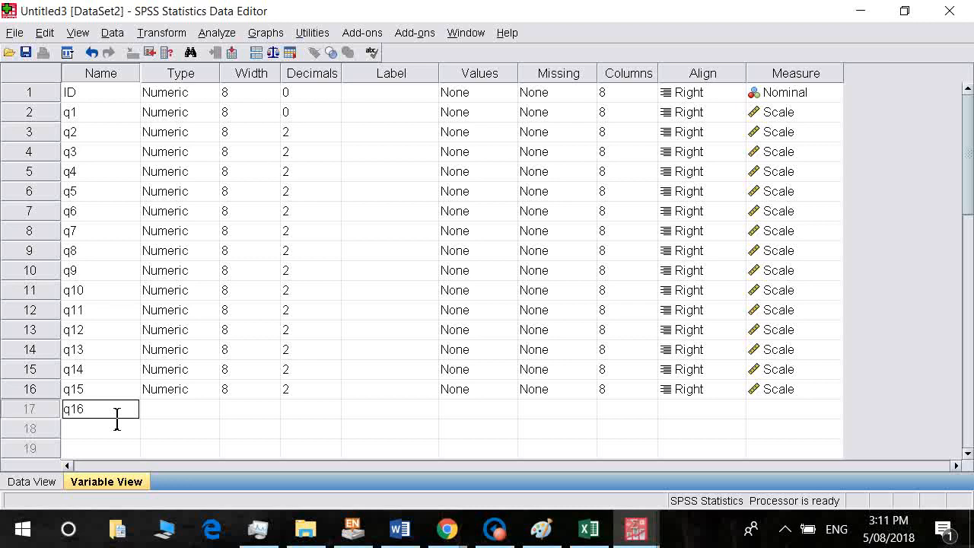
left_click(91, 430)
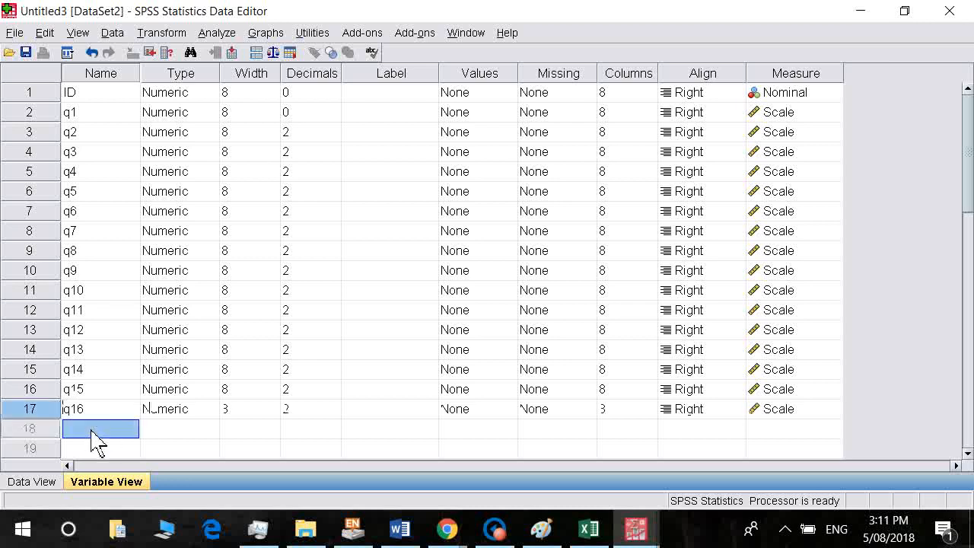
type("v1")
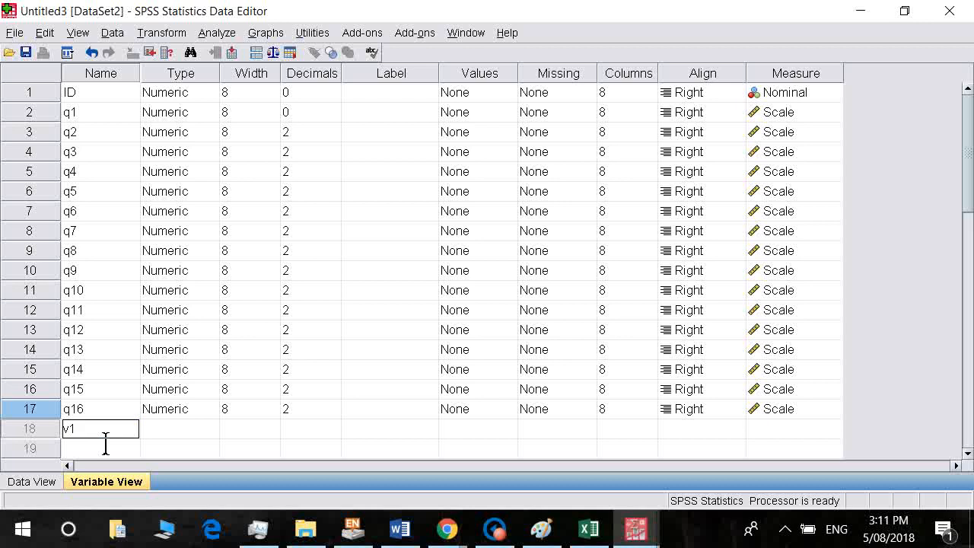
key("Return")
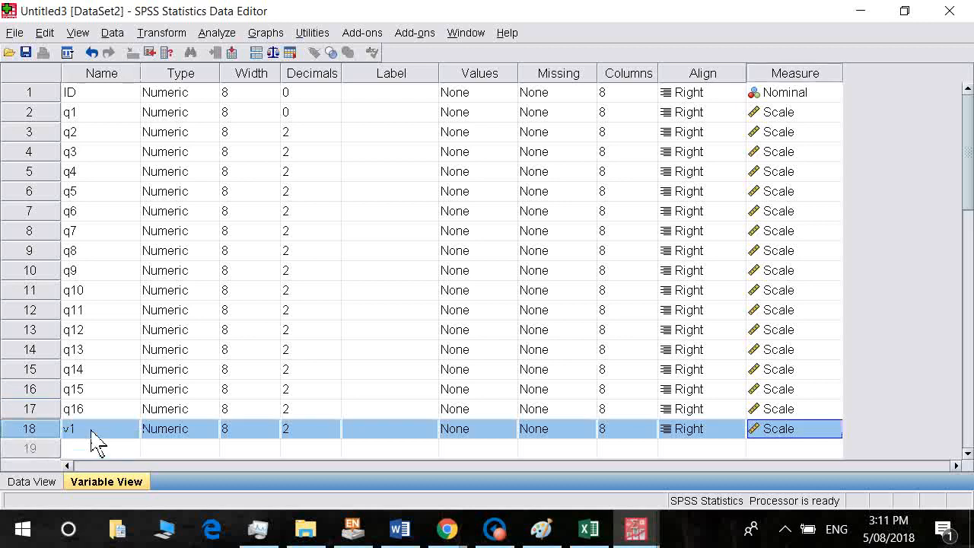
left_click(93, 452)
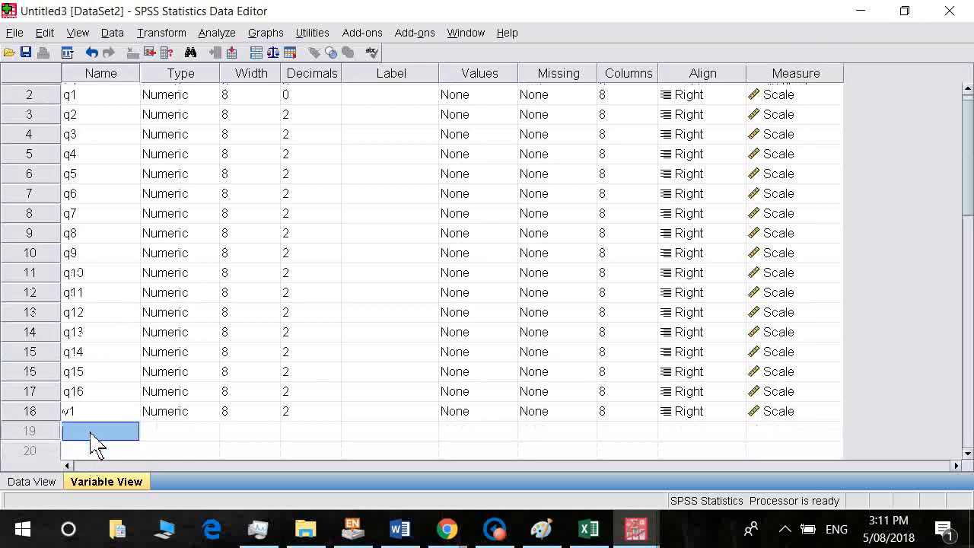
type("v2")
key("Return")
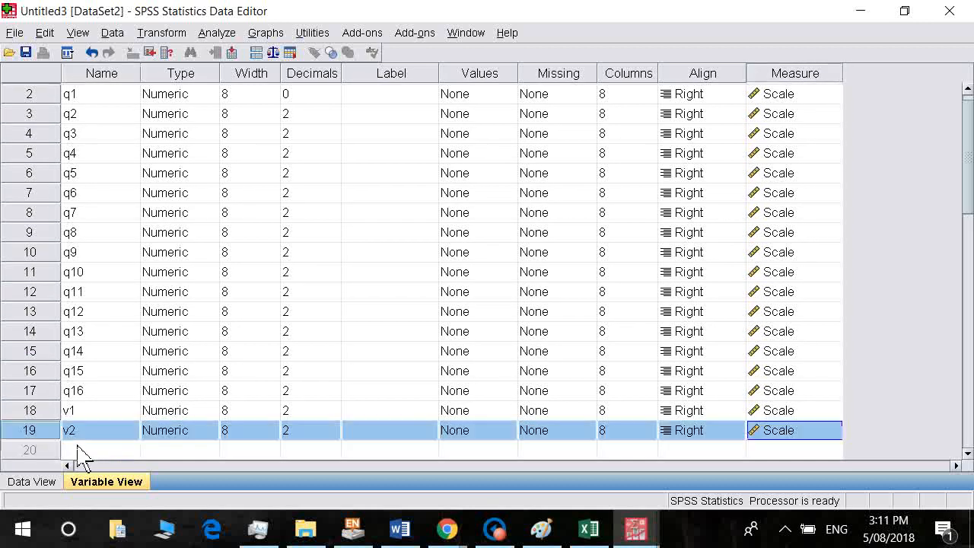
left_click(90, 450)
type("v2")
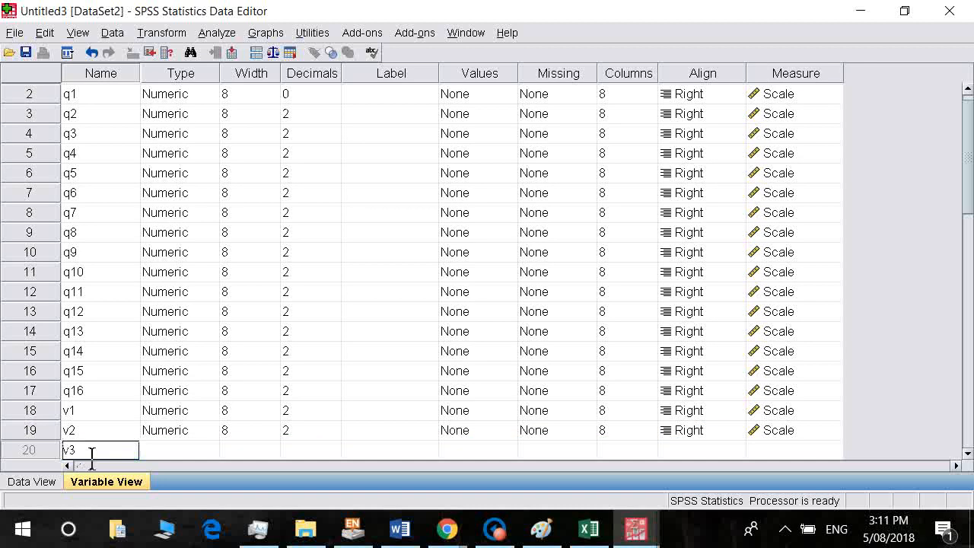
key("Return")
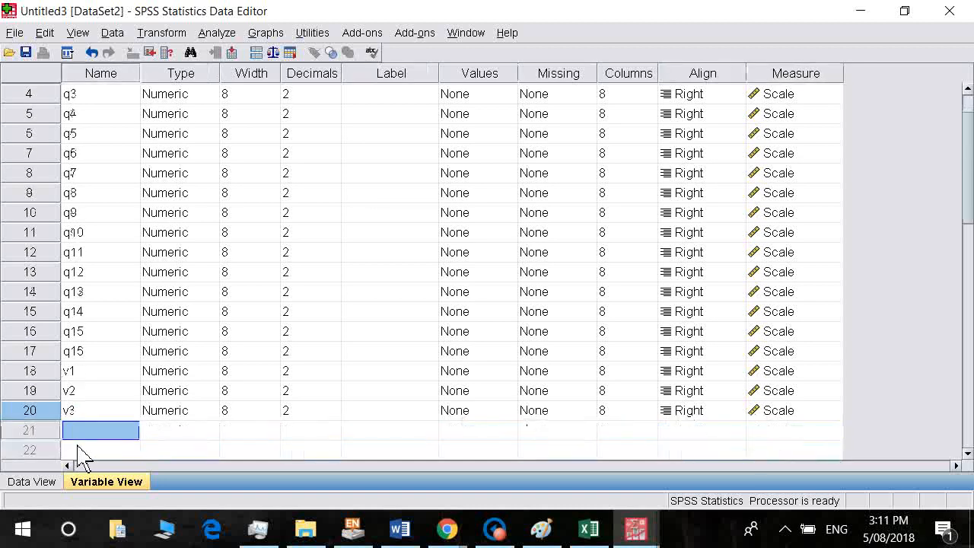
type("v4")
key("Return")
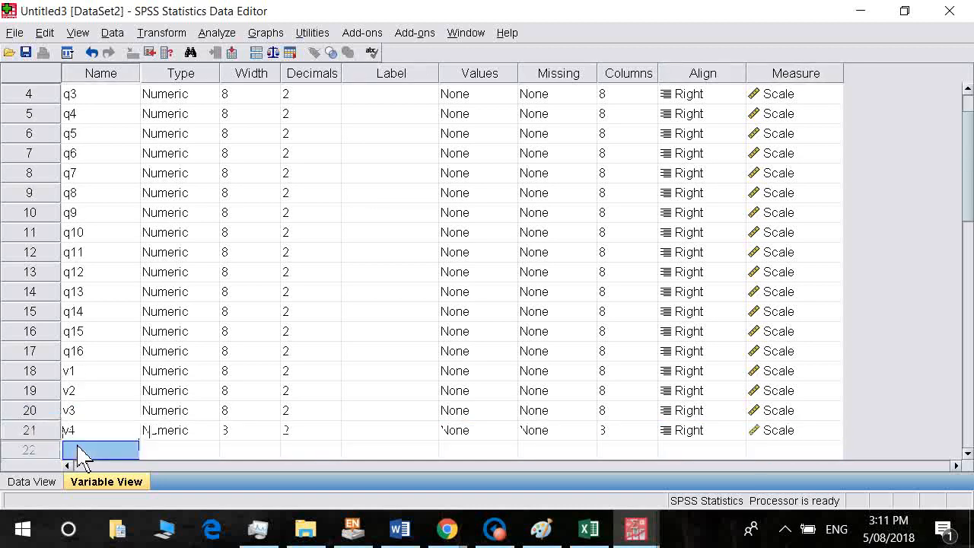
Add variables v5 through v10 in the following rows.
left_click(91, 451)
type("v5")
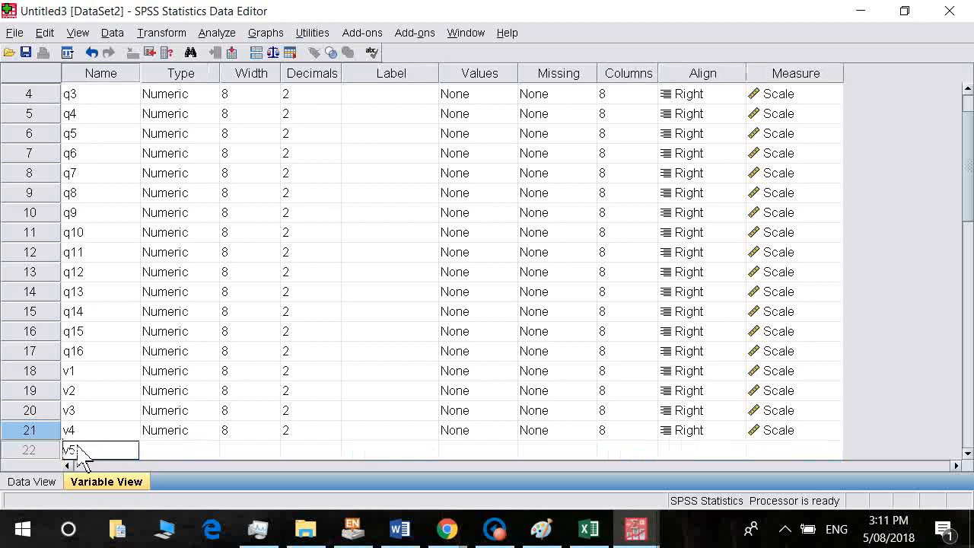
key("Return")
left_click(92, 450)
type("v6")
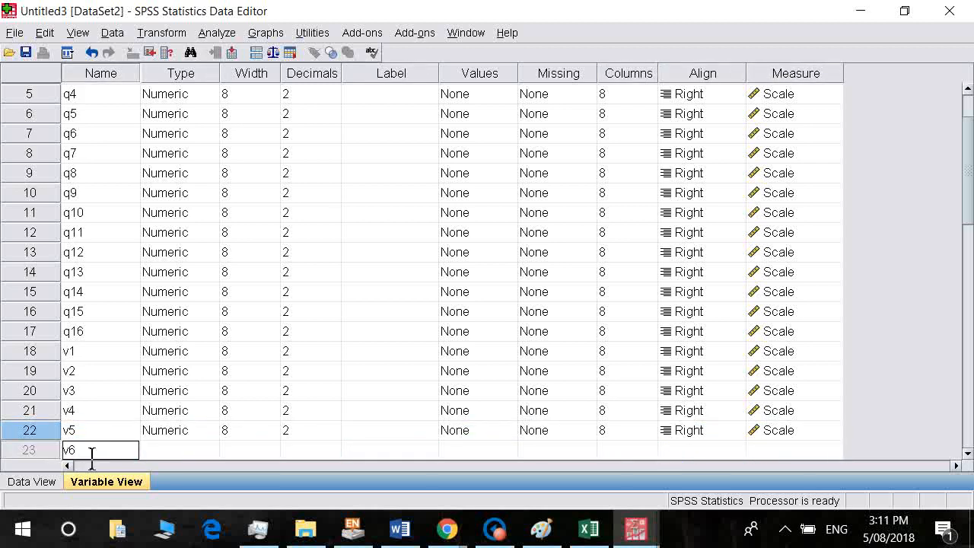
key("Return")
left_click(78, 449)
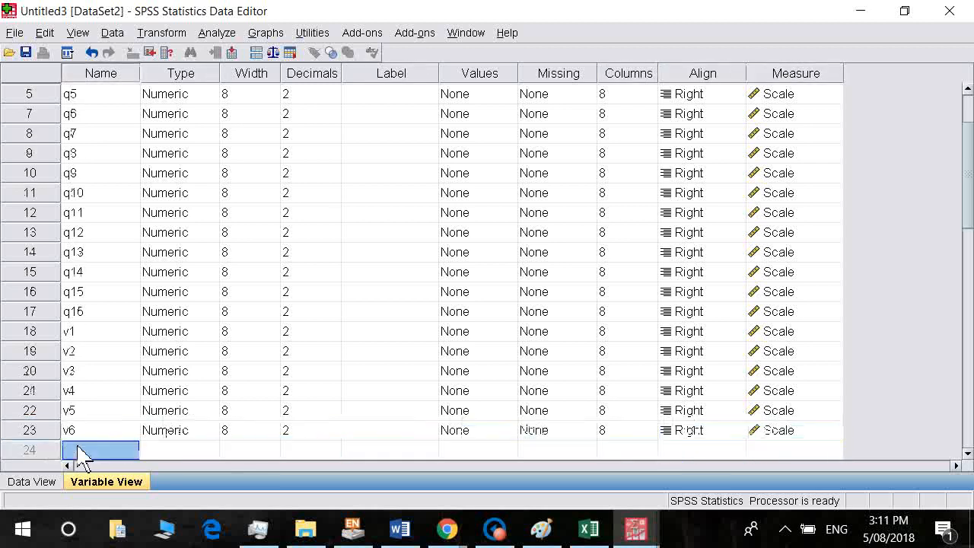
type("v7")
key("Return")
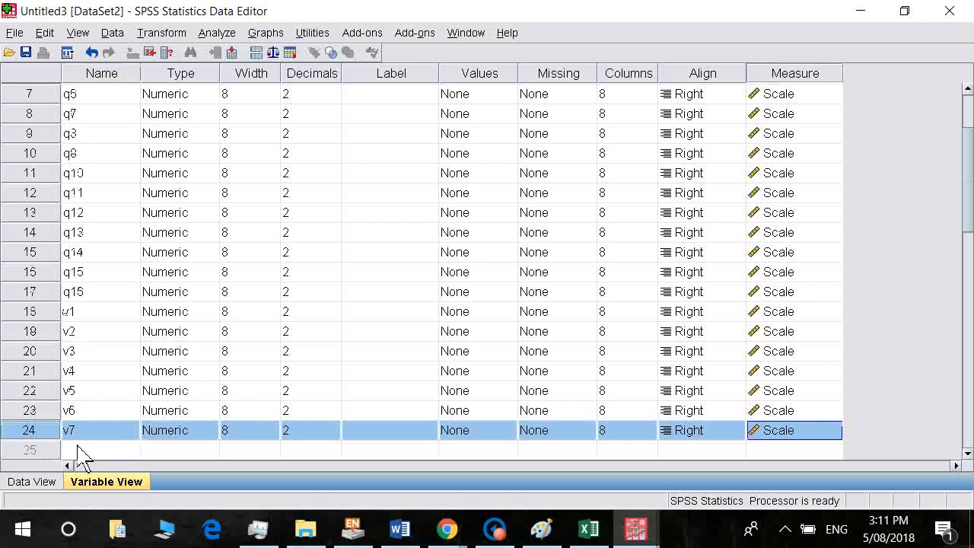
left_click(78, 449)
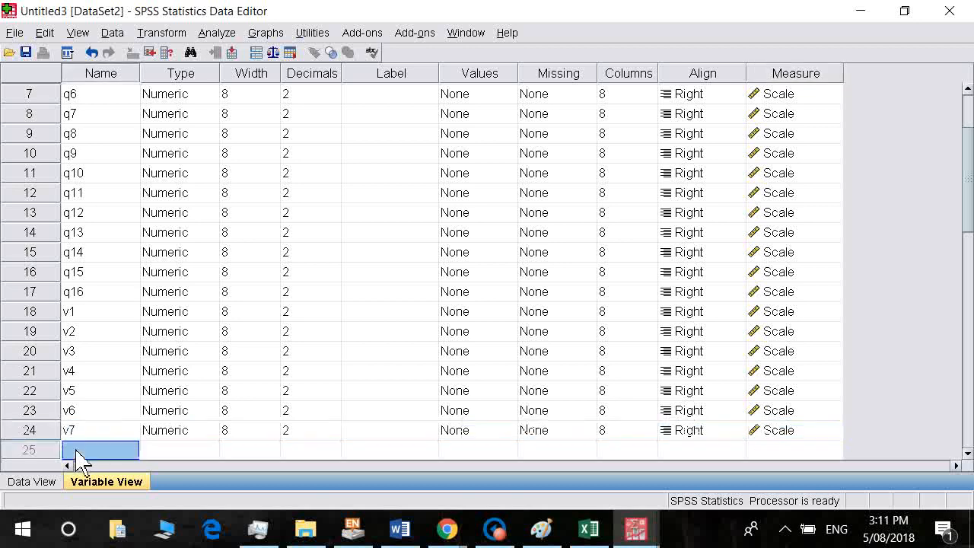
type("v8")
key("Return")
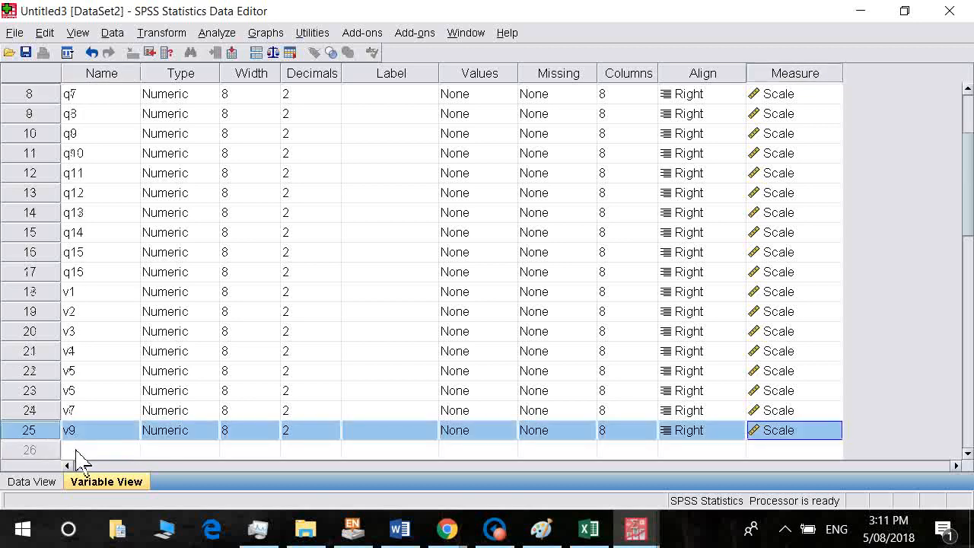
left_click(85, 435)
type("v3")
left_click(90, 449)
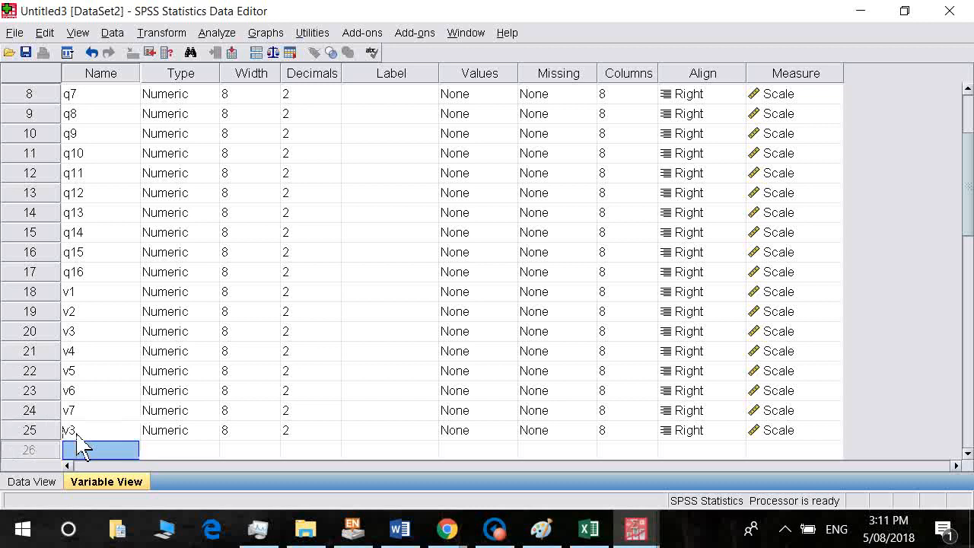
type("v9")
key("Return")
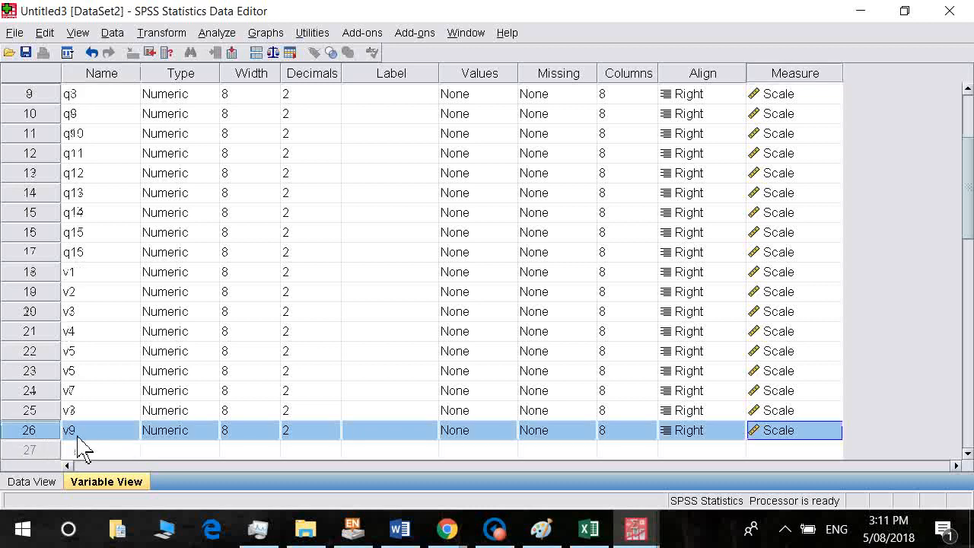
left_click(76, 454)
type("v10")
key("Return")
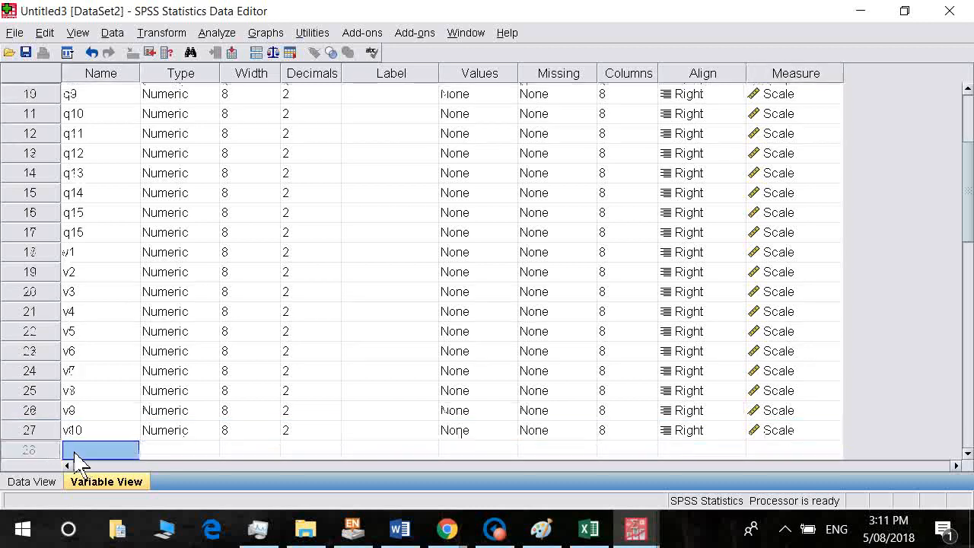
In Excel, move along the header row to the Gender column.
key("alt+Tab")
key("Right")
key("Right")
key("Right")
key("Right")
key("Right")
key("Right")
key("Right")
key("Right")
key("Right")
key("Right")
key("Right")
key("Right")
key("Right")
key("Right")
key("Right")
key("Right")
key("Right")
key("Right")
key("Right")
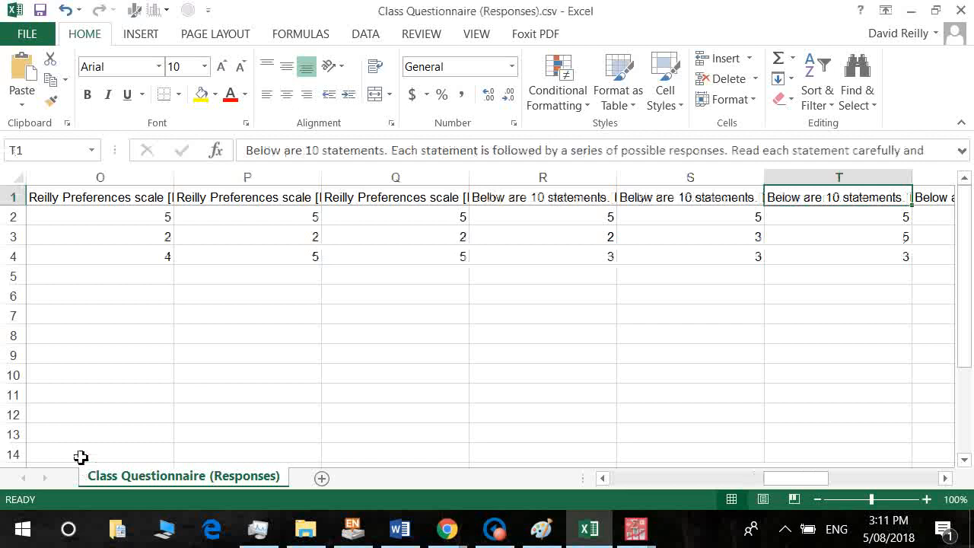
key("Left")
key("Left")
key("Left")
key("Left")
key("Left")
key("Left")
key("Left")
key("Left")
key("Left")
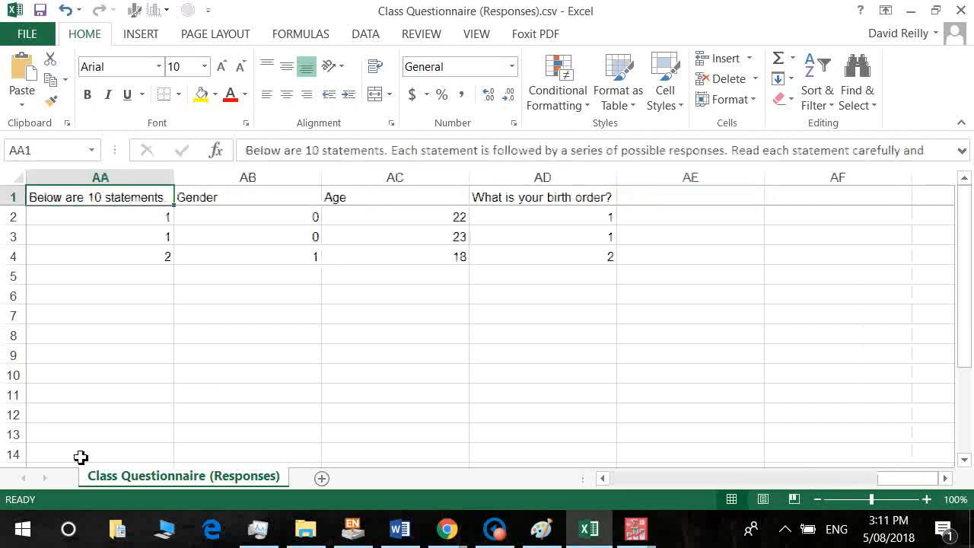
key("Left")
key("Right")
key("Right")
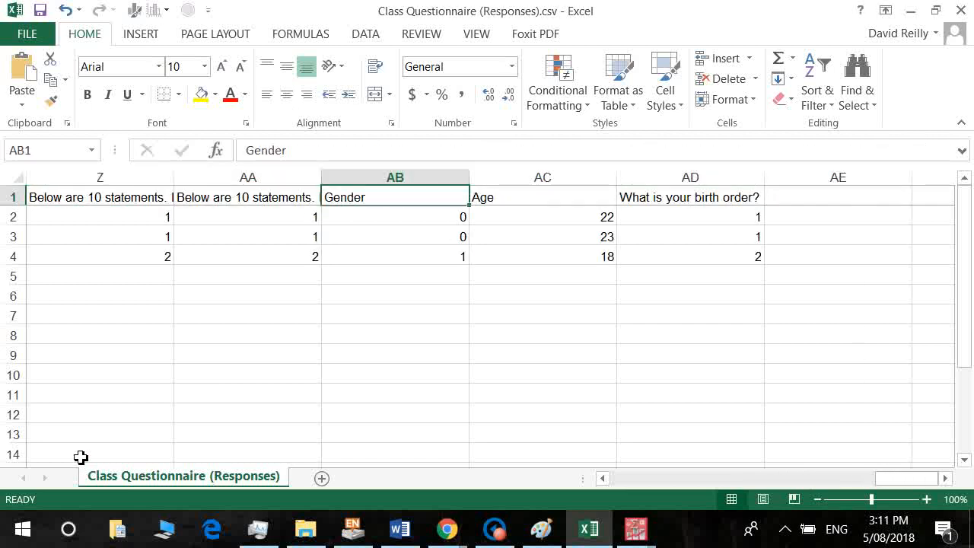
Name the new variables in rows 28 and 29 Gender and Age.
key("alt+Tab")
left_click(76, 450)
type("Gende")
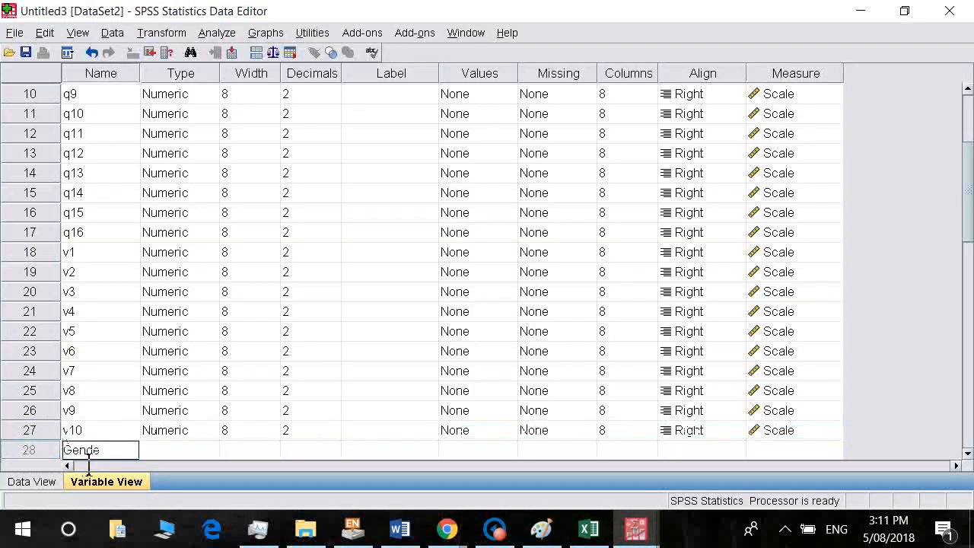
type("r")
key("Return")
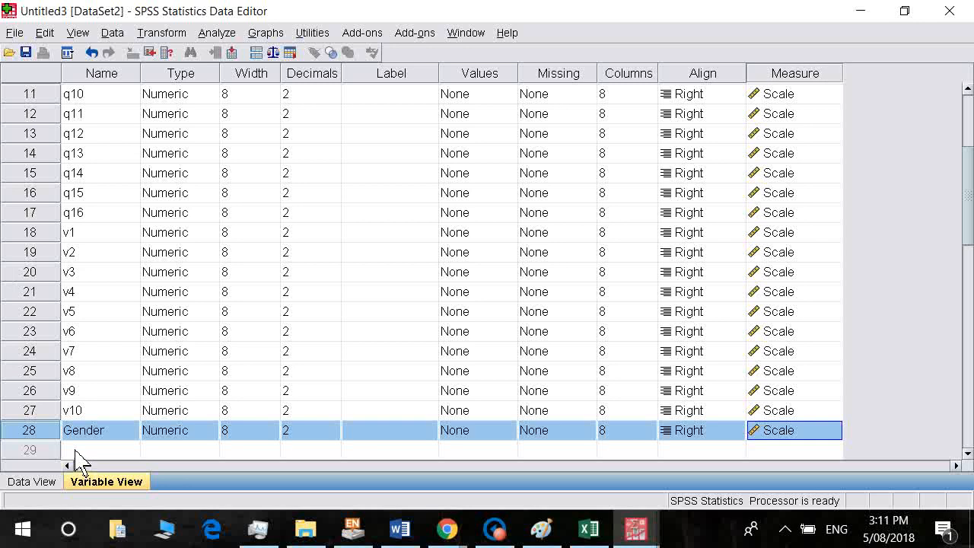
left_click(74, 450)
type("Age")
key("Return")
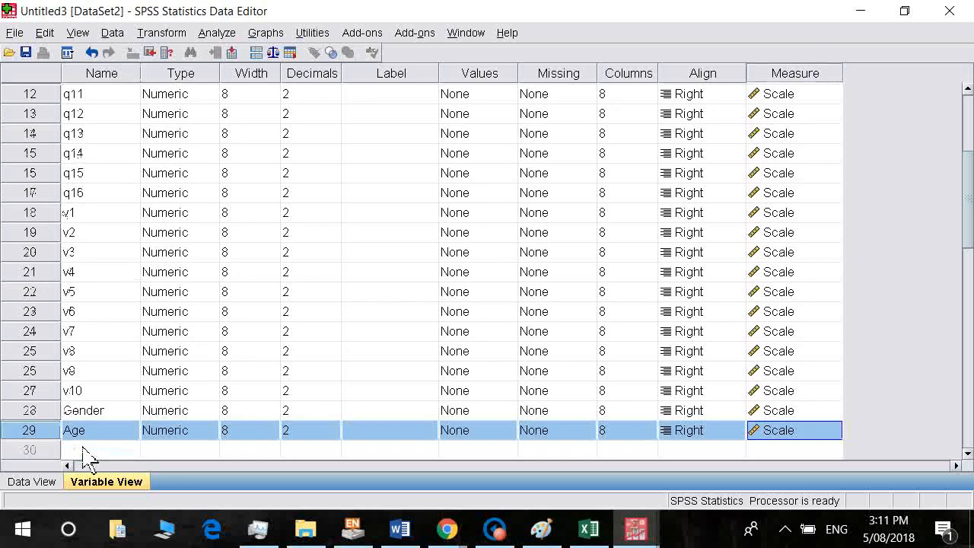
Name row 30's variable Birthorder, without the space that triggered an illegal-character error.
left_click(84, 449)
type("Birth Order")
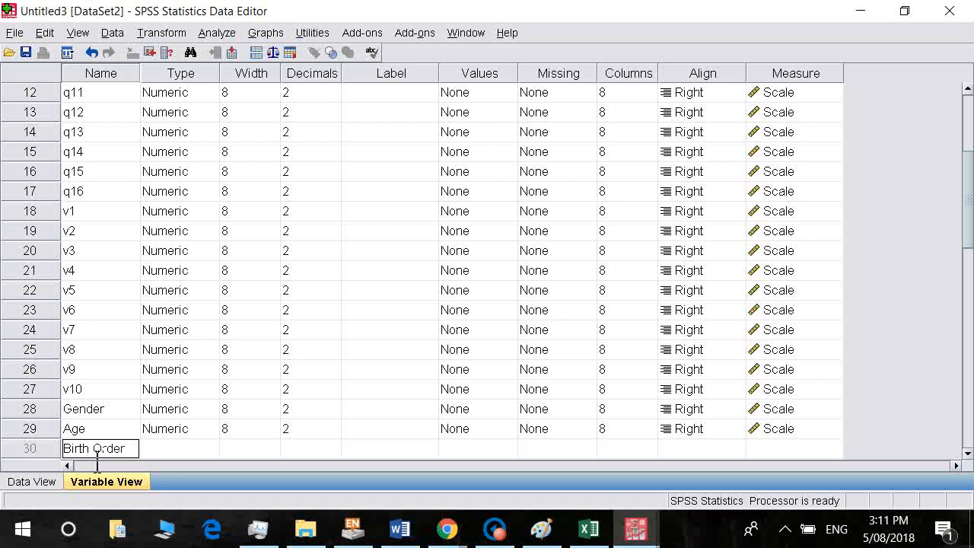
left_click(336, 418)
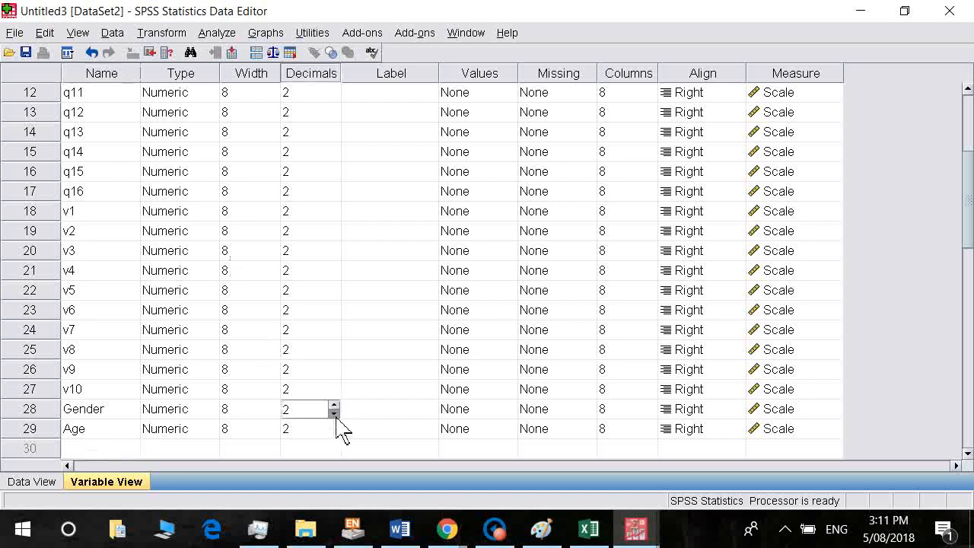
left_click(490, 286)
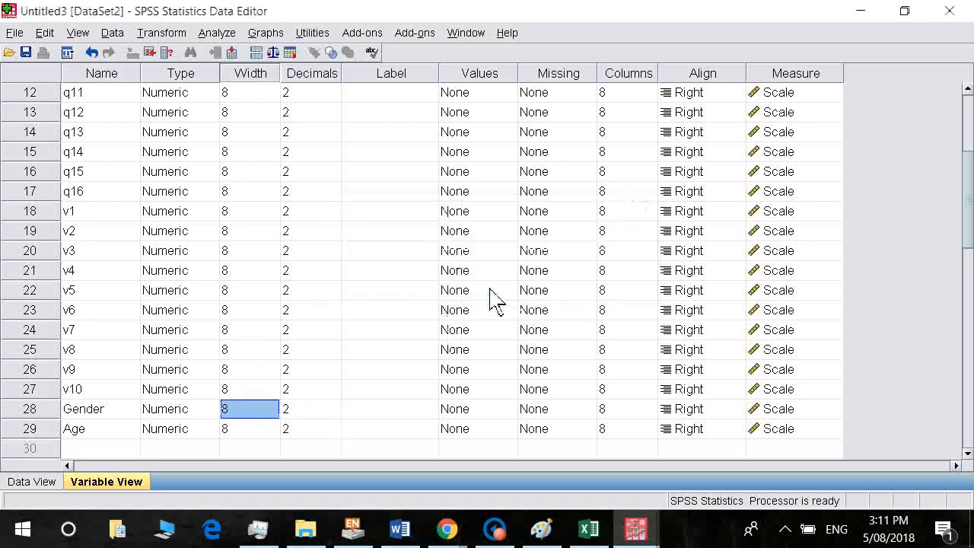
left_click(102, 452)
type("Birth")
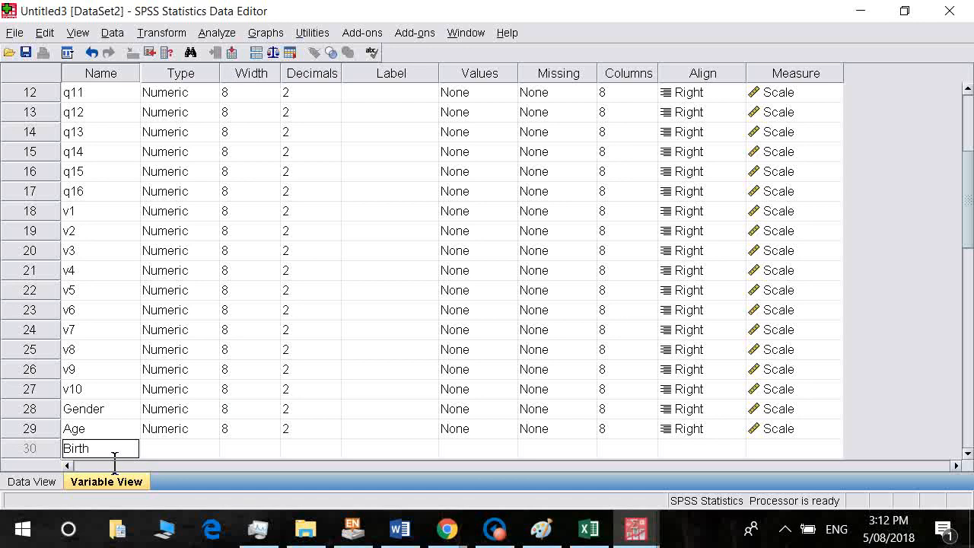
type("order")
key("Return")
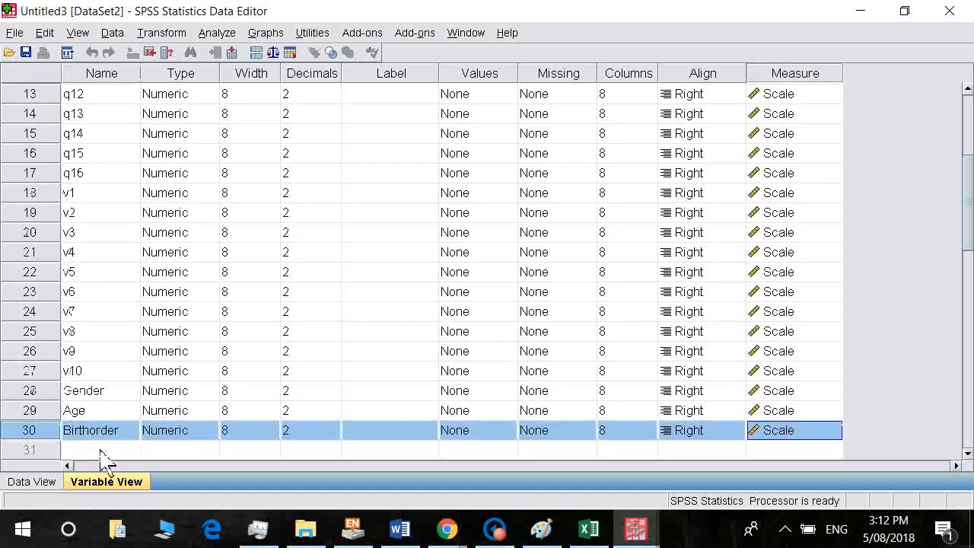
Set Gender, Age and Birthorder to 0 decimal places.
double_click(335, 396)
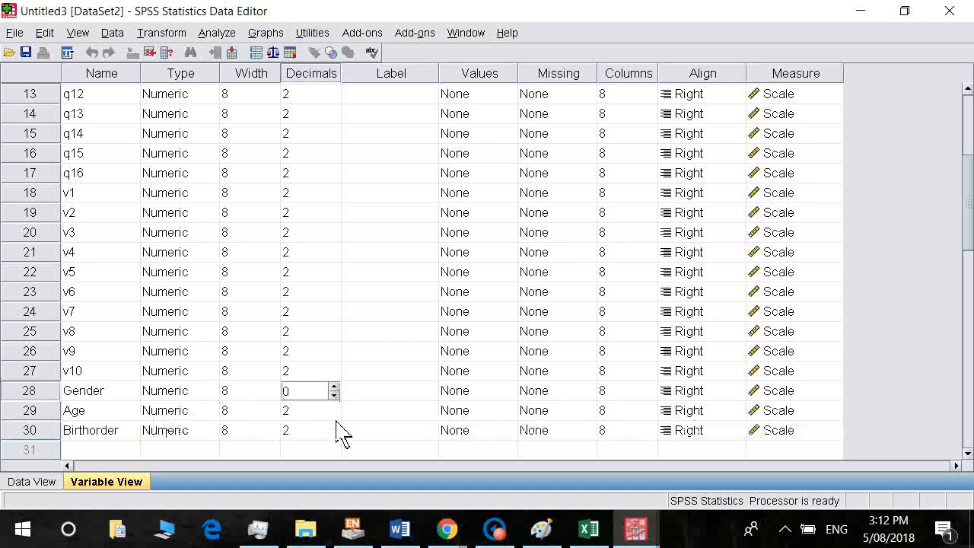
left_click(336, 417)
left_click(335, 416)
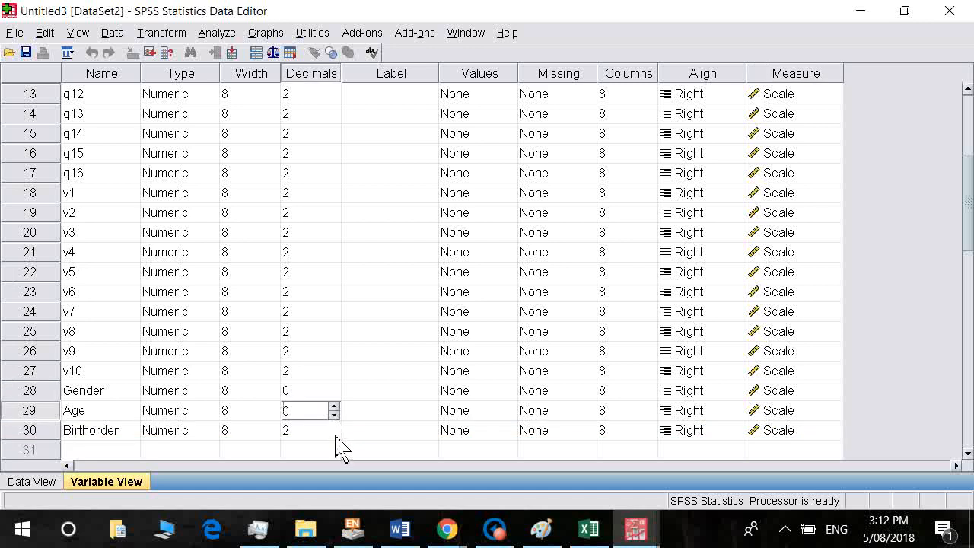
double_click(335, 435)
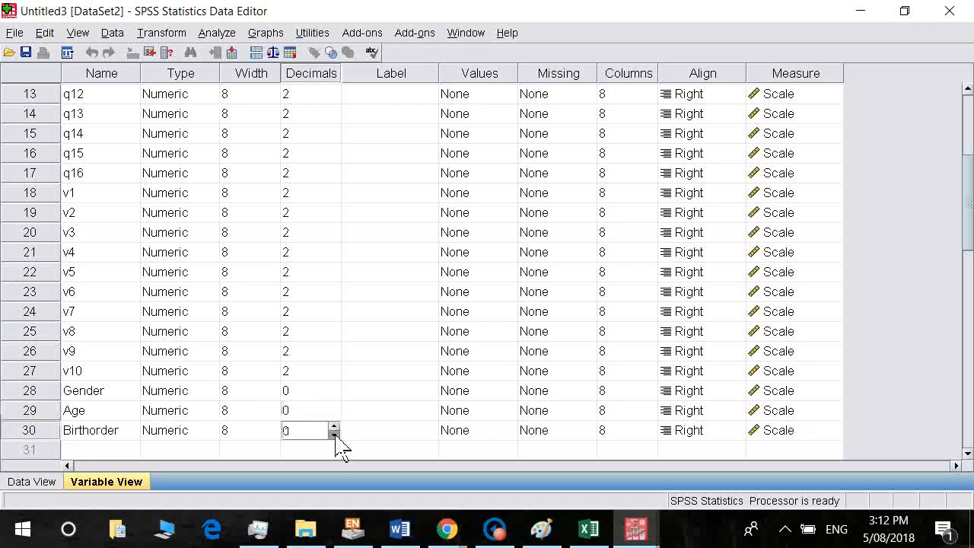
Make Gender and Birthorder Nominal and bring up Gender's value labels editor.
left_click(786, 394)
left_click(784, 446)
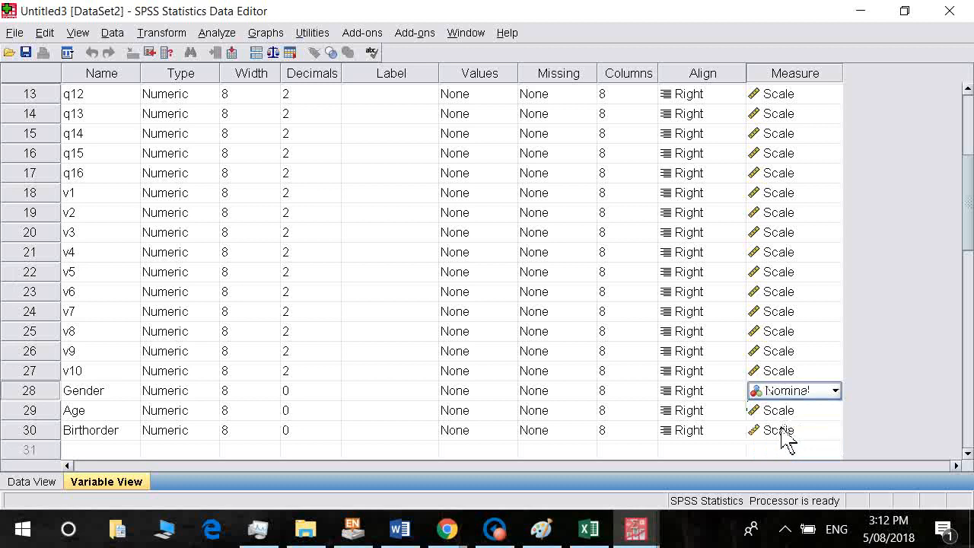
left_click(784, 432)
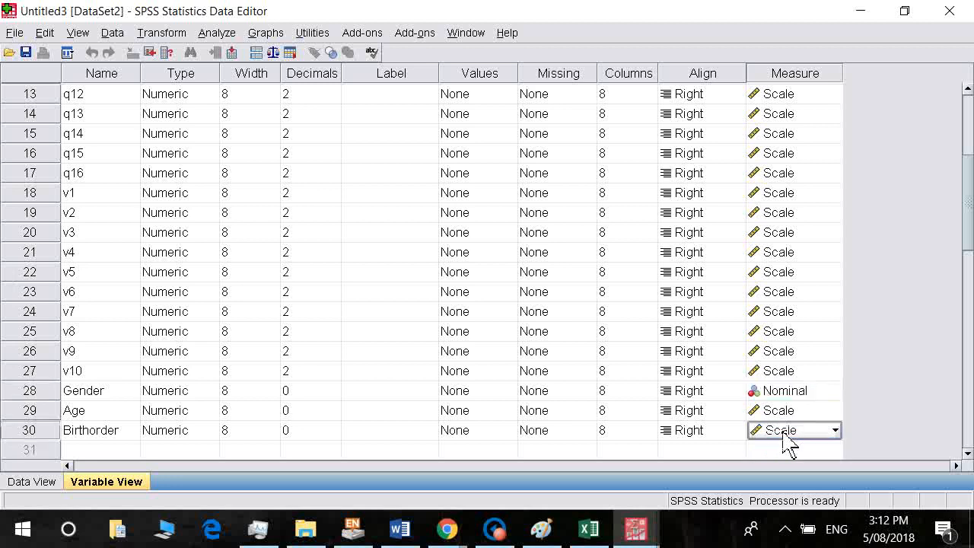
left_click(783, 434)
left_click(795, 485)
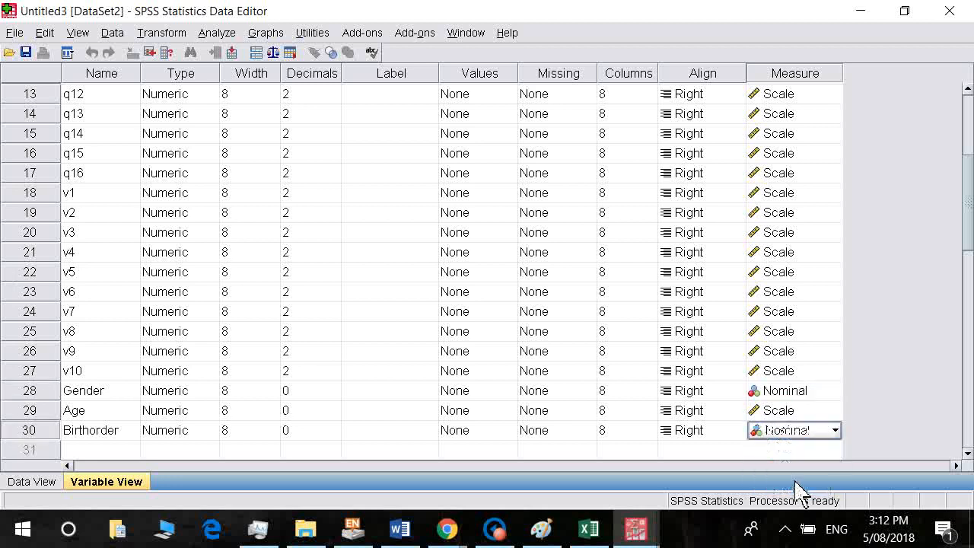
left_click(507, 392)
left_click(506, 390)
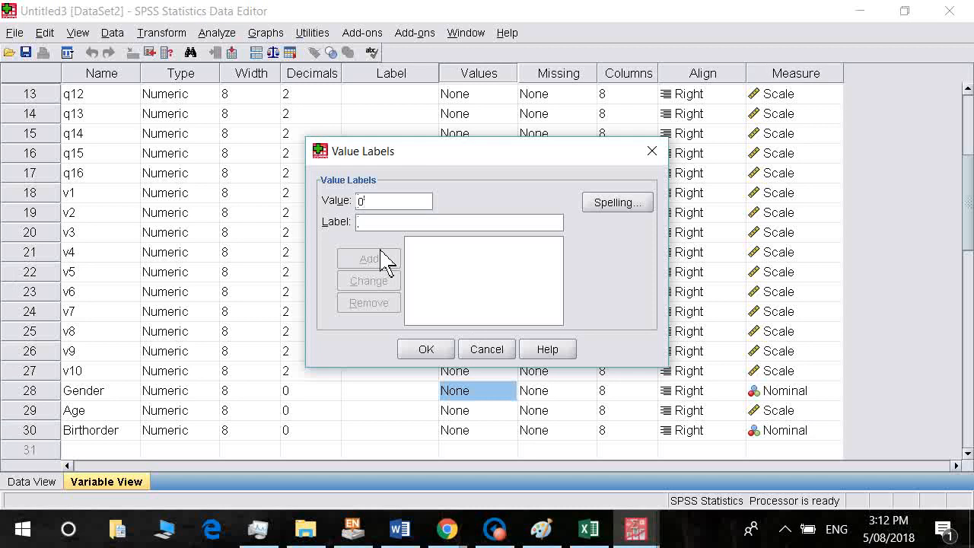
Label Gender values 0 = male, 1 = female and 2 = other.
key("Tab")
type("male")
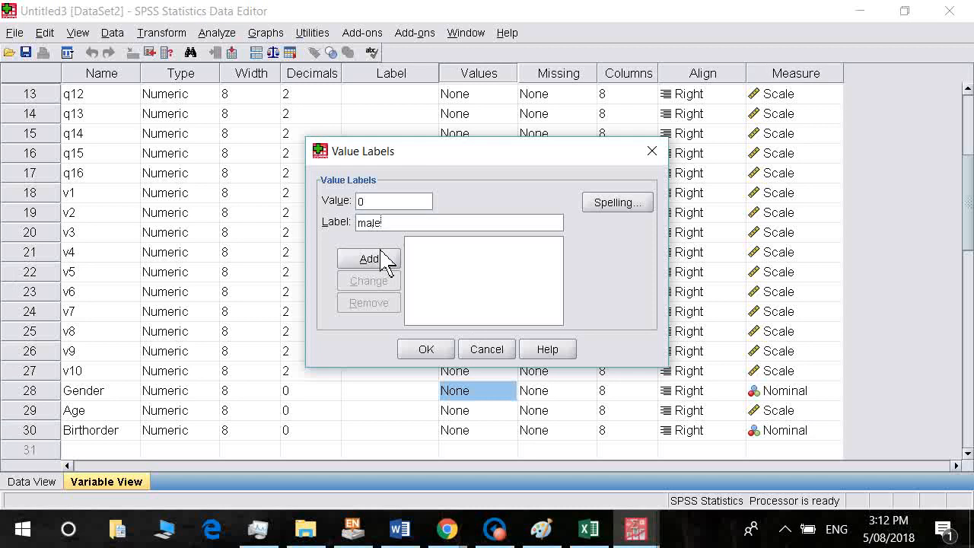
left_click(386, 261)
type("1")
type("female")
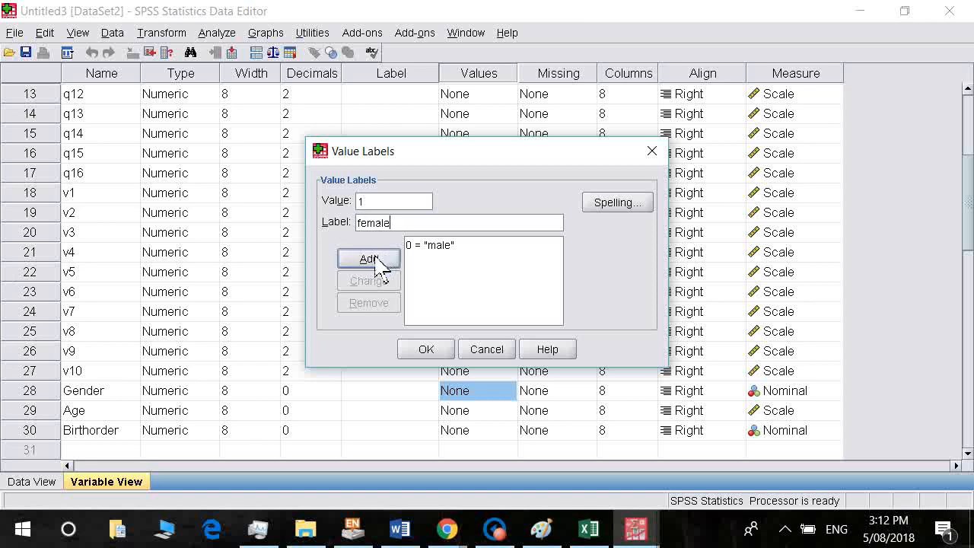
left_click(380, 263)
type("oth")
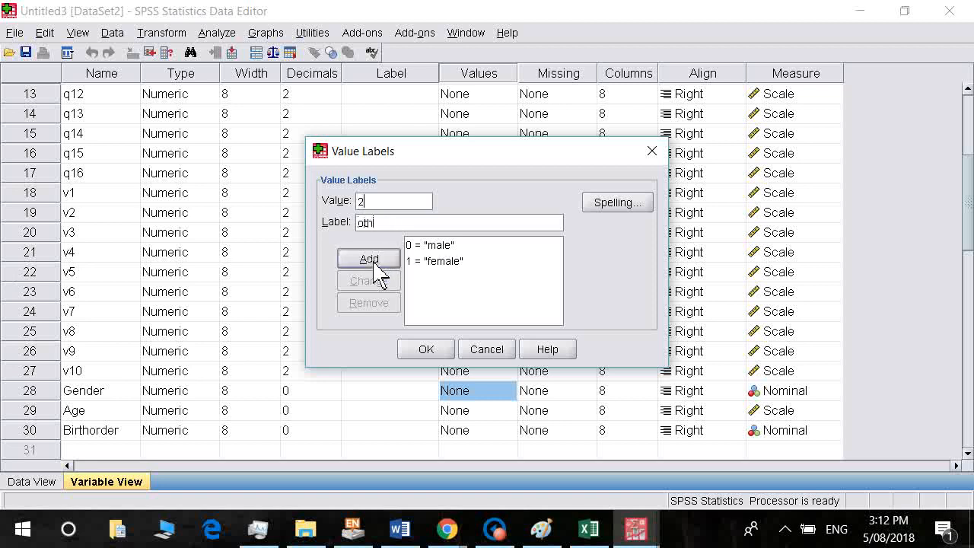
type("er")
left_click(373, 264)
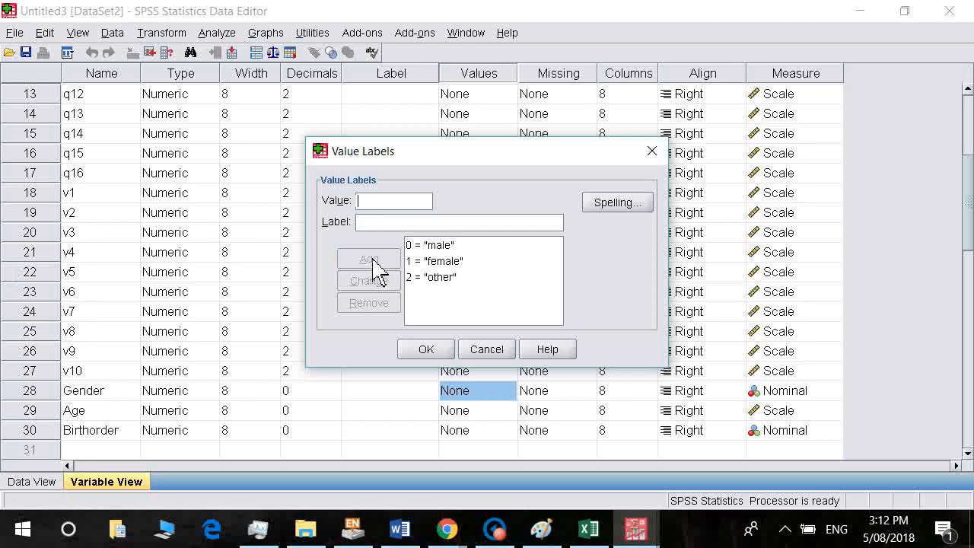
left_click(428, 349)
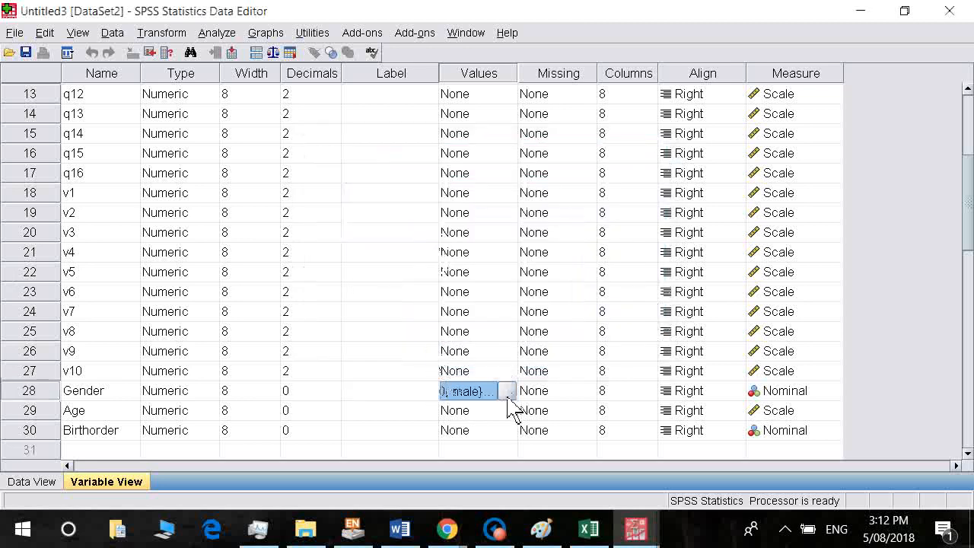
Label Birthorder 1 = First born, 2 = Middle child, 3 = Youngest in family, then show Data View.
left_click(506, 434)
left_click(506, 431)
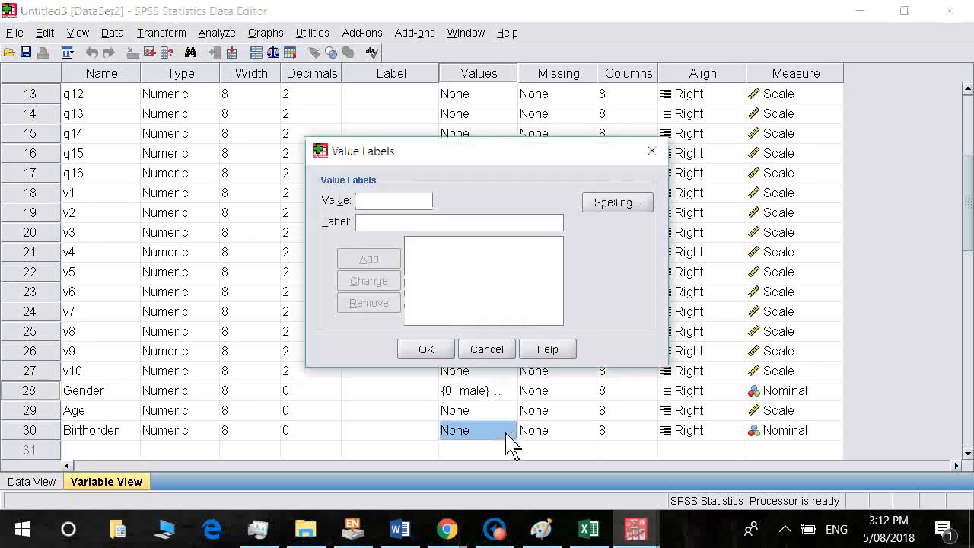
type("0")
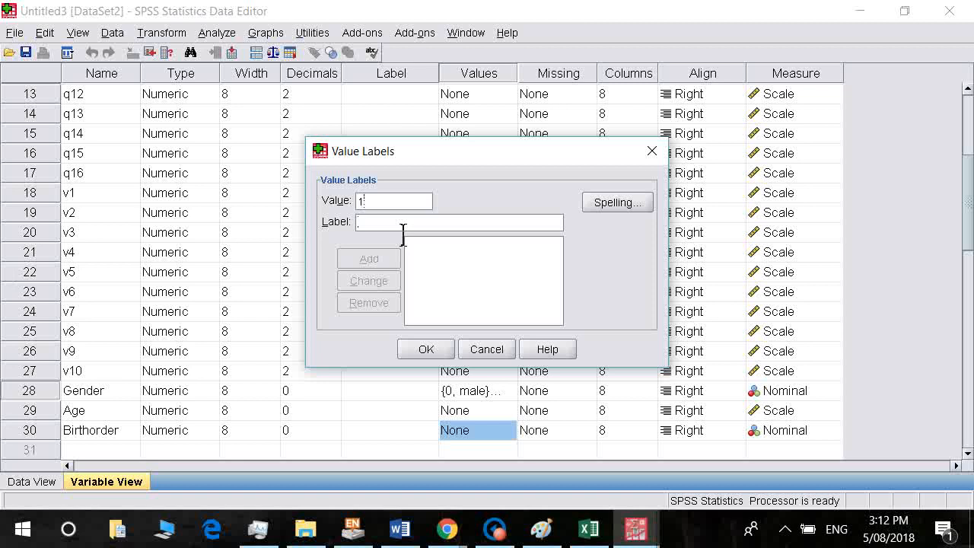
type("First bor")
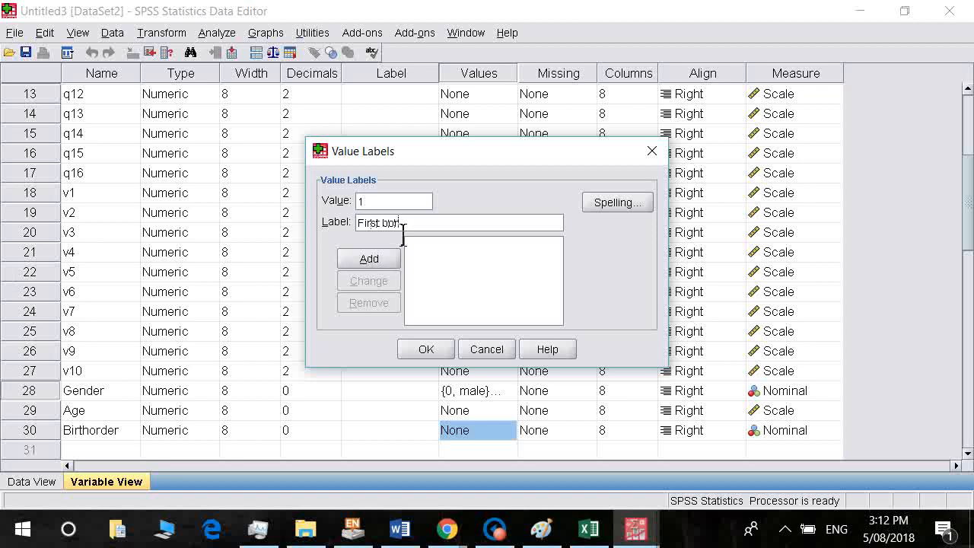
type("n")
left_click(391, 264)
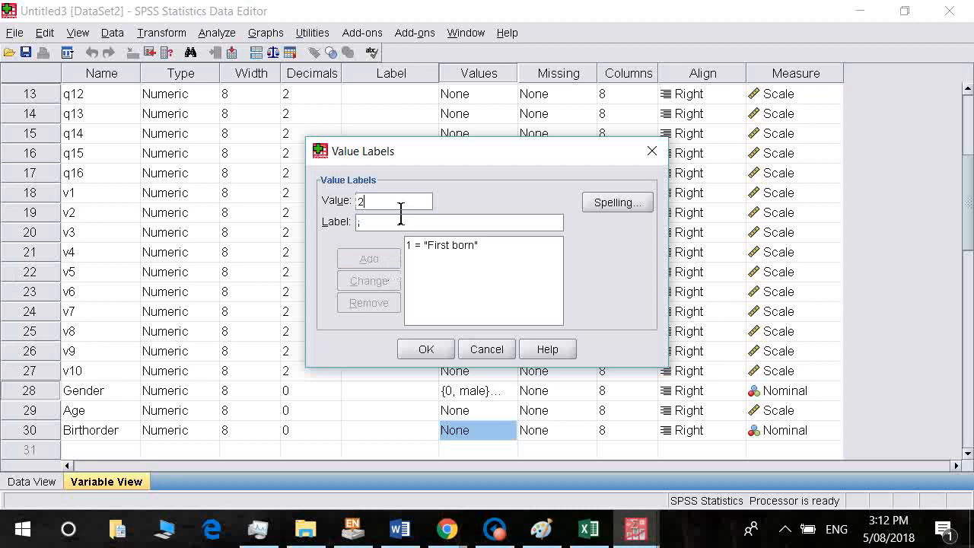
type("Middle child")
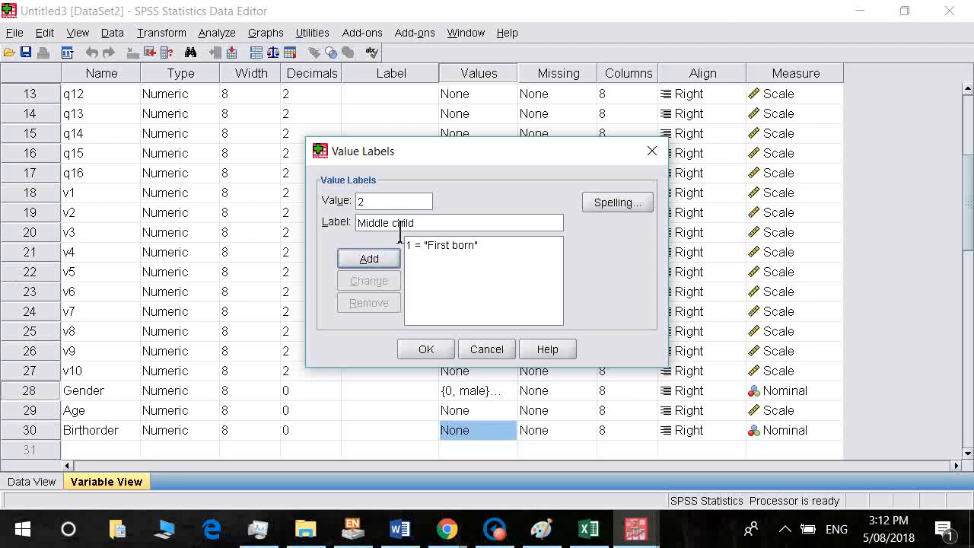
left_click(378, 263)
type("3")
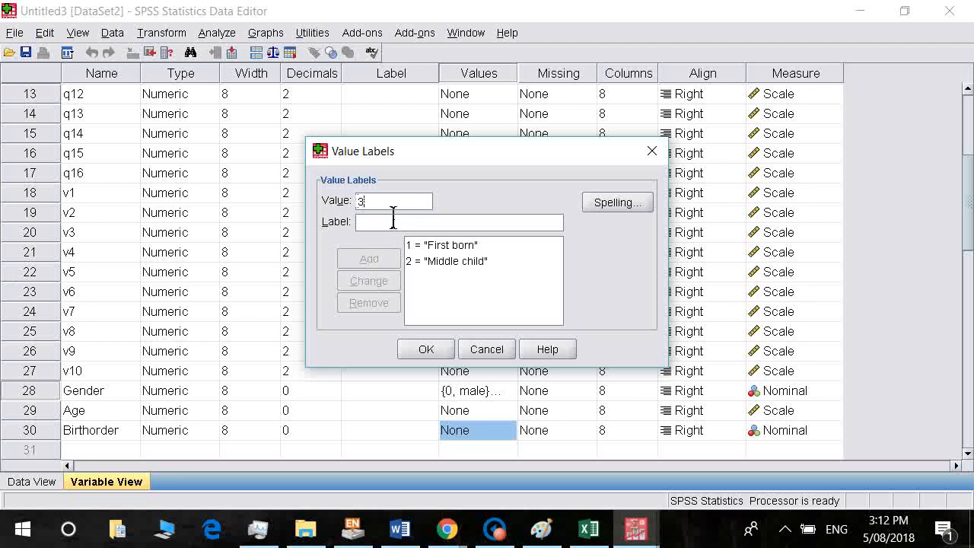
type("Youngest in family")
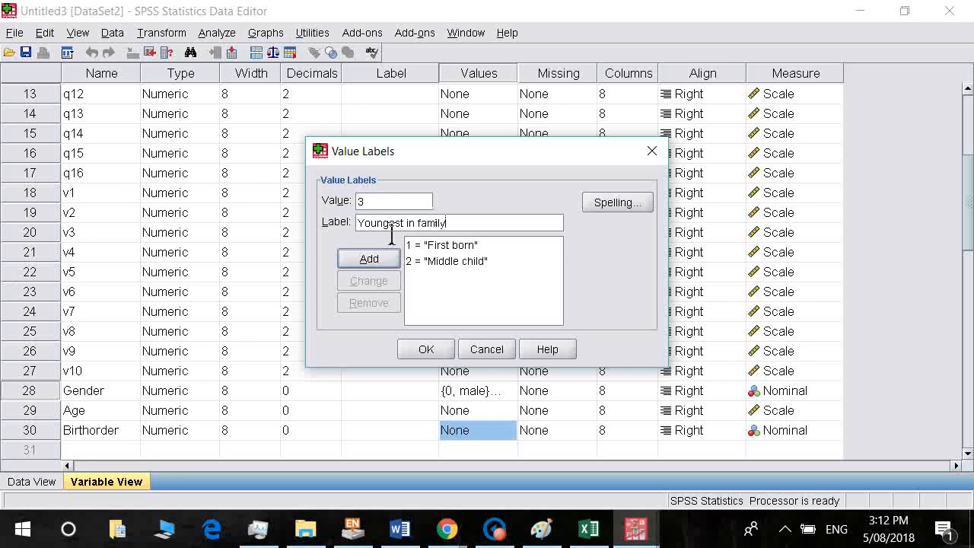
left_click(438, 353)
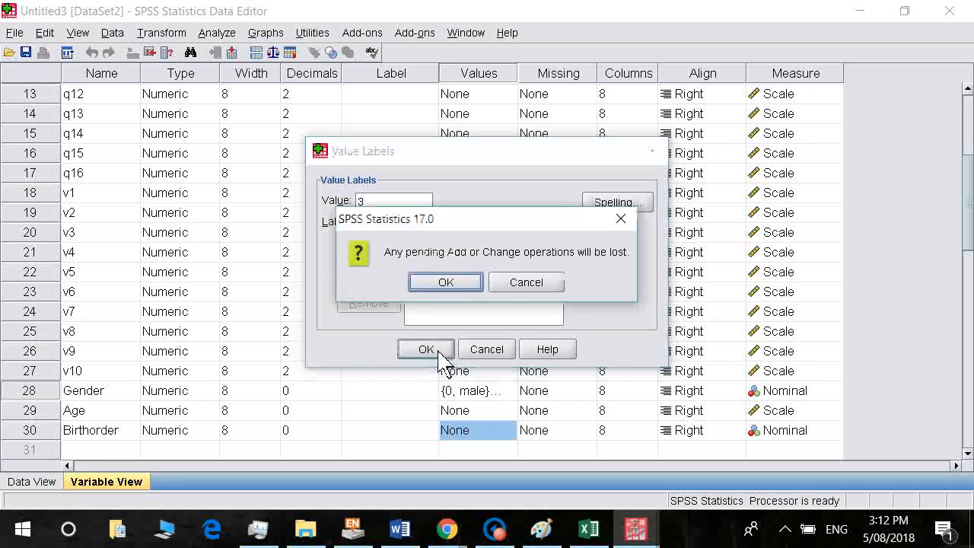
left_click(523, 283)
left_click(358, 260)
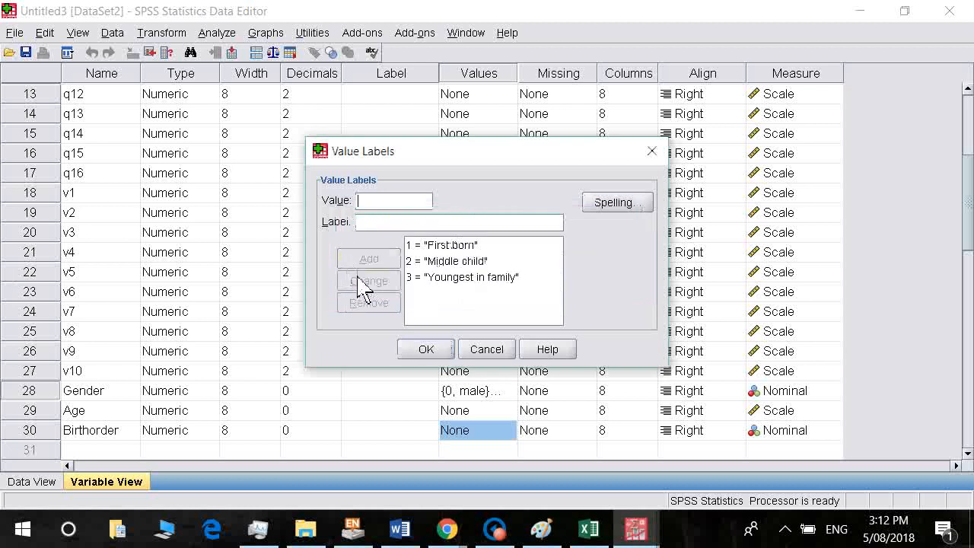
left_click(426, 350)
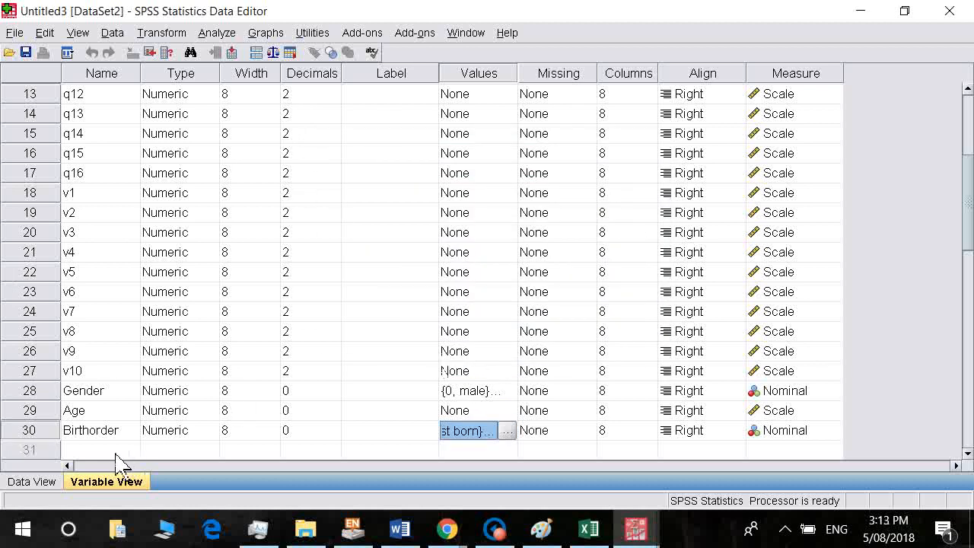
left_click(32, 482)
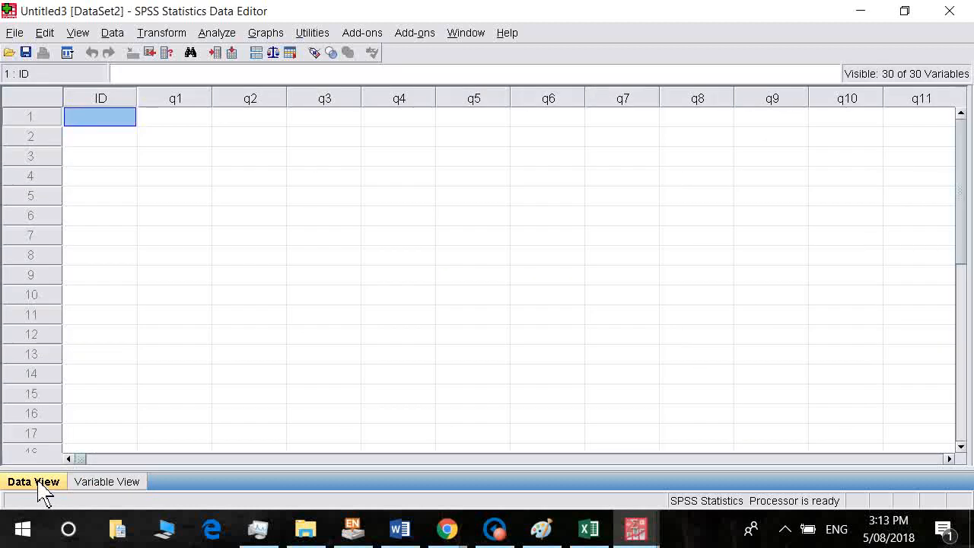
Copy the three response rows, A2:AD4, from the Excel export and return to SPSS.
left_click(590, 531)
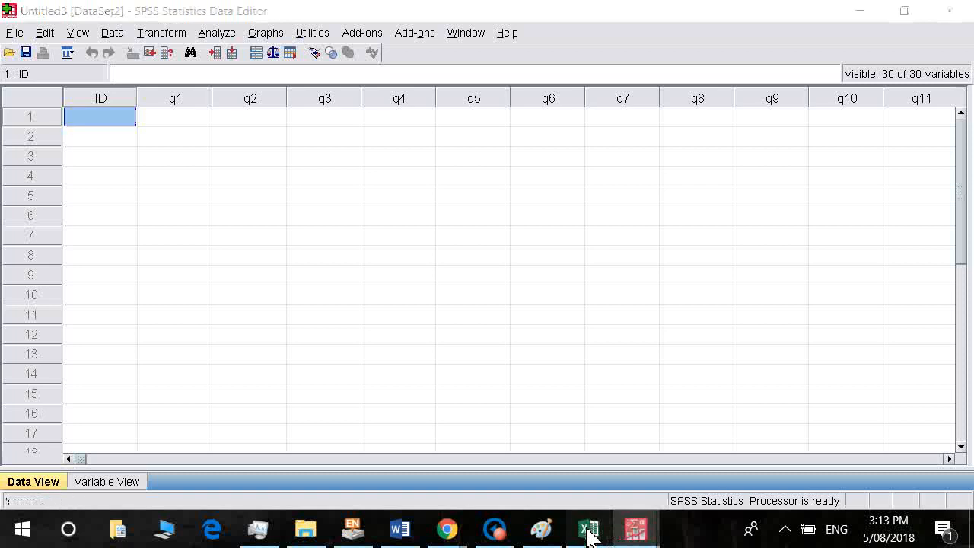
left_click(241, 226)
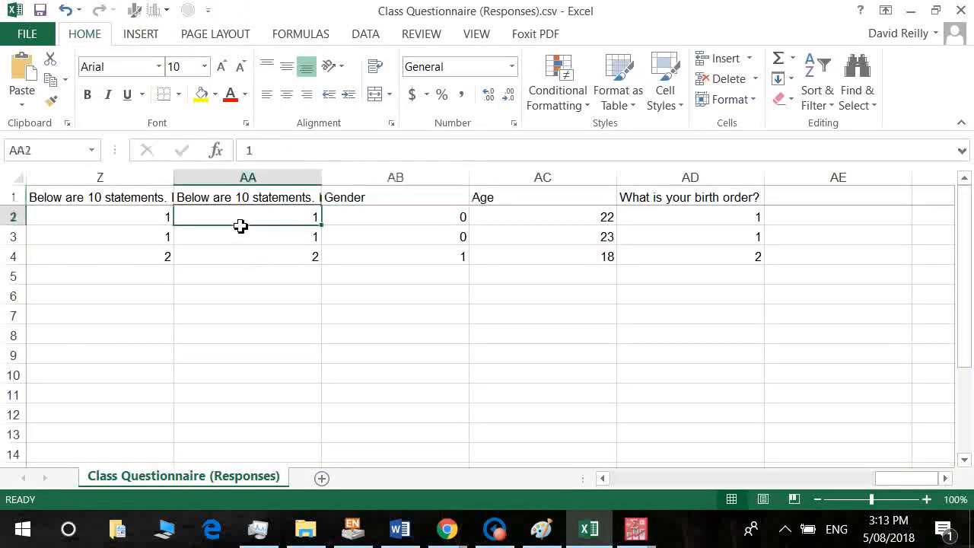
key("Home")
key("shift+Right")
key("shift+Right")
key("shift+Right")
key("shift+Right")
key("shift+Right")
key("shift+Right")
key("shift+Right")
key("shift+Right")
key("shift+Right")
key("shift+Right")
key("shift+Right")
key("shift+Right")
key("shift+Right")
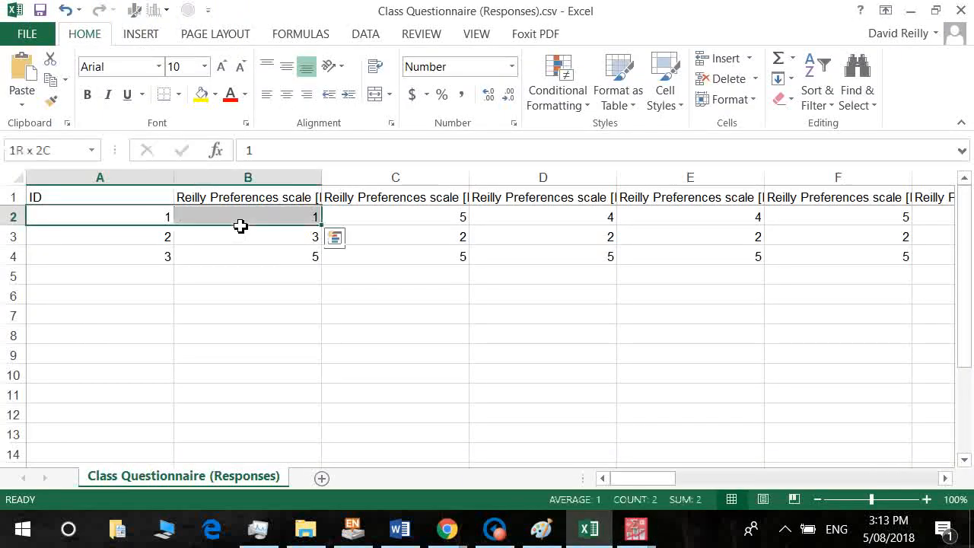
key("shift+Right")
key("shift+Right")
left_click_drag(241, 225, 241, 225)
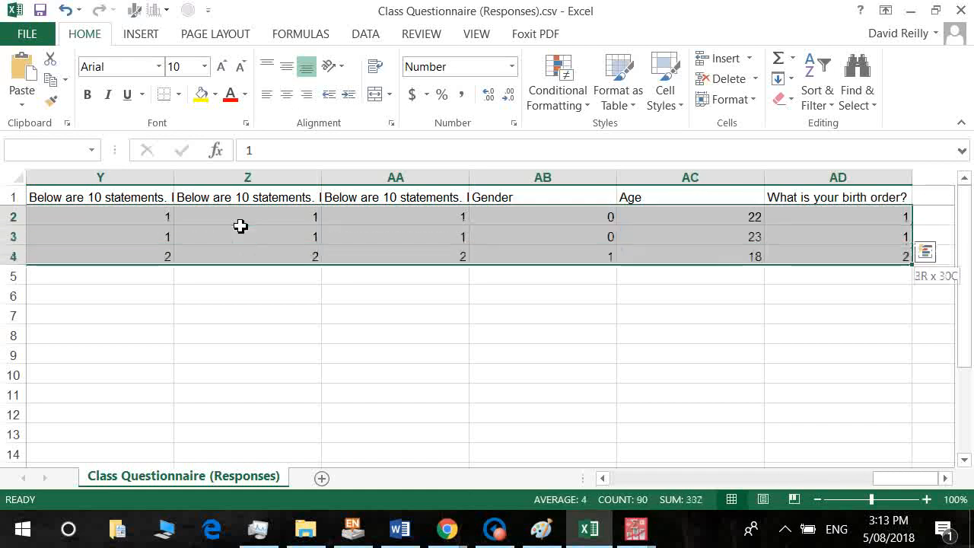
key("ctrl+c")
key("alt+Tab")
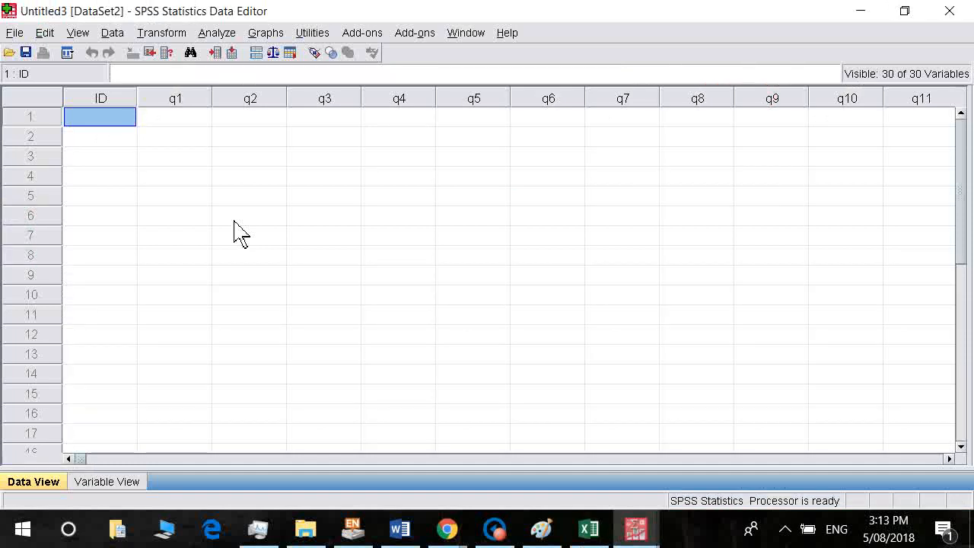
Paste the three responses into the grid and display Gender and Birthorder as value labels.
key("ctrl+v")
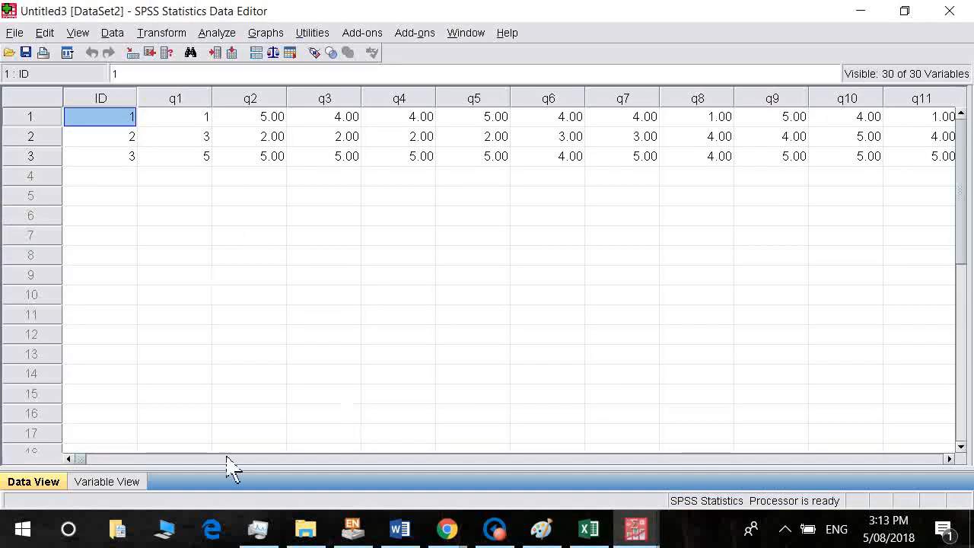
left_click_drag(83, 461, 693, 360)
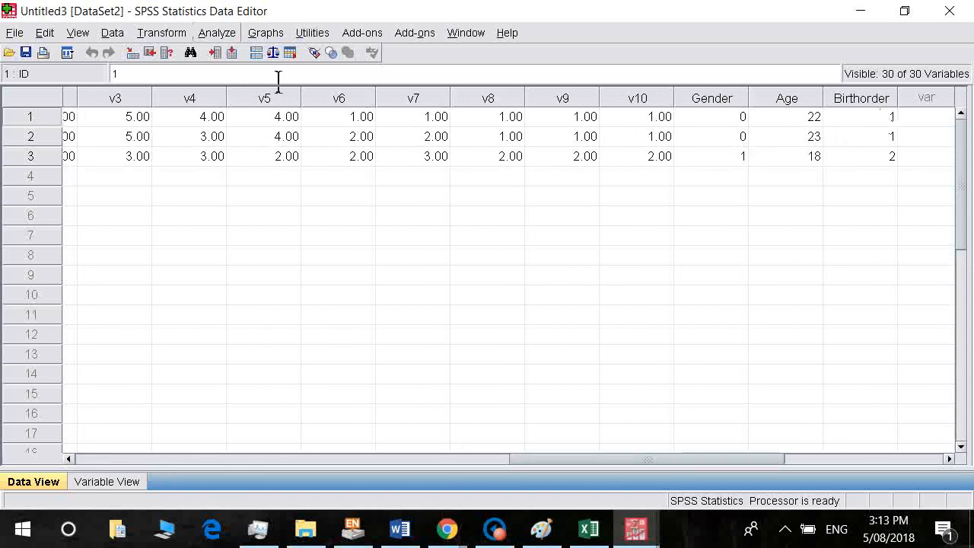
left_click(314, 53)
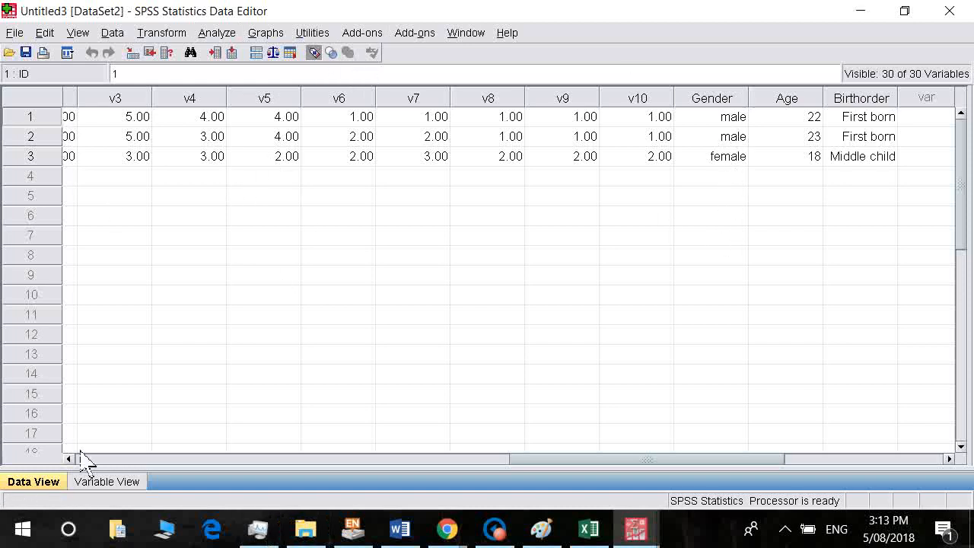
left_click(119, 450)
left_click(119, 459)
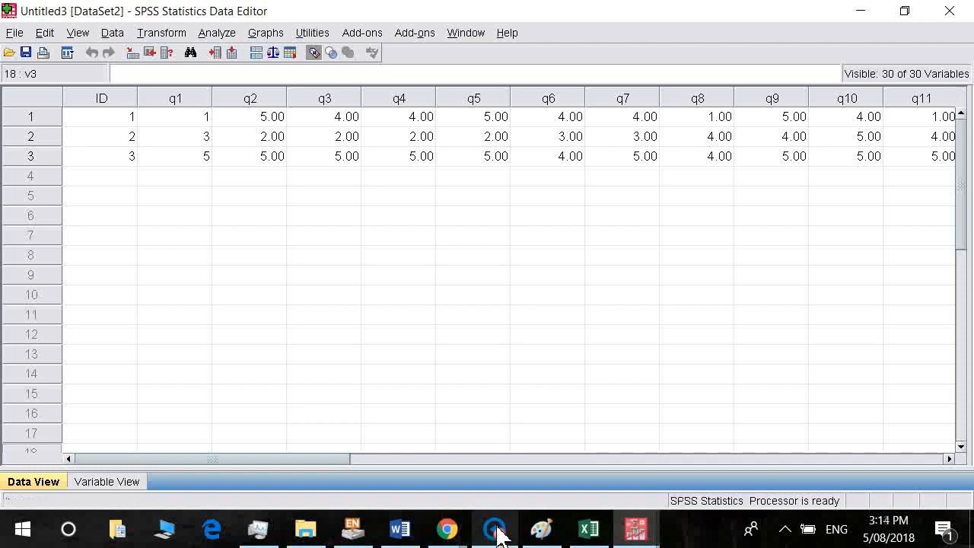
mouse_move(498, 534)
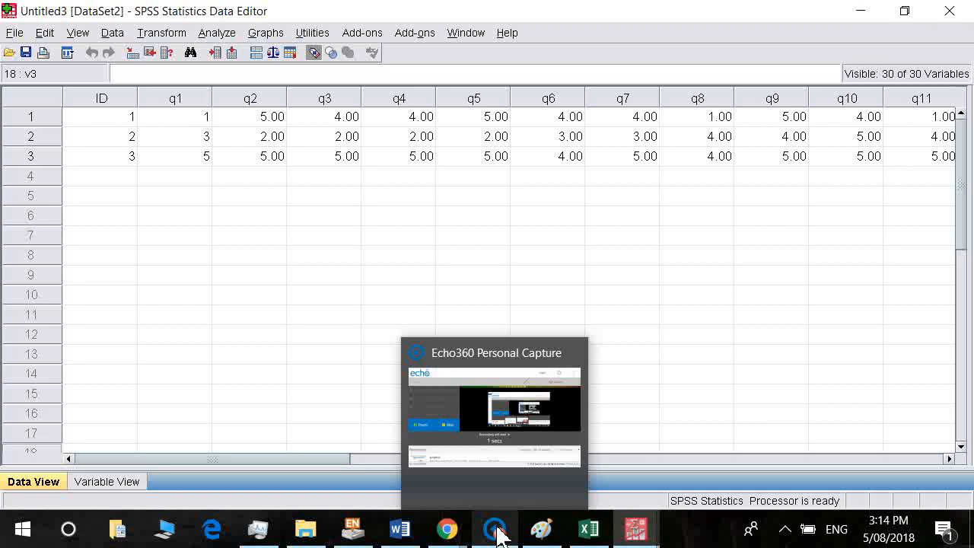